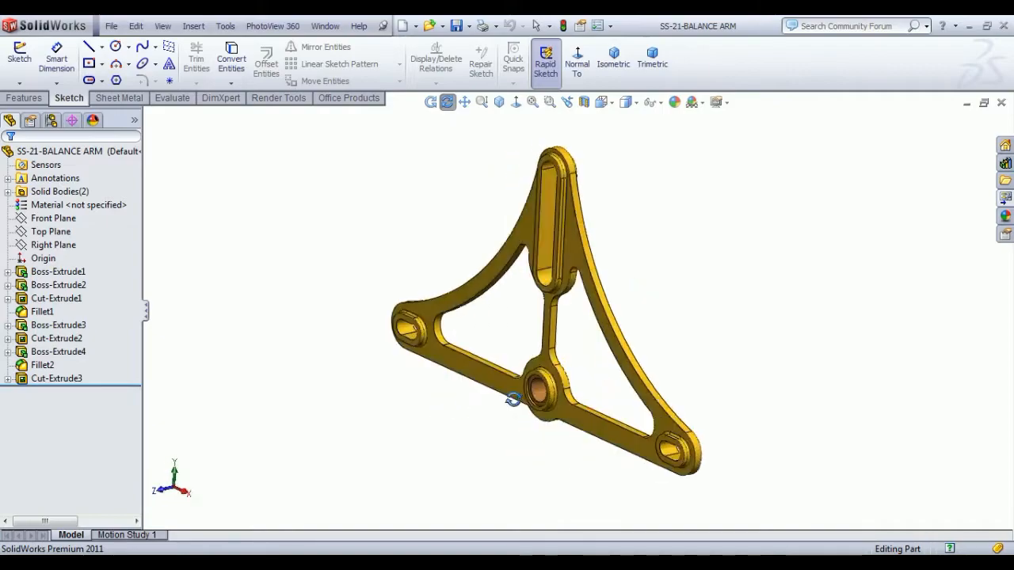
middle_drag(546, 408, 511, 382)
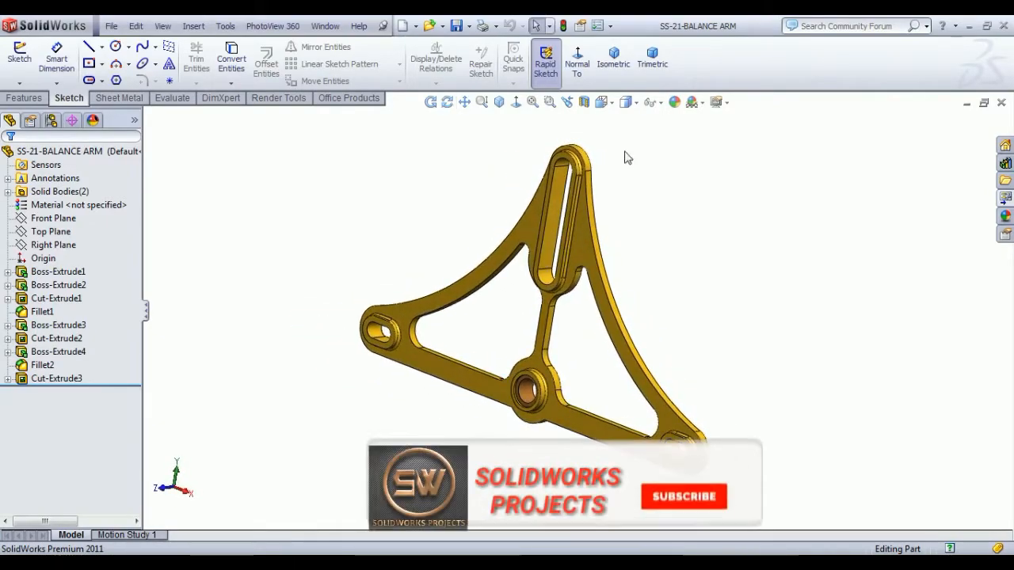
click(631, 78)
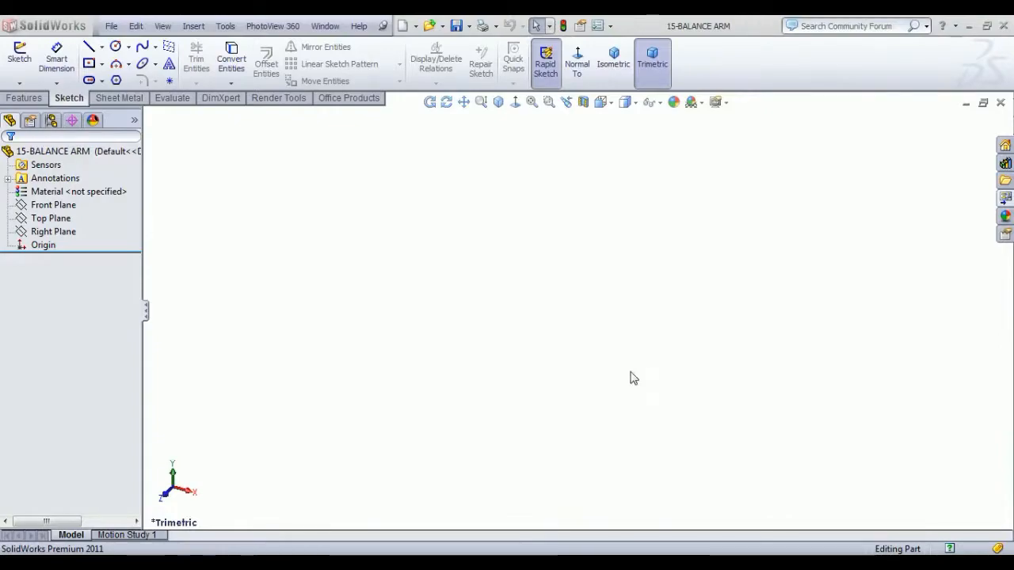
Start a sketch on the Front Plane and draw a vertical centerline about 87 mm long upward from the origin
click(53, 205)
click(89, 183)
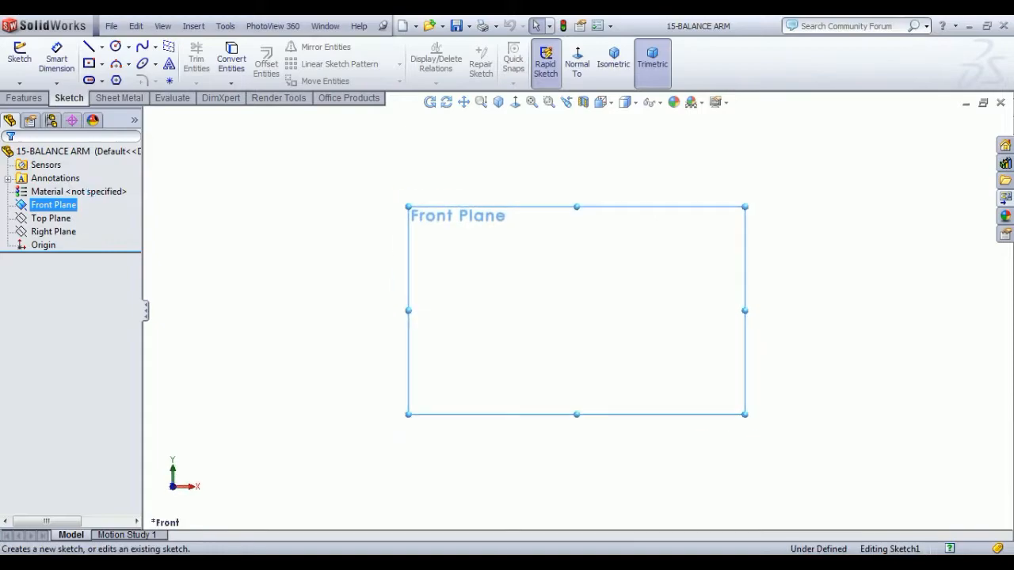
click(101, 47)
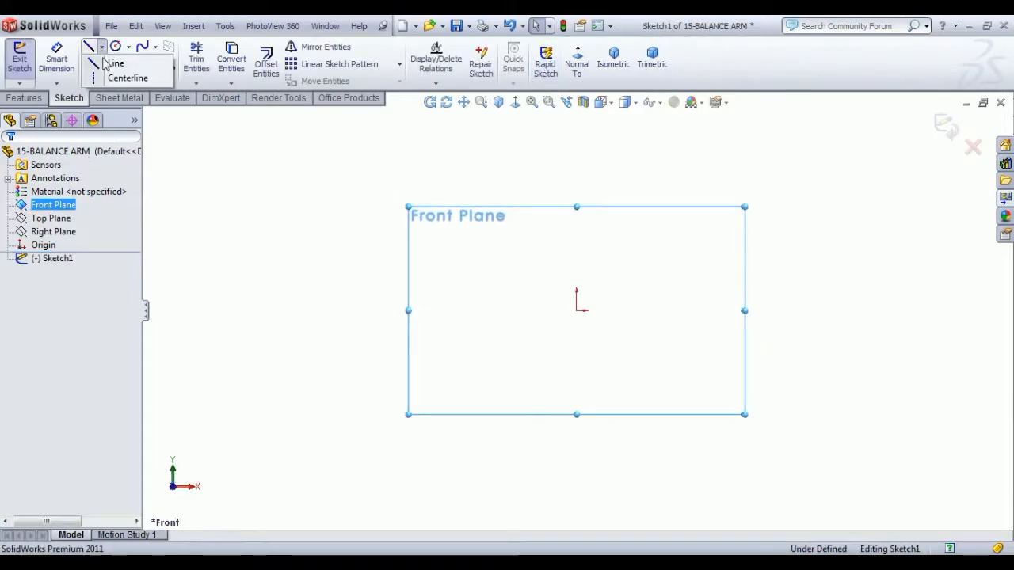
click(119, 78)
click(577, 310)
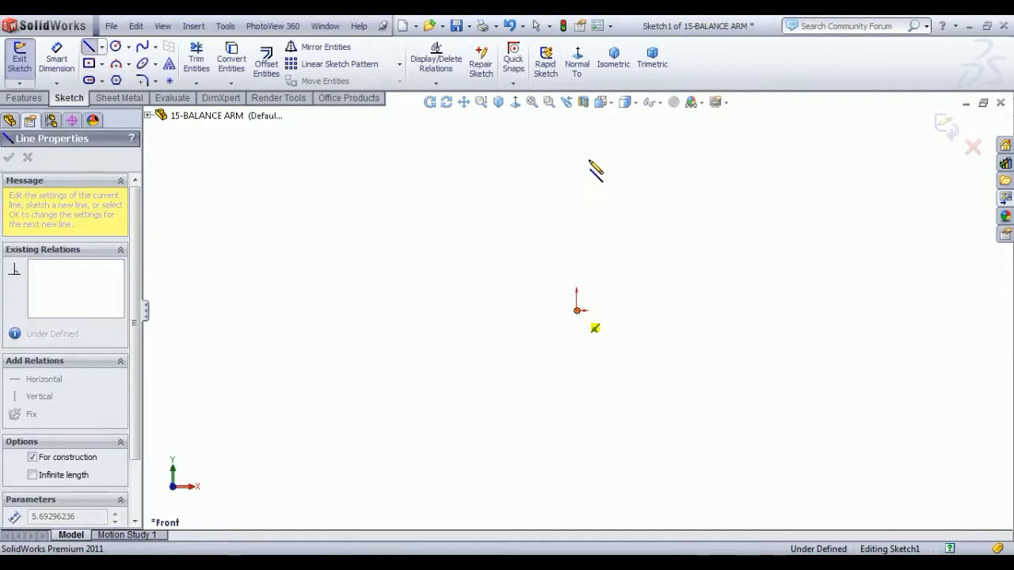
click(573, 146)
right_click(634, 138)
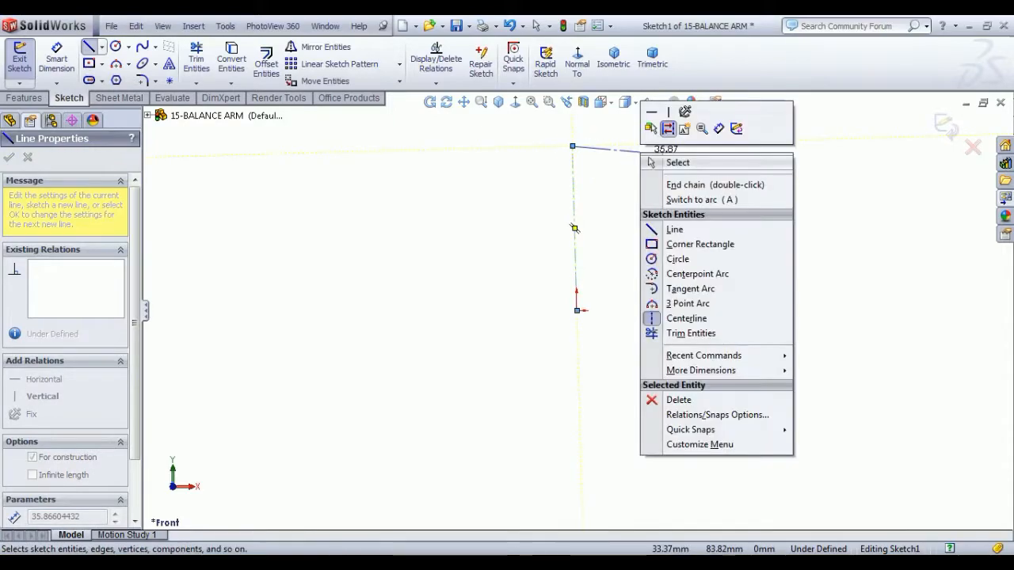
click(679, 161)
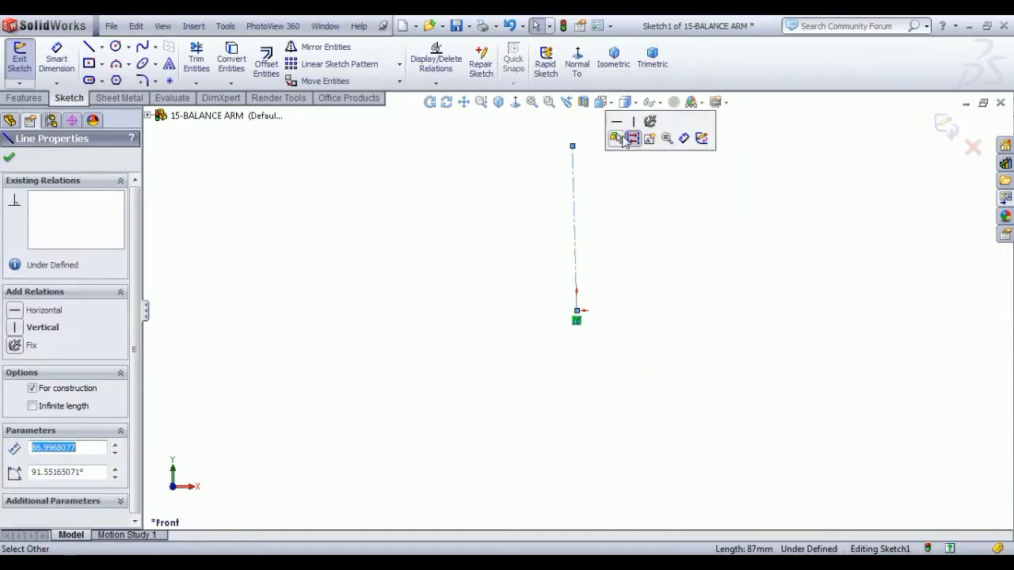
click(639, 126)
Draw a horizontal line through the origin, extending to both sides of the vertical centerline
scroll(613, 220, down, 3)
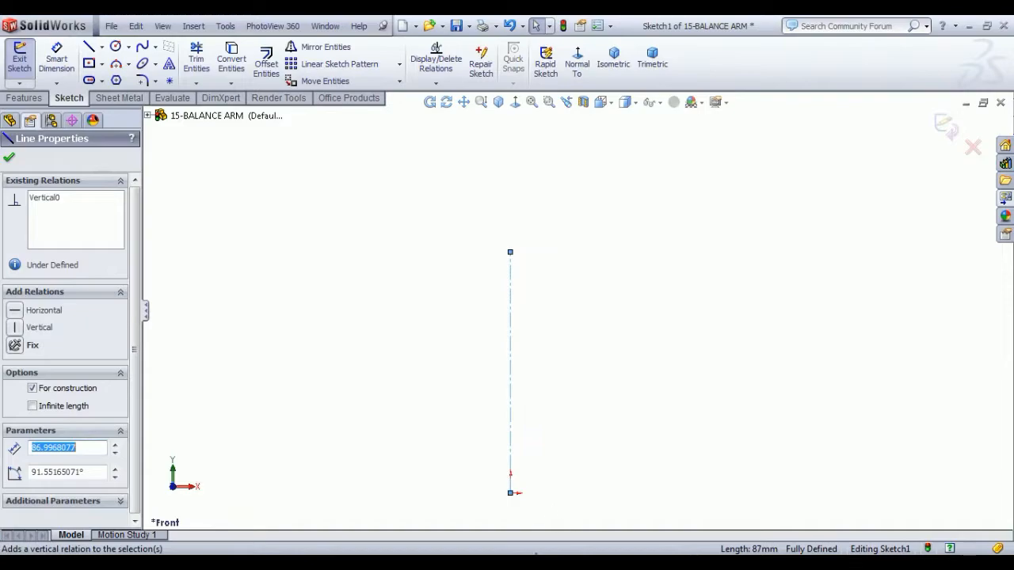
scroll(522, 498, up, 2)
scroll(527, 473, down, 5)
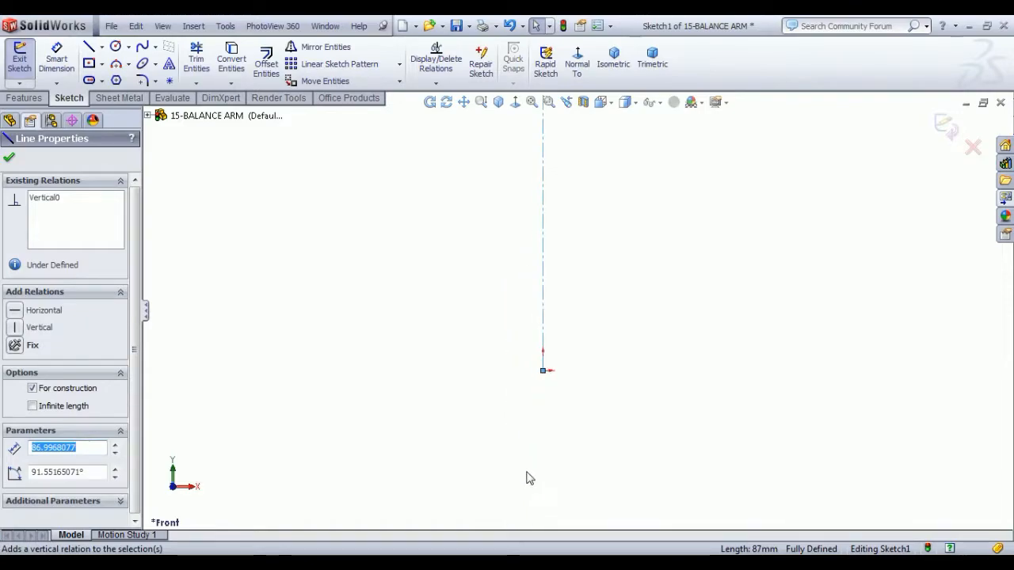
click(90, 47)
click(364, 370)
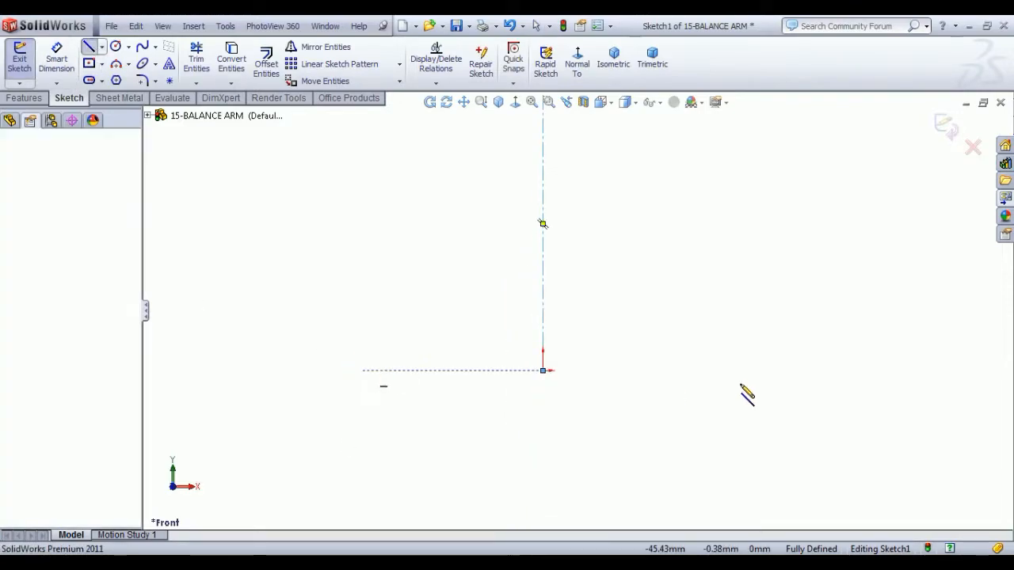
click(805, 370)
right_click(822, 348)
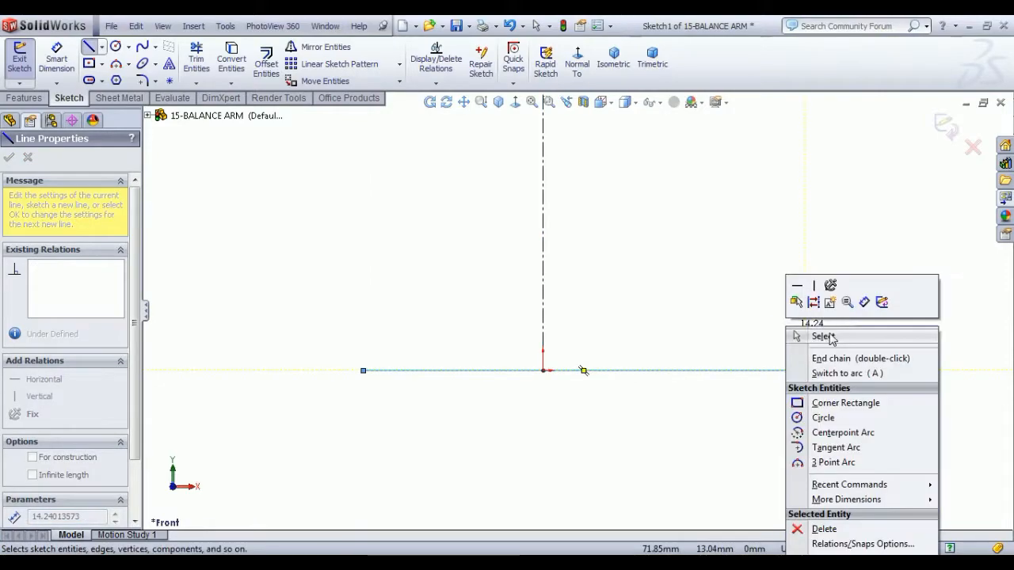
click(796, 335)
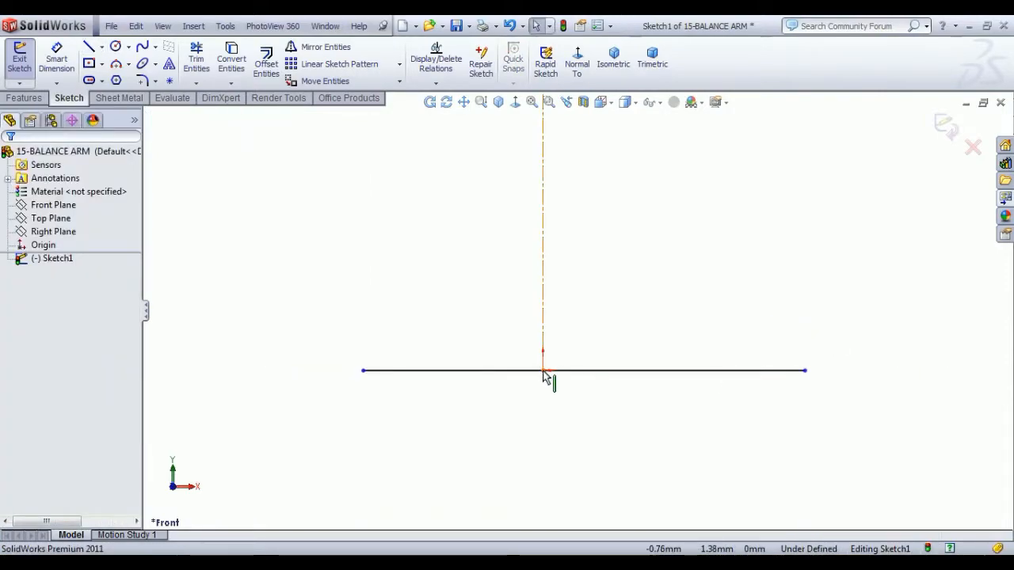
Make the origin the midpoint of the horizontal line and convert that line to construction geometry
click(543, 372)
ctrl+click(596, 371)
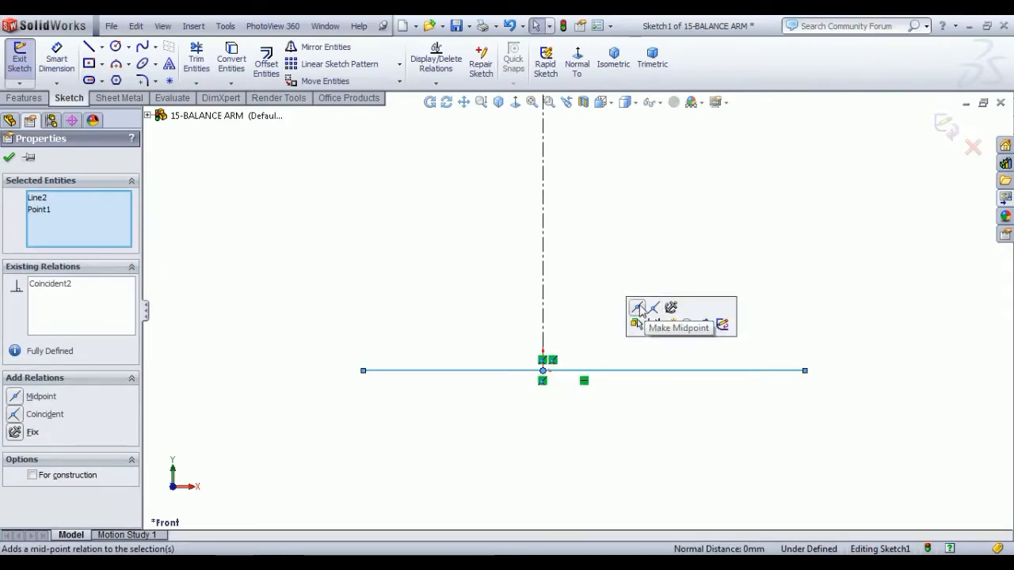
click(638, 310)
click(648, 311)
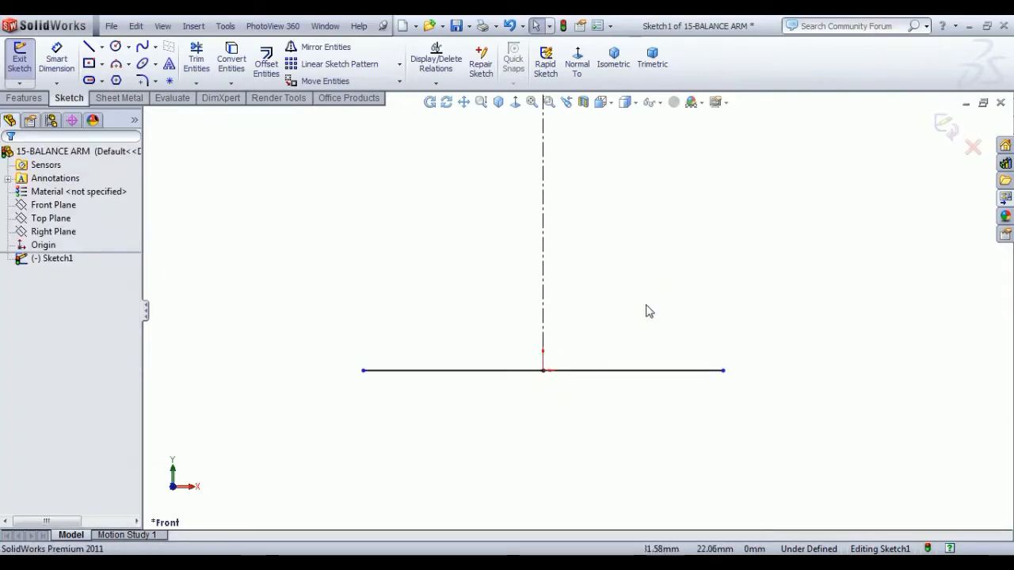
click(598, 371)
click(32, 389)
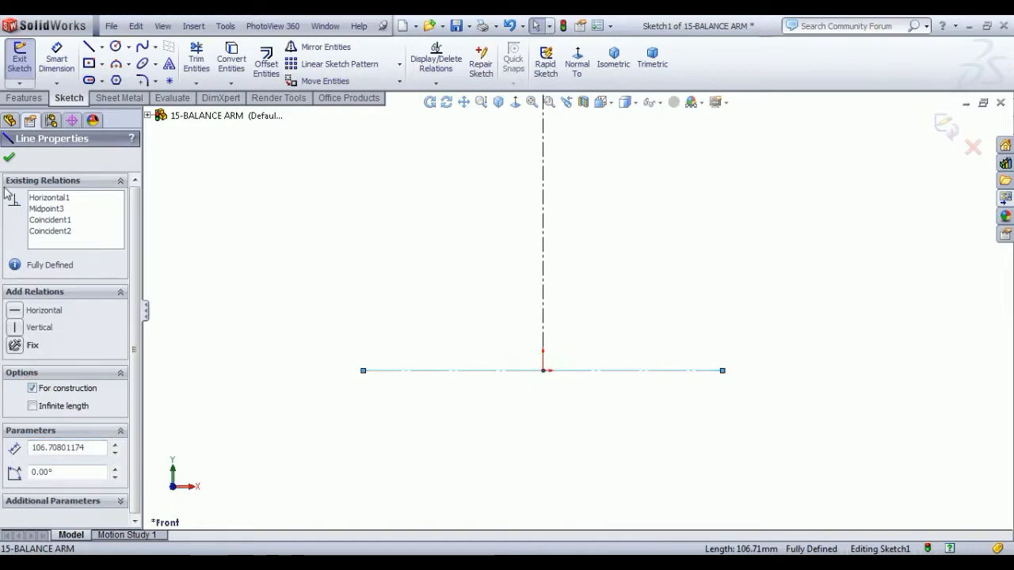
click(11, 159)
Draw two circles of about 12.5 mm radius, one centred on the origin and one on the vertical centerline's upper end
scroll(559, 317, up, 2)
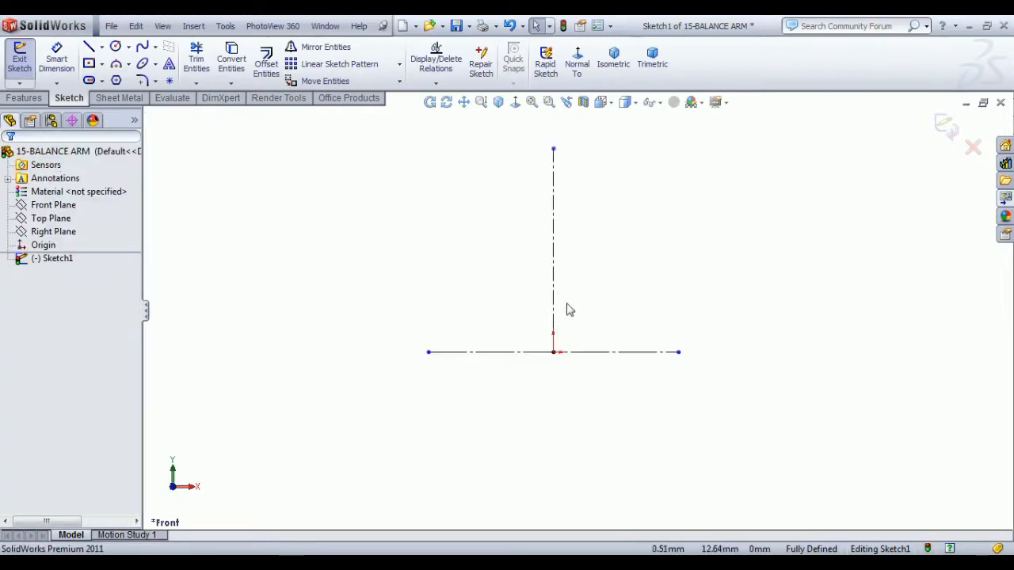
click(115, 48)
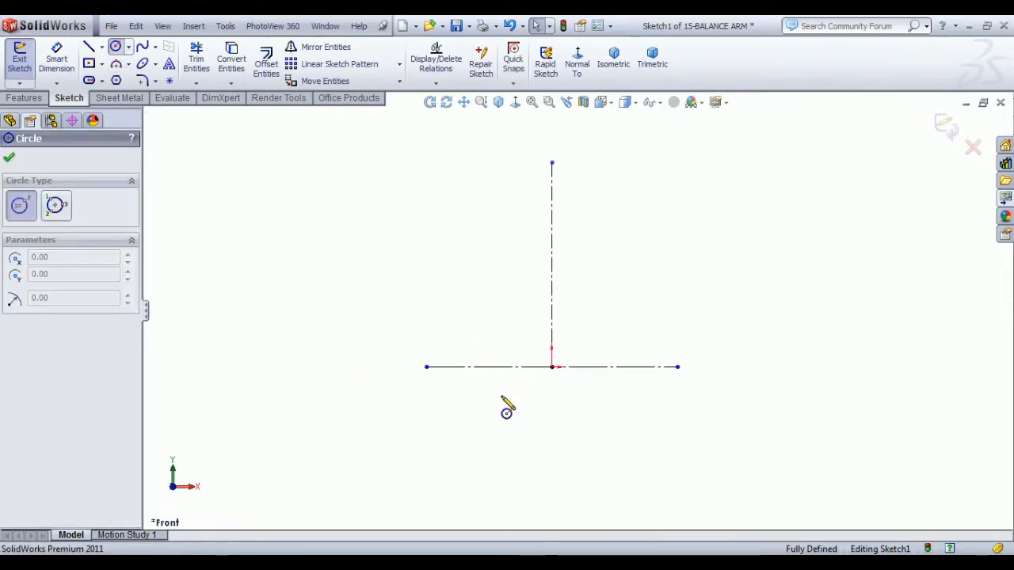
click(552, 367)
click(558, 394)
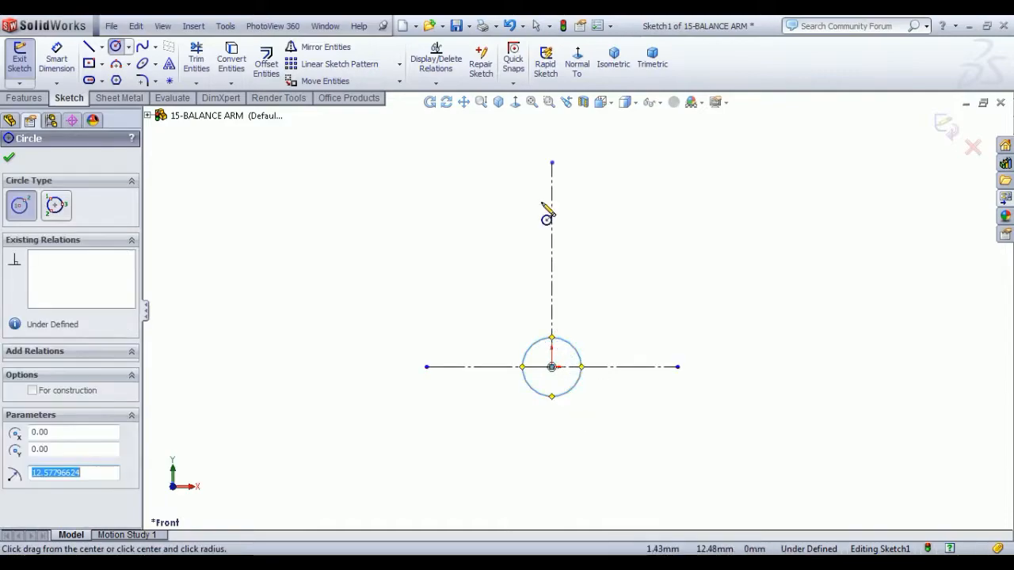
click(552, 163)
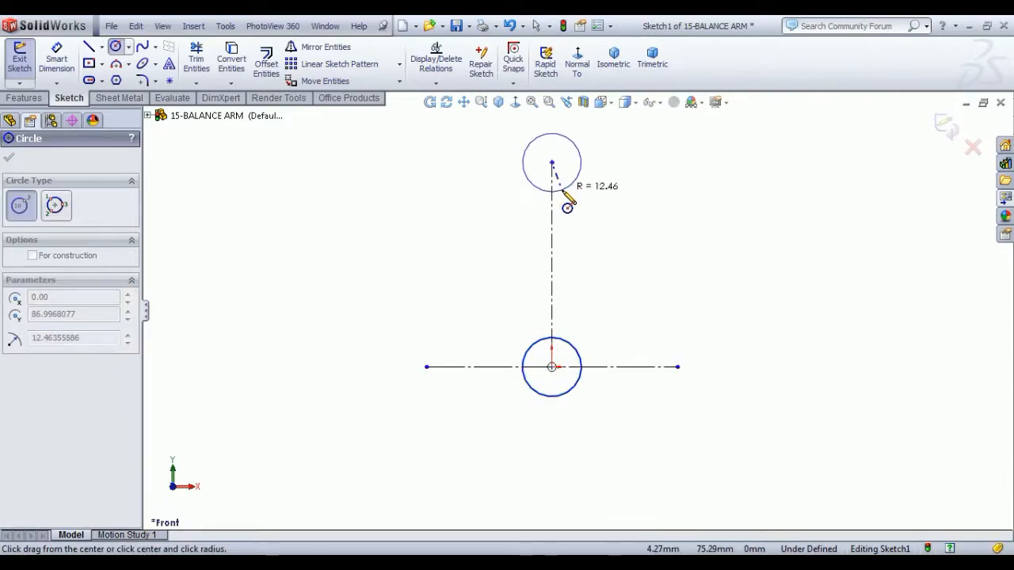
click(562, 191)
right_click(366, 175)
click(403, 185)
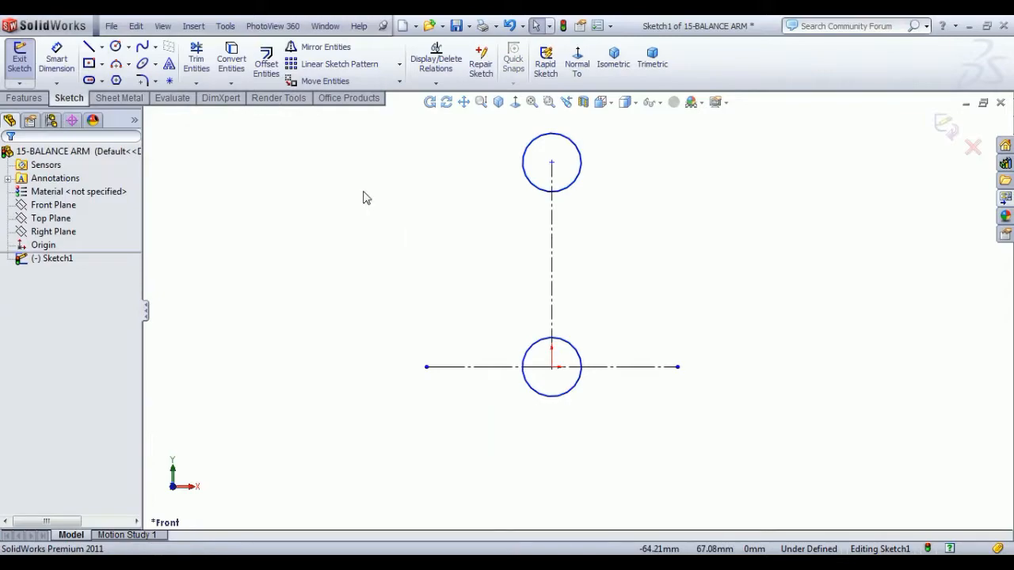
Set the diameter of the circle at the vertical centerline's upper end to 12 mm and the origin circle's diameter to 16 mm
click(56, 60)
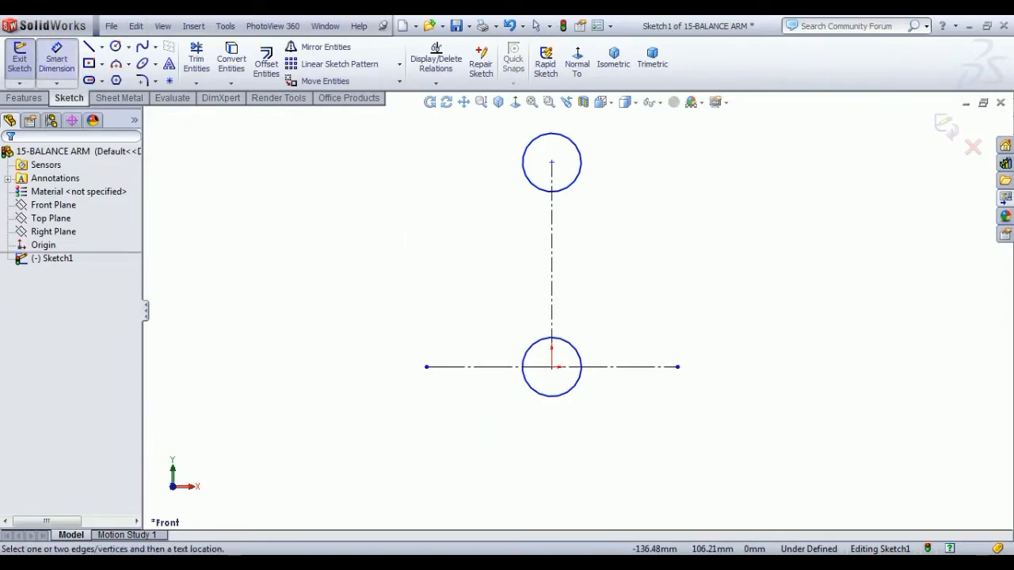
click(582, 164)
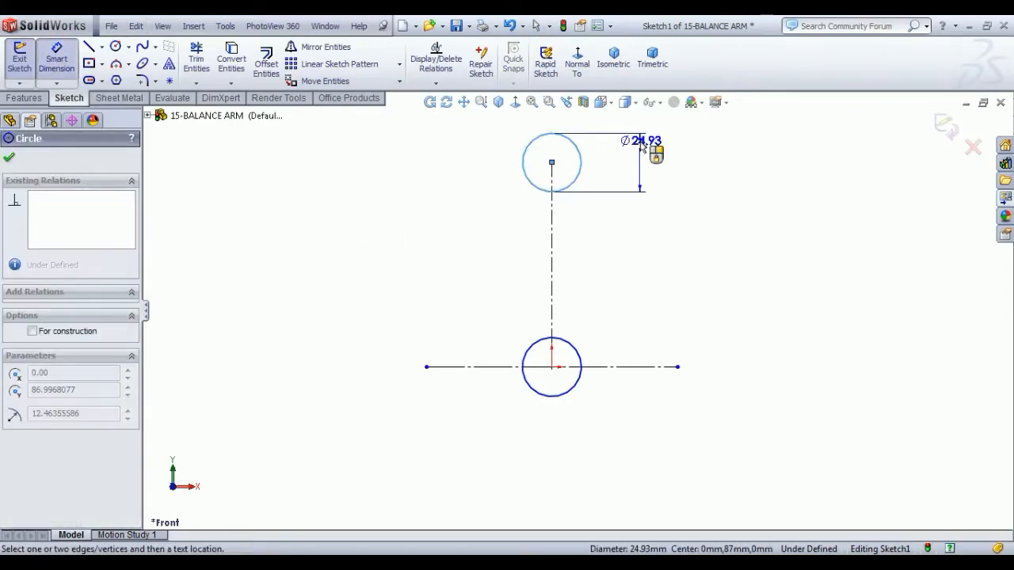
click(663, 139)
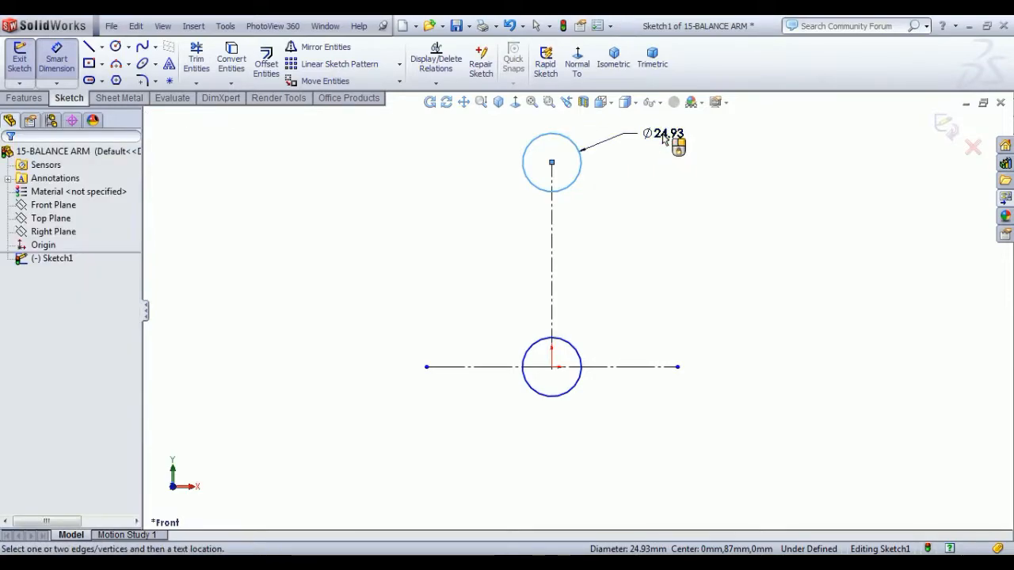
text(12)
key(Return)
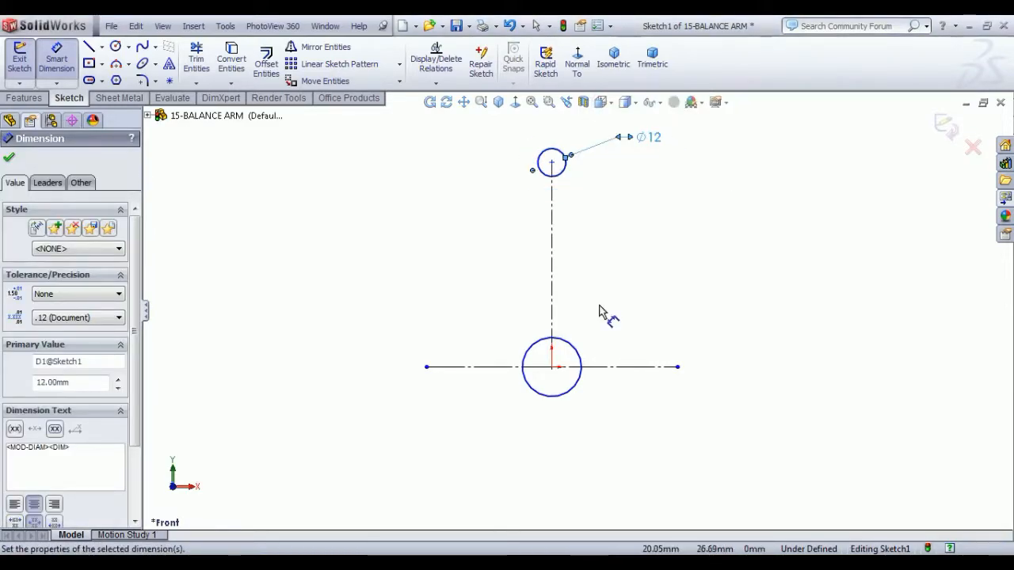
click(575, 356)
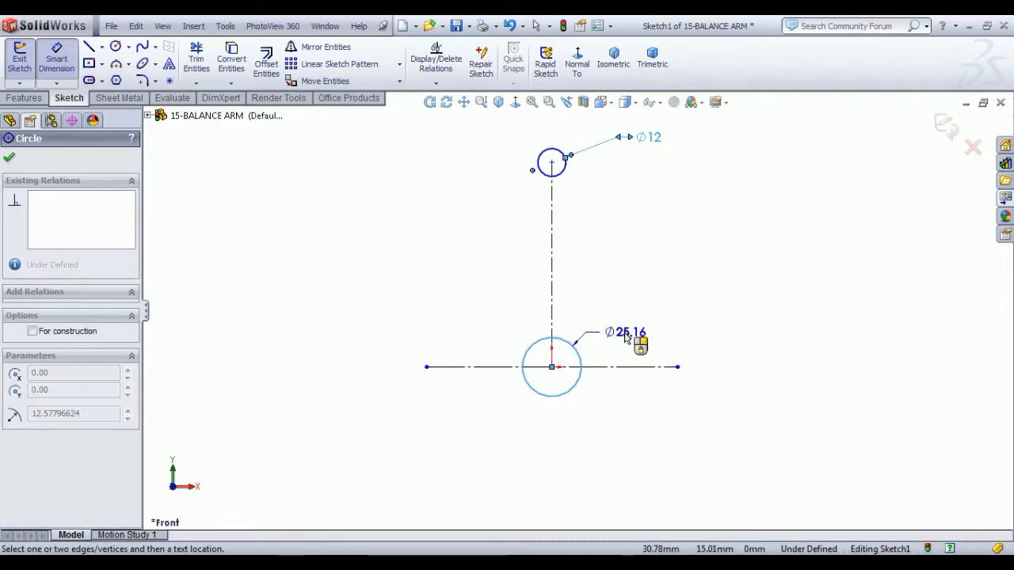
click(623, 338)
text(16)
key(Return)
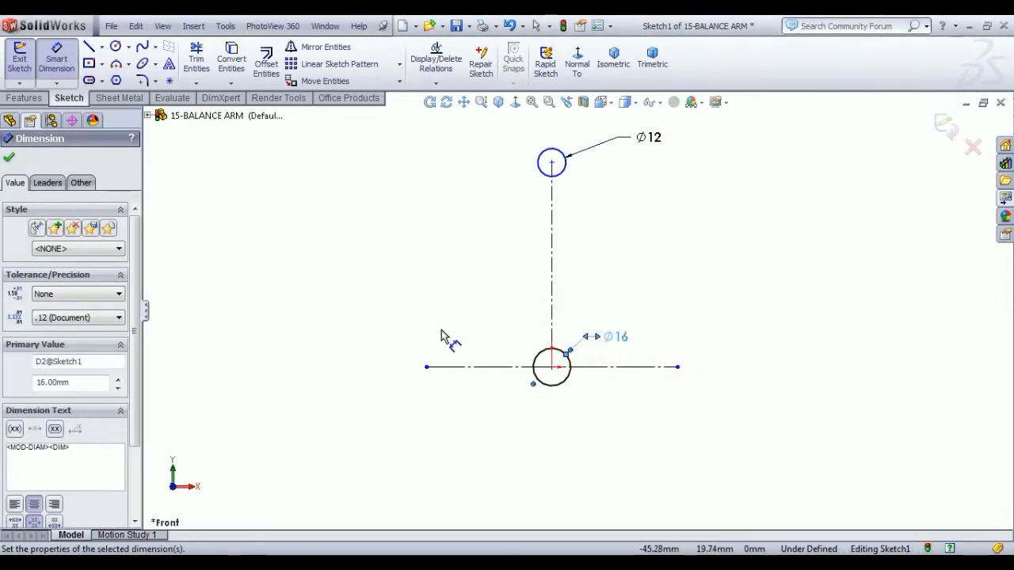
Draw a circle about 21 mm in diameter at the horizontal centerline's left end and a slightly larger one at its right end
click(115, 47)
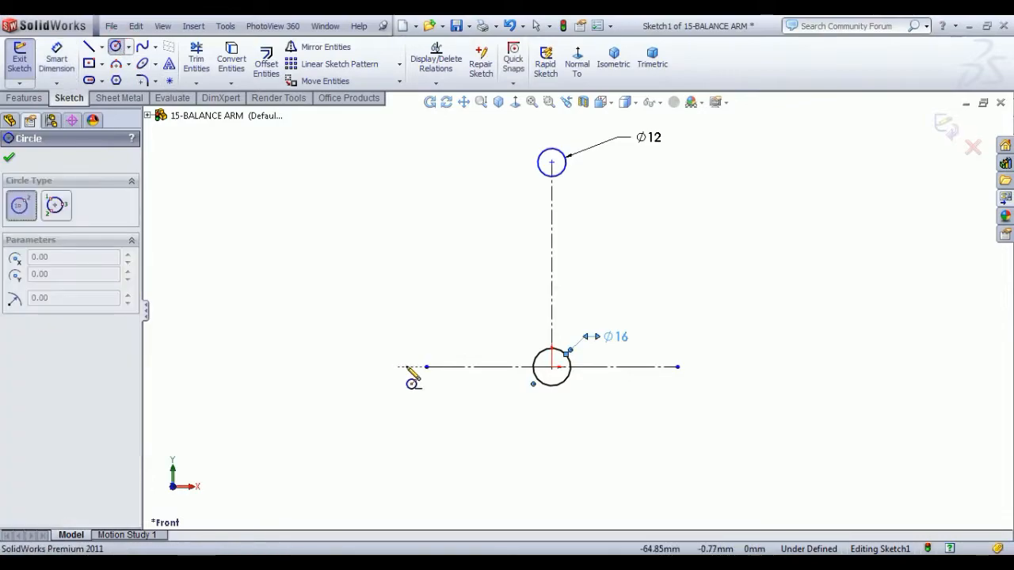
drag(426, 366, 426, 391)
drag(677, 367, 686, 395)
right_click(730, 231)
click(758, 244)
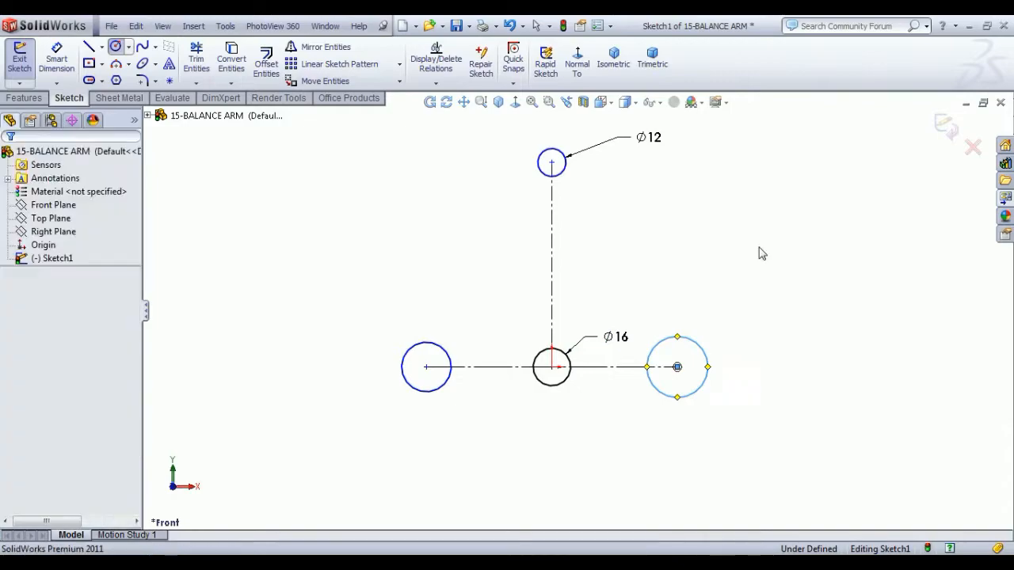
Set the diameter of the circle at the horizontal centerline's left end to 11.60 mm
click(56, 59)
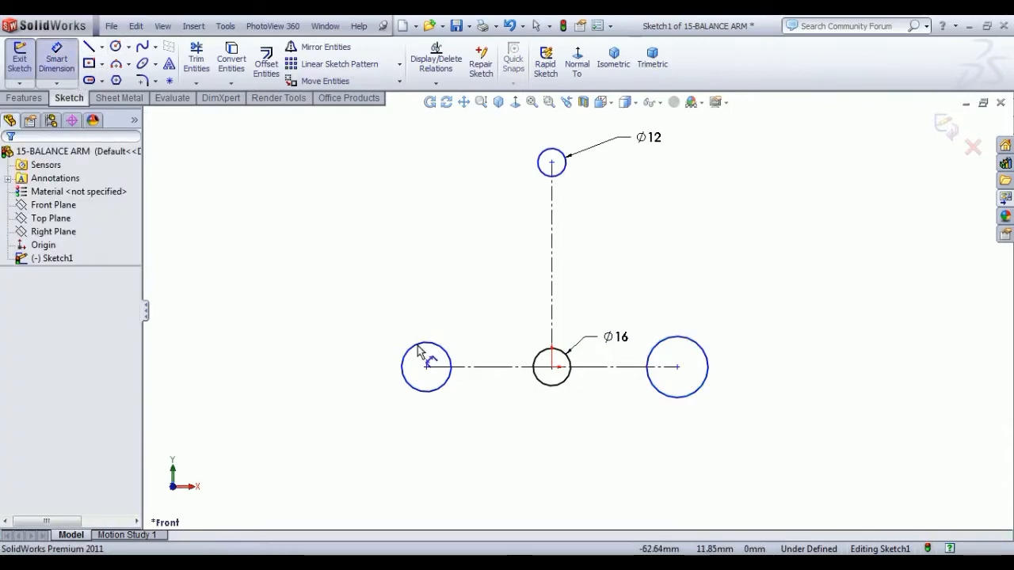
click(437, 393)
click(346, 427)
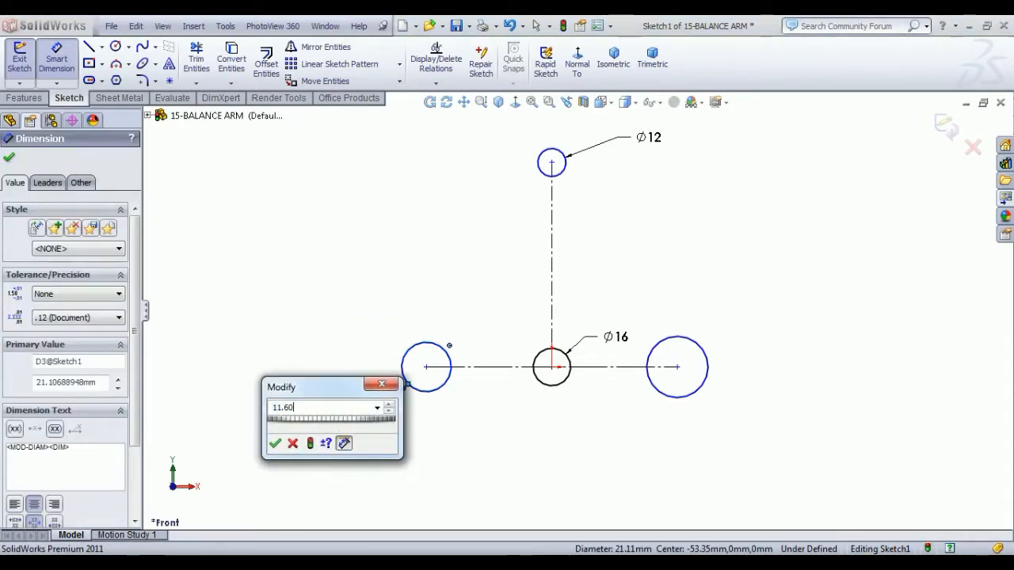
key(Return)
right_click(304, 199)
click(336, 203)
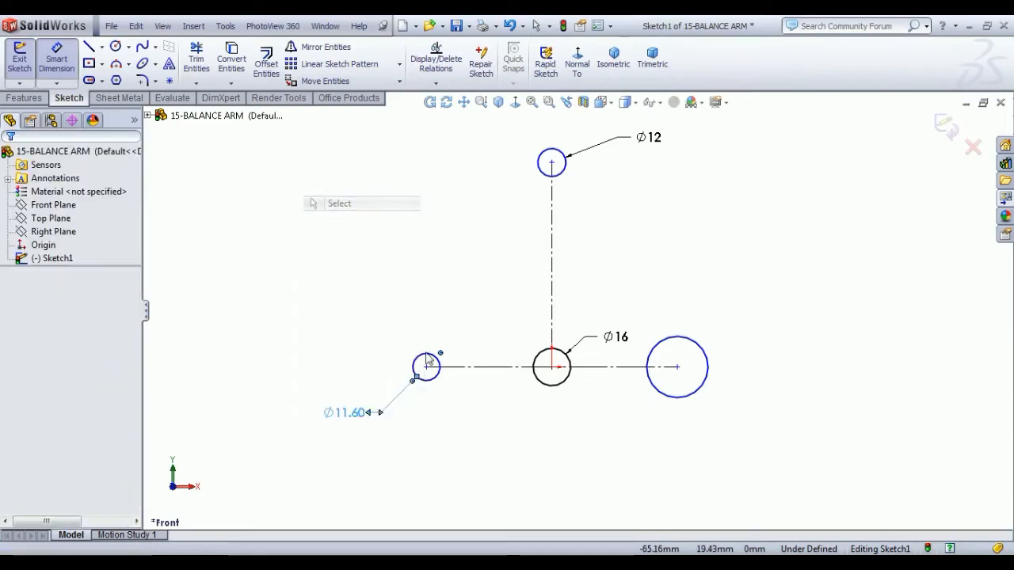
Apply an Equal relation between the circles at the left and right ends of the horizontal centerline
click(435, 378)
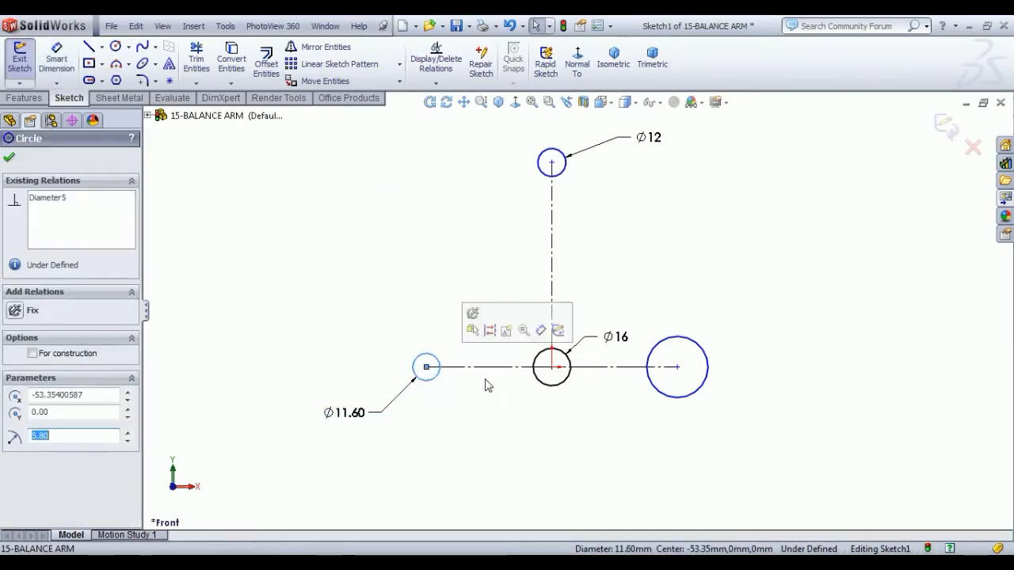
ctrl+click(673, 402)
click(759, 334)
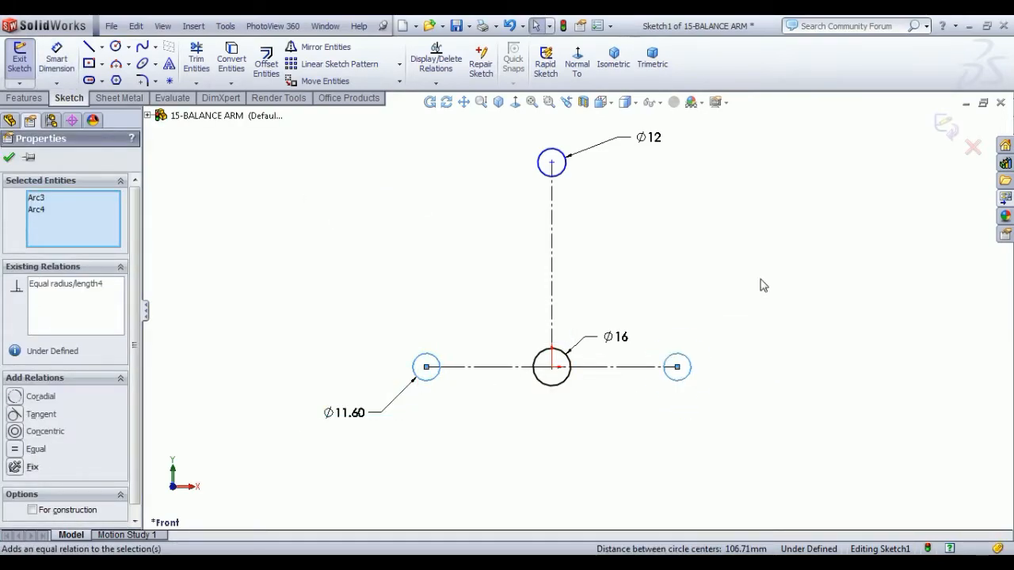
click(763, 285)
Dimension the horizontal distance between the left circle's center and the origin, setting it to 53 mm
click(56, 59)
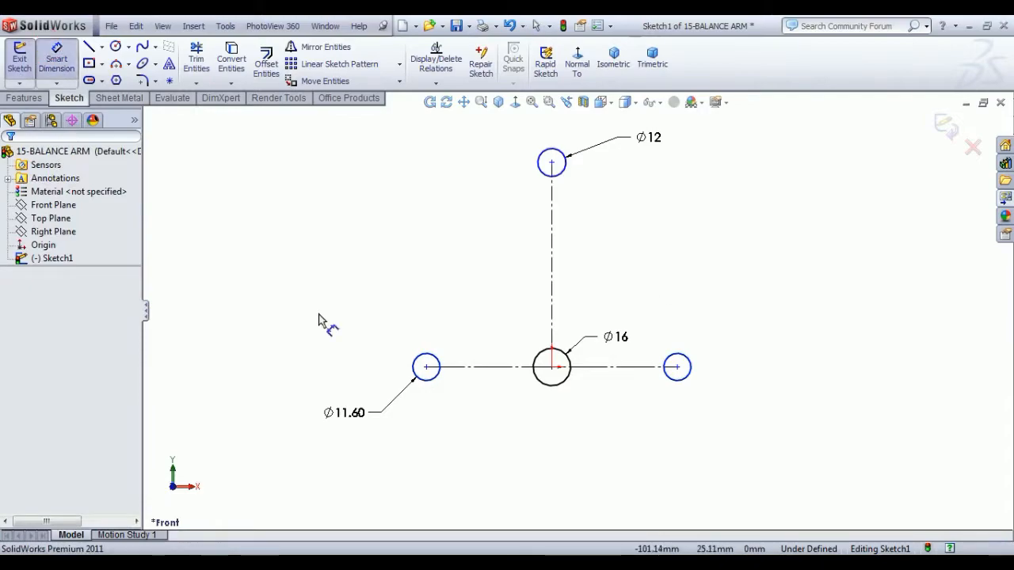
click(426, 367)
click(552, 366)
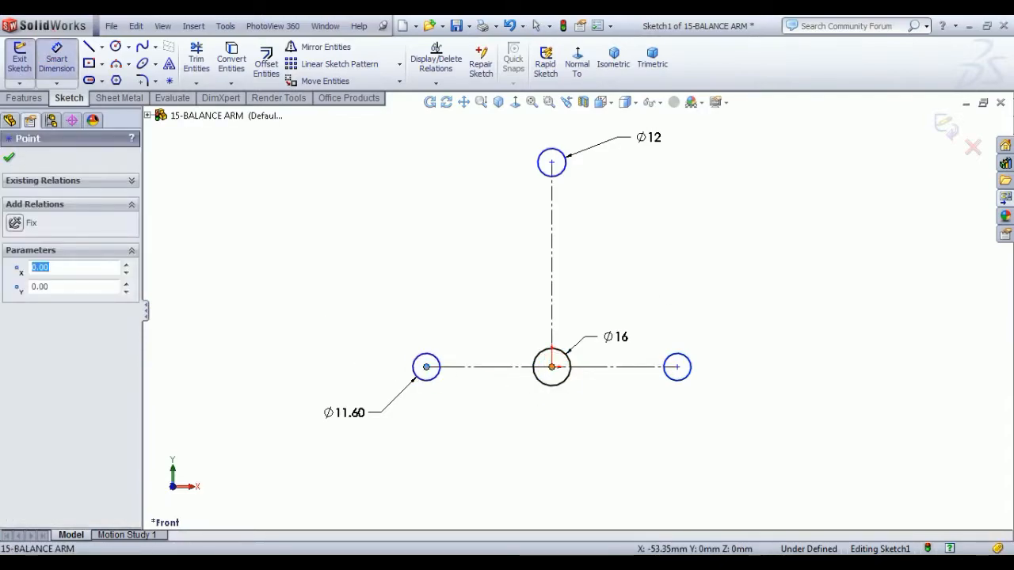
click(486, 427)
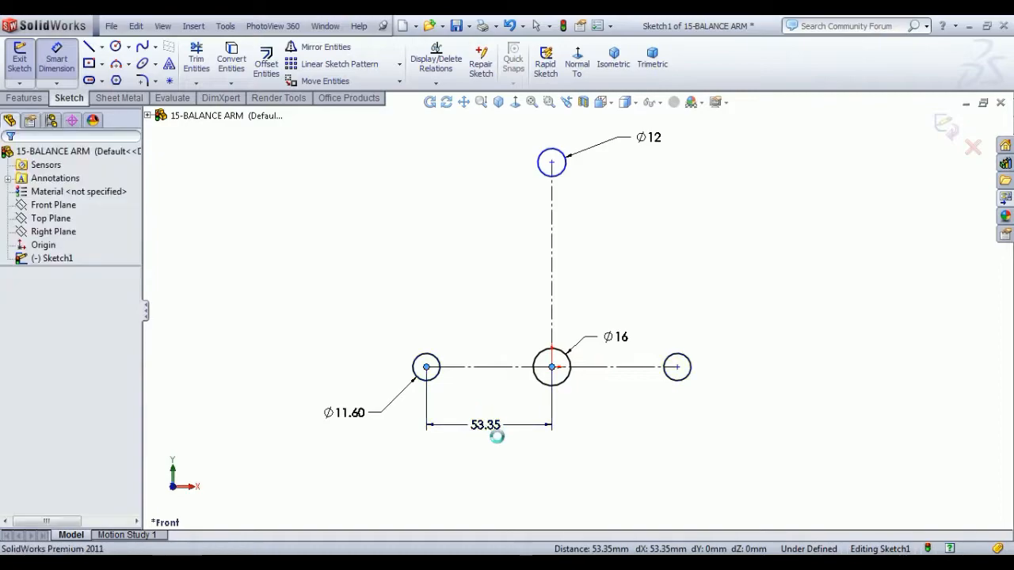
text(53)
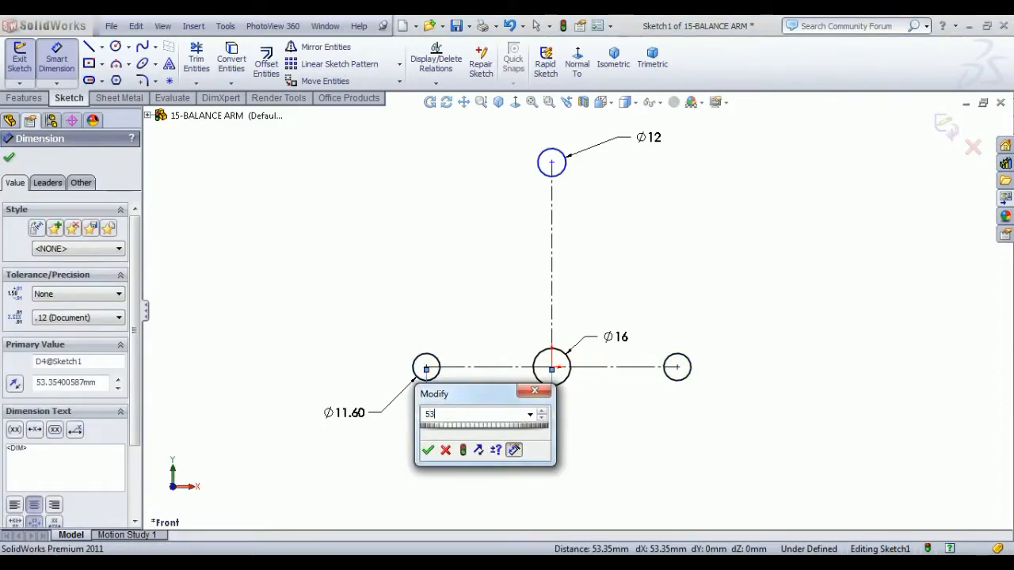
key(Return)
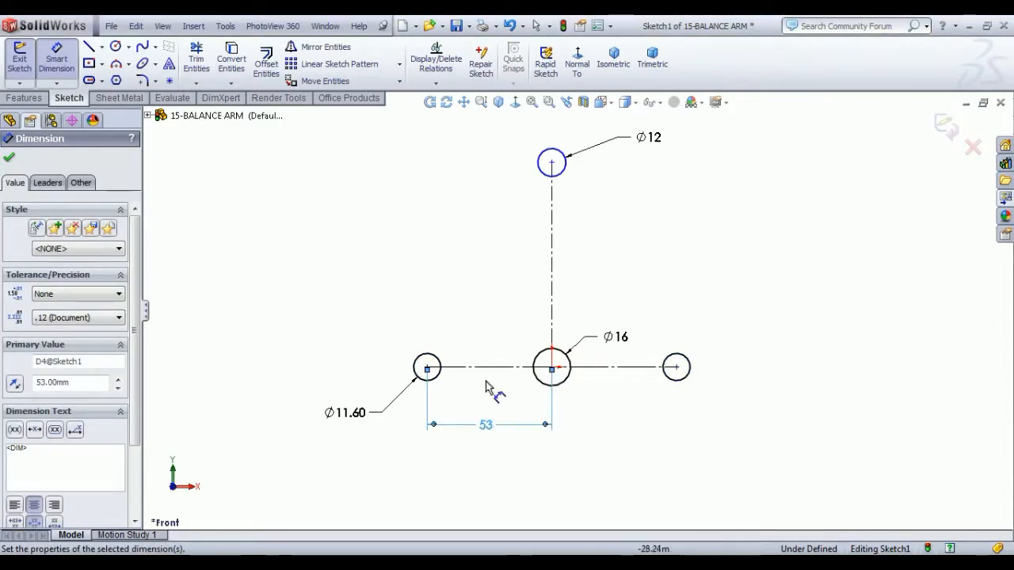
Dimension the vertical distance between the origin and the upper circle's center, setting it to 56 mm
click(551, 368)
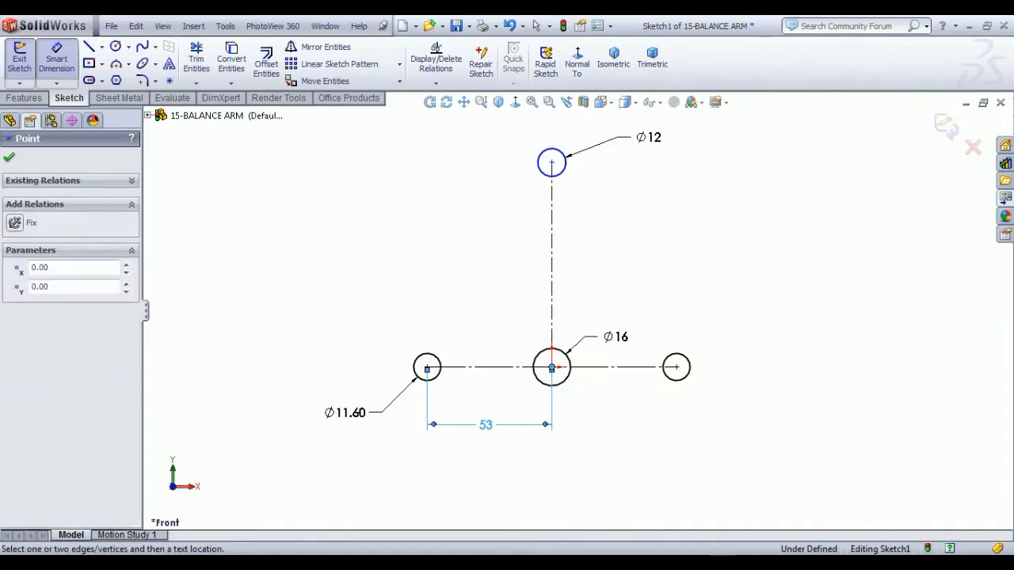
click(552, 164)
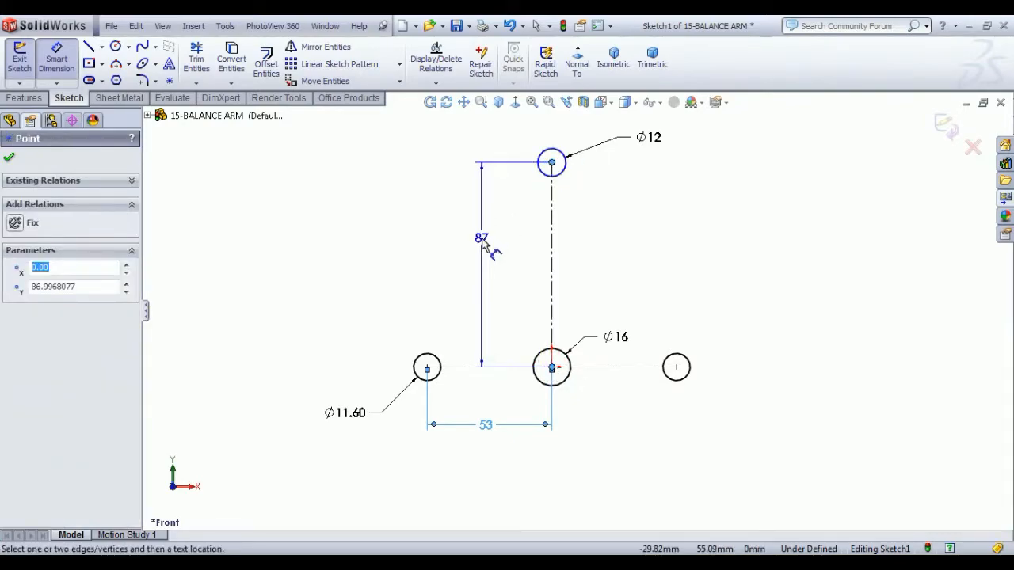
click(334, 233)
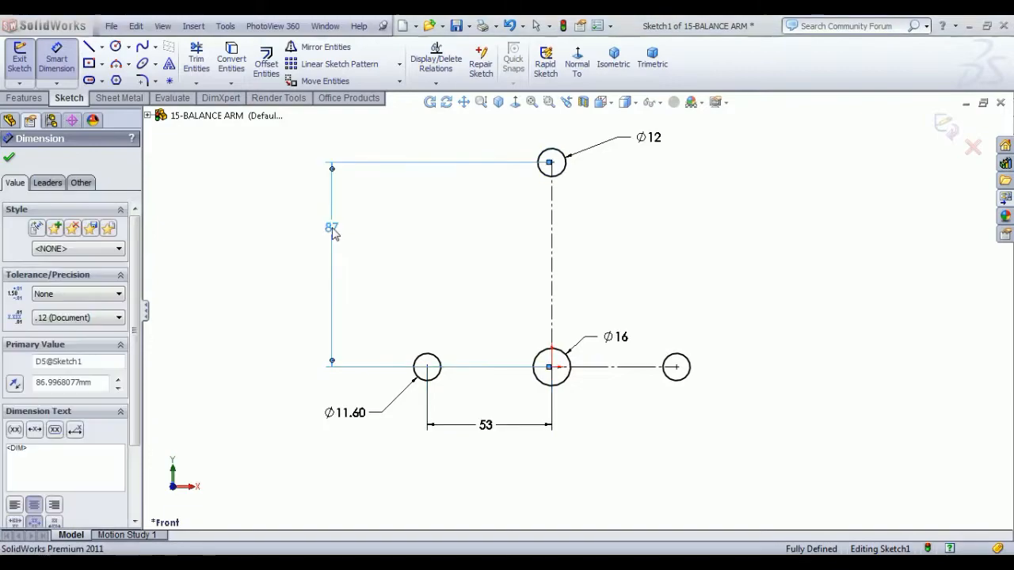
text(56)
key(Return)
right_click(147, 203)
click(199, 208)
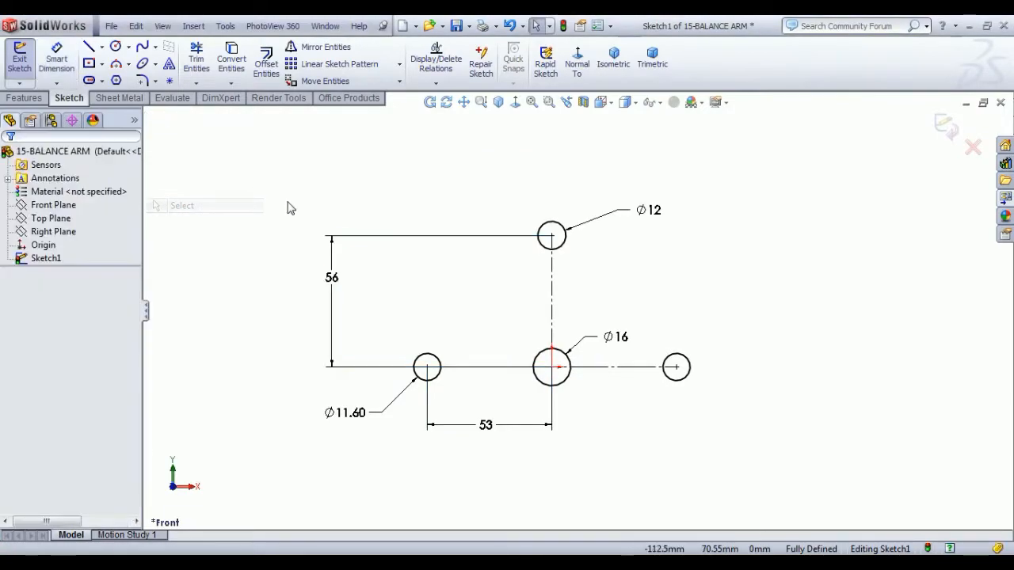
Draw an inward-curving three-point arc of about 102 mm radius from the left circle to the upper circle
click(116, 65)
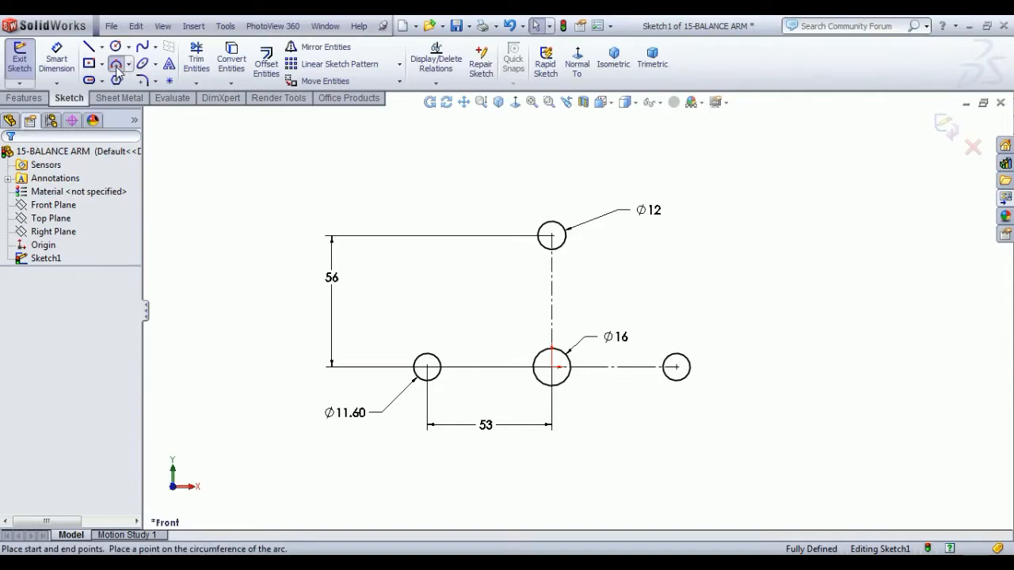
click(421, 370)
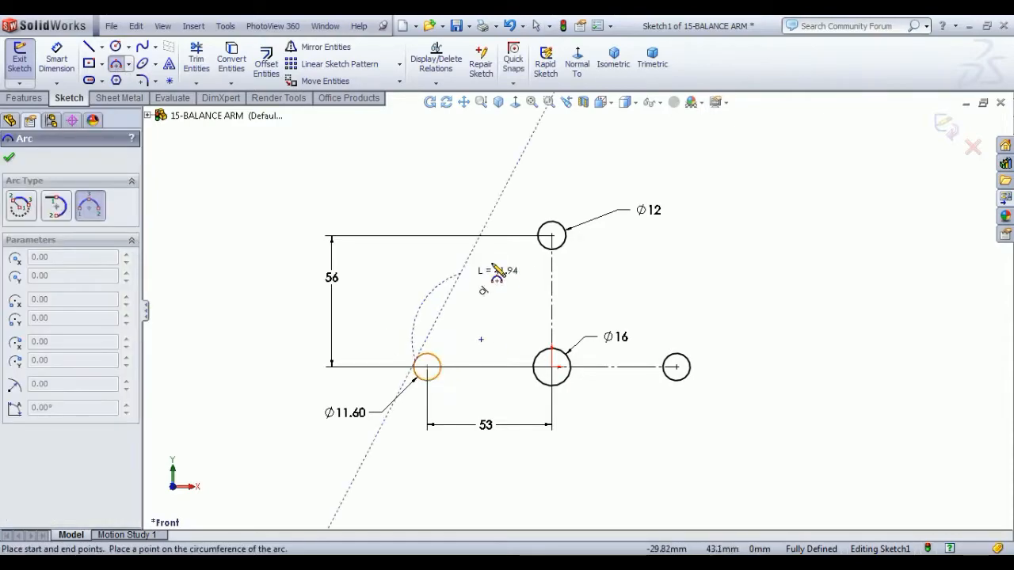
click(552, 236)
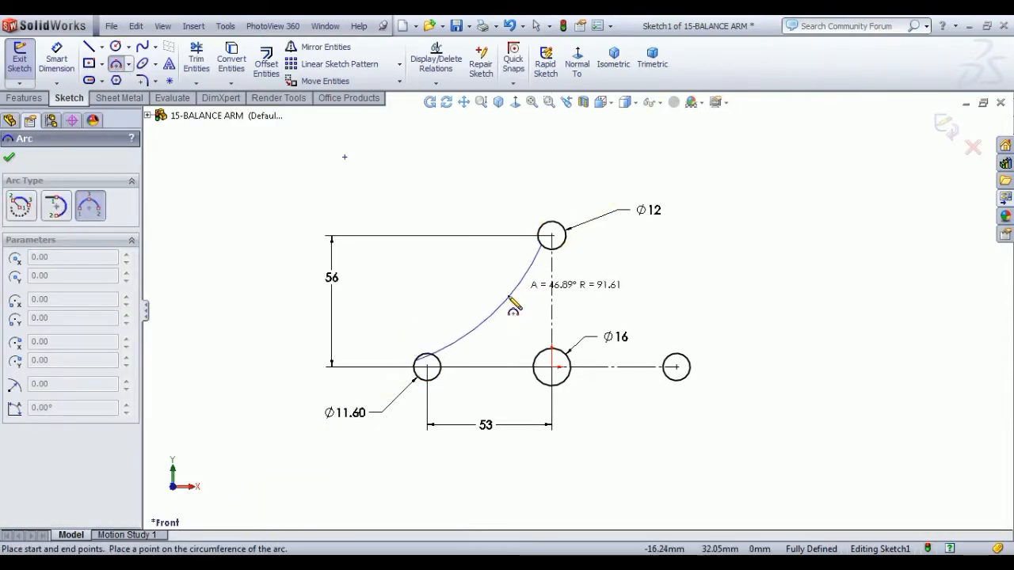
click(542, 294)
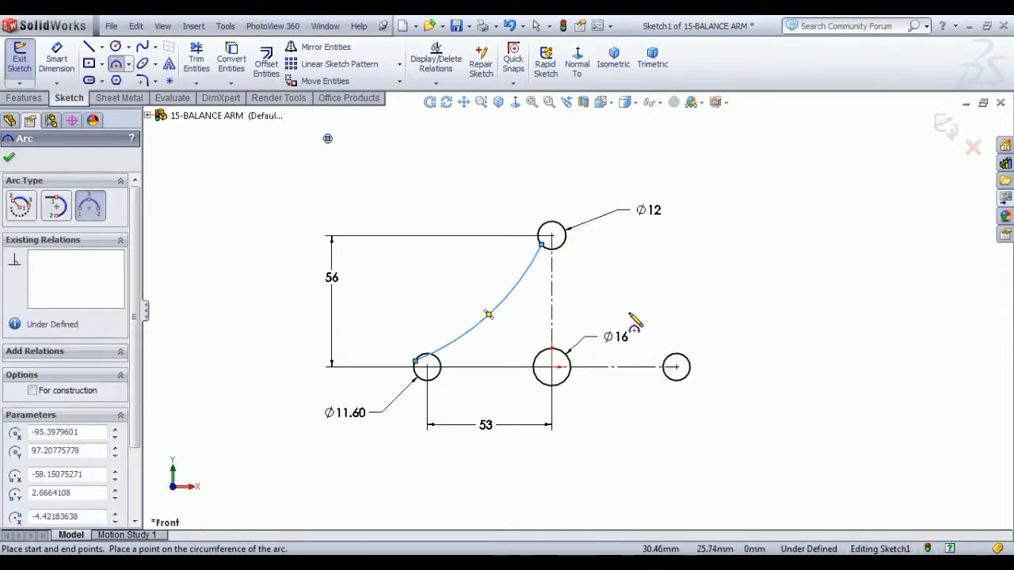
Draw an inward-curving three-point arc of about 104 mm radius from the right circle to the upper circle
click(686, 361)
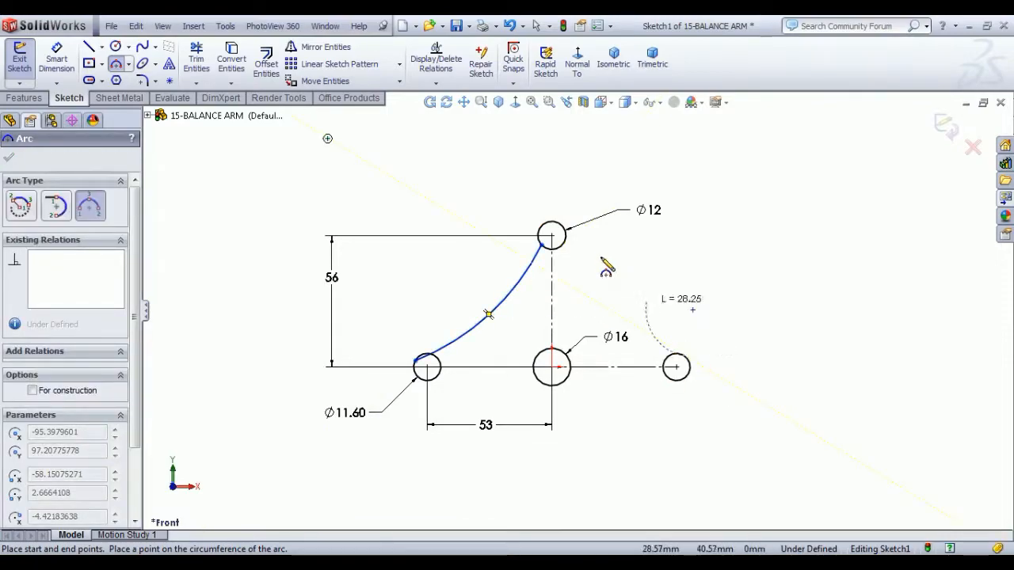
click(567, 246)
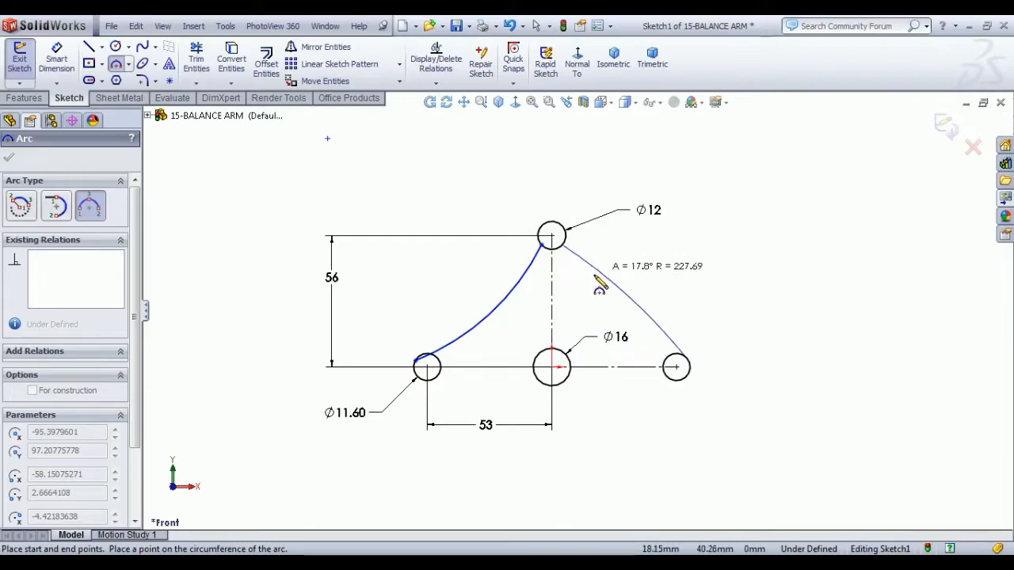
click(632, 259)
right_click(676, 227)
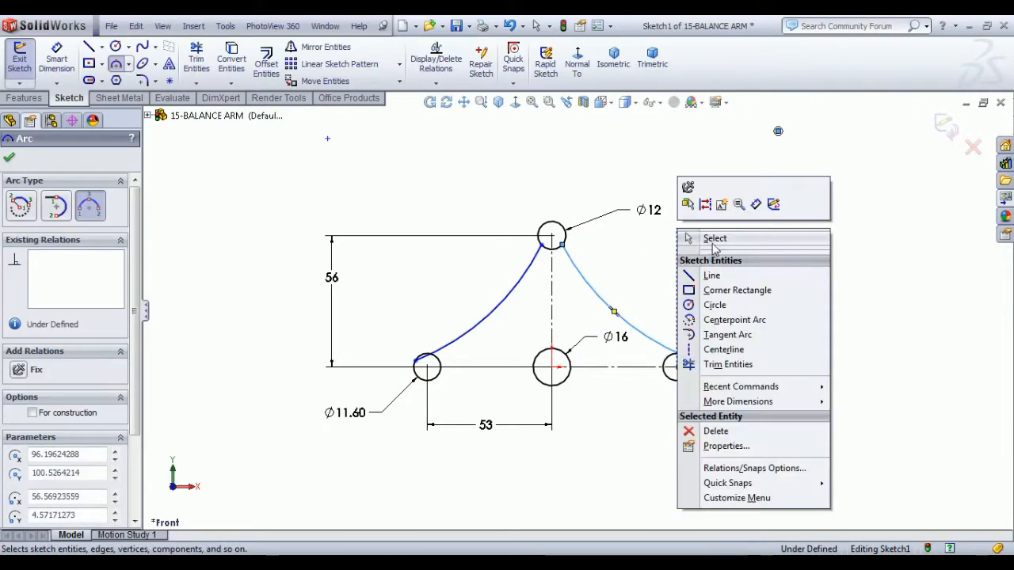
click(709, 239)
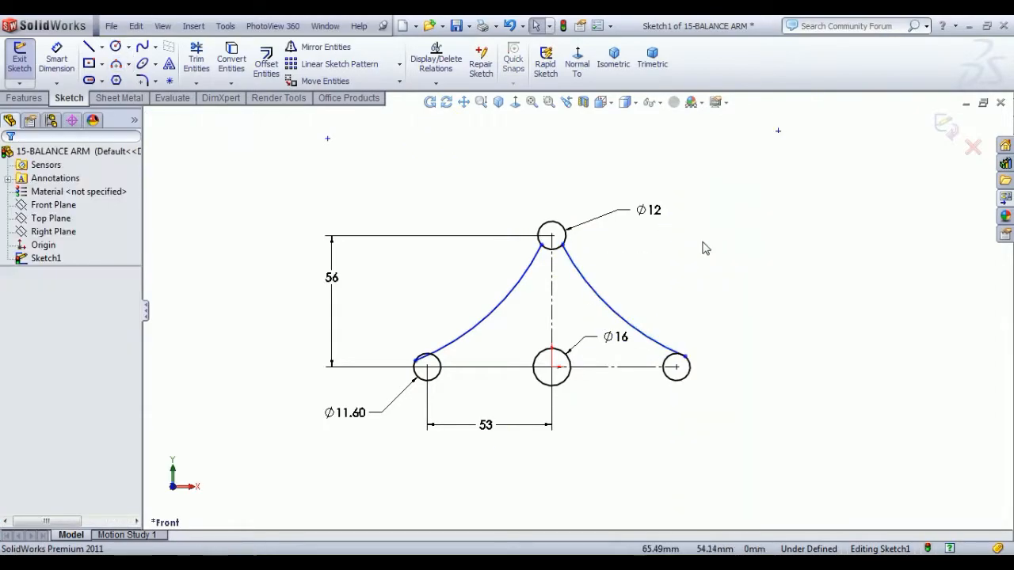
Add Tangent relations between the right-hand arc and both the upper circle and the right circle
click(568, 255)
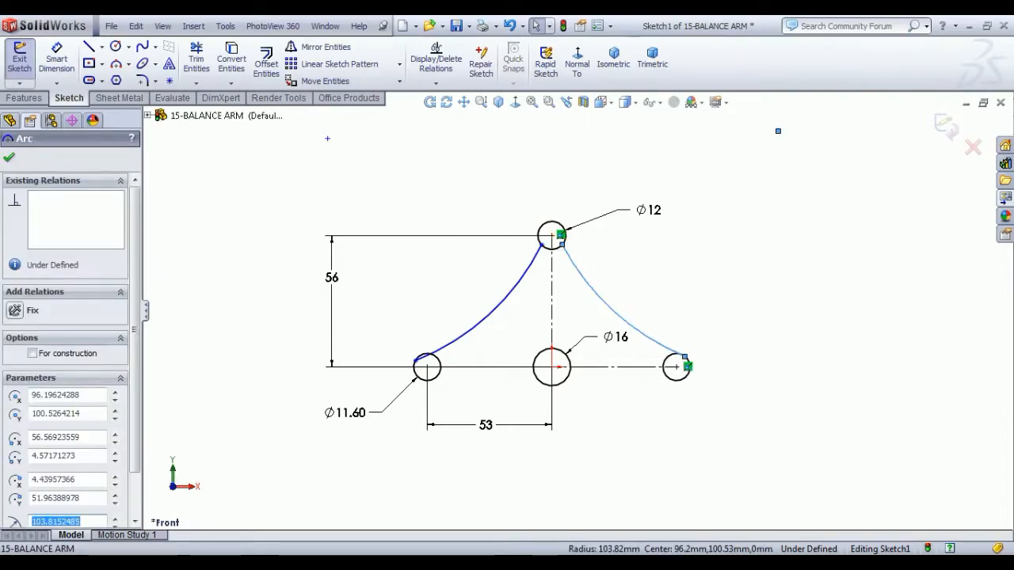
ctrl+click(556, 250)
click(608, 189)
click(664, 317)
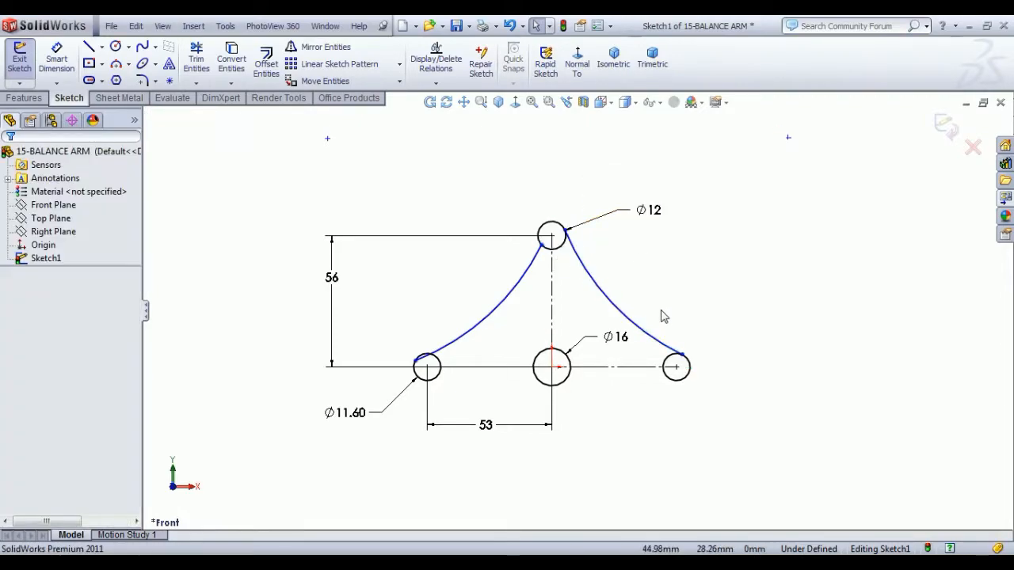
click(667, 369)
ctrl+click(664, 342)
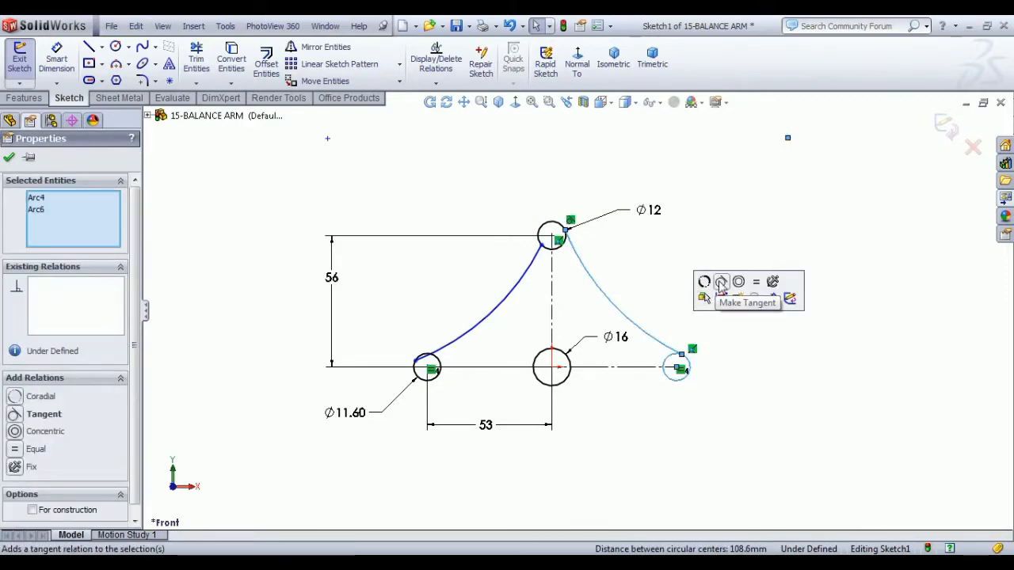
click(721, 282)
click(363, 322)
Add Tangent relations between the left-hand arc and both the upper circle and the left circle
click(499, 315)
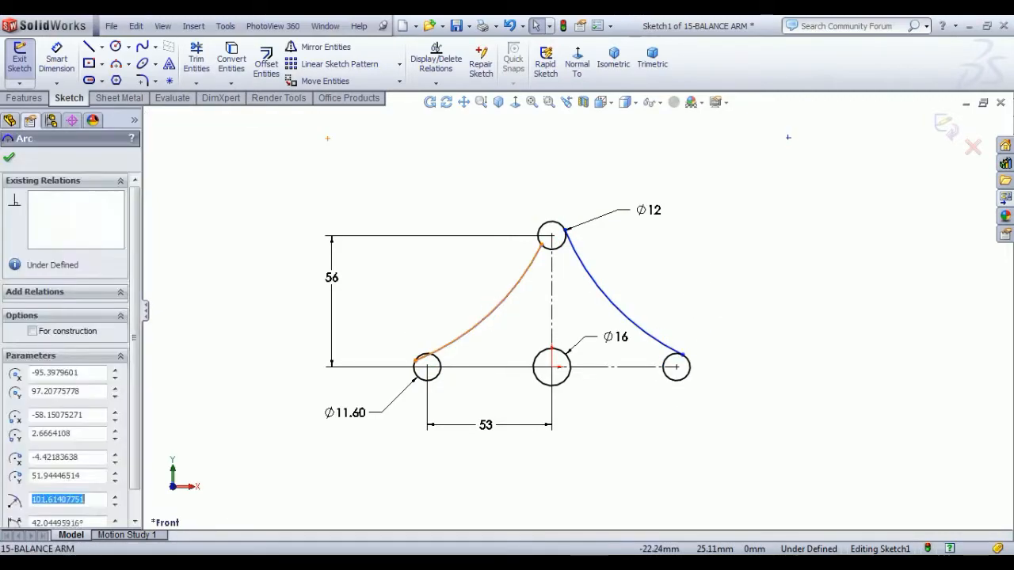
ctrl+click(549, 225)
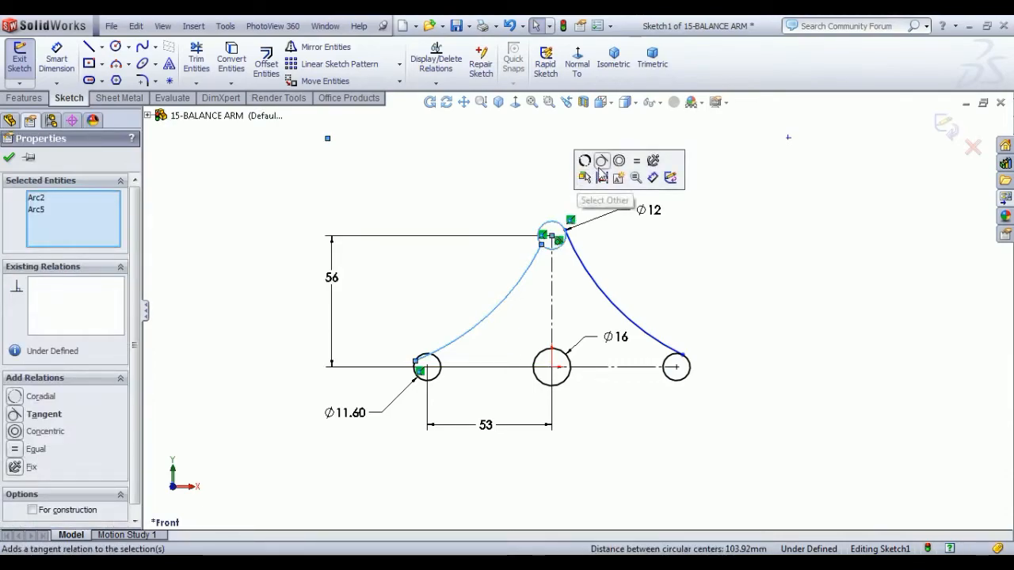
click(625, 164)
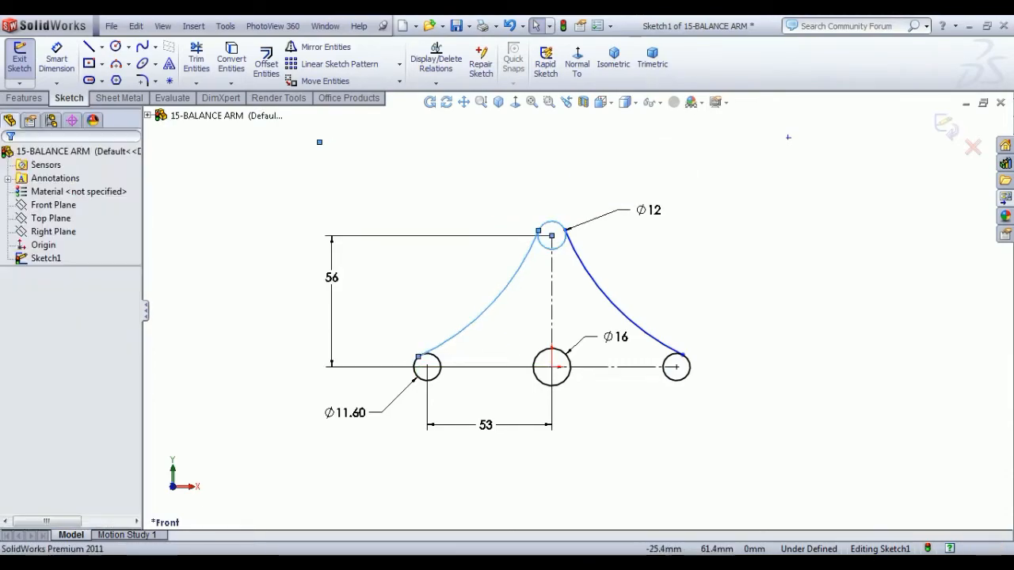
click(448, 345)
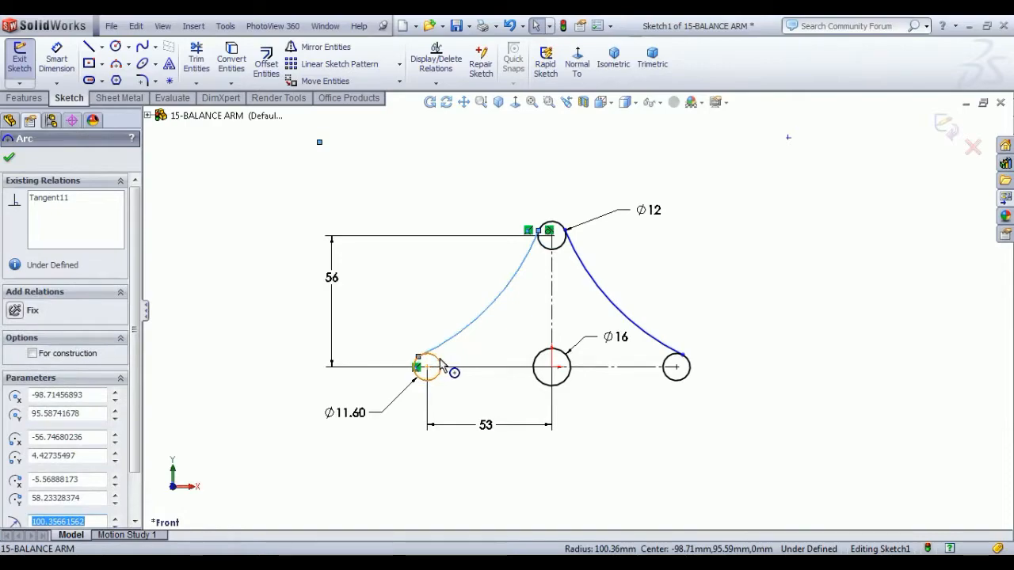
click(441, 364)
ctrl+click(510, 273)
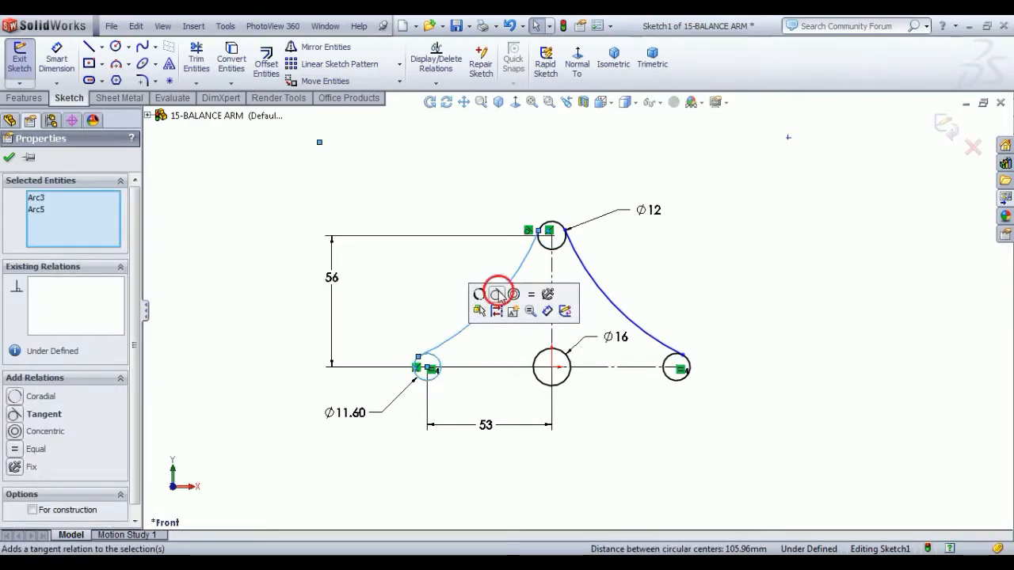
click(498, 293)
click(468, 201)
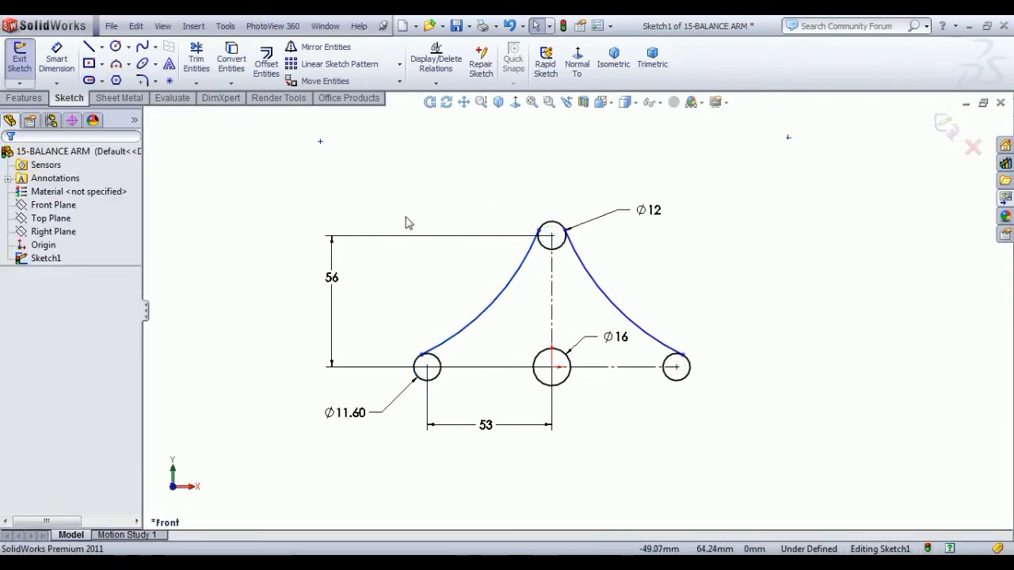
Apply an Equal relation between the left-hand and right-hand arcs
click(57, 60)
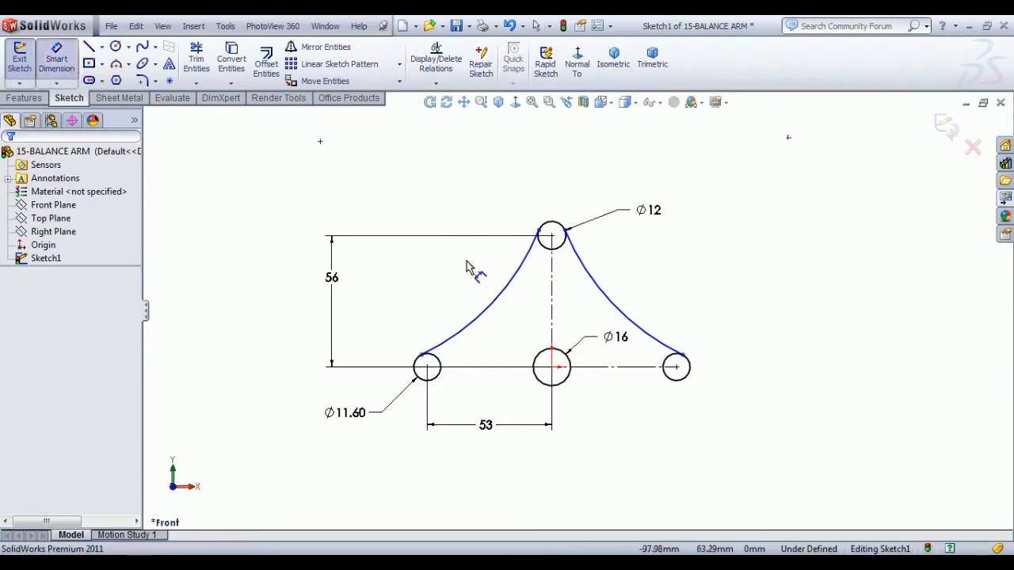
key(Escape)
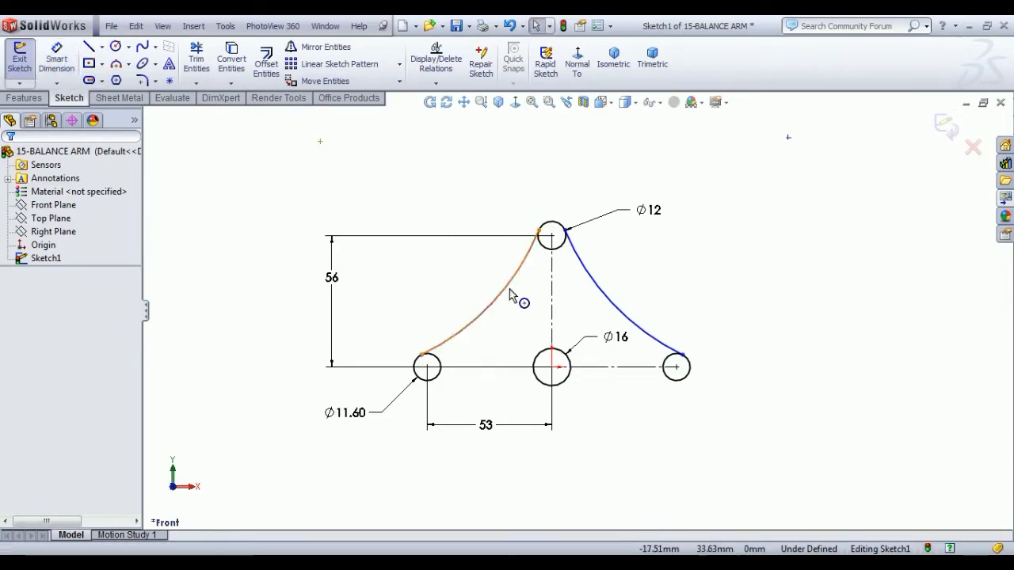
click(512, 295)
ctrl+click(610, 298)
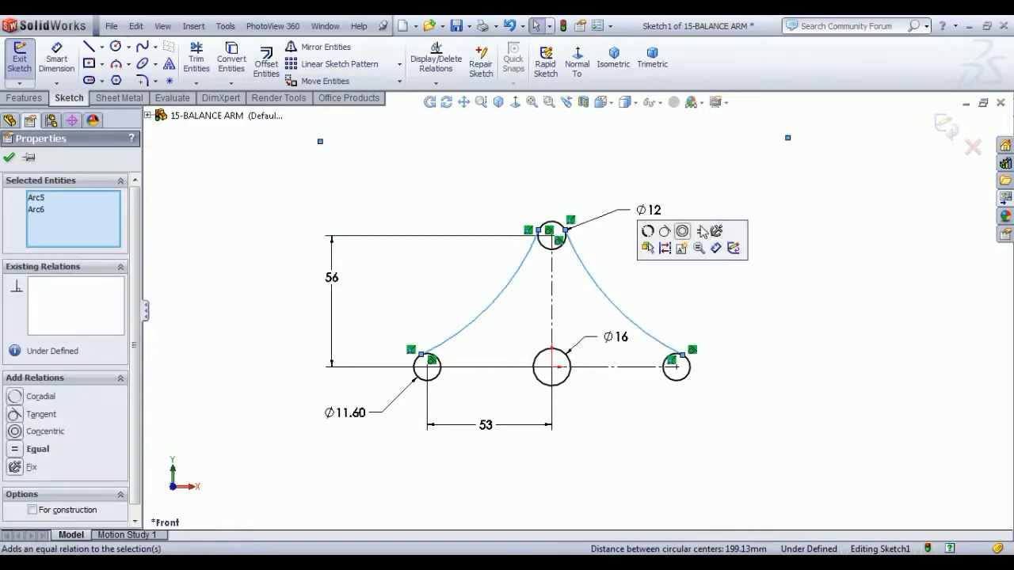
click(700, 230)
click(719, 232)
Dimension the left-hand arc's radius and set it to 72 mm
click(57, 60)
click(492, 313)
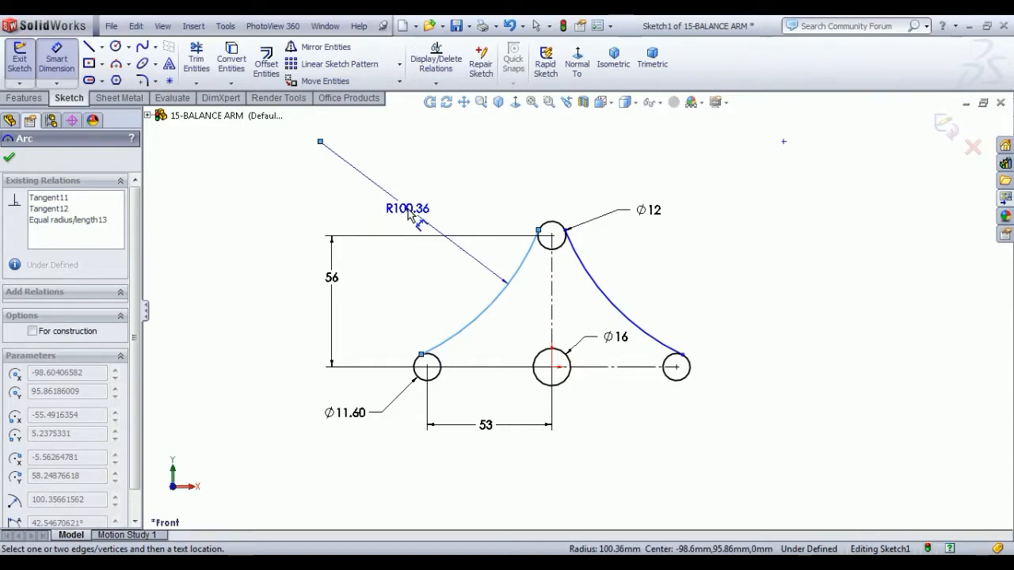
click(408, 214)
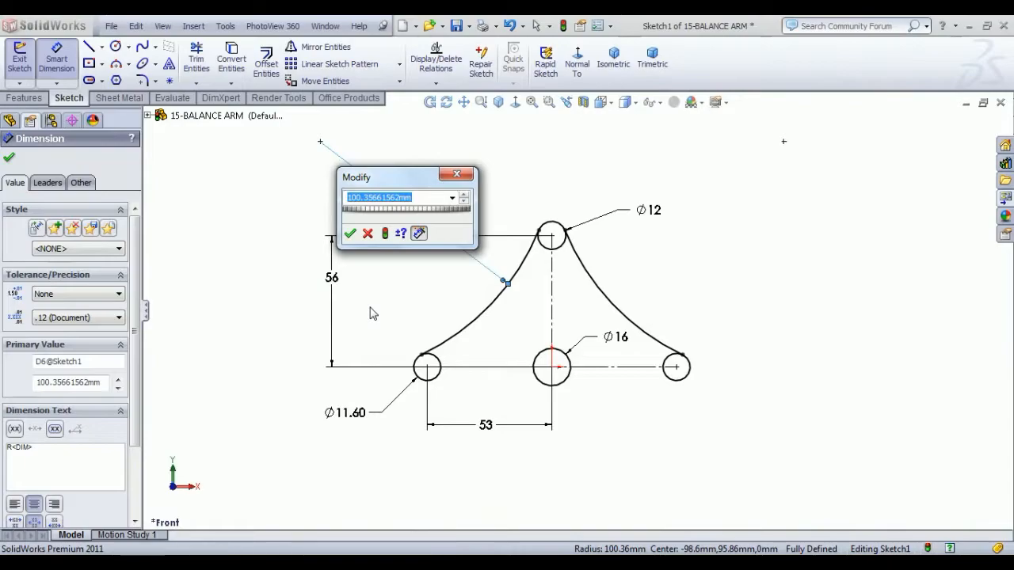
key(Return)
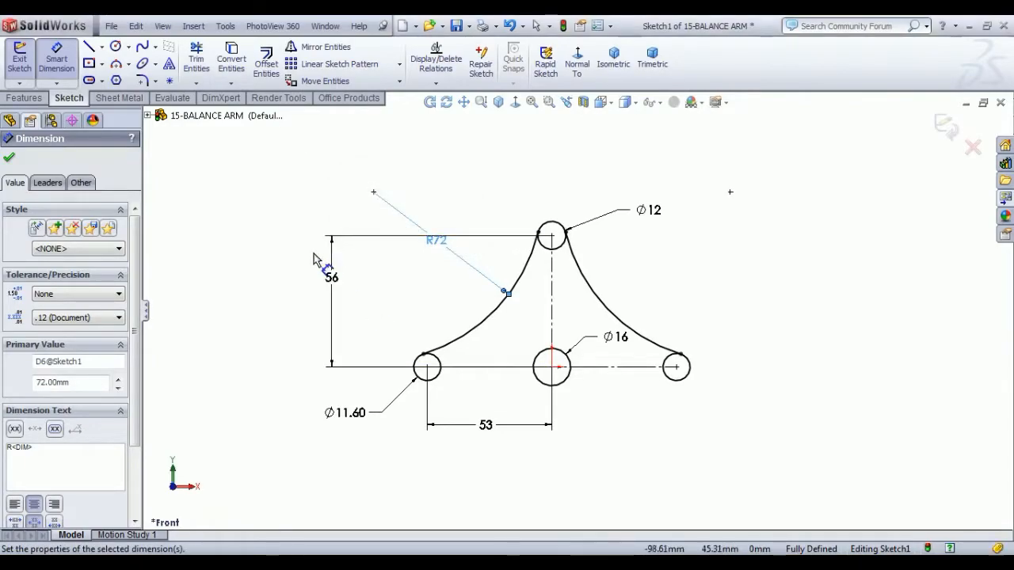
right_click(309, 212)
click(333, 220)
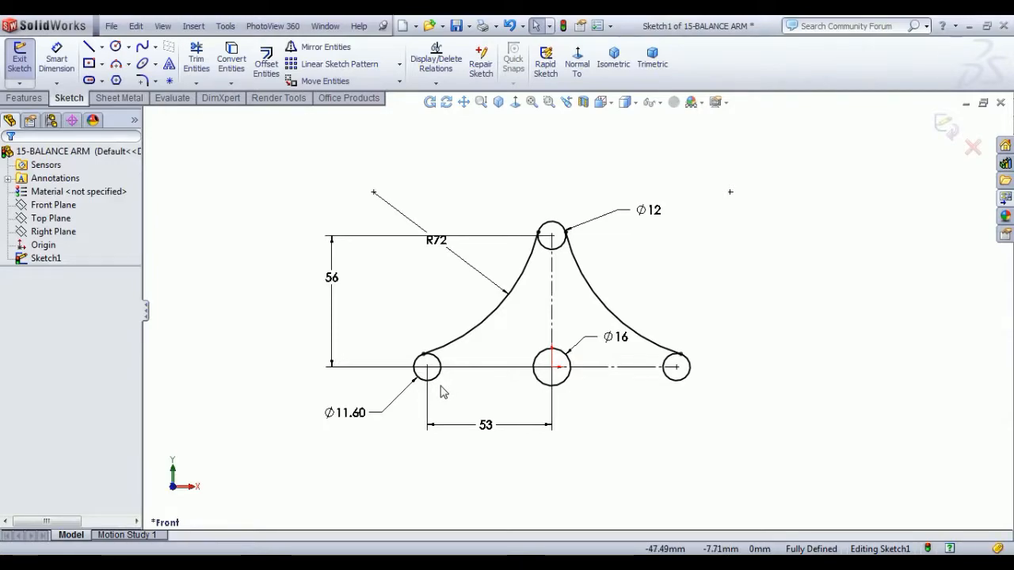
Draw a horizontal line connecting the lowest points of the left and right circles
click(89, 48)
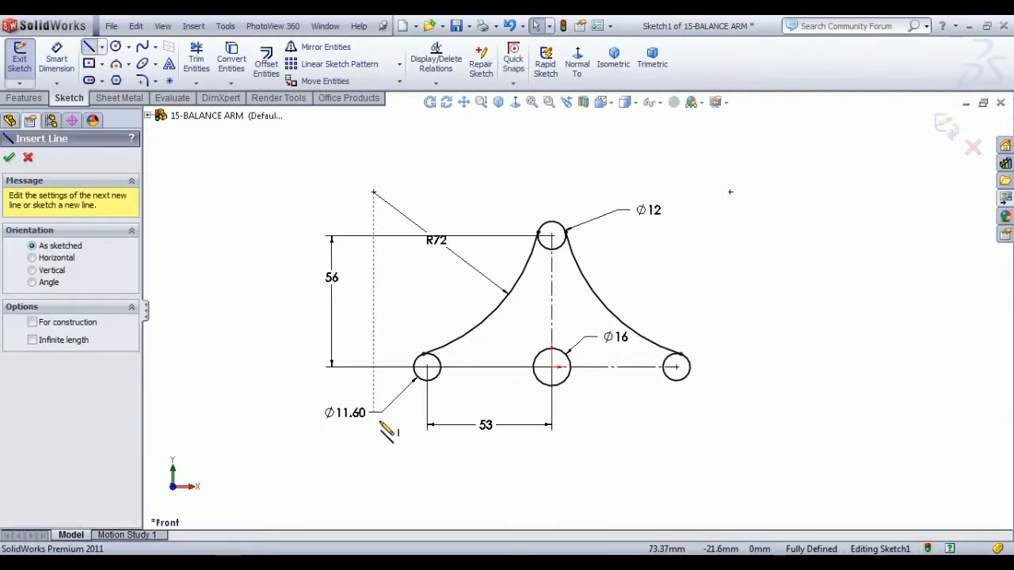
click(427, 380)
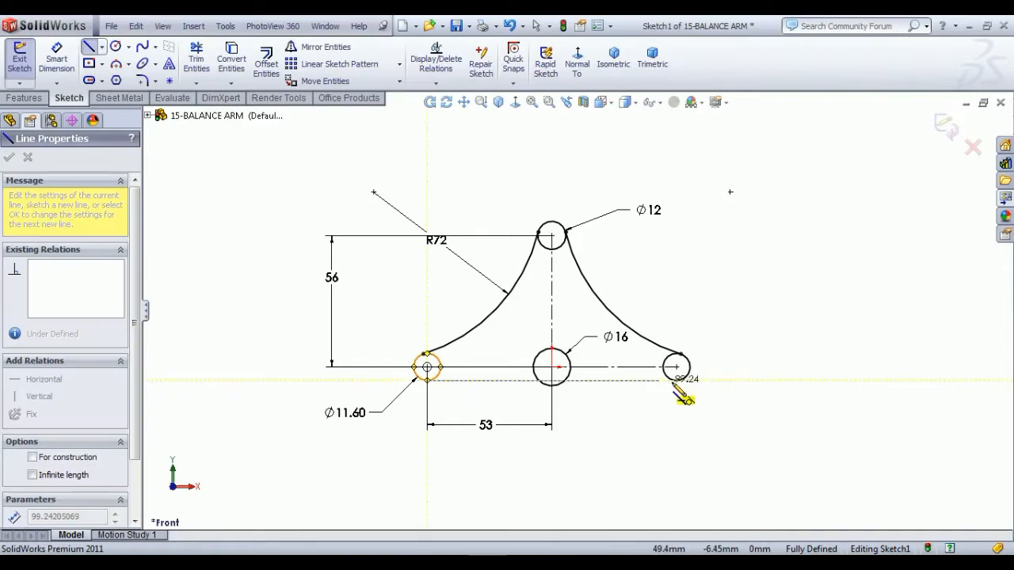
click(676, 380)
right_click(768, 279)
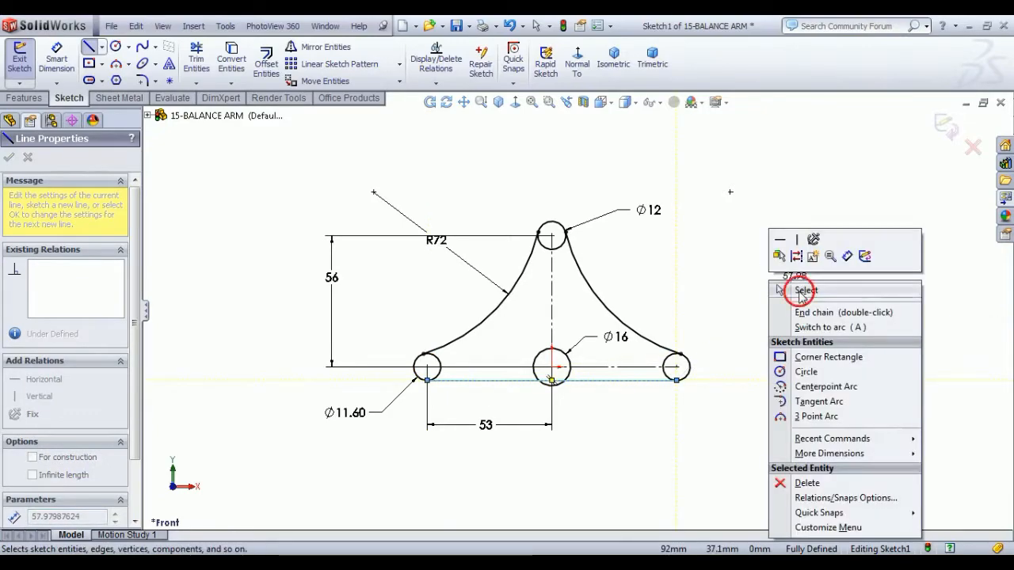
click(796, 290)
scroll(600, 414, down, 3)
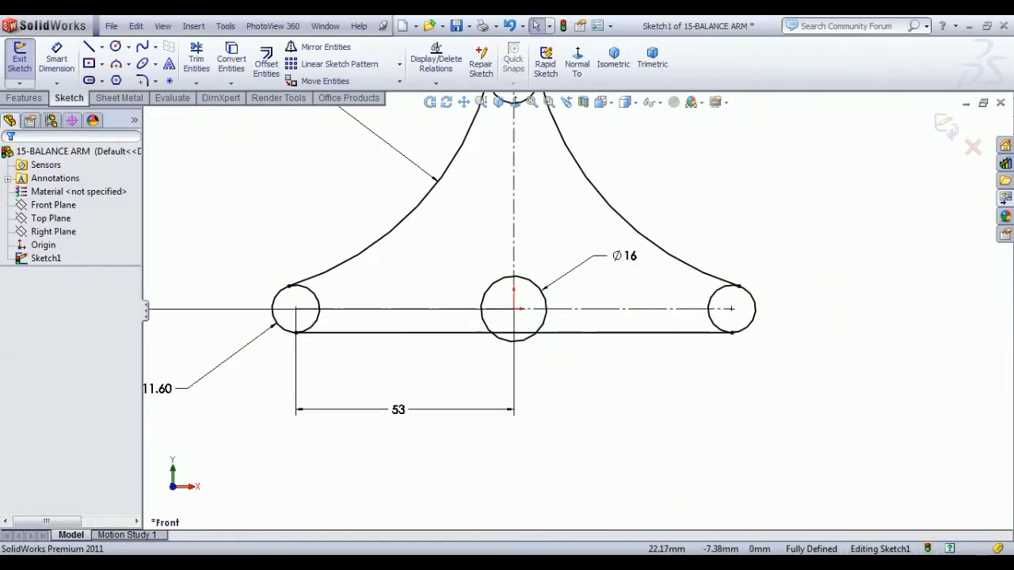
click(608, 334)
click(607, 402)
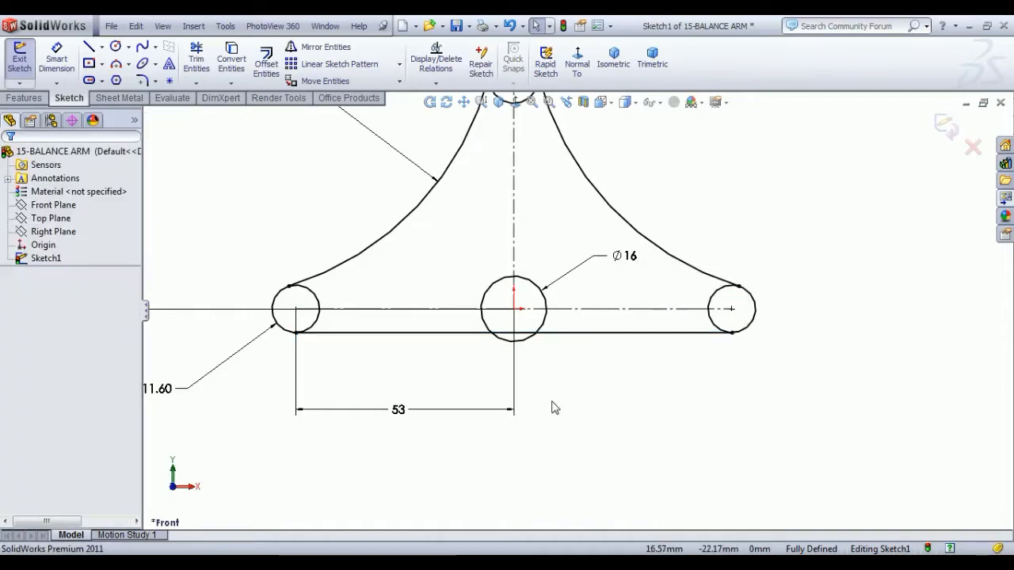
key(f)
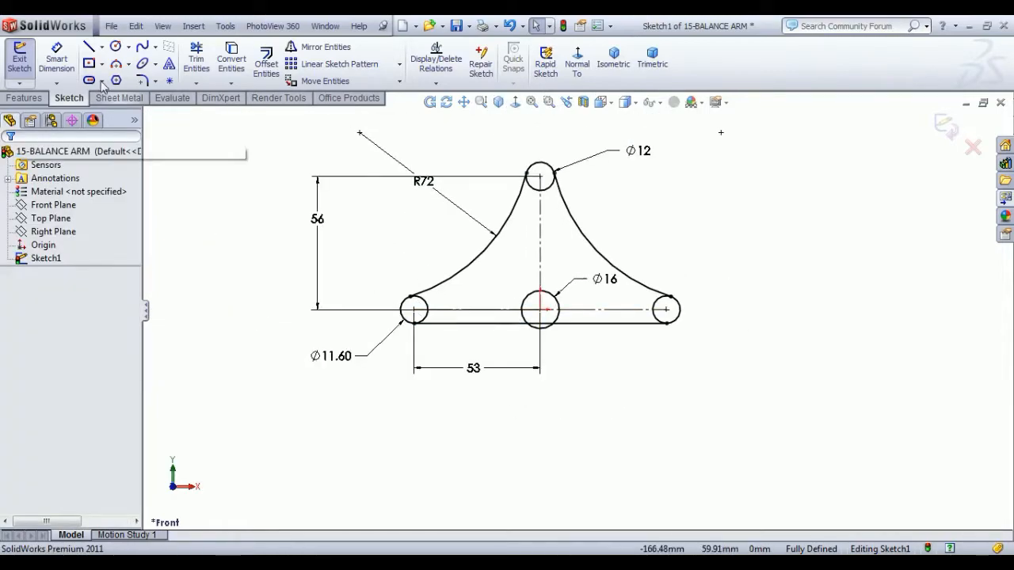
Trim the inner portions of the left and right circles, the central circle above the bottom line, and the line segment crossing it
click(196, 59)
scroll(468, 308, down, 5)
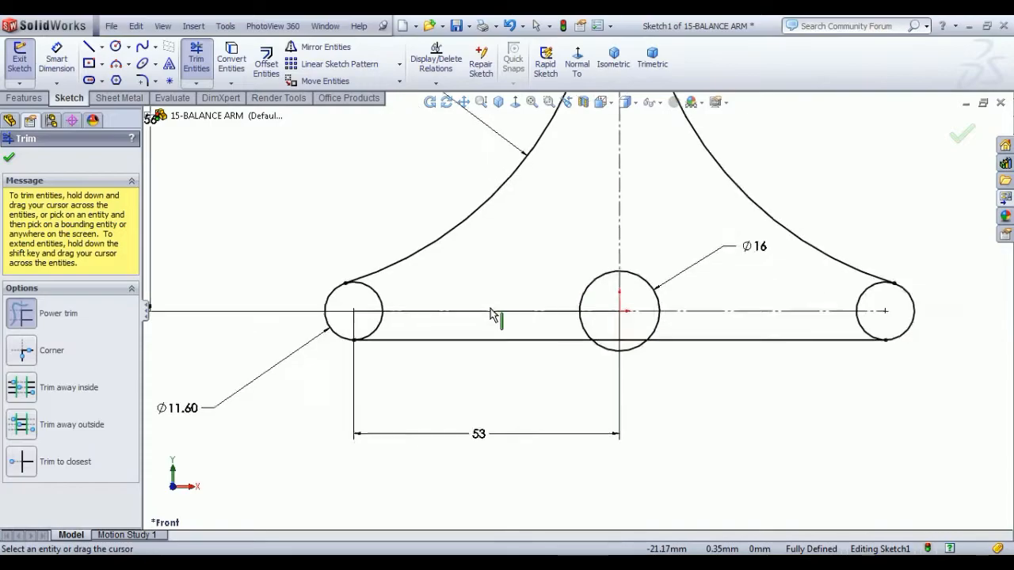
drag(359, 290, 351, 296)
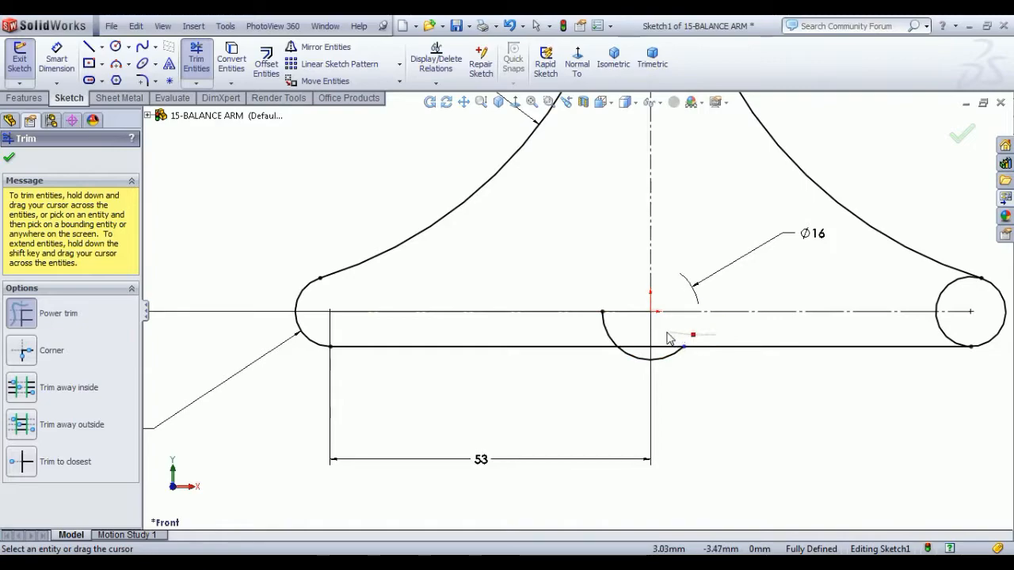
drag(616, 342, 604, 339)
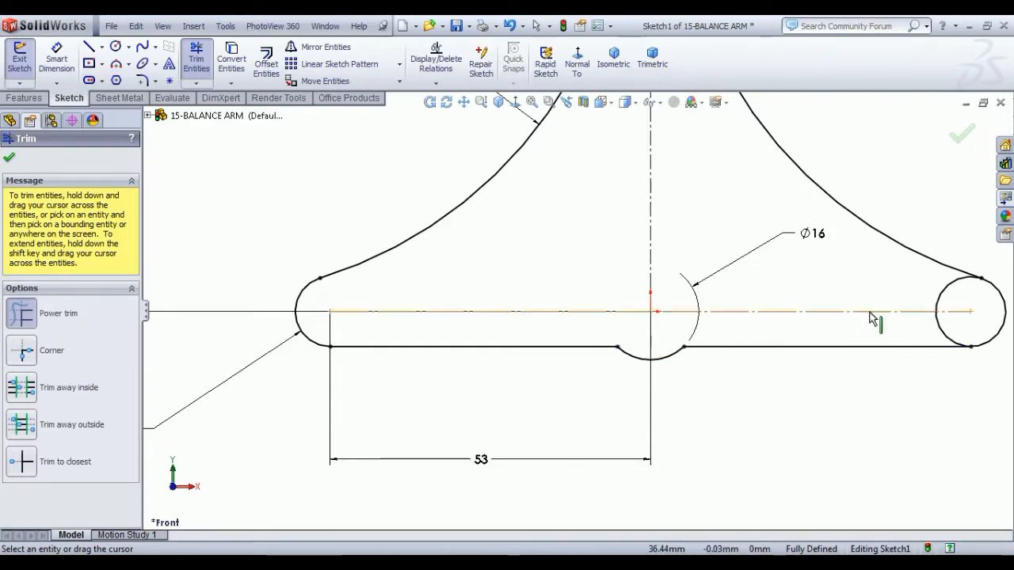
drag(924, 324, 953, 312)
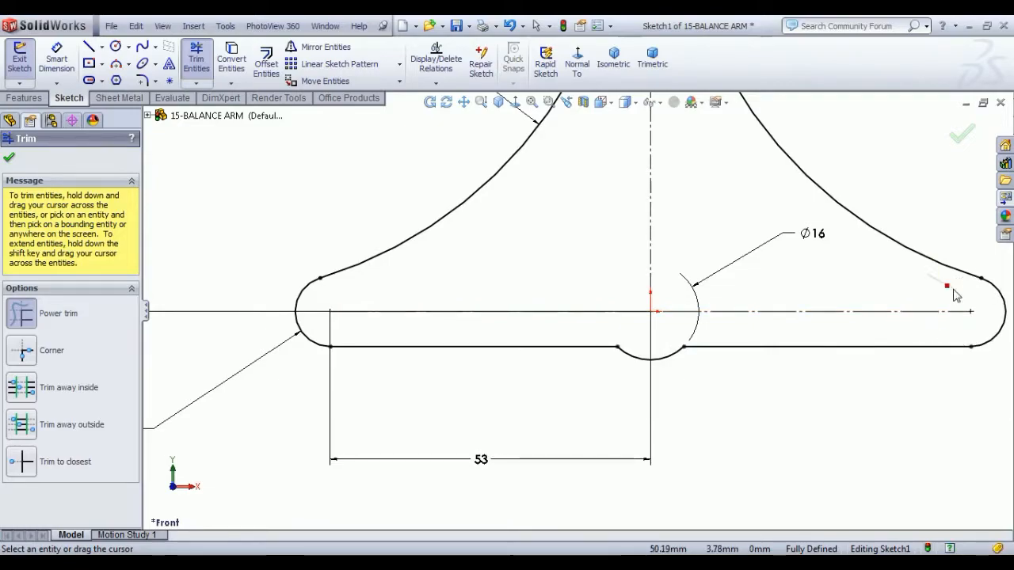
Trim away the upper circle's lower inner arc so that only its rounded cap remains in the outline
scroll(946, 290, up, 4)
scroll(545, 198, down, 3)
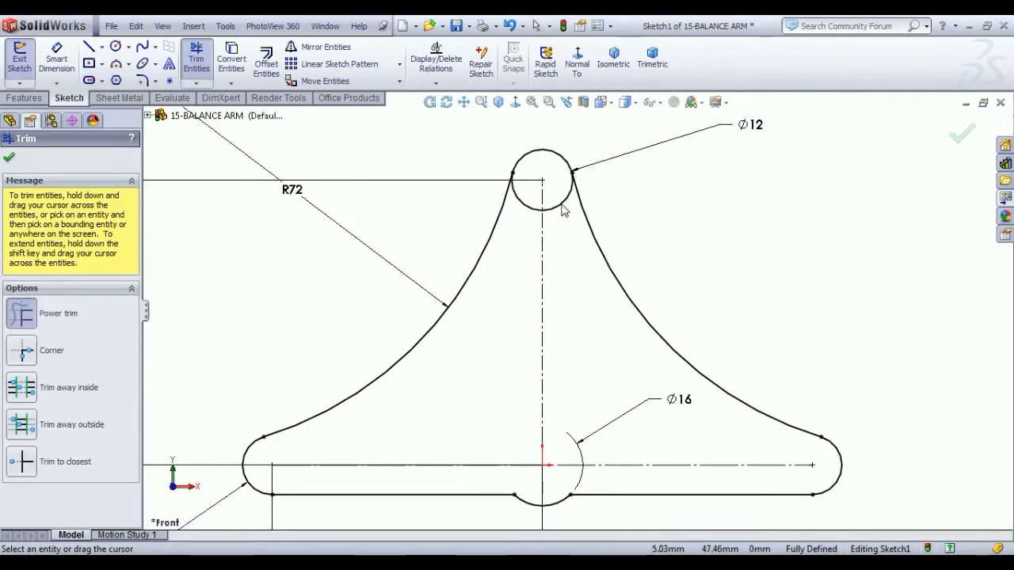
drag(526, 207, 531, 200)
scroll(576, 310, up, 3)
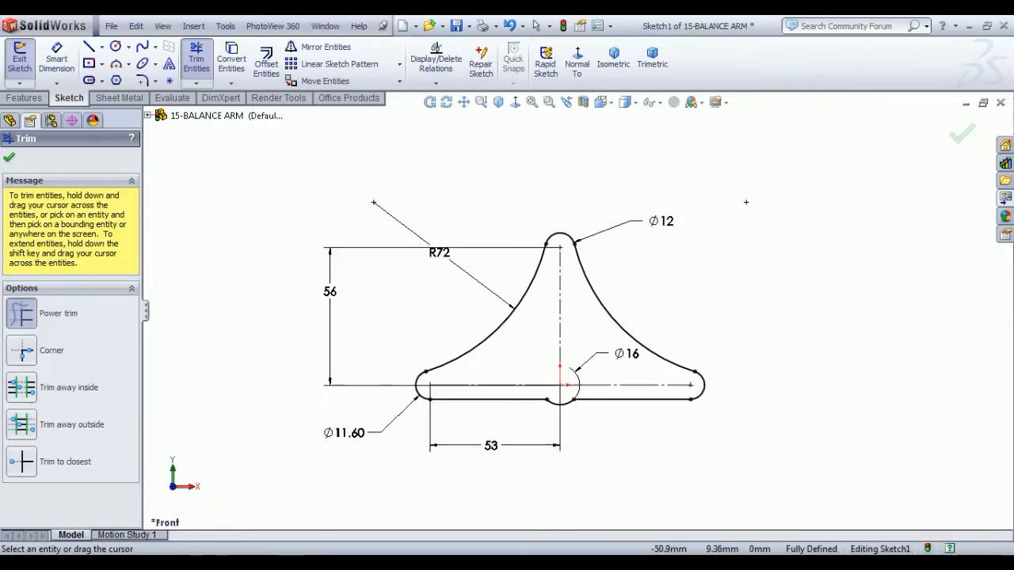
right_click(296, 151)
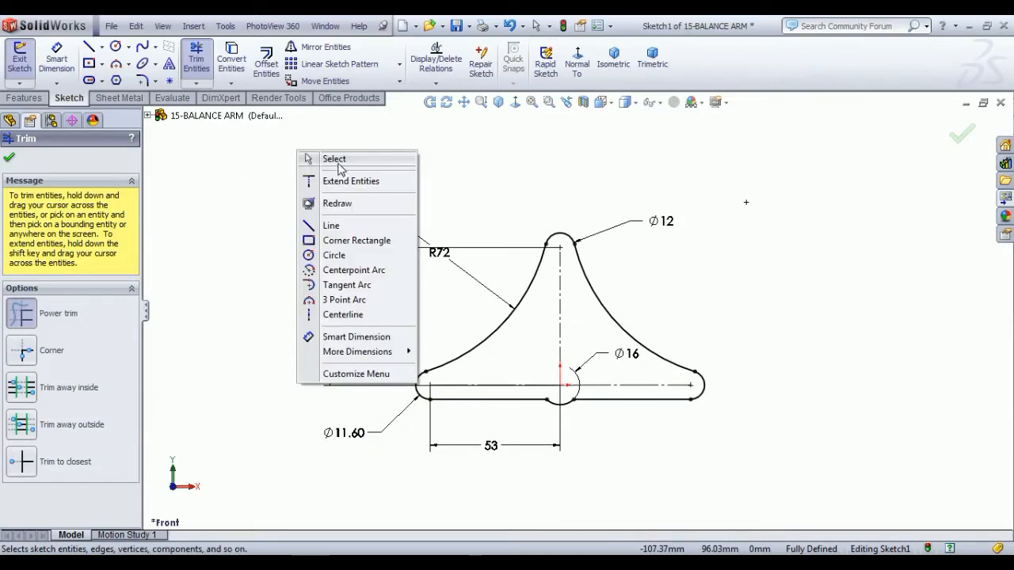
click(338, 160)
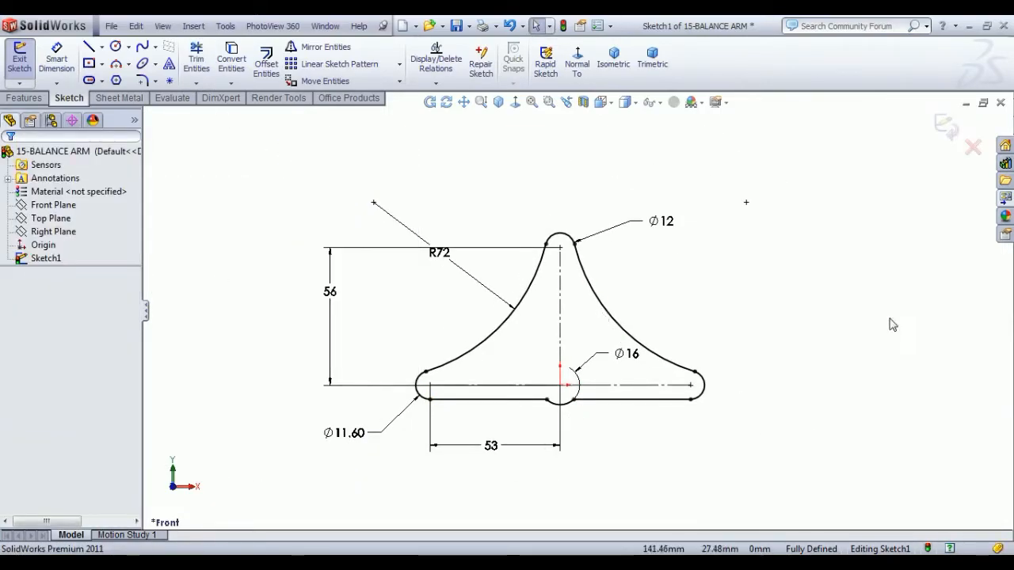
Exit the sketch and extrude the closed profile 2 mm with a Mid Plane end condition
click(17, 60)
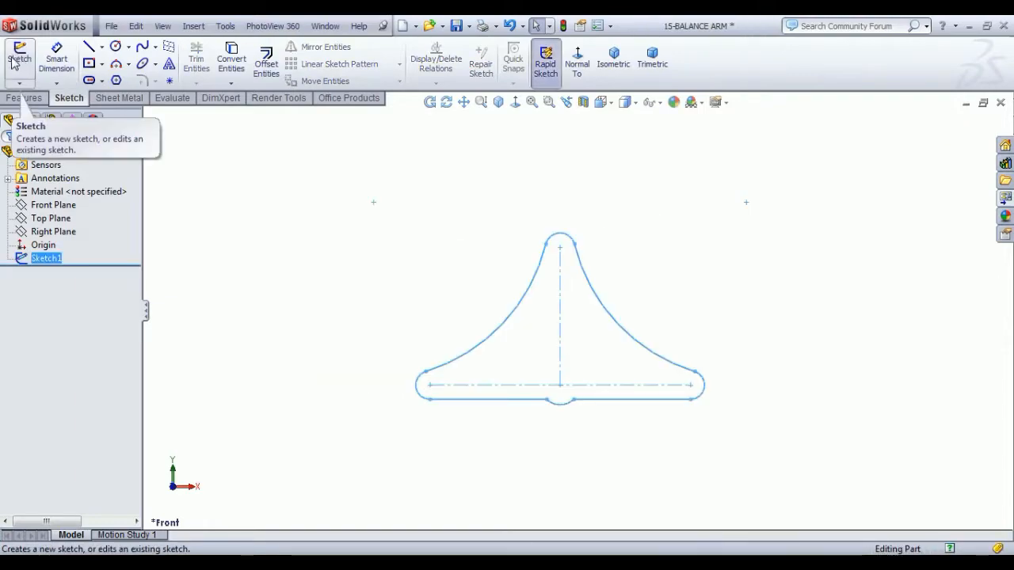
click(24, 97)
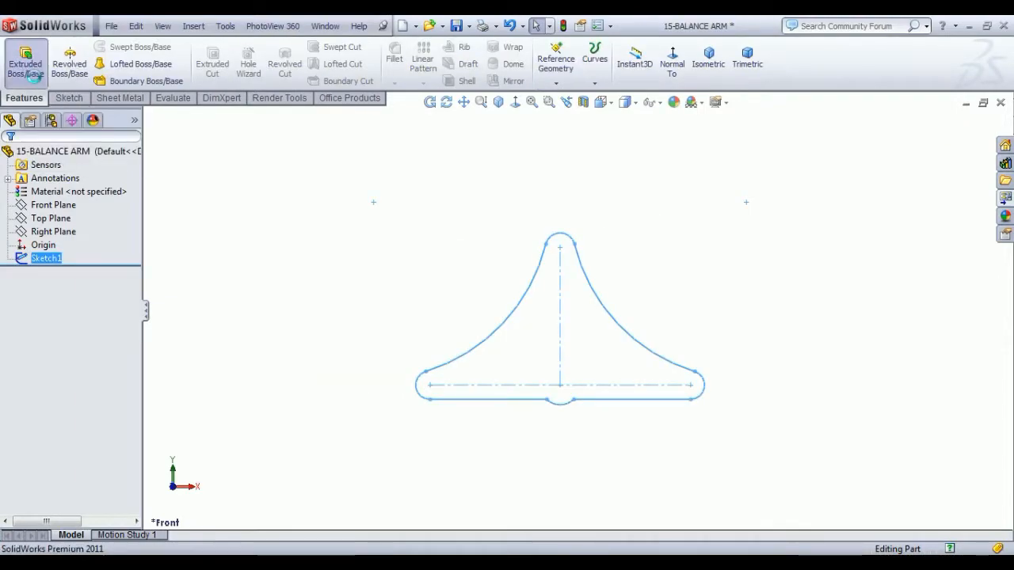
click(25, 71)
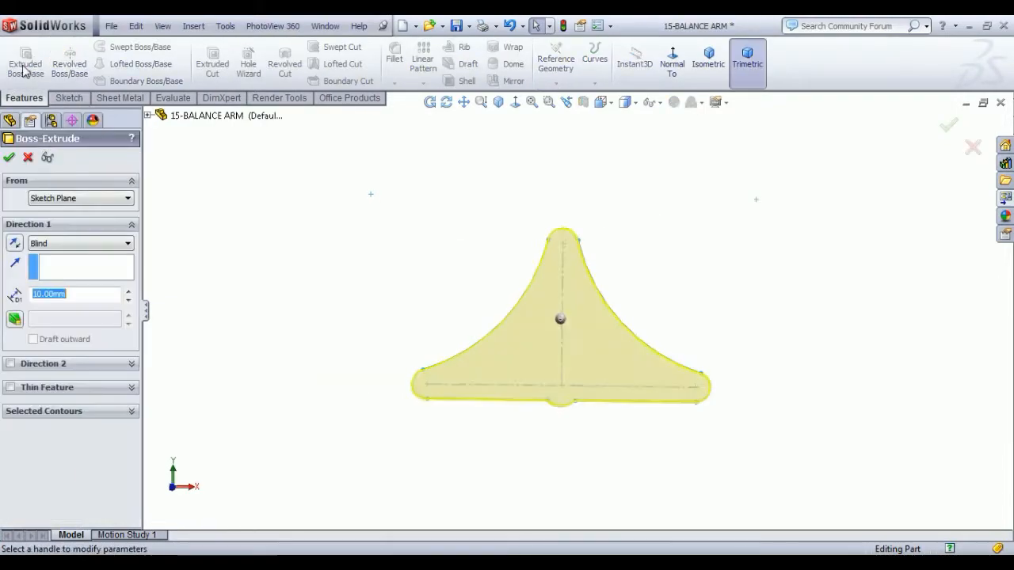
click(66, 251)
click(69, 306)
click(69, 245)
click(59, 302)
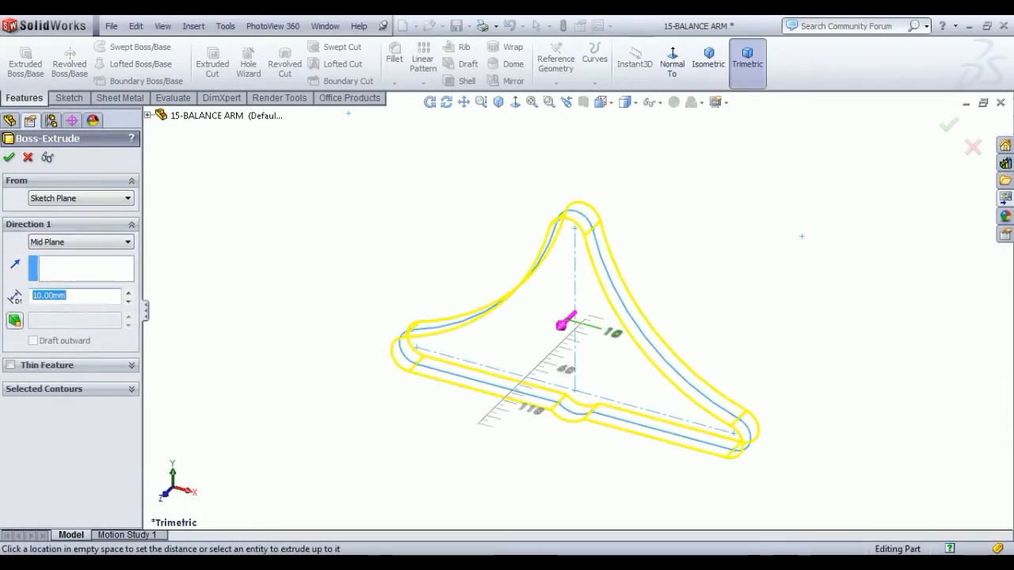
text(2)
key(Return)
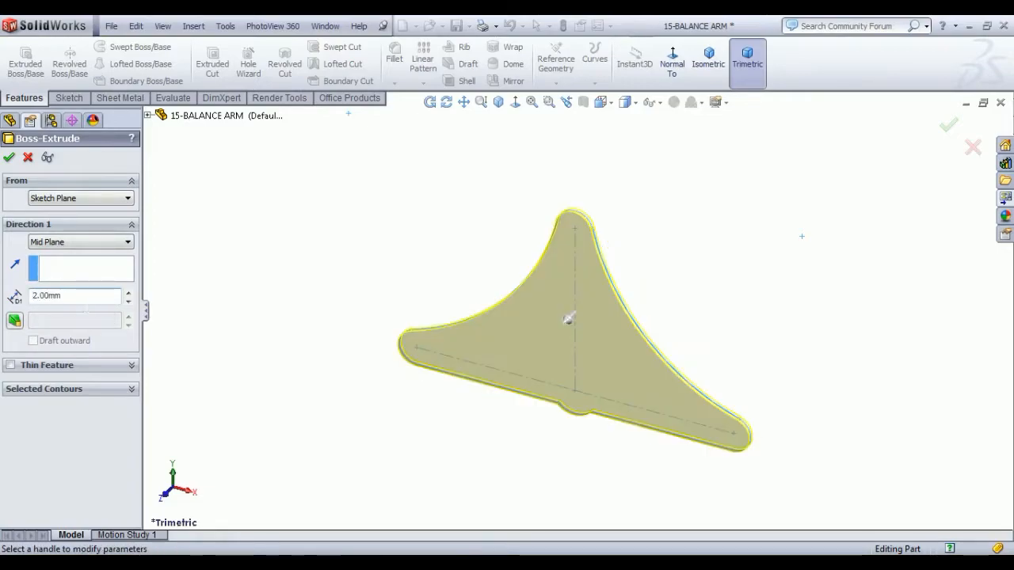
click(9, 158)
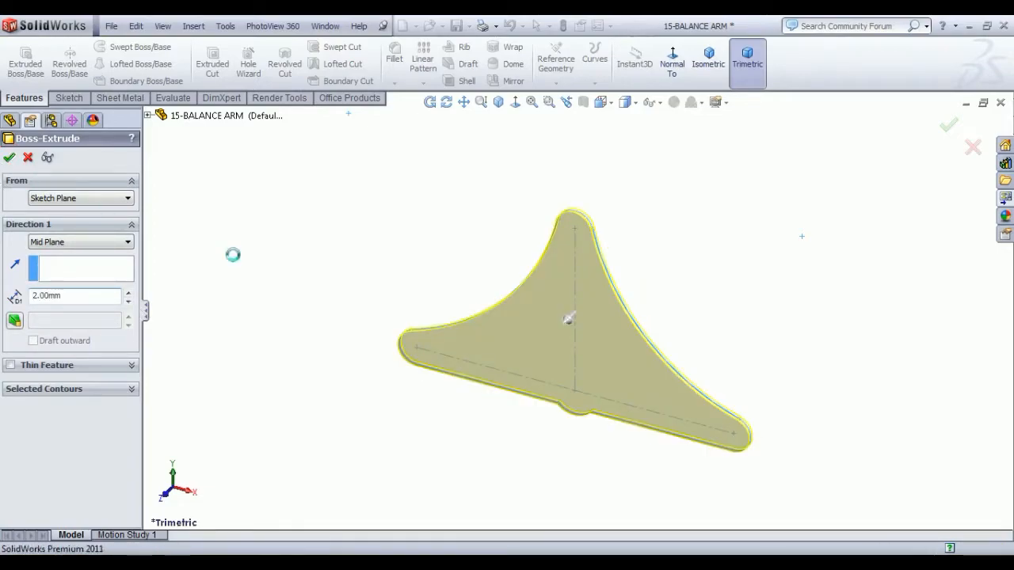
Start a new sketch on the Front Plane of the extruded arm
middle_drag(421, 352, 446, 287)
click(708, 57)
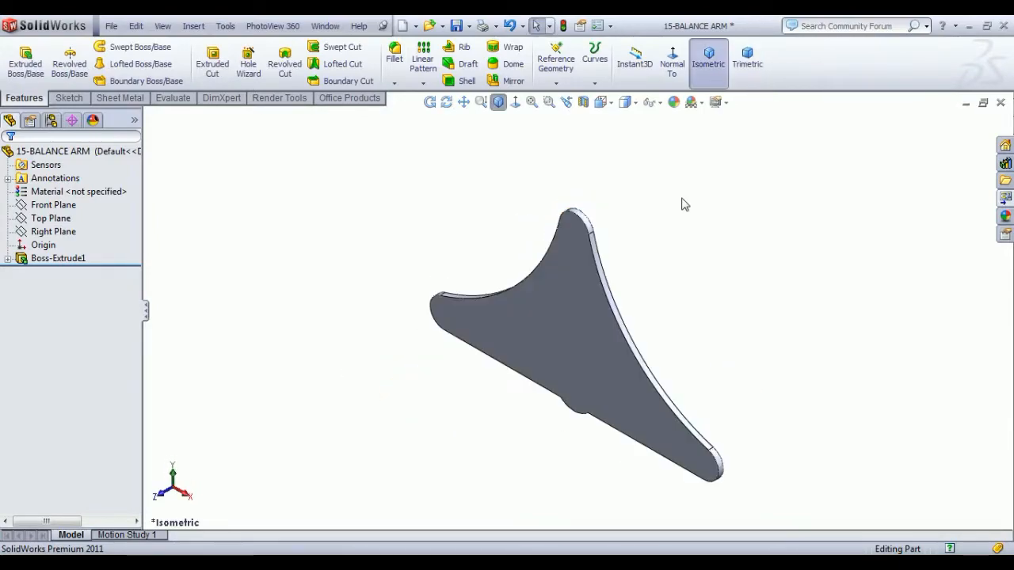
click(36, 192)
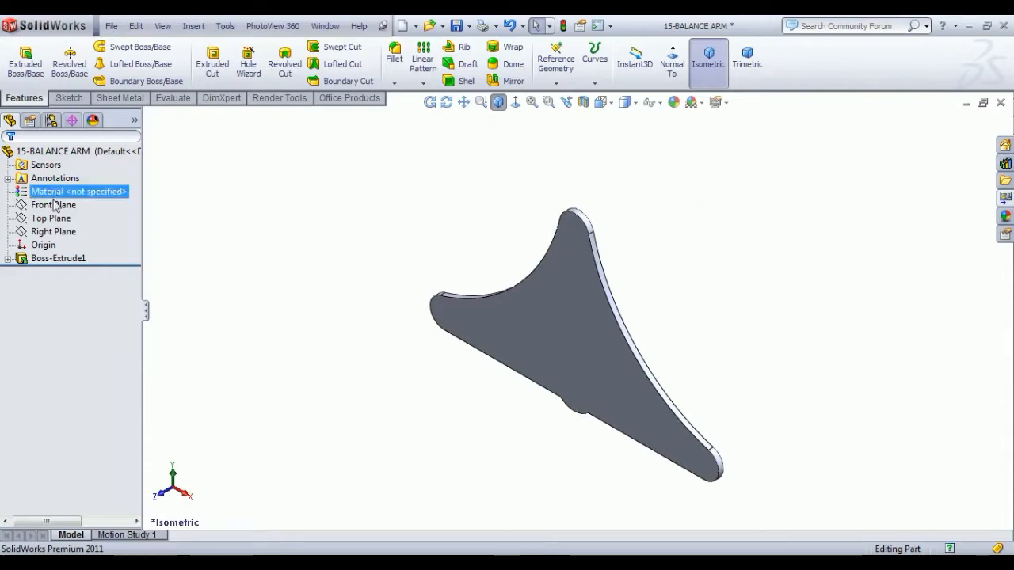
click(54, 206)
click(62, 183)
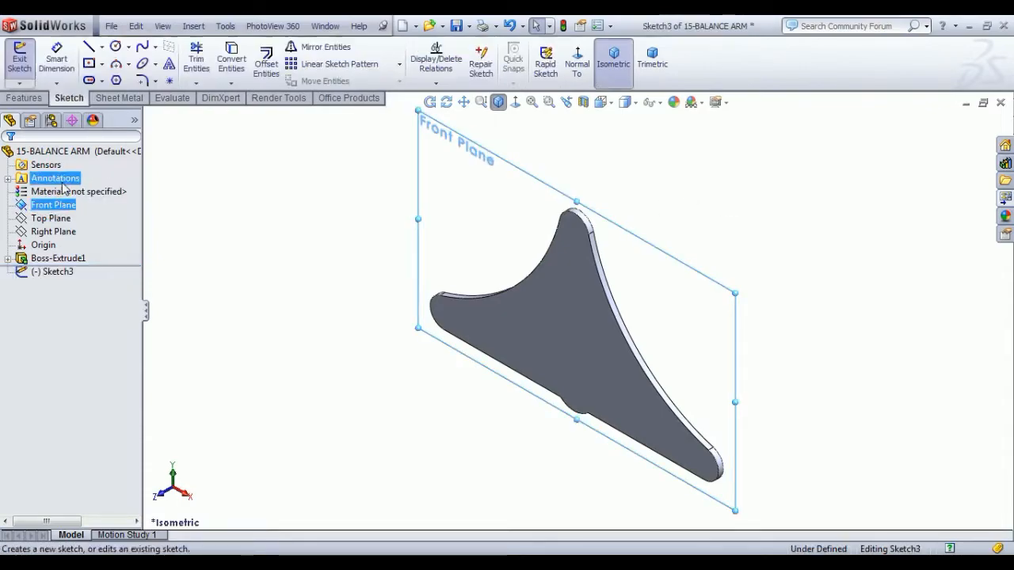
click(890, 238)
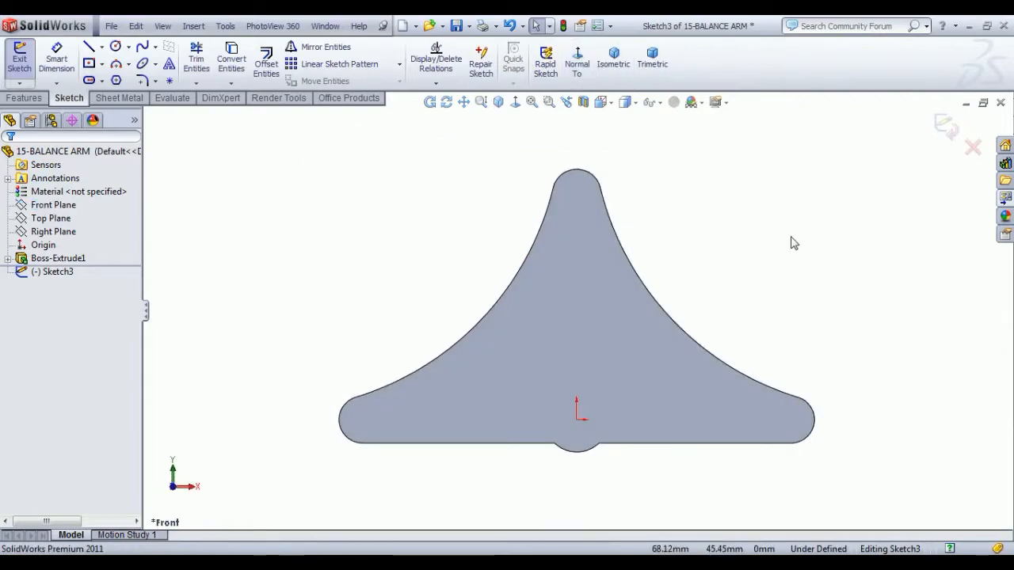
Sketch a horizontal straight slot from the left end arc's center, about 10 mm between centers and 7 mm wide
click(89, 81)
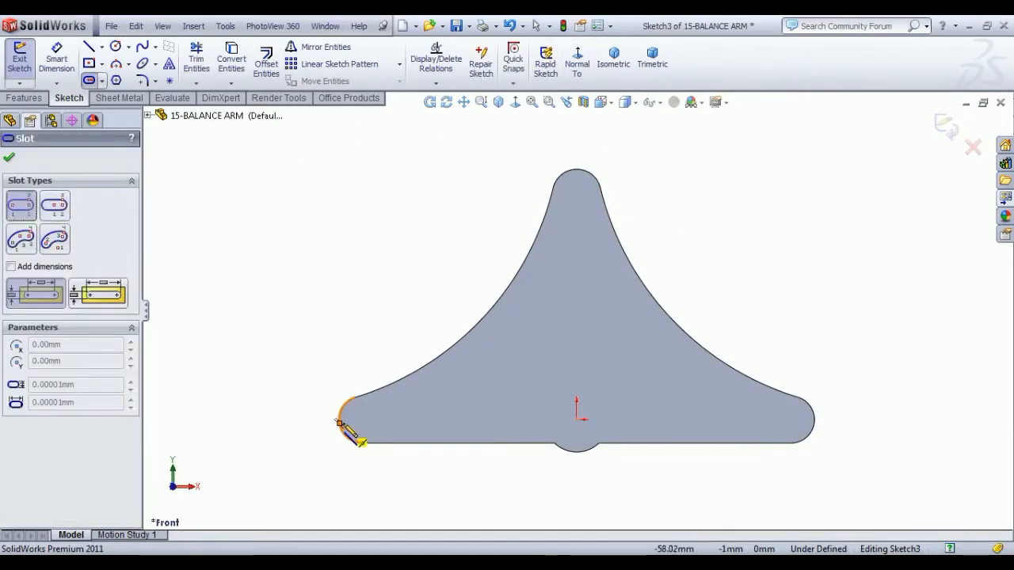
click(362, 420)
click(405, 419)
click(407, 434)
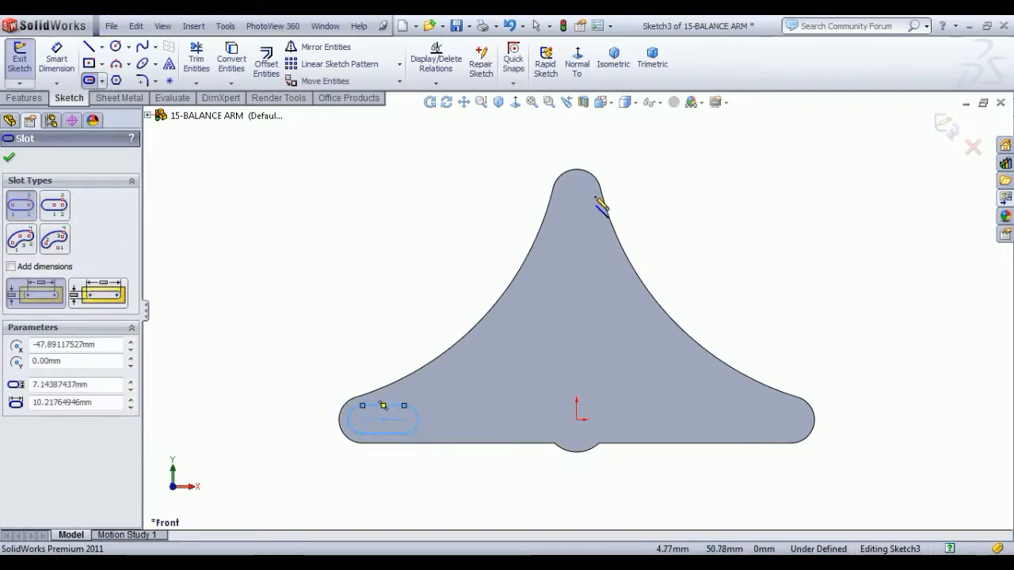
Sketch a vertical straight slot downward from the top arc's center, about 19 mm between its centers
click(577, 193)
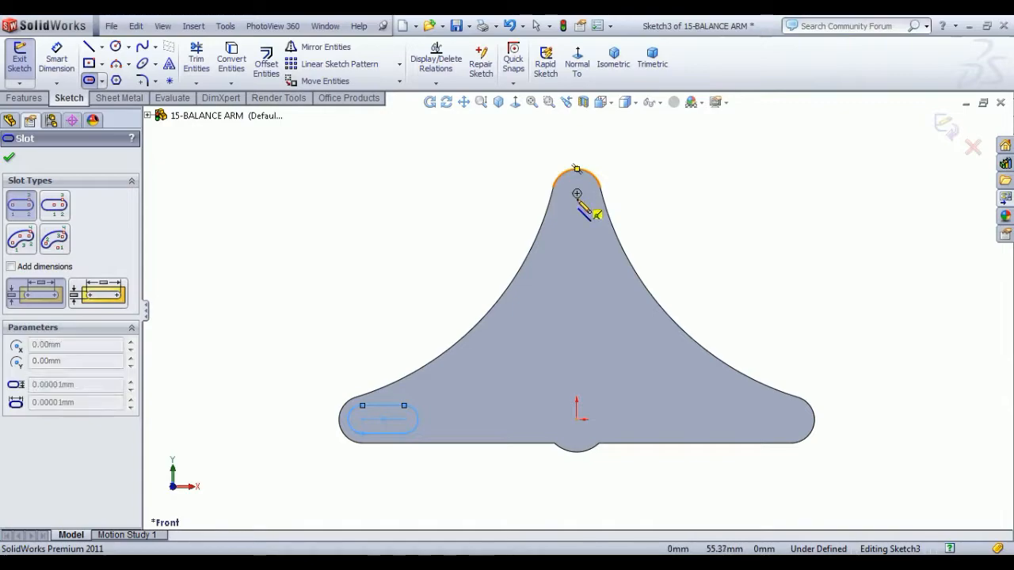
click(593, 274)
click(594, 283)
Dimension the horizontal slot's center-to-center length and set it to 4 mm
click(56, 58)
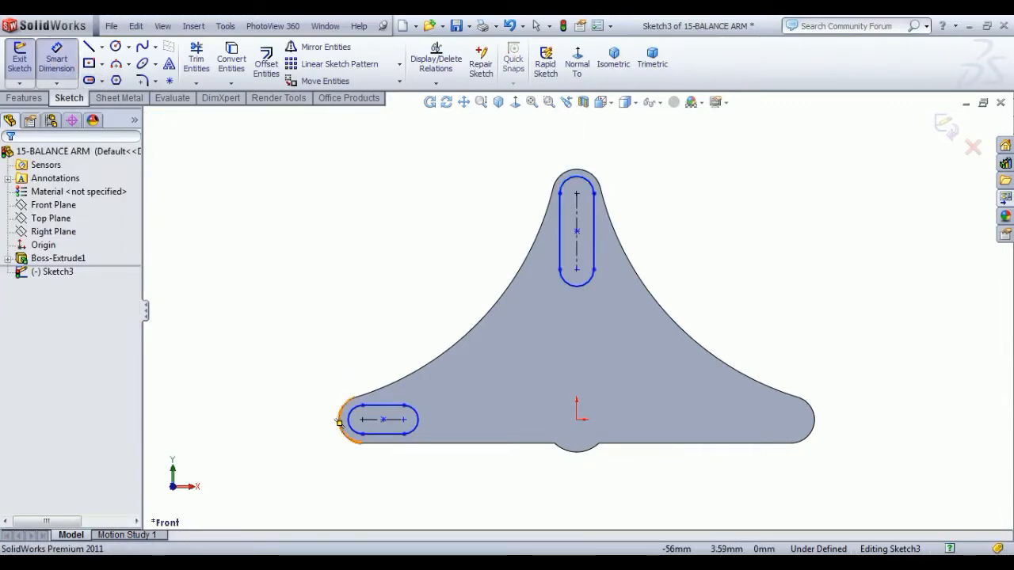
click(375, 426)
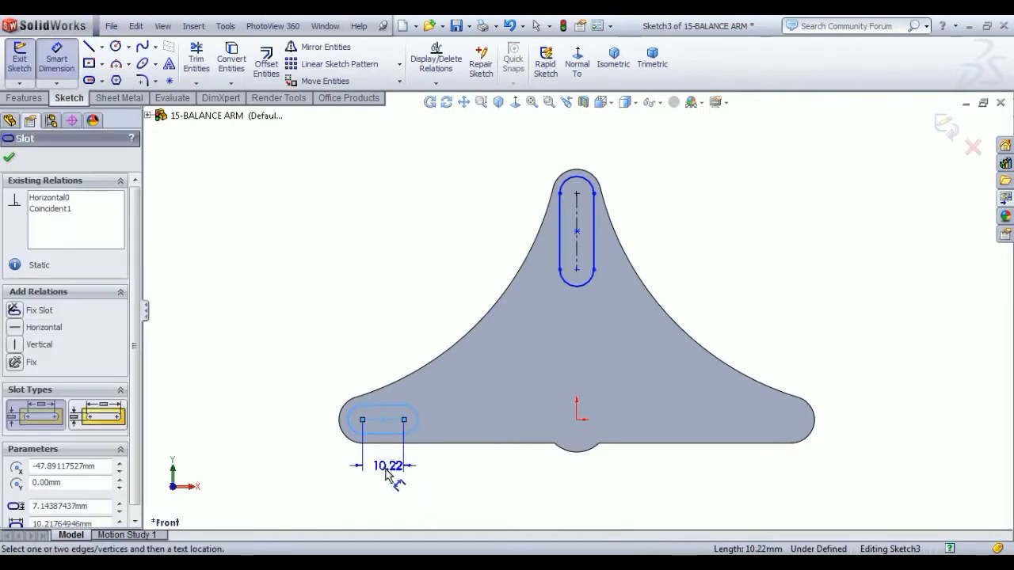
click(383, 473)
text(4)
key(Return)
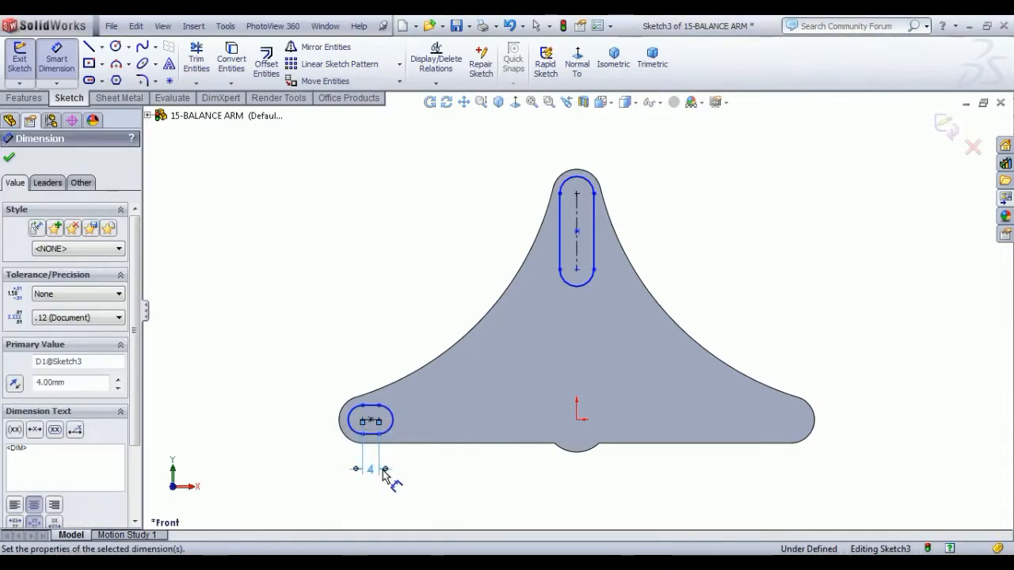
Dimension the horizontal slot's end radius and set it to 3.5 mm
click(352, 422)
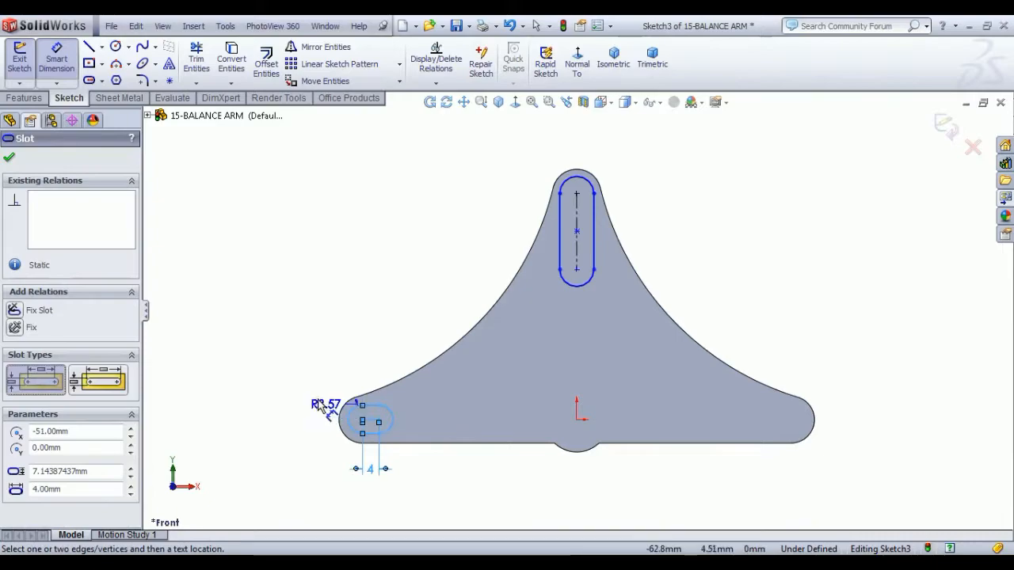
click(305, 400)
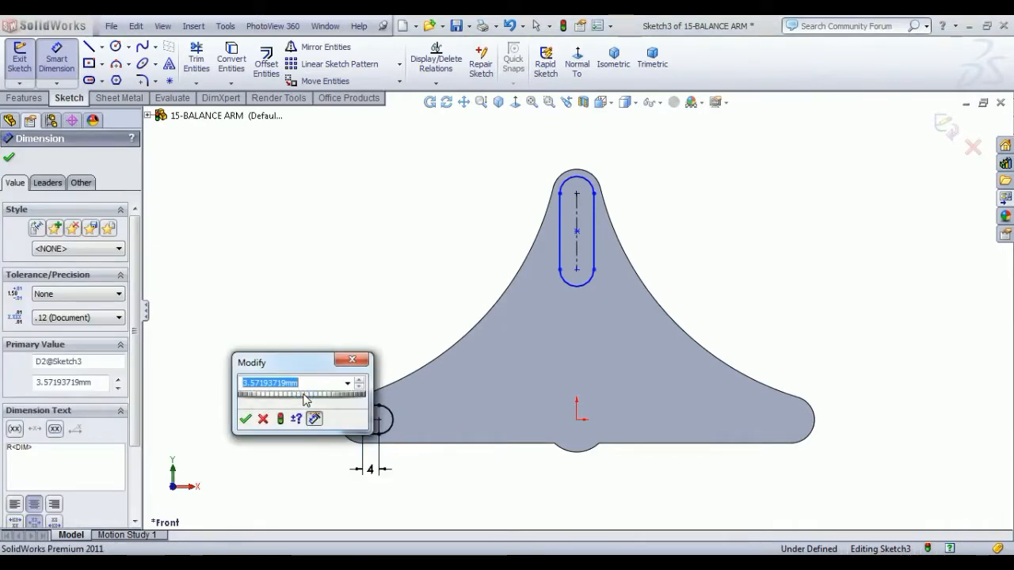
text(.)
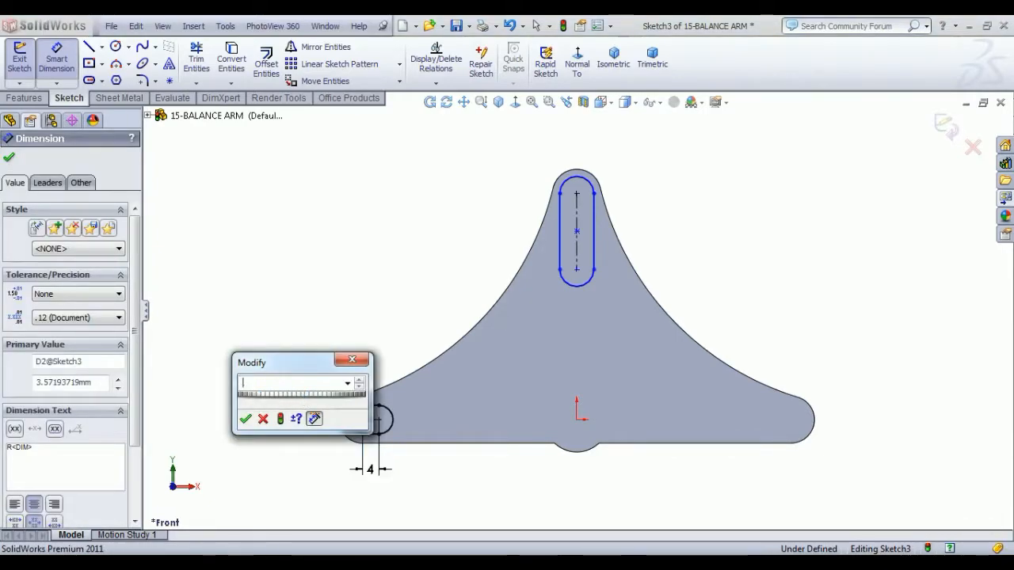
text(.5)
key(Return)
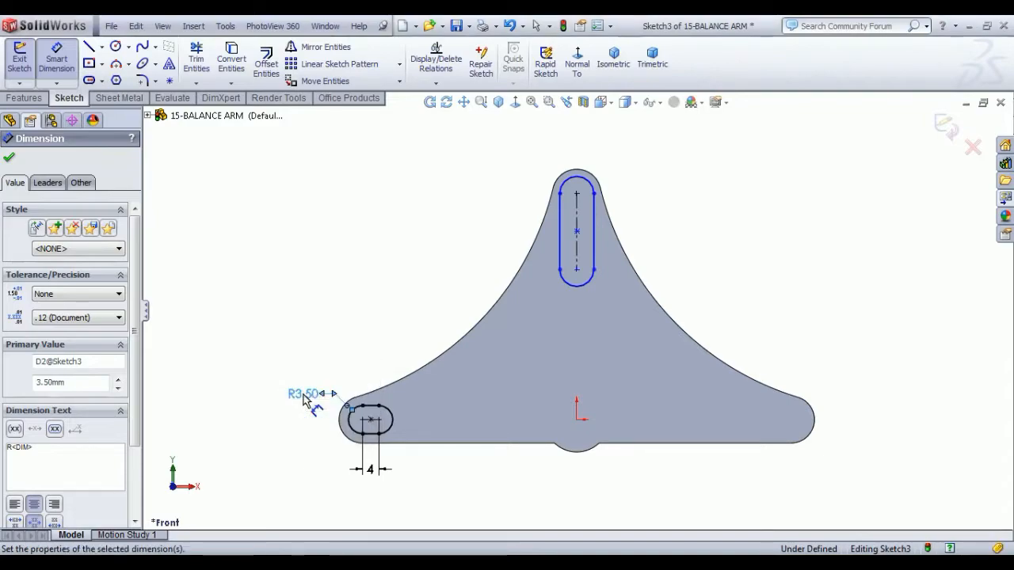
Dimension the vertical slot with 26 mm between centers and a 4.5 mm end radius
click(577, 219)
click(496, 233)
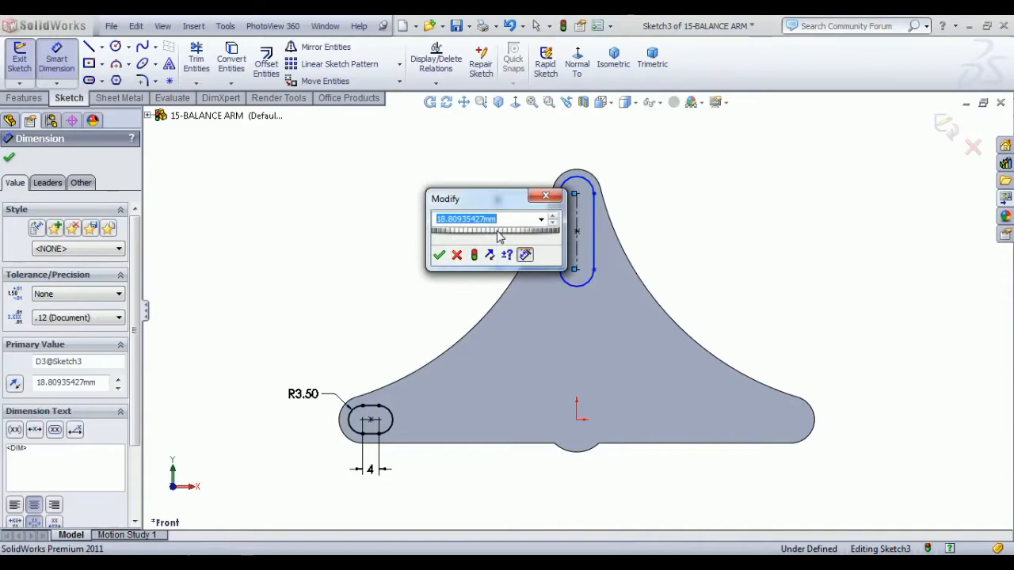
text(26)
key(Return)
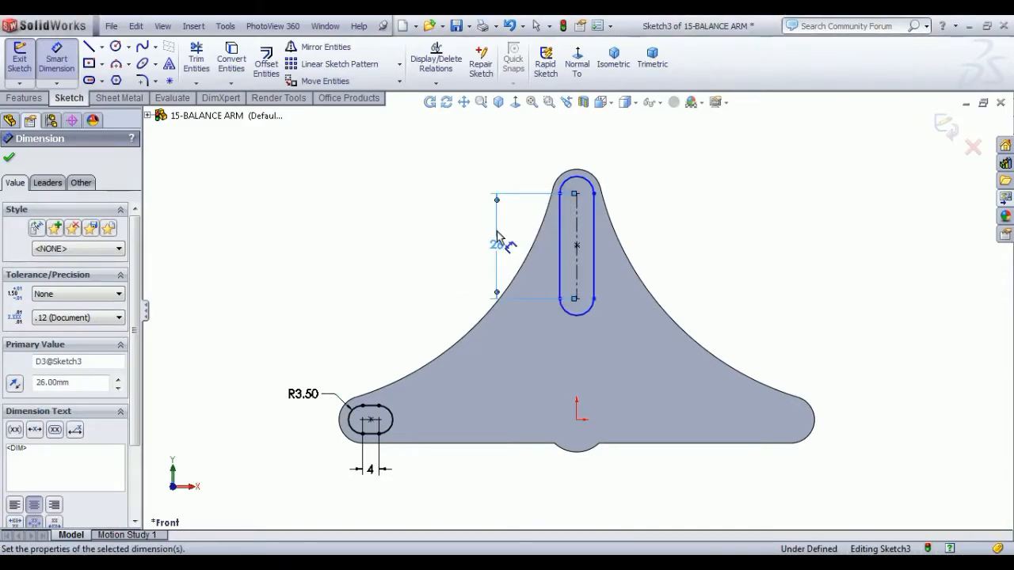
click(595, 179)
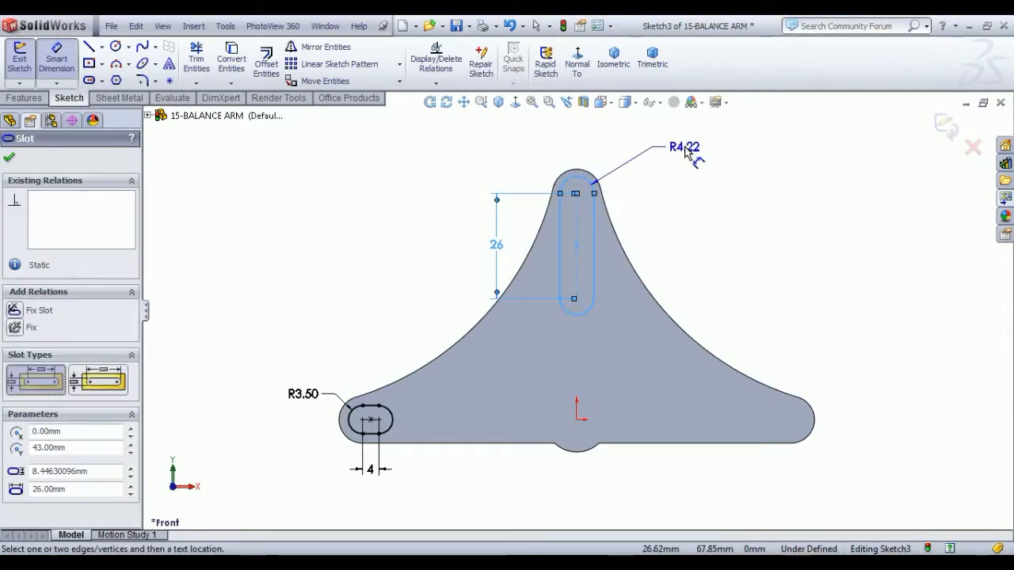
click(685, 152)
text(4.5)
key(Return)
Draw a vertical centerline from the top arc's highest point down to the lowest point of the bottom bulge
click(103, 48)
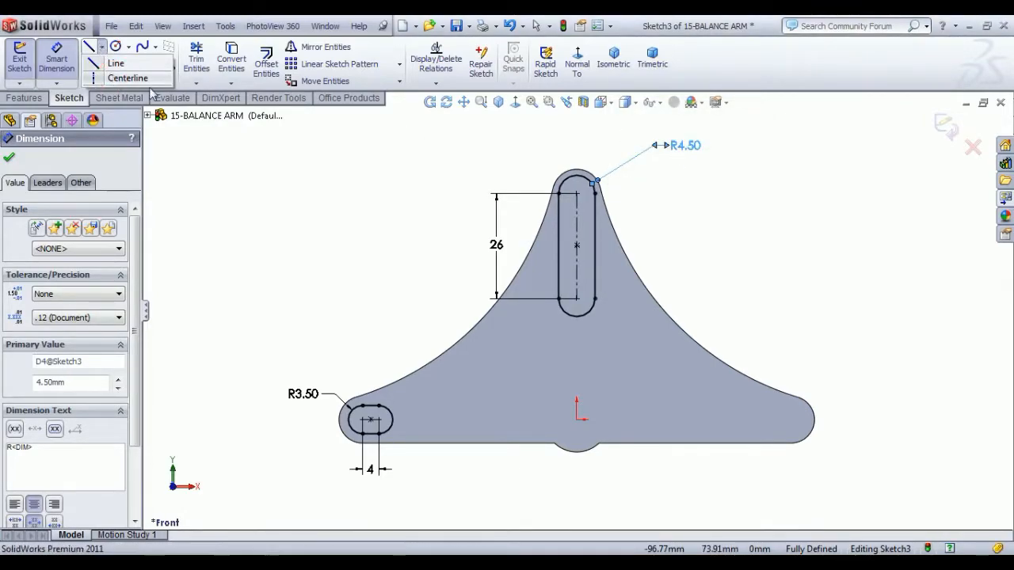
click(127, 78)
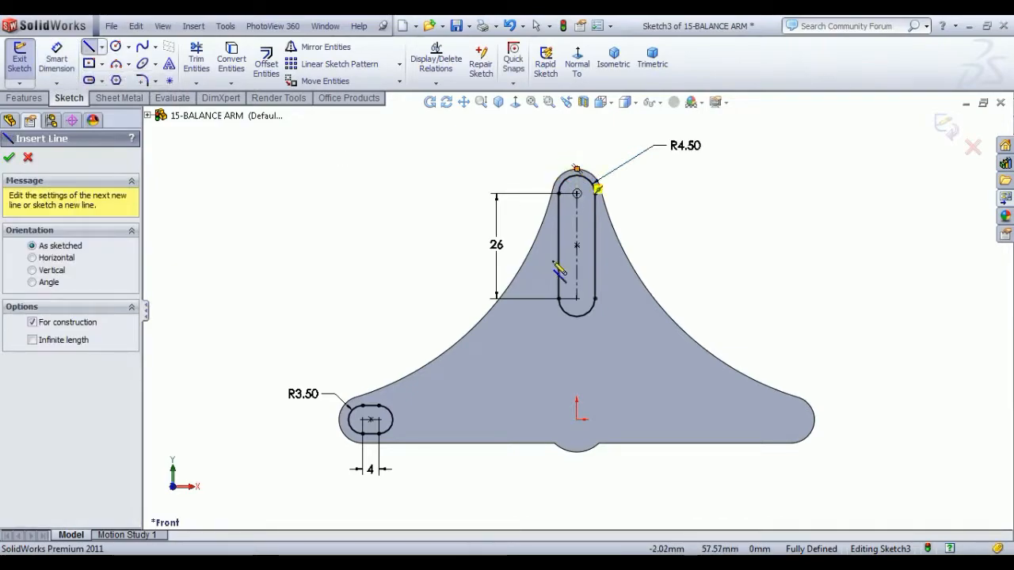
click(576, 169)
click(577, 451)
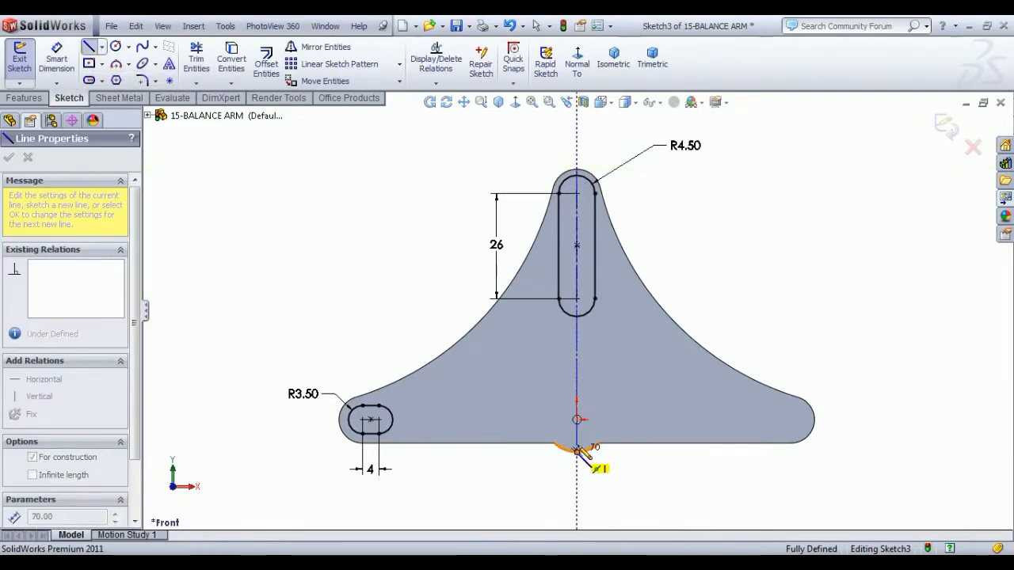
right_click(727, 196)
click(744, 207)
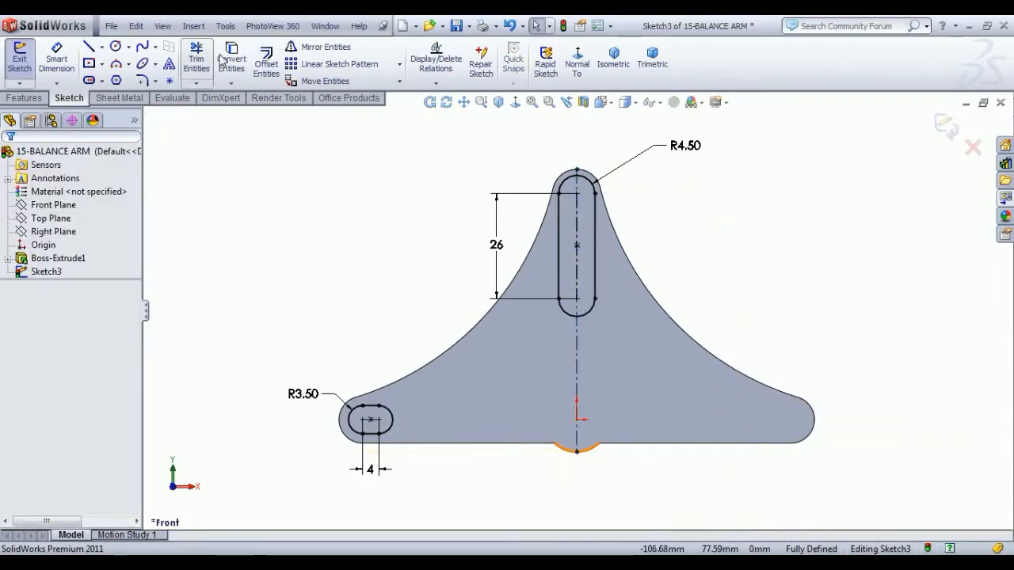
Mirror the horizontal slot at the left end about the vertical centerline, keeping the original
click(324, 46)
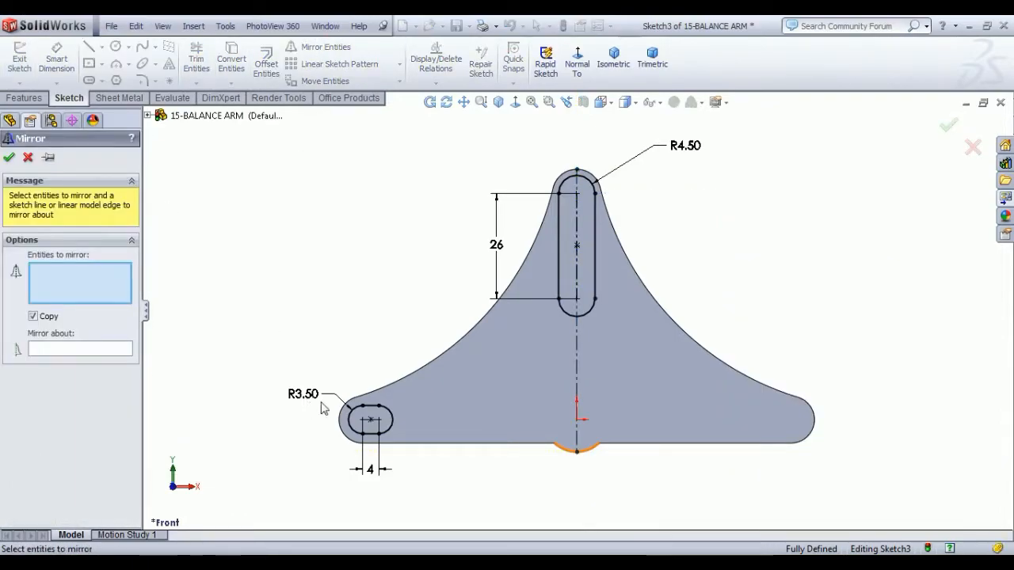
drag(315, 374, 290, 363)
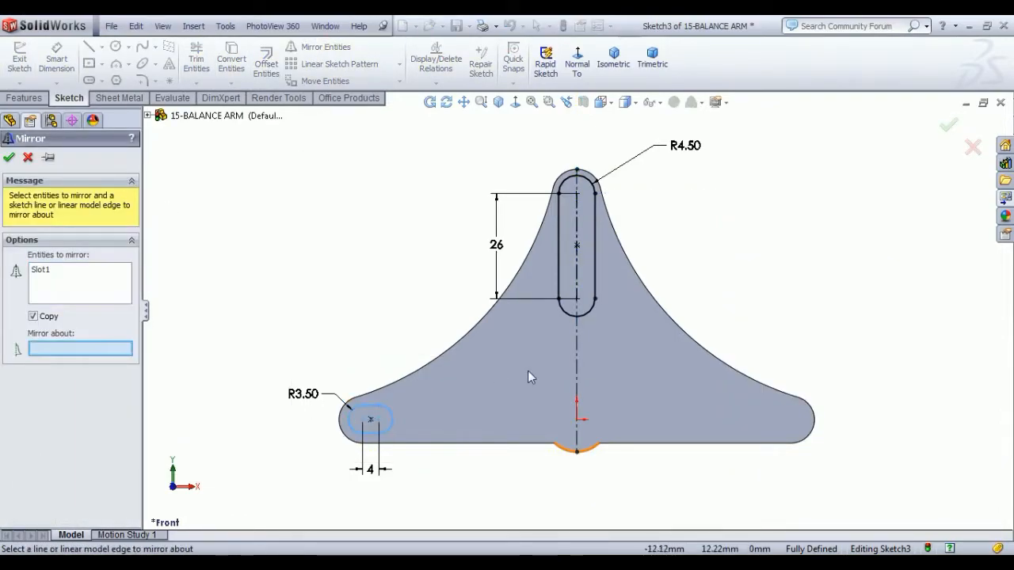
click(576, 381)
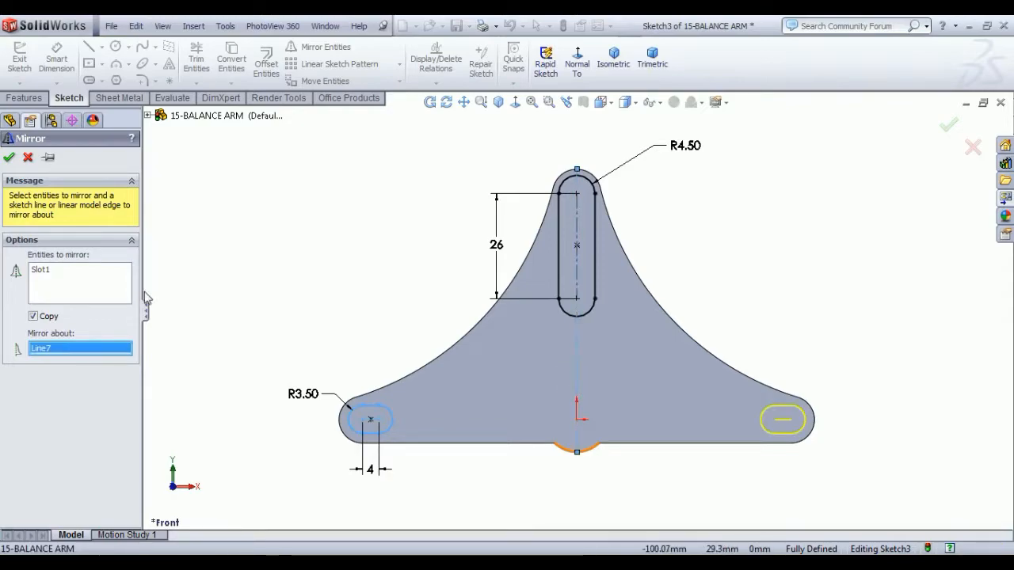
click(9, 157)
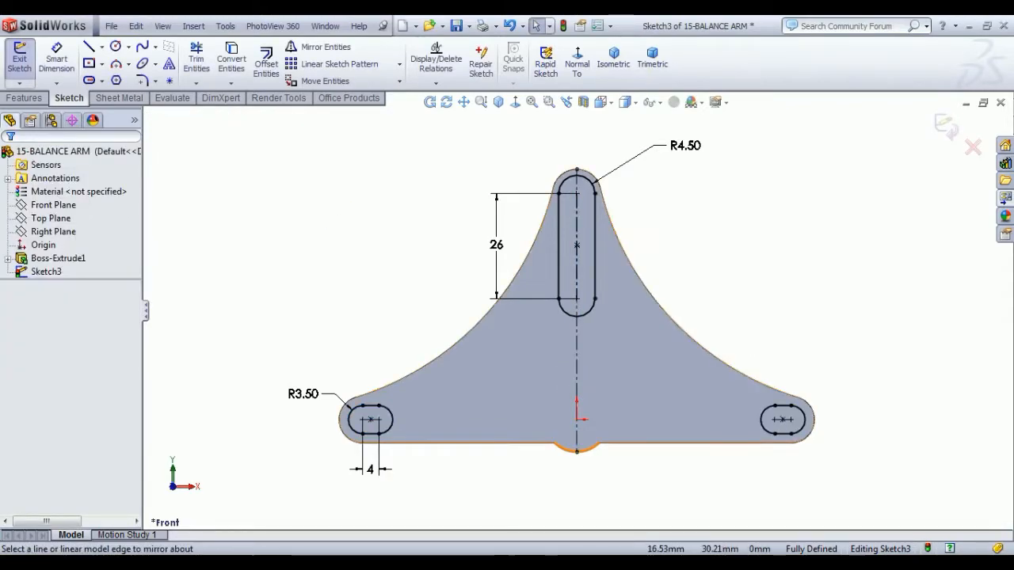
Finish the sketch and extrude the three slots as a Mid Plane boss 5 mm deep, merged with the body
click(20, 70)
click(21, 70)
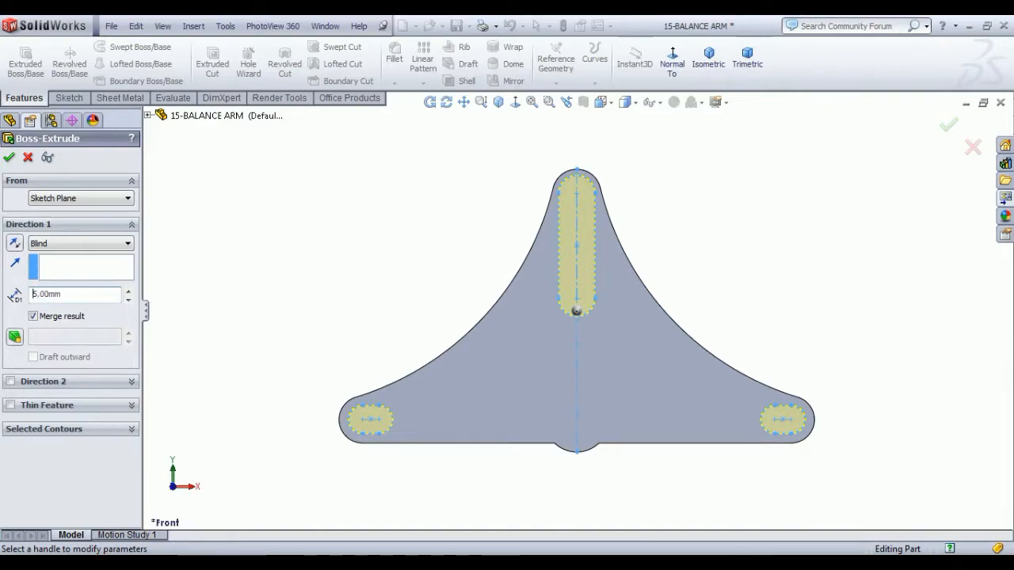
click(72, 243)
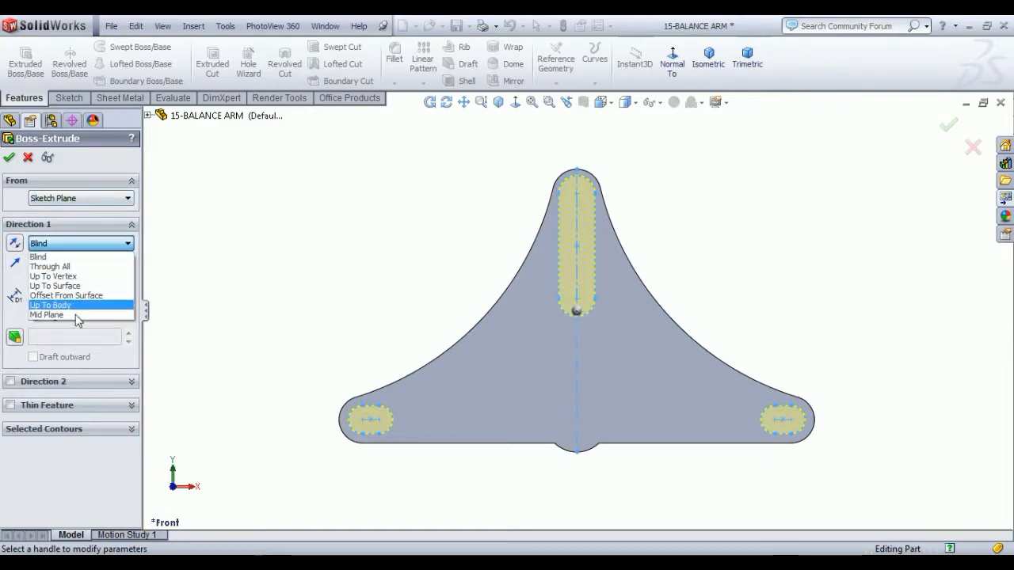
click(83, 317)
middle_drag(372, 301, 320, 331)
click(9, 158)
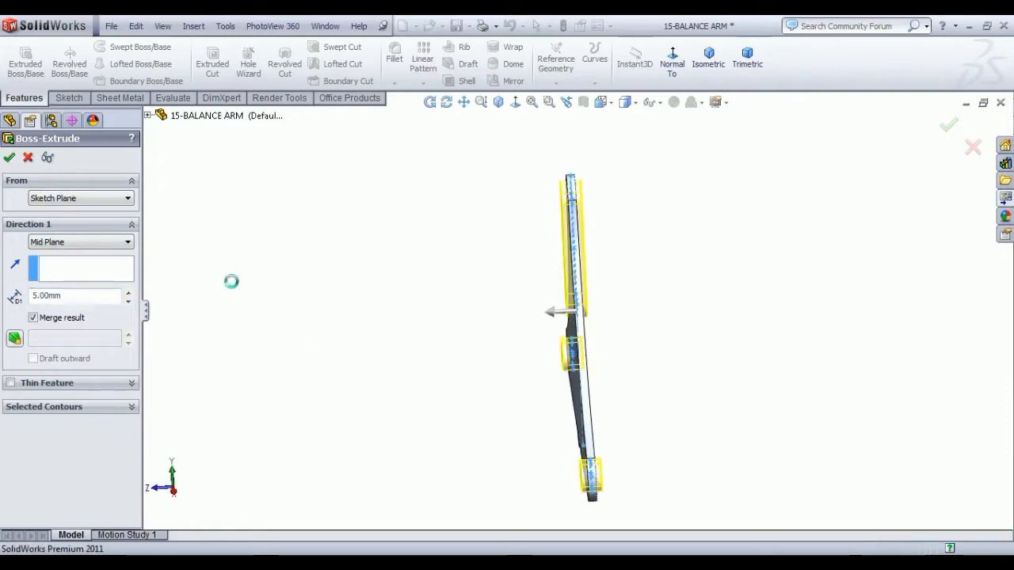
Start a sketch on the front face of the raised vertical slot boss and view it face-on
scroll(617, 244, down, 5)
middle_drag(617, 244, 717, 221)
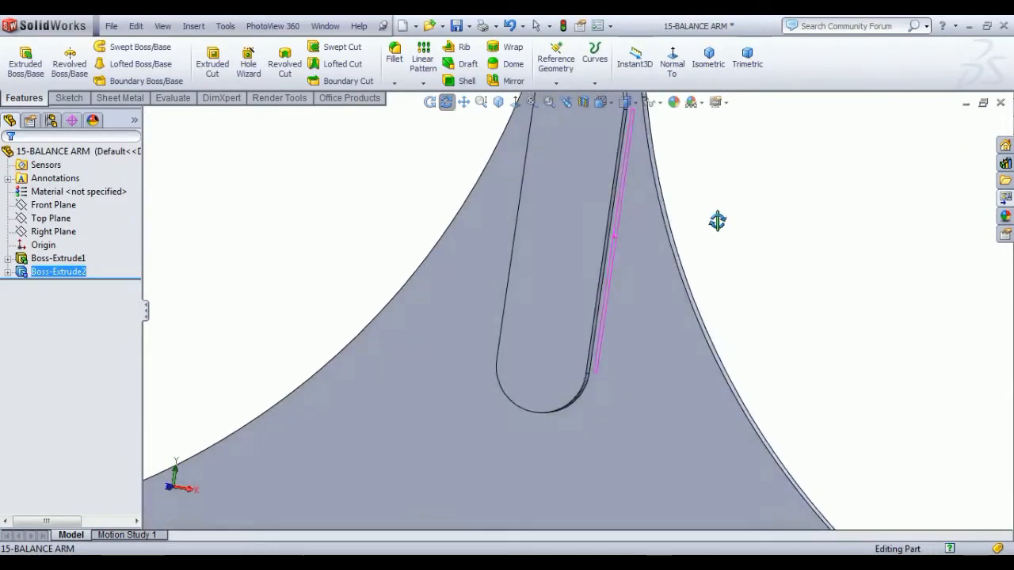
click(708, 55)
click(804, 188)
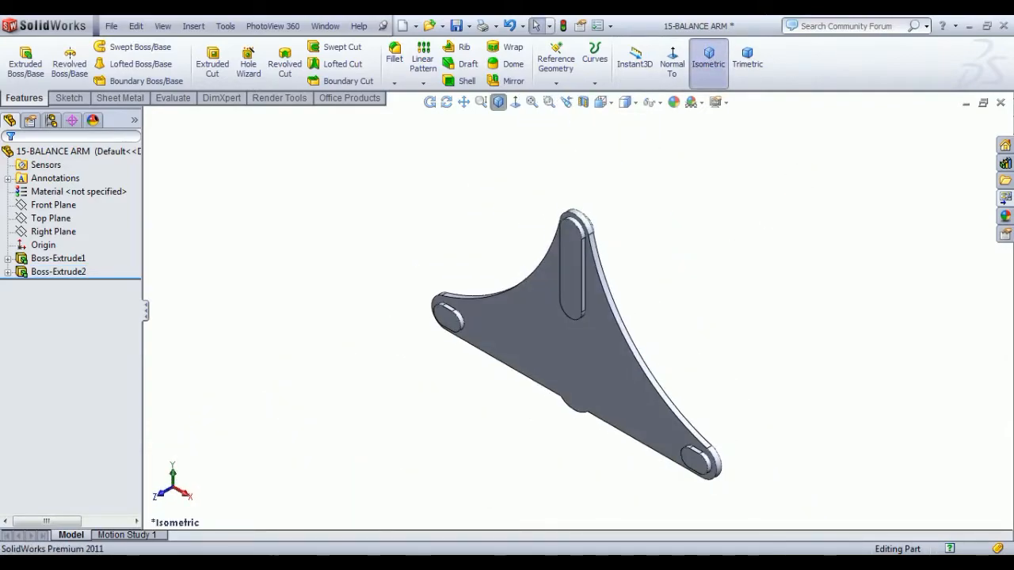
click(569, 275)
click(626, 228)
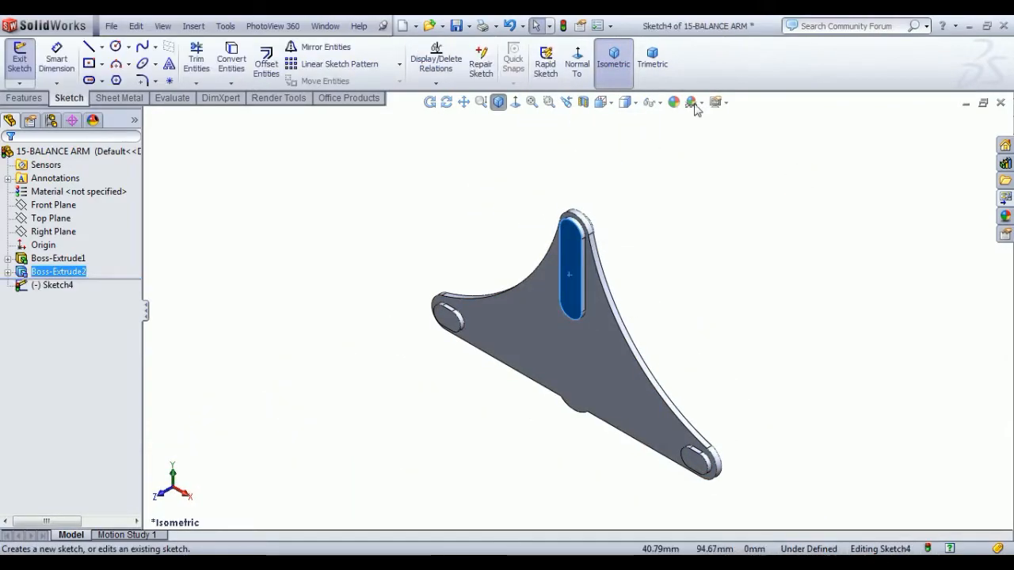
click(576, 60)
click(774, 237)
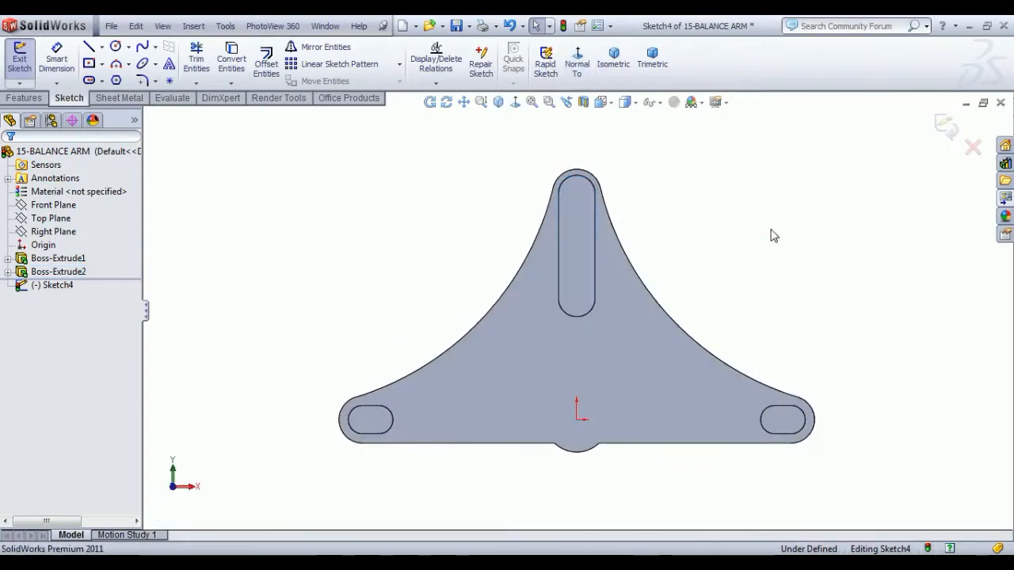
Sketch a straight slot inside the left boss on its arc centers, 4 mm between centers and about 4.2 mm wide
click(91, 81)
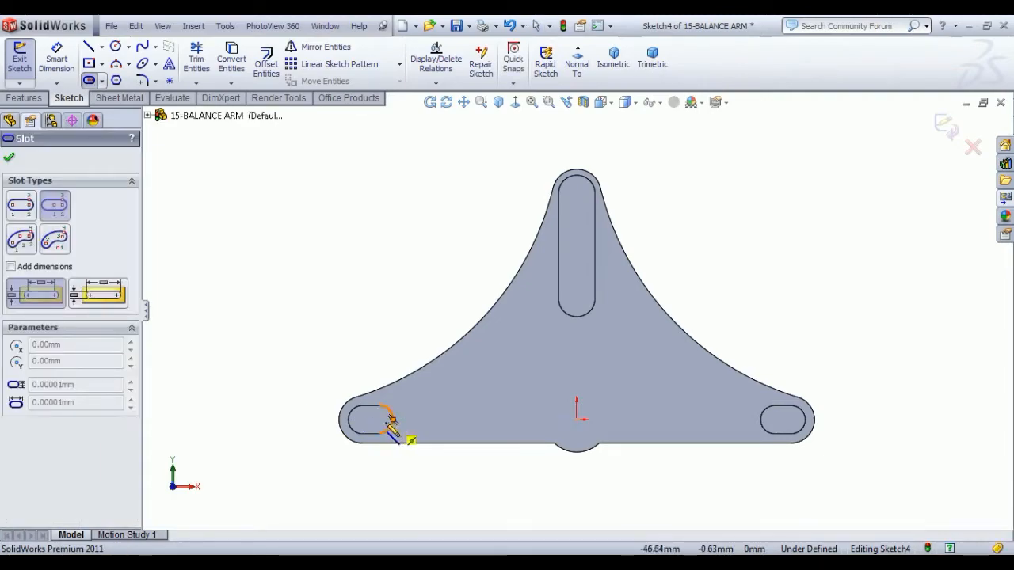
click(21, 208)
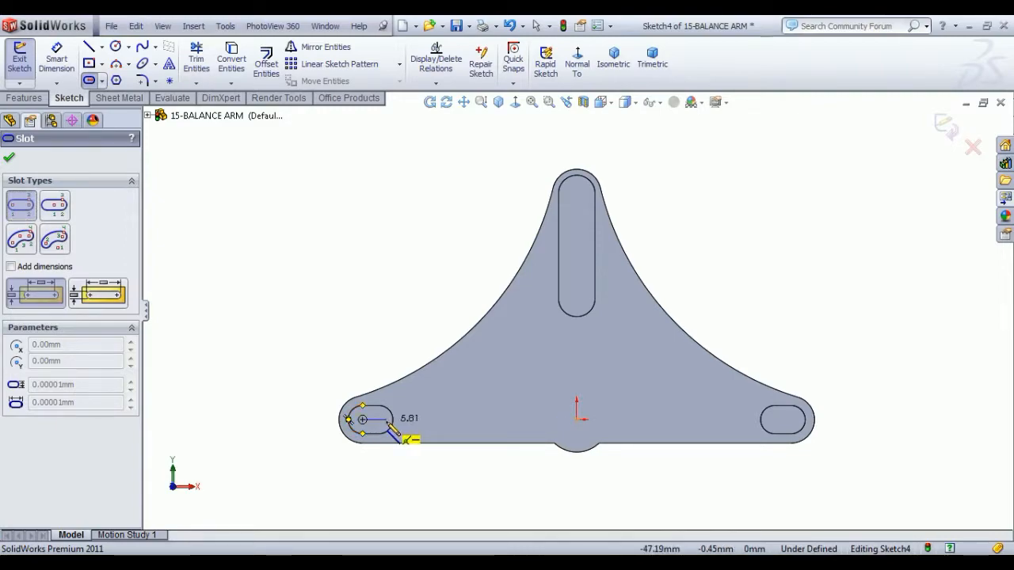
click(379, 420)
click(379, 429)
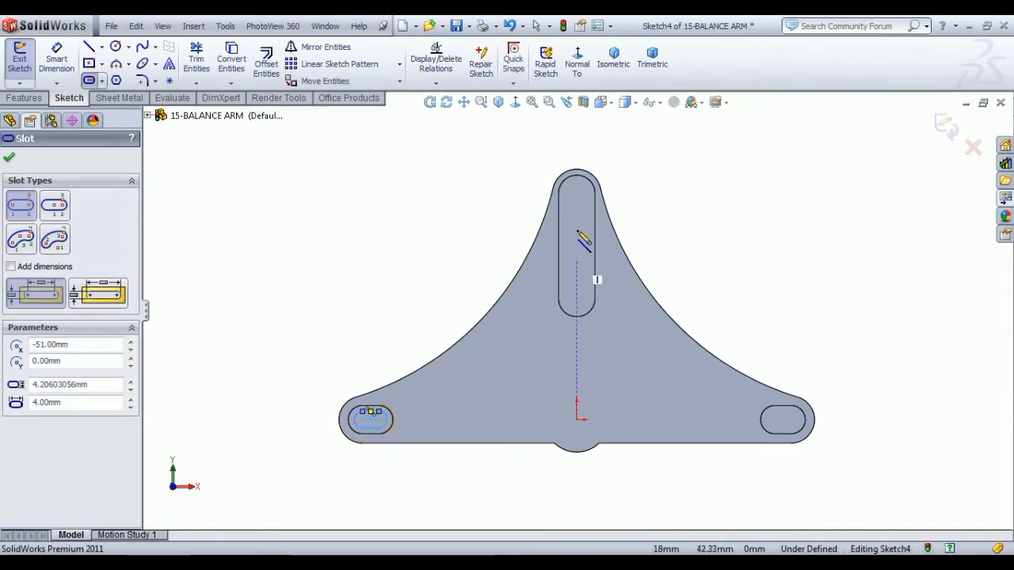
Sketch a vertical straight slot inside the top boss on its arc centers, 26 mm between centers and about 5.5 mm wide
click(576, 194)
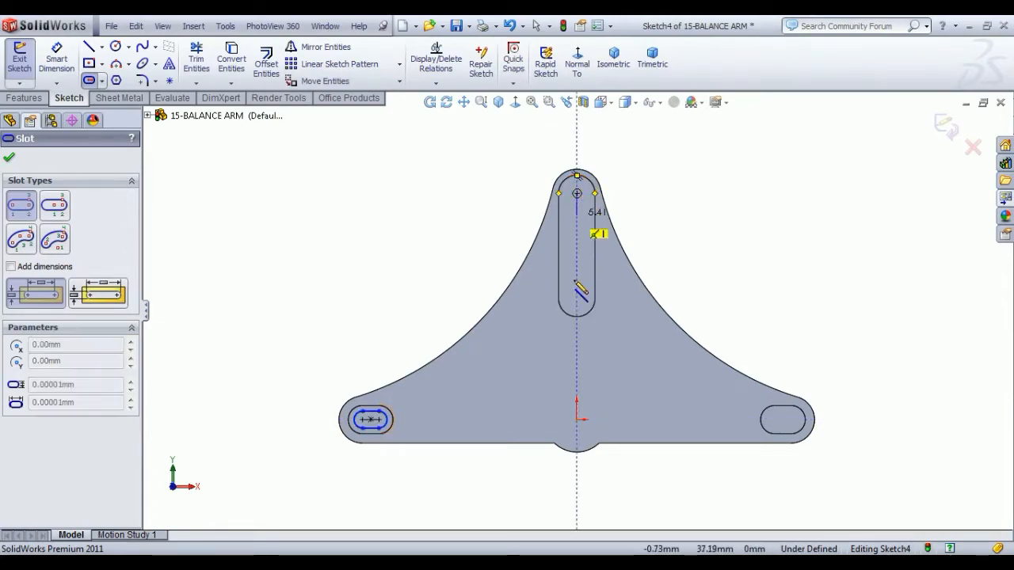
click(593, 311)
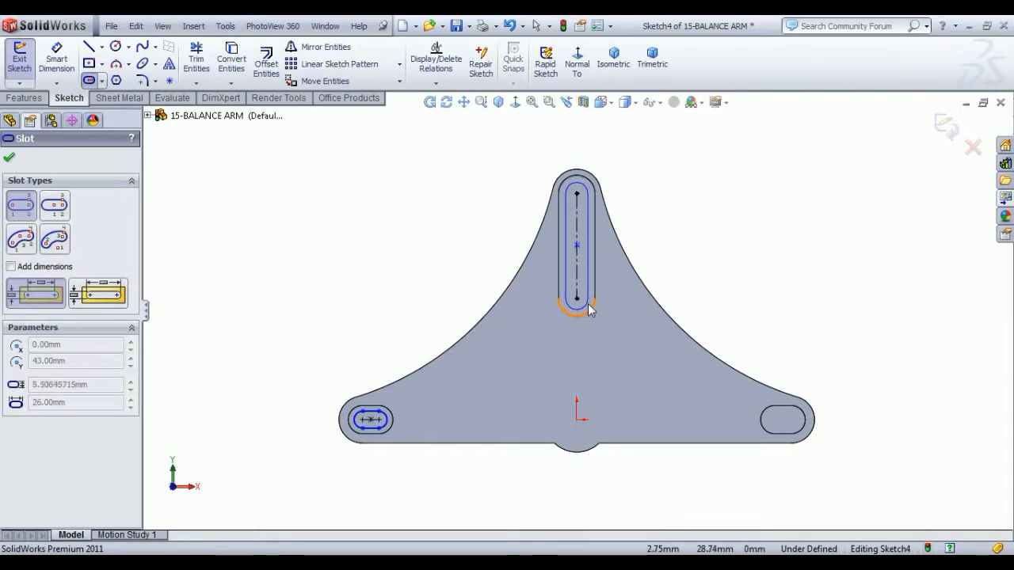
click(589, 309)
right_click(338, 201)
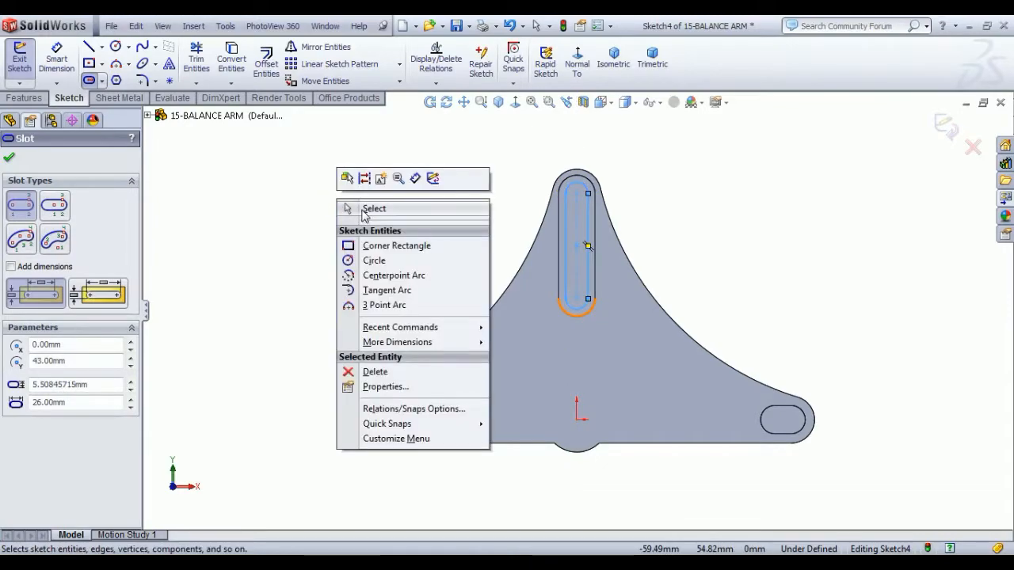
click(373, 209)
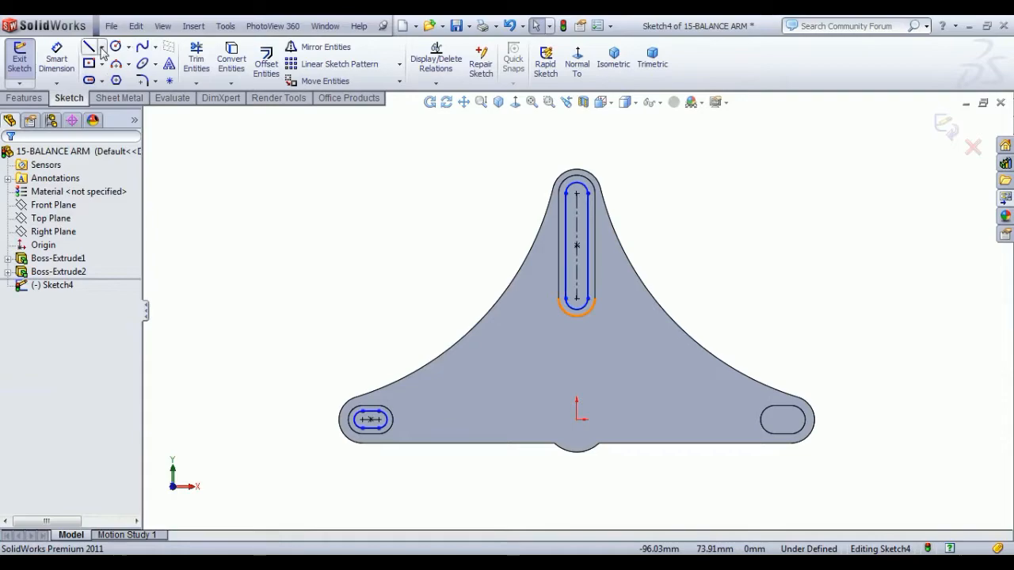
Add a vertical centerline to the new sketch from the arm's top arc to the bottom bulge's lowest point
click(102, 47)
click(123, 78)
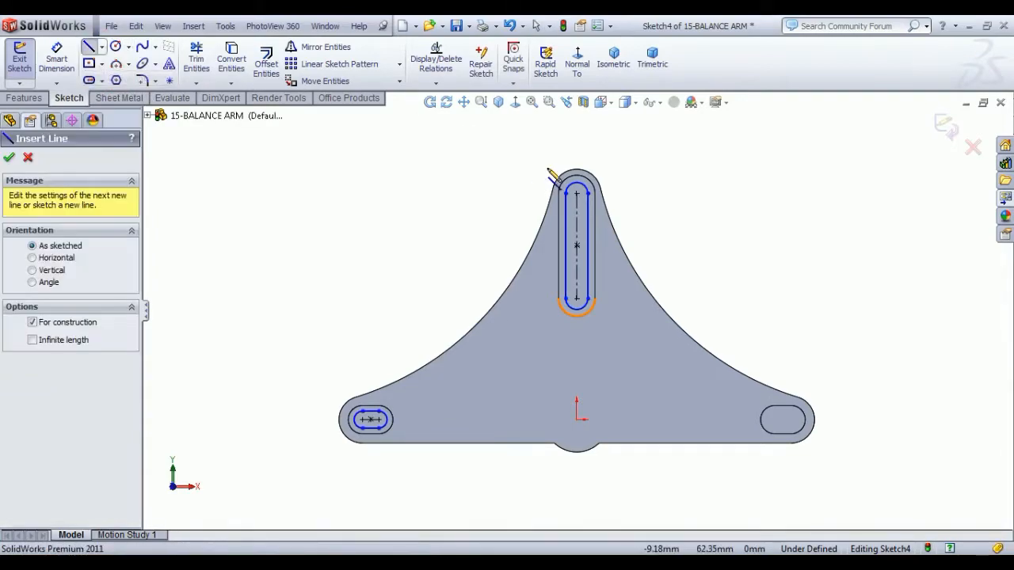
click(577, 168)
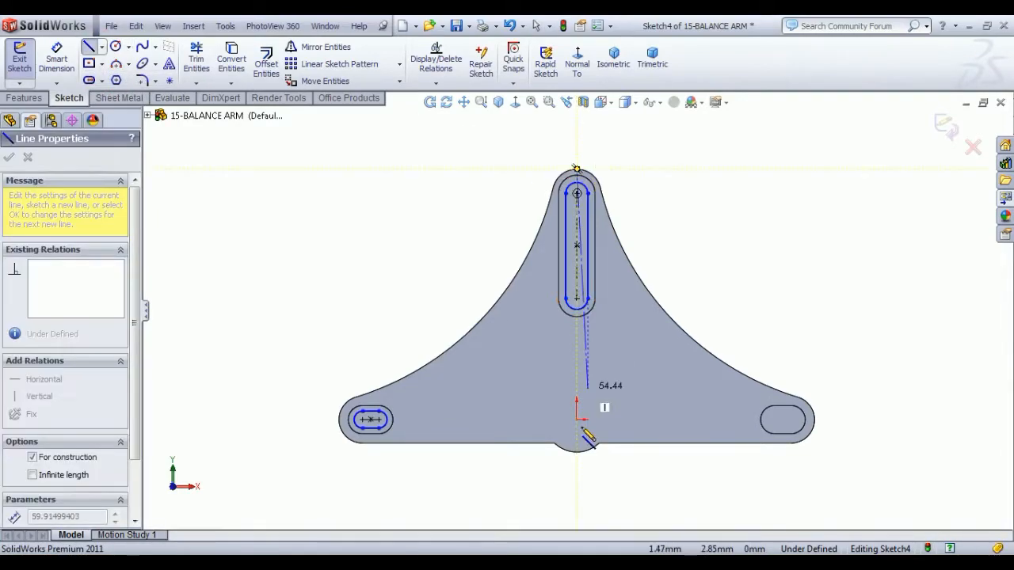
click(577, 452)
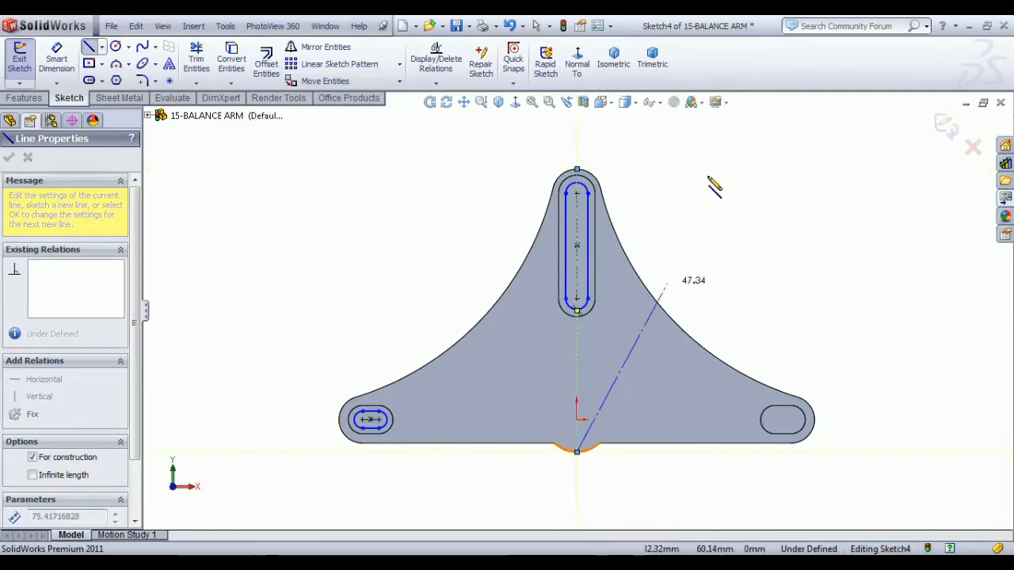
right_click(713, 184)
click(718, 186)
Dimension the small left slot's end radius and set it to 2 mm
click(56, 57)
click(354, 422)
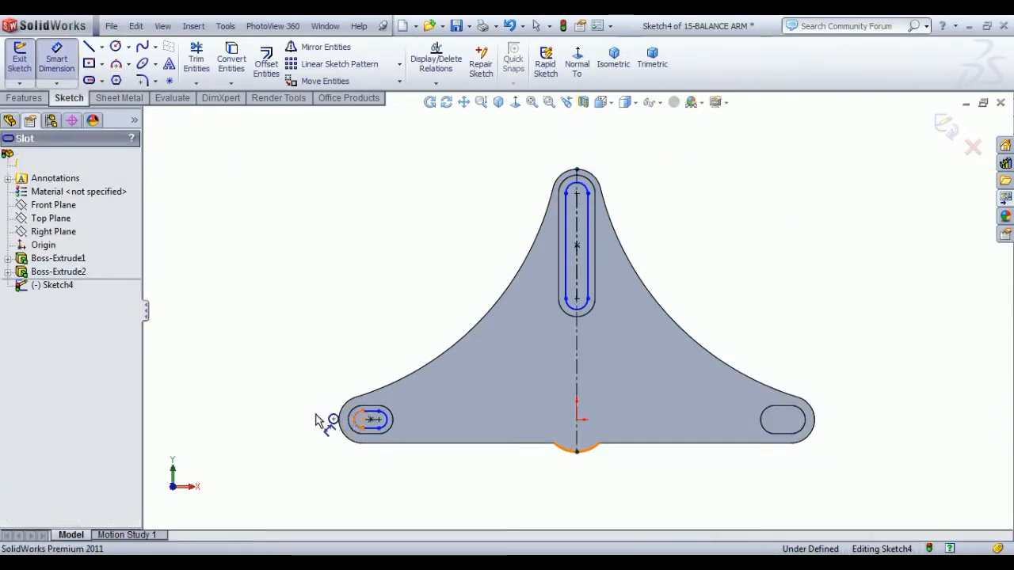
click(297, 421)
text(2)
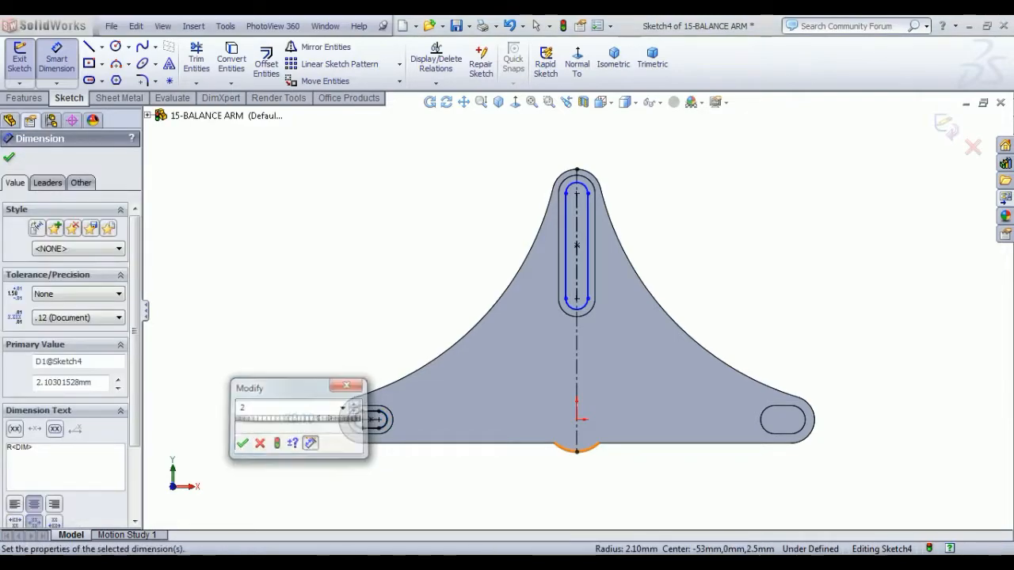
key(Return)
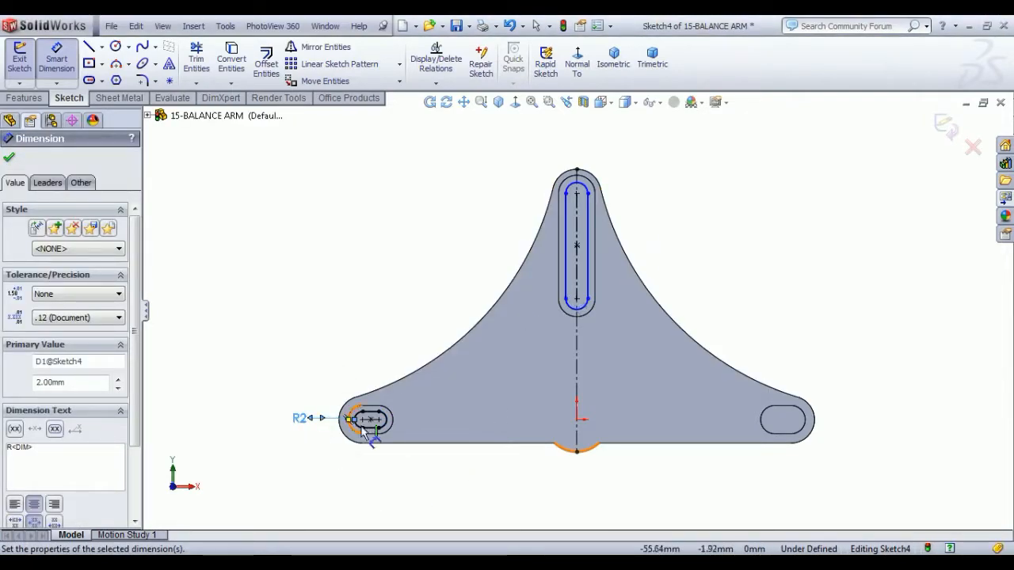
Dimension the inner vertical slot's end radius and set it to 3 mm
click(584, 190)
click(621, 174)
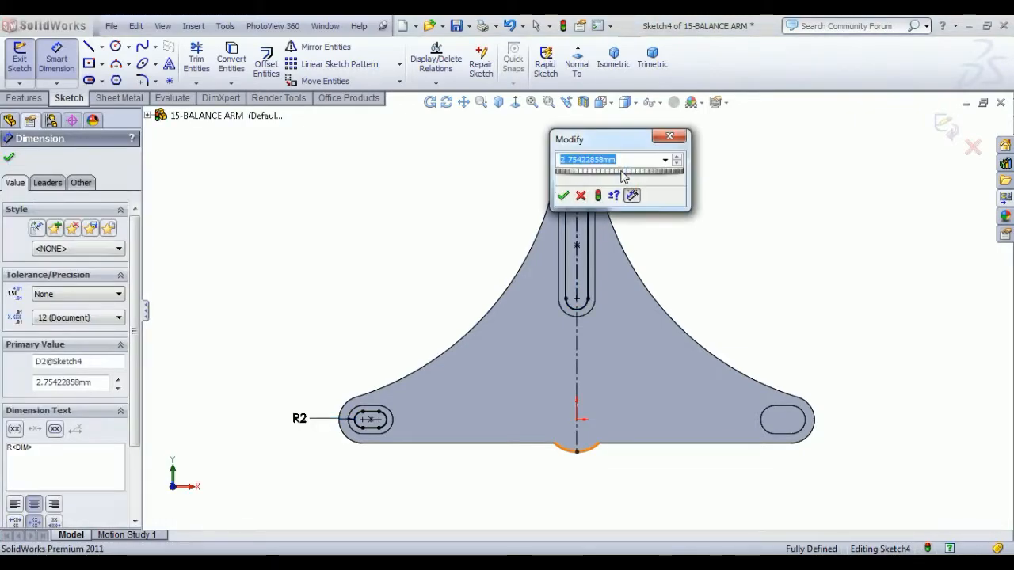
text(3)
key(Return)
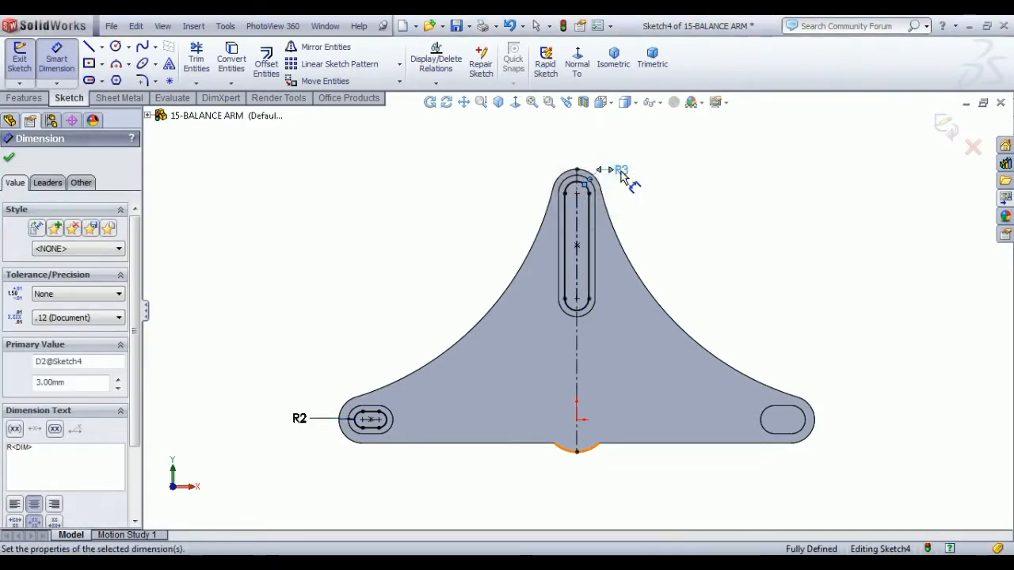
right_click(680, 208)
click(714, 214)
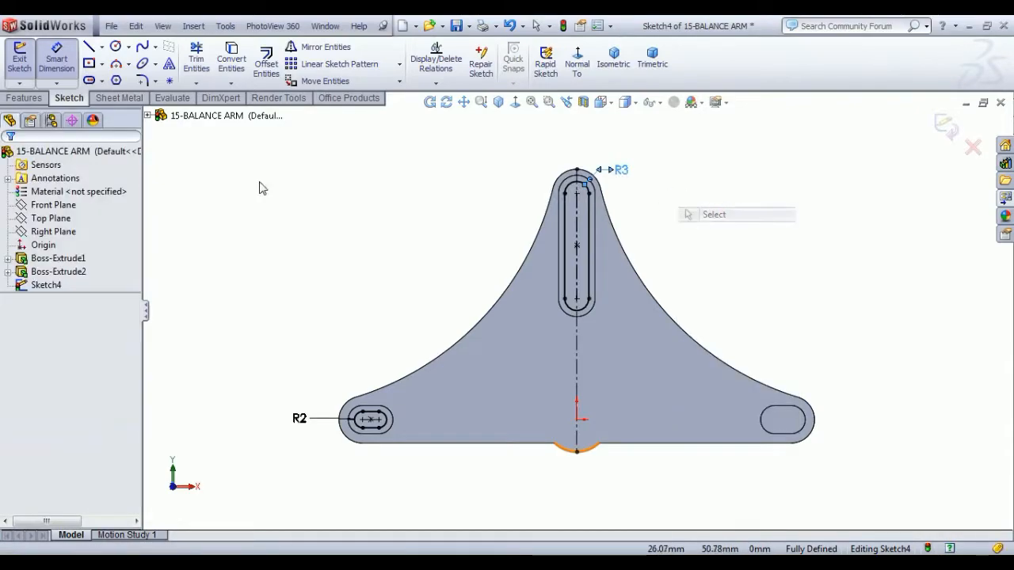
Mirror the small left slot about the vertical centerline to the arm's right end
click(324, 47)
click(80, 348)
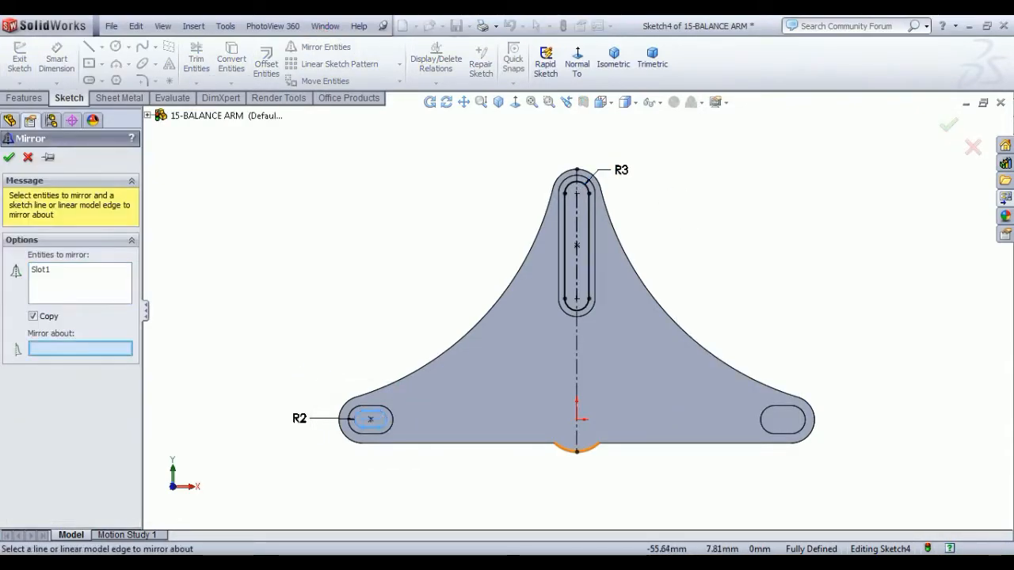
click(578, 369)
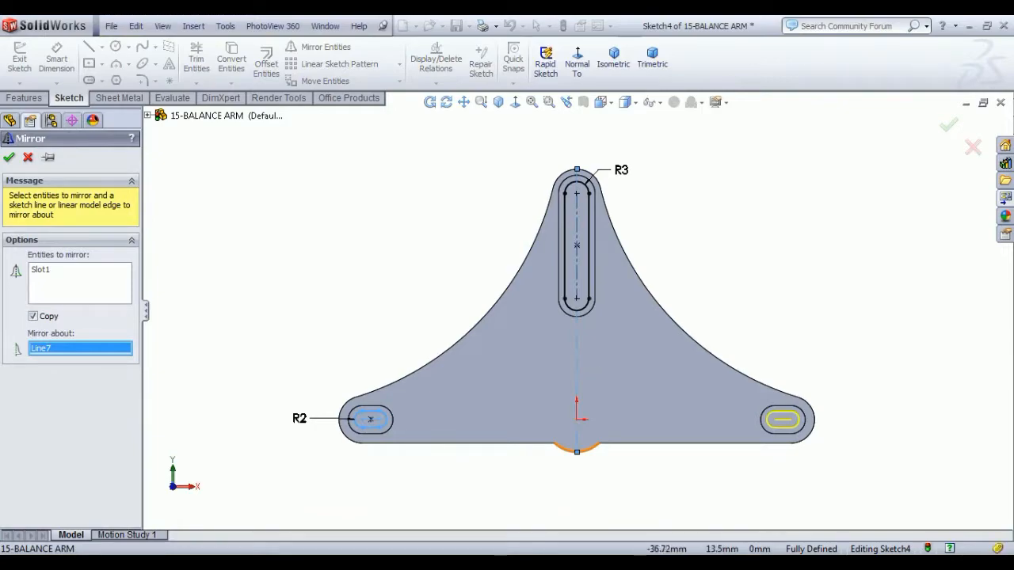
click(10, 158)
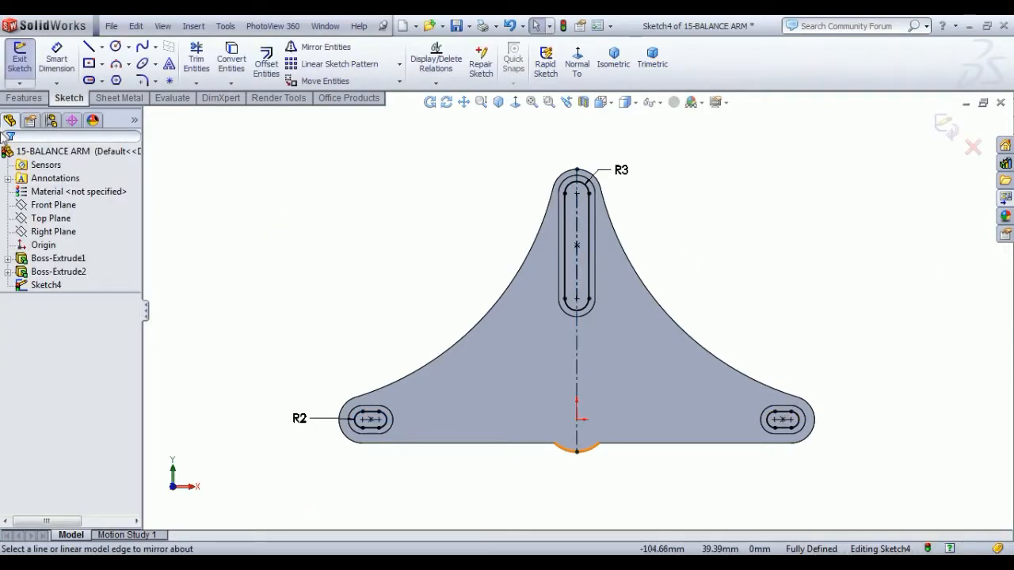
Cut the three inner slots through the whole part with an Extruded Cut set to Through All
click(19, 60)
click(212, 69)
click(102, 244)
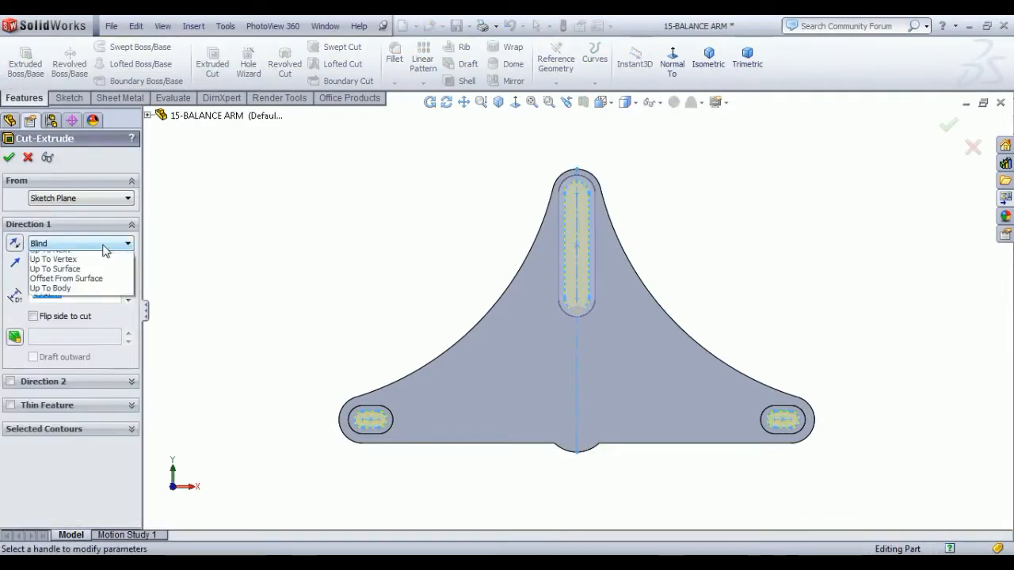
click(99, 271)
click(100, 249)
click(87, 264)
middle_drag(554, 238, 483, 329)
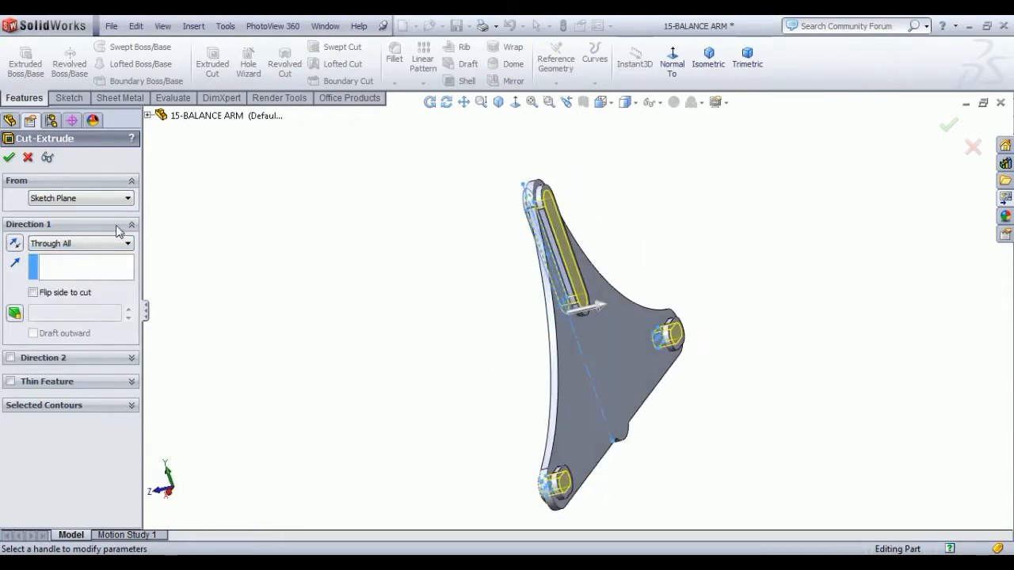
click(10, 159)
middle_drag(385, 358, 530, 343)
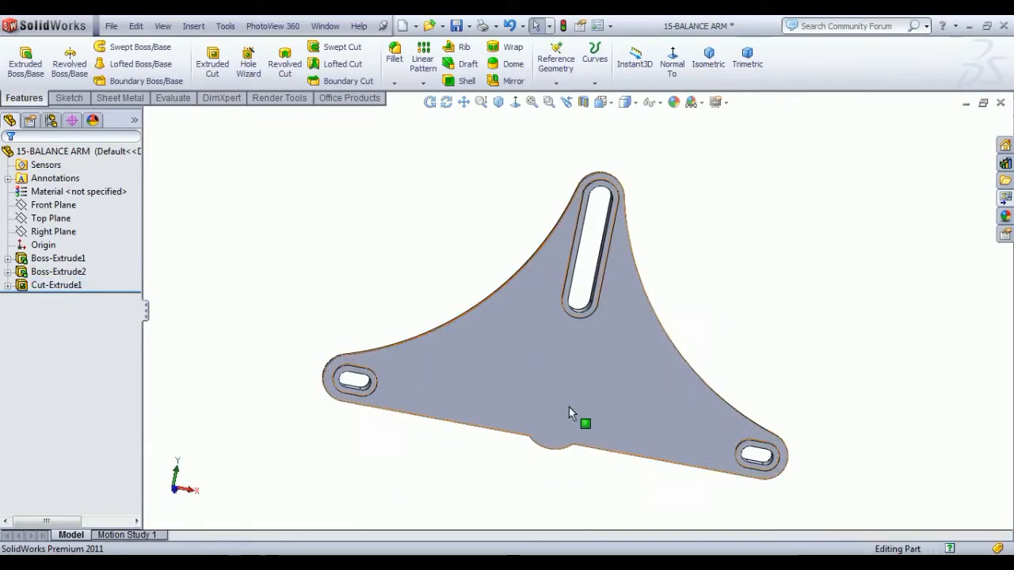
click(568, 407)
click(430, 305)
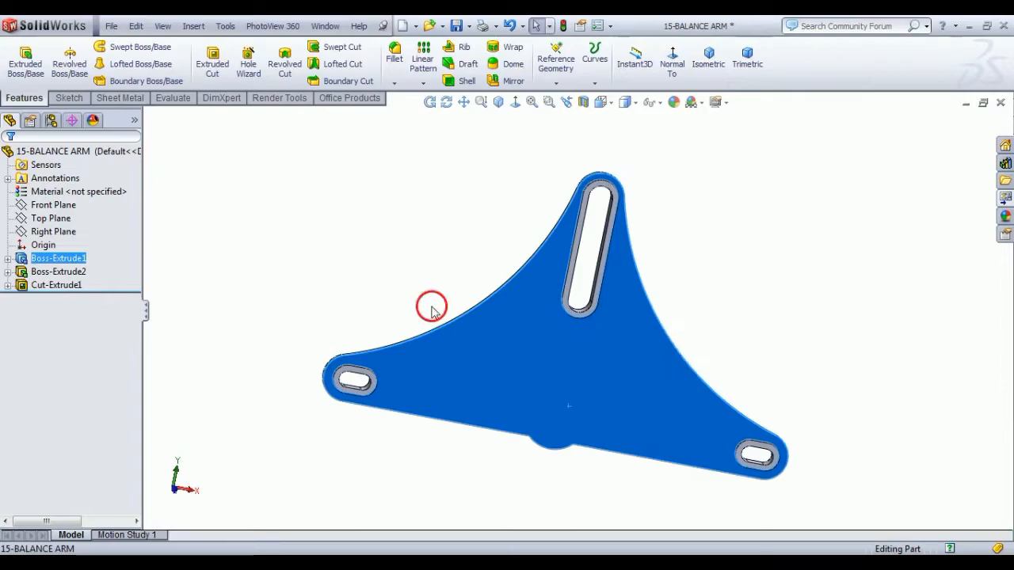
Start a sketch on the Front Plane and draw a circle about 9.4 mm in diameter centered on the origin
click(708, 65)
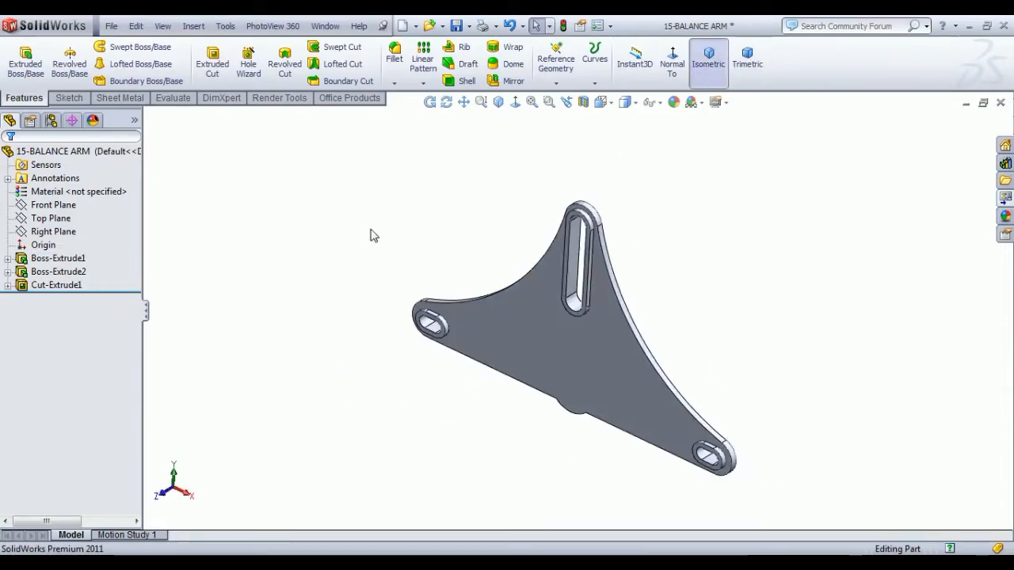
click(68, 205)
click(79, 186)
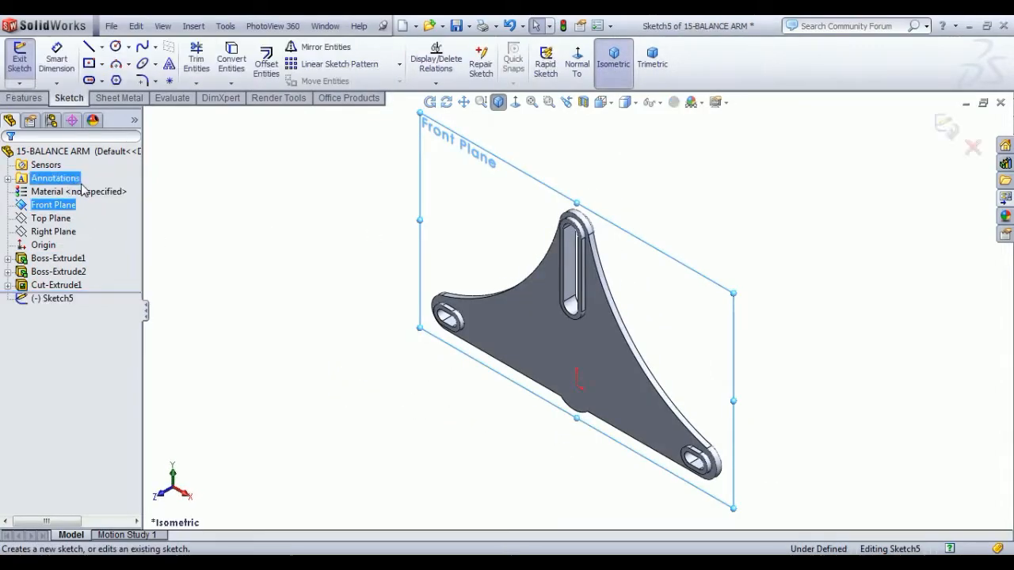
click(578, 59)
click(116, 47)
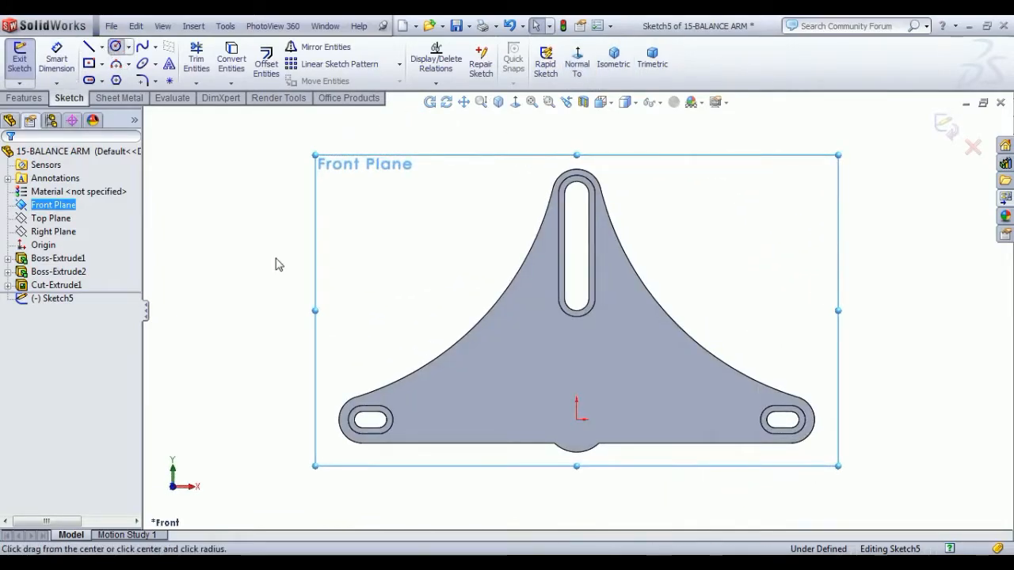
click(577, 420)
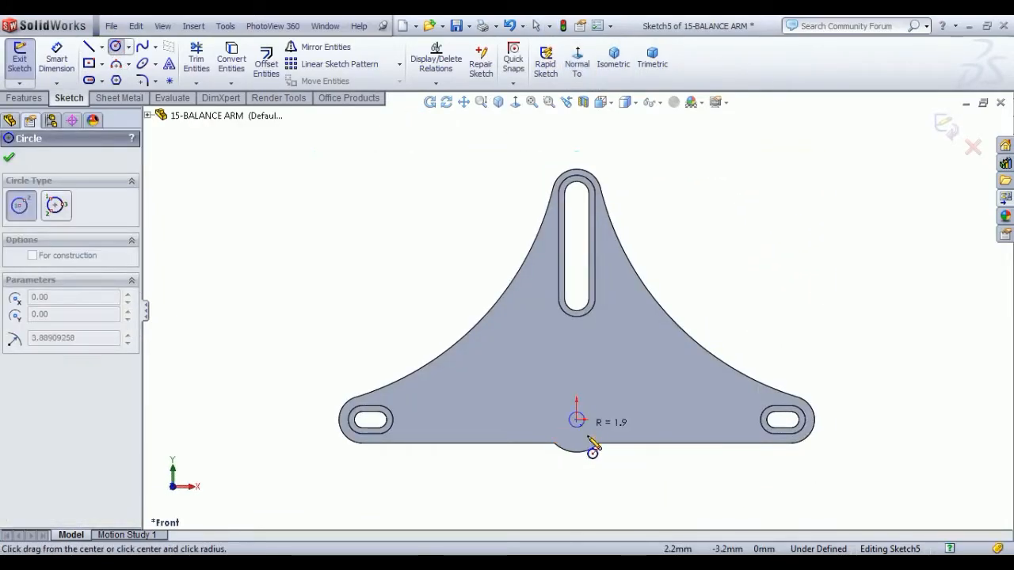
click(590, 433)
Dimension the circle's diameter and set it to 10 mm
click(56, 57)
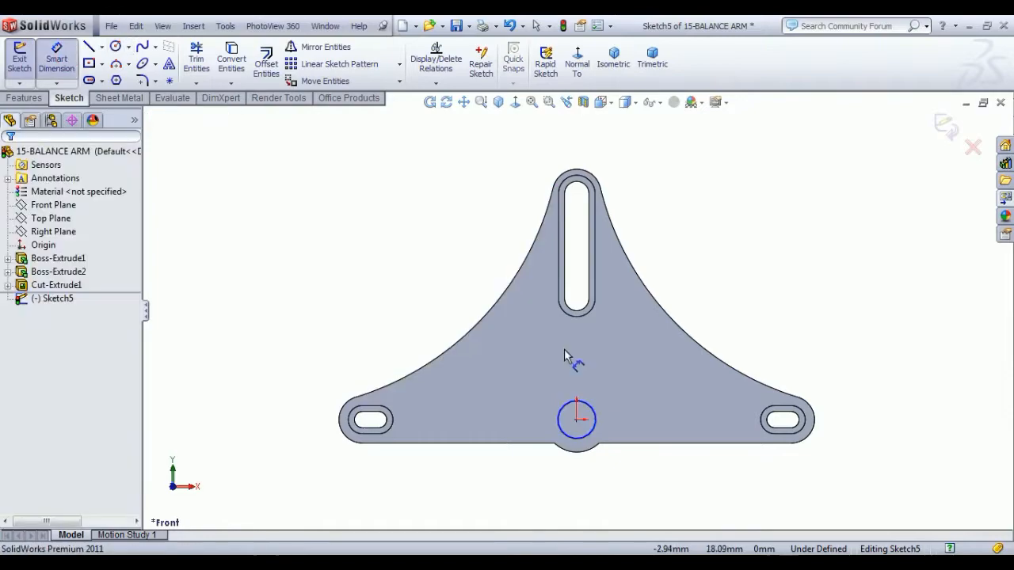
click(598, 416)
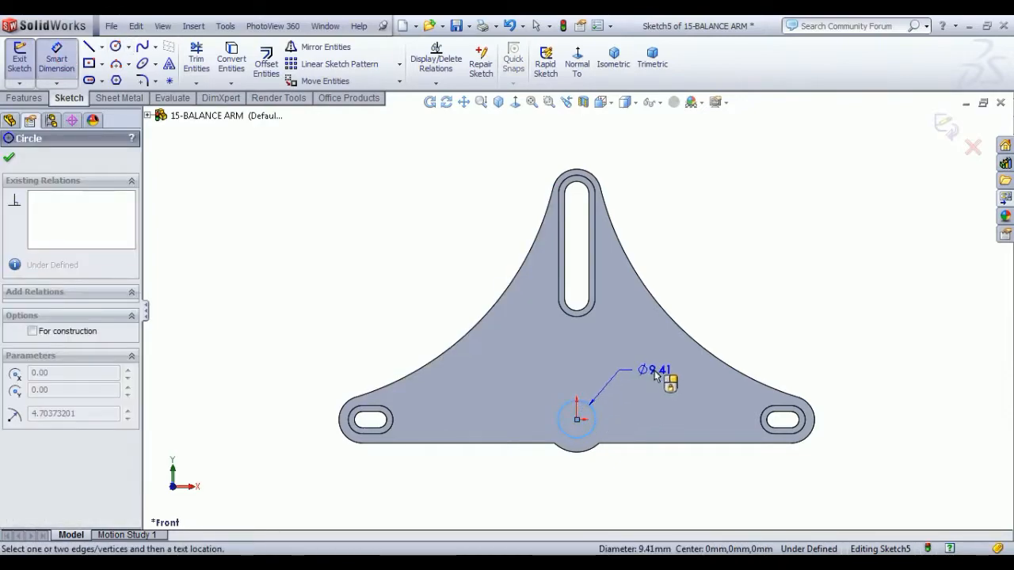
click(654, 375)
text(10)
key(Return)
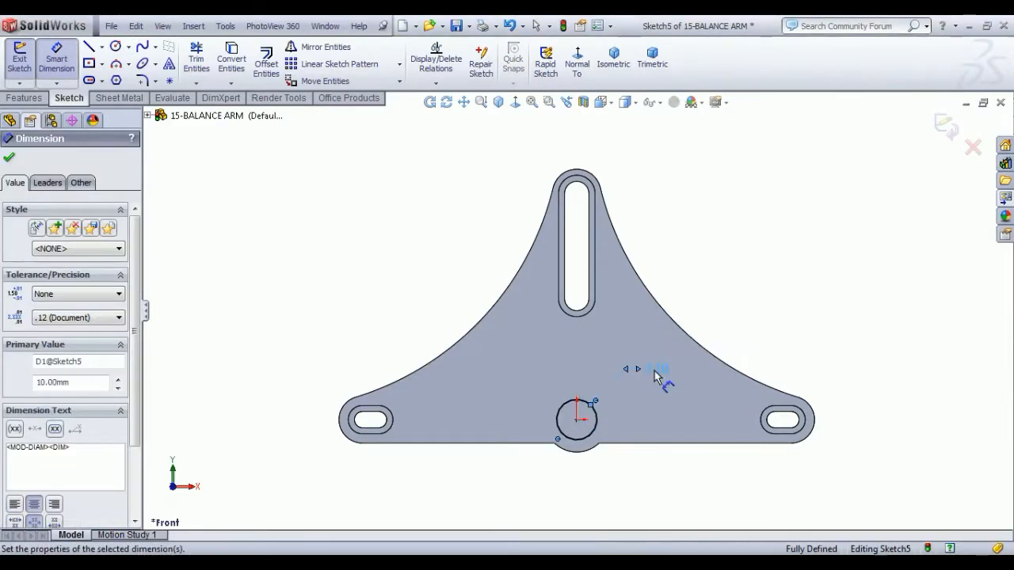
right_click(380, 297)
click(404, 300)
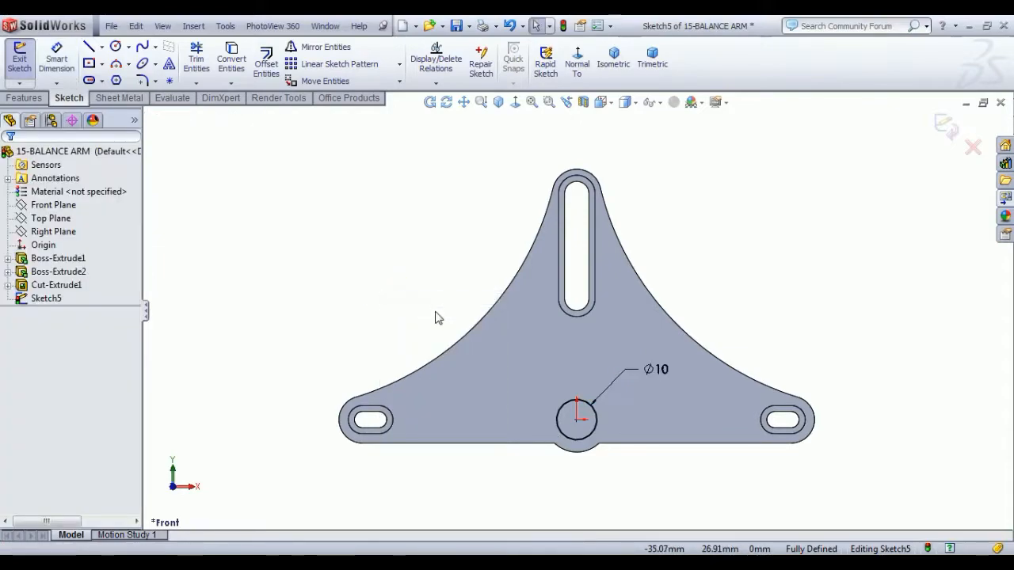
Extrude the 10 mm circle as a boss 6 mm thick using the Mid Plane end condition
click(19, 58)
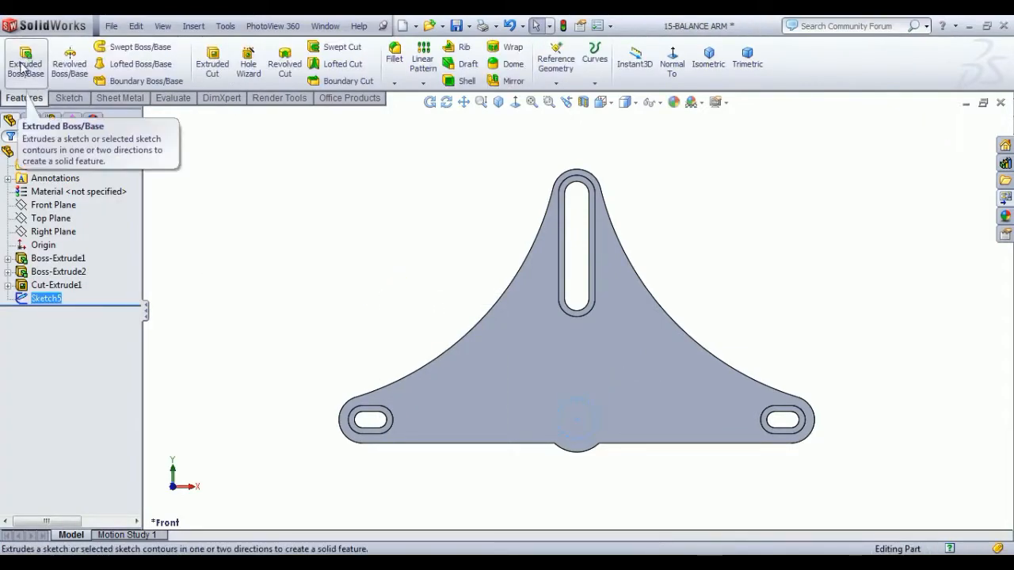
click(16, 68)
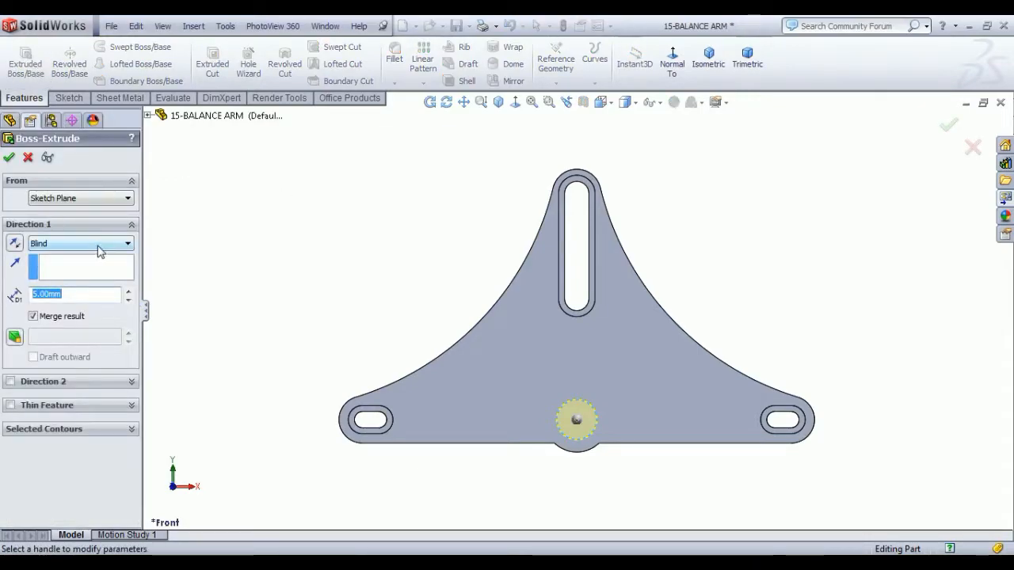
text(6)
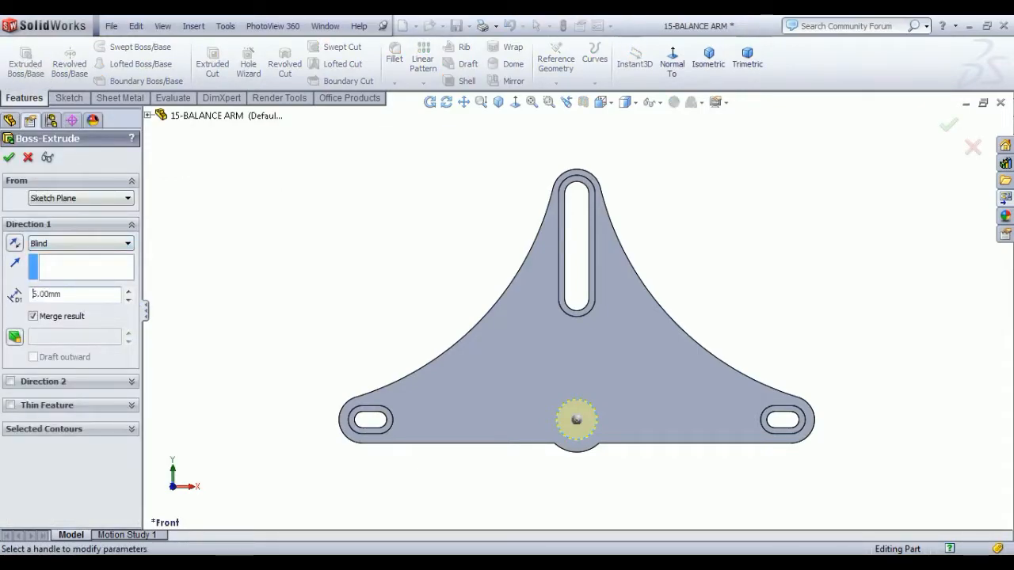
click(87, 243)
click(90, 314)
middle_drag(414, 292, 301, 361)
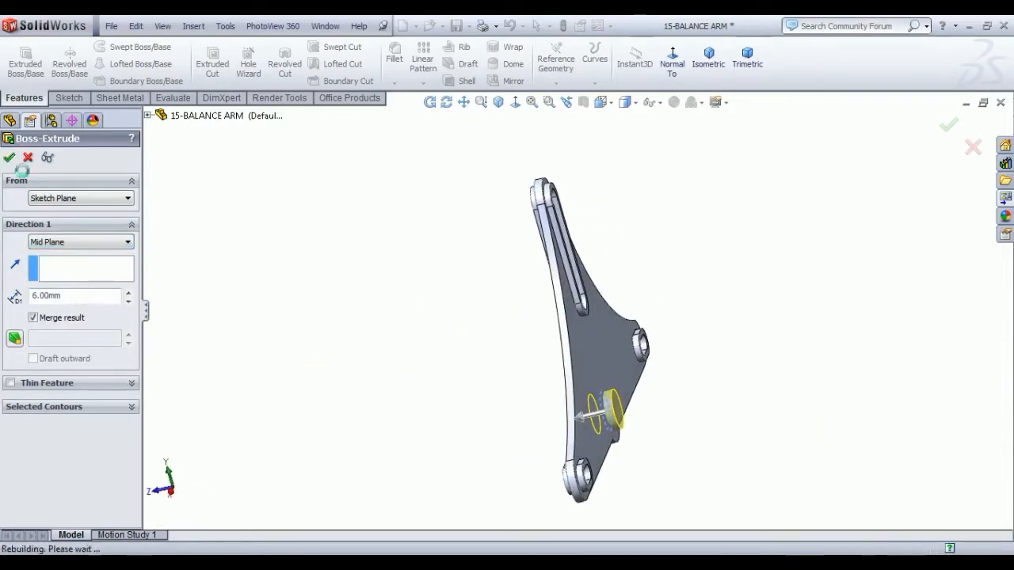
key(Return)
middle_drag(455, 416, 491, 403)
Start a sketch on the round boss's front face and draw a concentric circle about 6.2 mm in diameter
key(ctrl+1)
key(Escape)
click(569, 419)
click(613, 378)
click(576, 57)
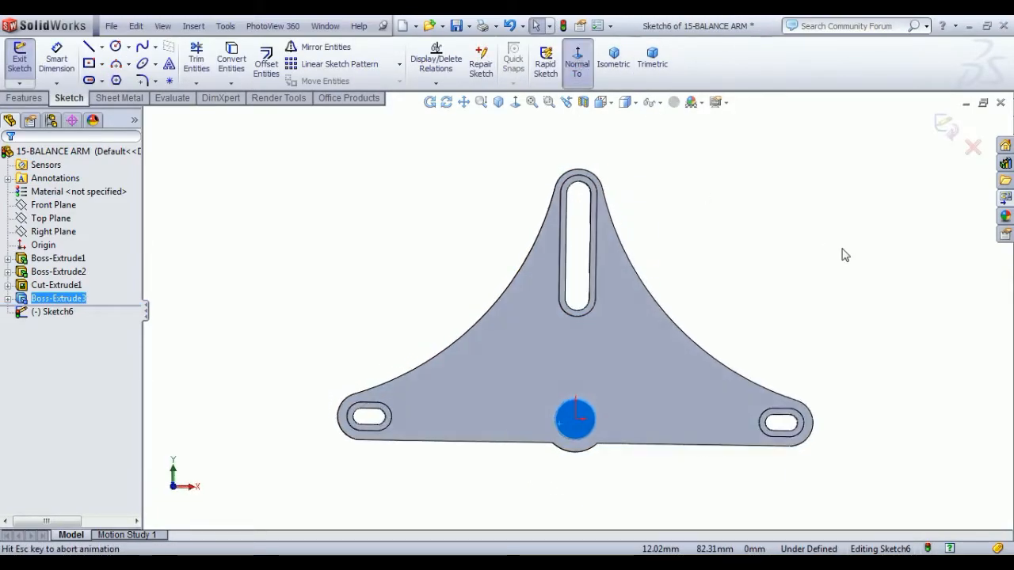
click(116, 46)
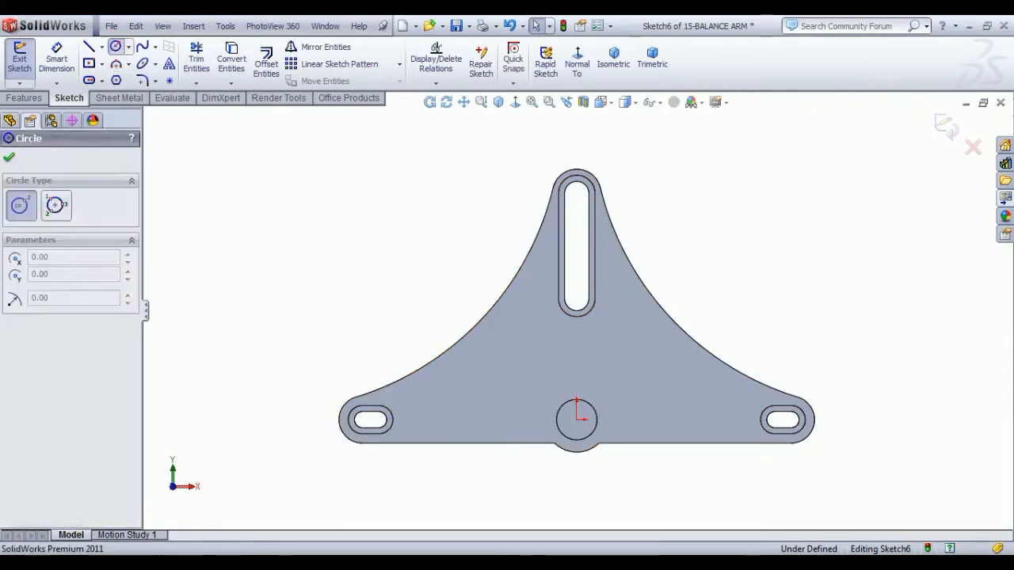
click(578, 419)
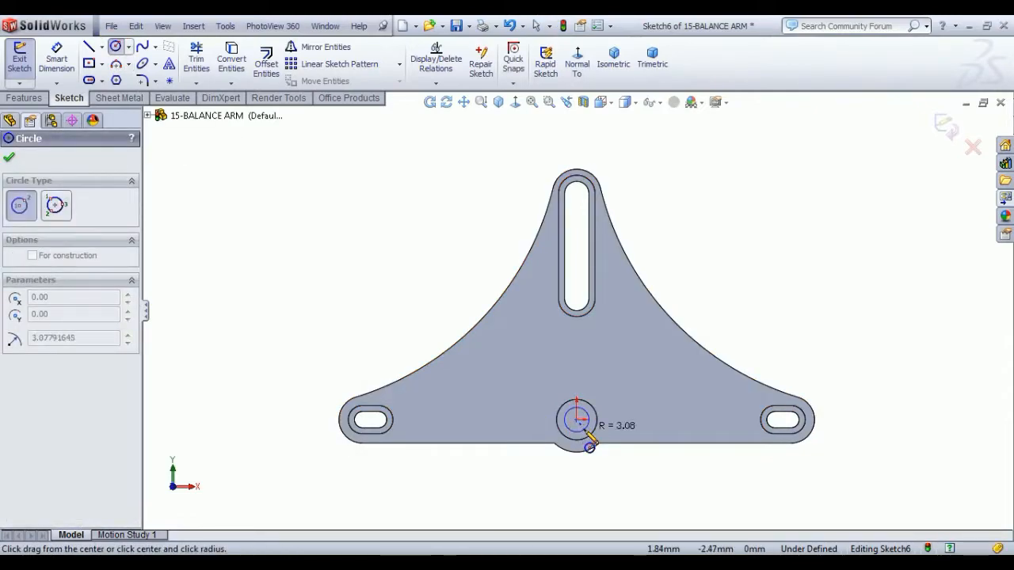
click(590, 447)
Dimension the inner circle's diameter and set it to 8 mm
click(57, 58)
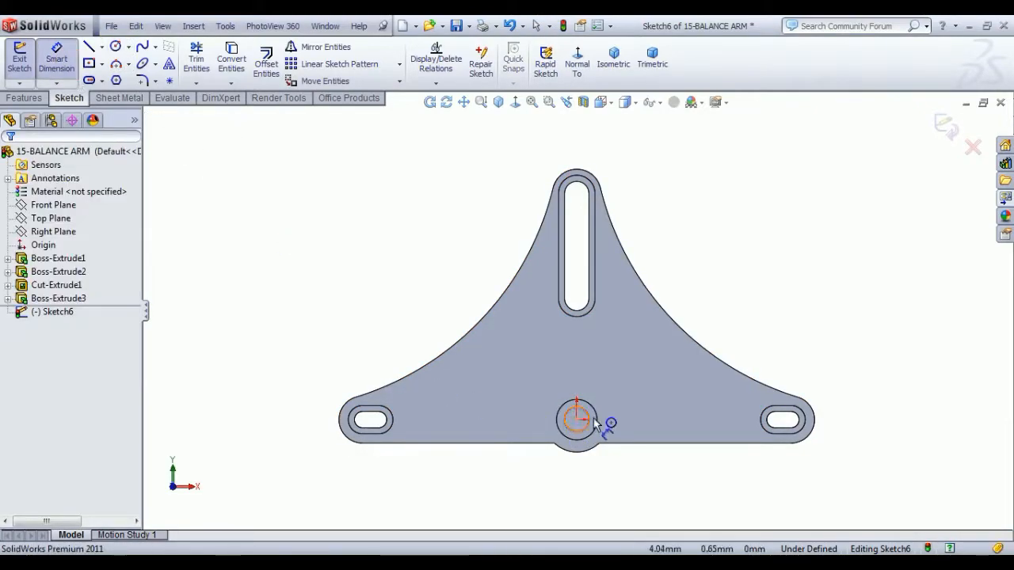
click(588, 423)
click(645, 404)
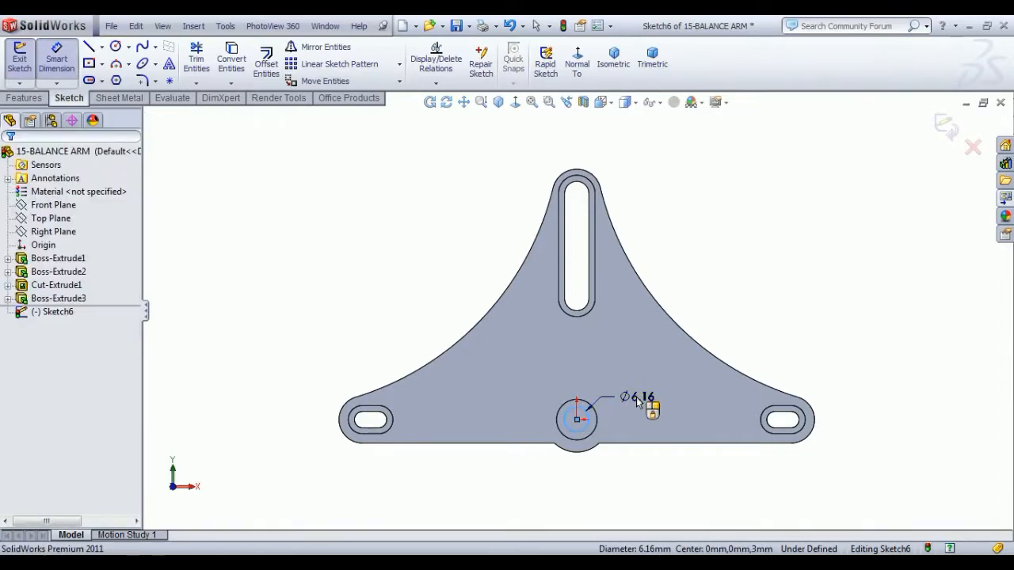
text(8)
key(Return)
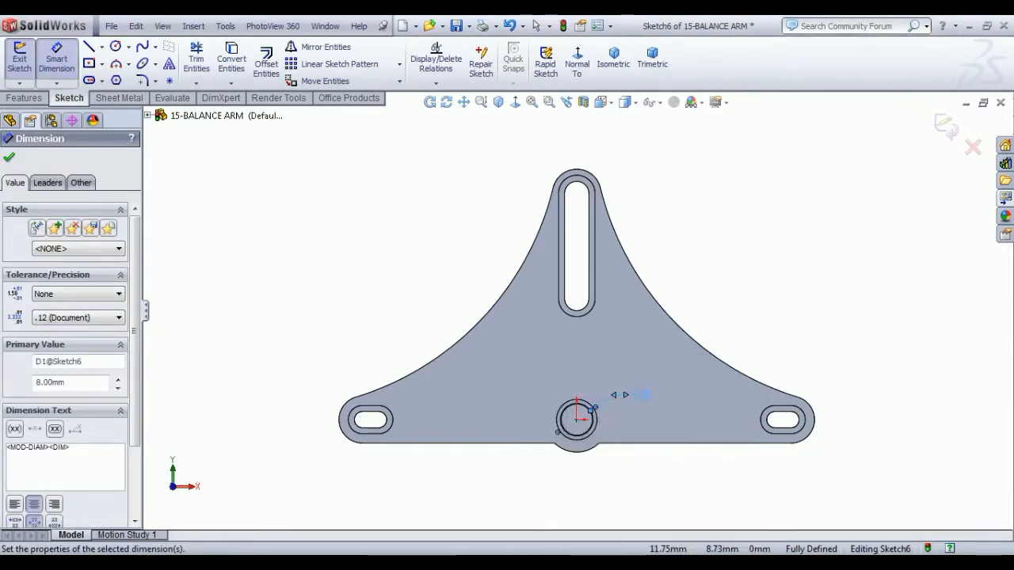
right_click(271, 250)
click(305, 263)
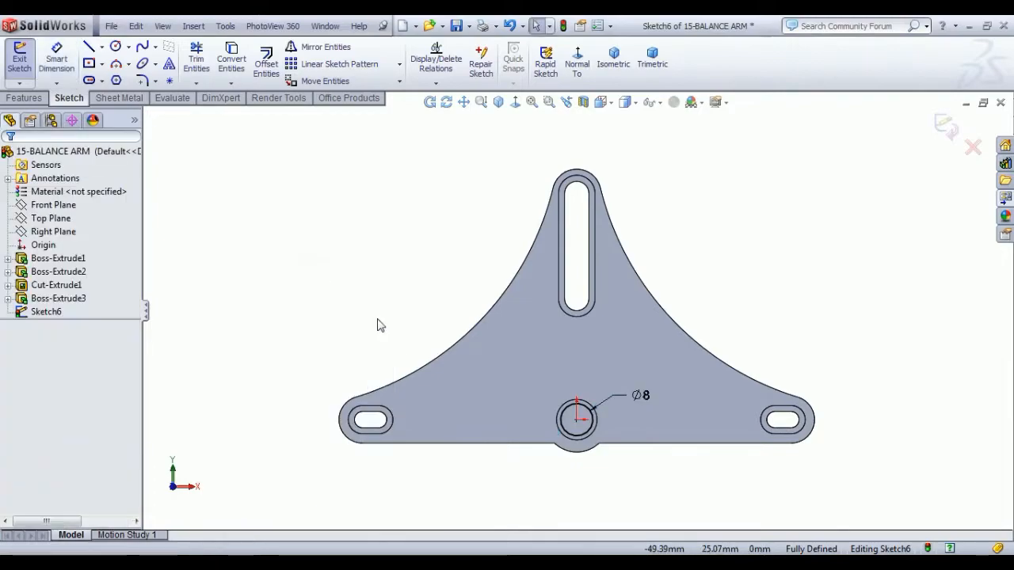
Cut the 8 mm circle through the round boss with an Extruded Cut set to Through All
click(31, 63)
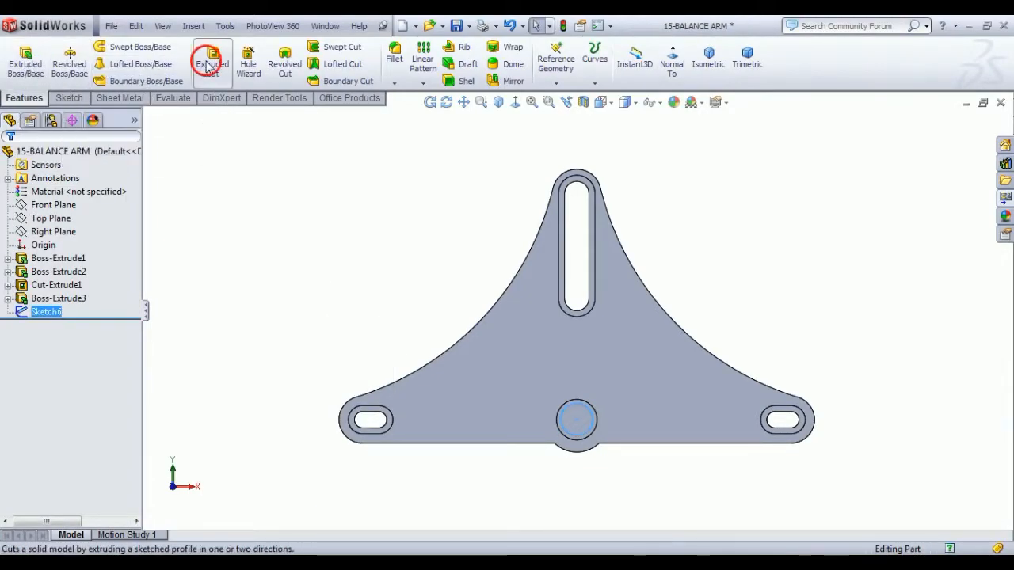
click(211, 60)
click(101, 244)
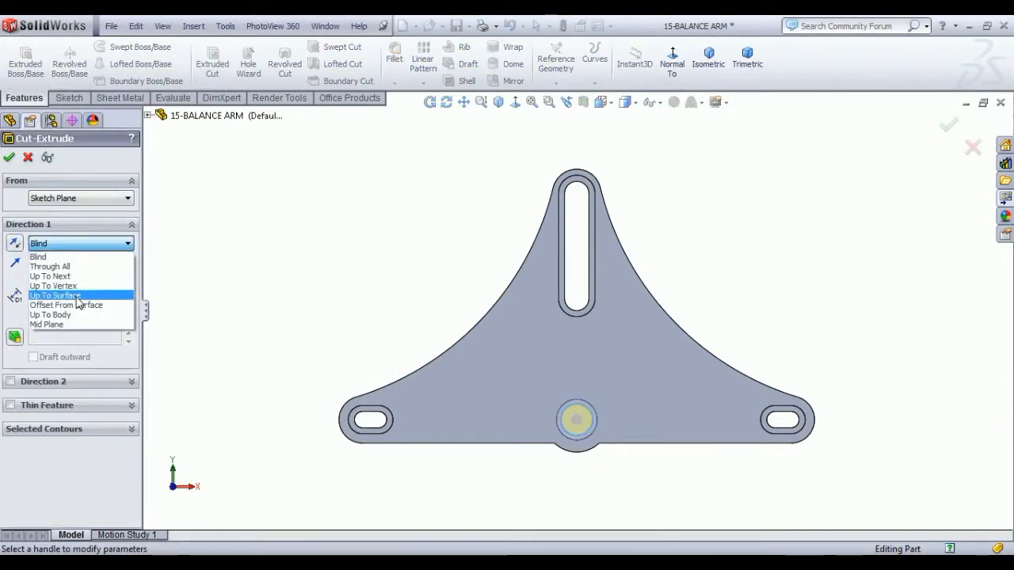
click(49, 265)
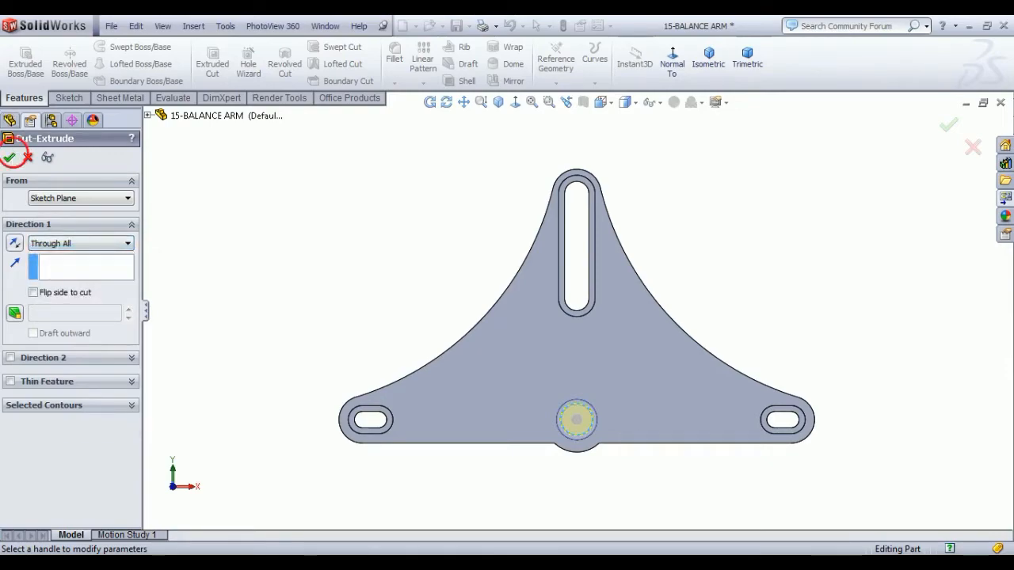
click(11, 158)
Examine the round boss and its hole at the arm's lower edge up close
scroll(563, 412, down, 3)
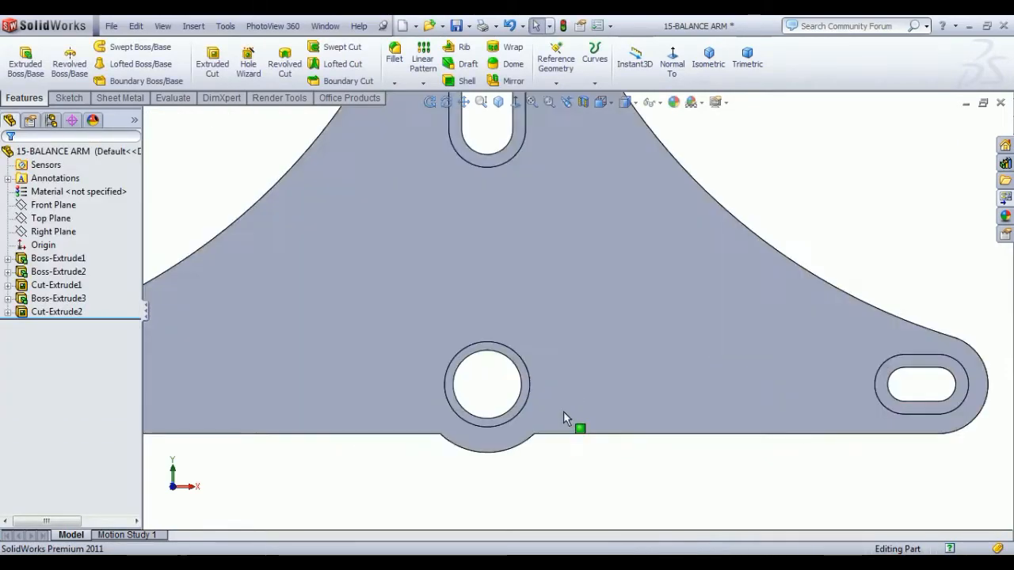
scroll(563, 411, down, 2)
scroll(422, 348, up, 4)
scroll(388, 371, down, 4)
scroll(668, 255, up, 3)
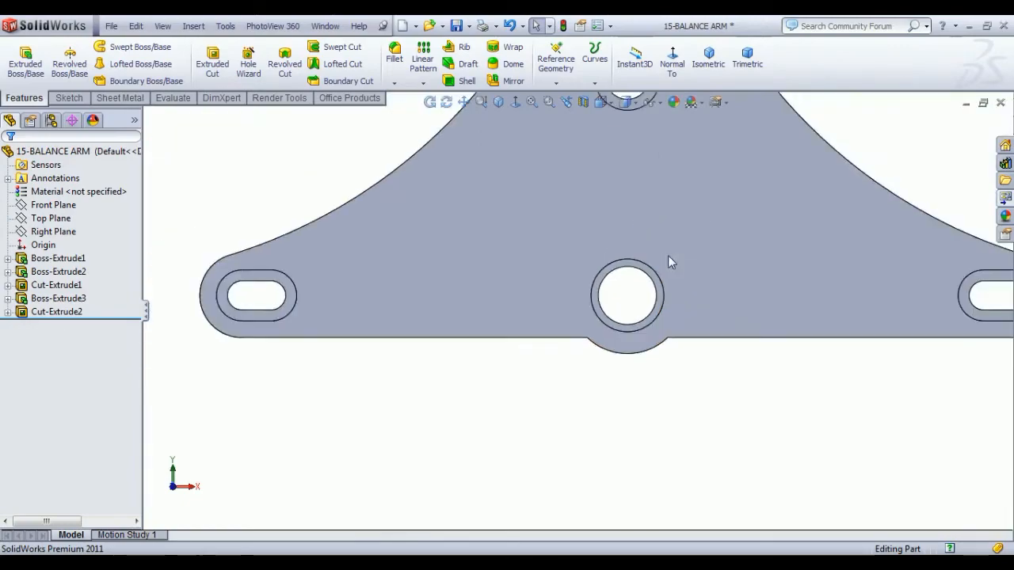
scroll(672, 259, down, 2)
click(606, 296)
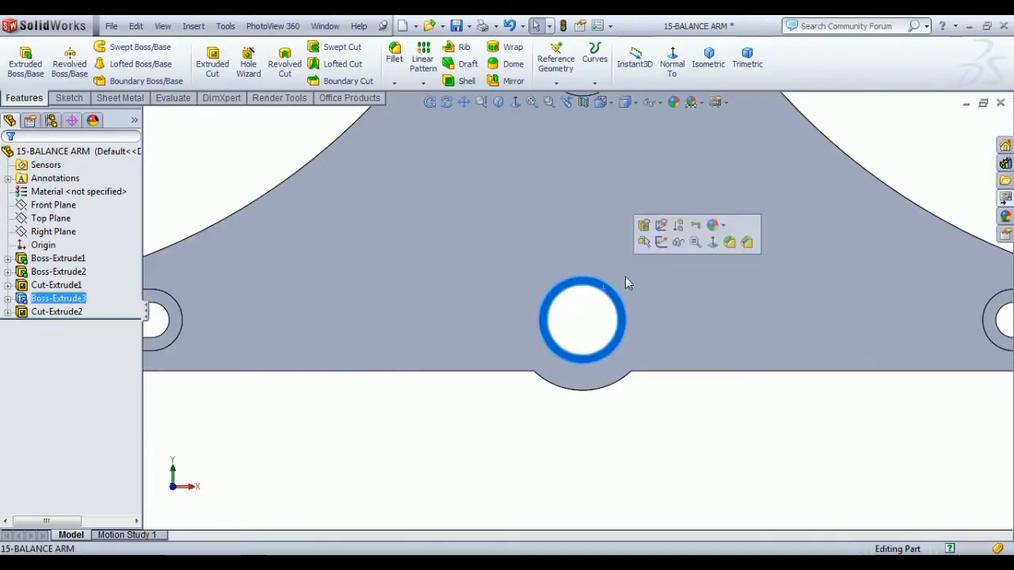
click(648, 403)
Start a sketch on the Front Plane and convert the round boss's 8 mm hole edge into a sketch circle
click(708, 59)
click(53, 205)
click(79, 188)
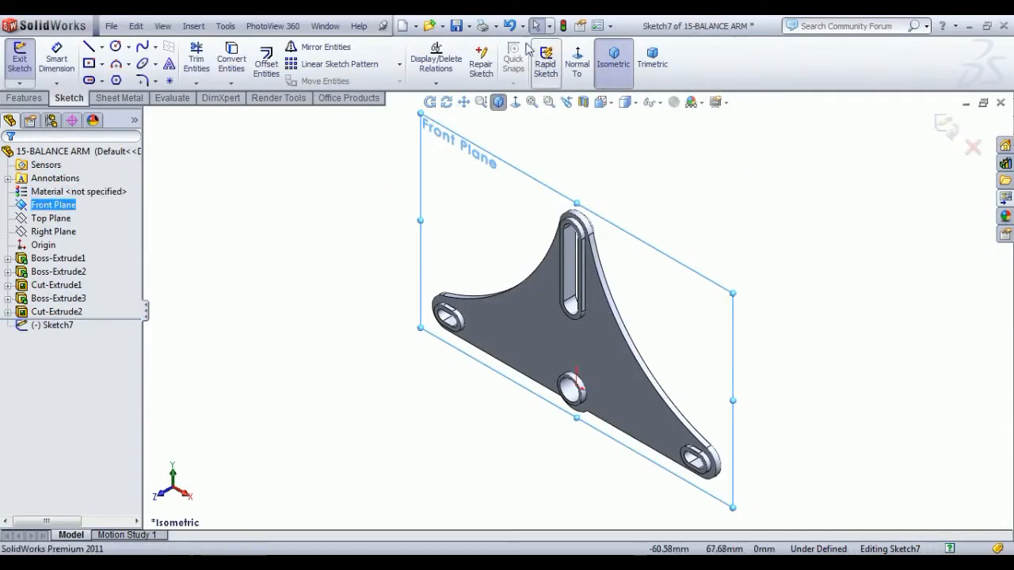
click(582, 68)
scroll(491, 361, down, 8)
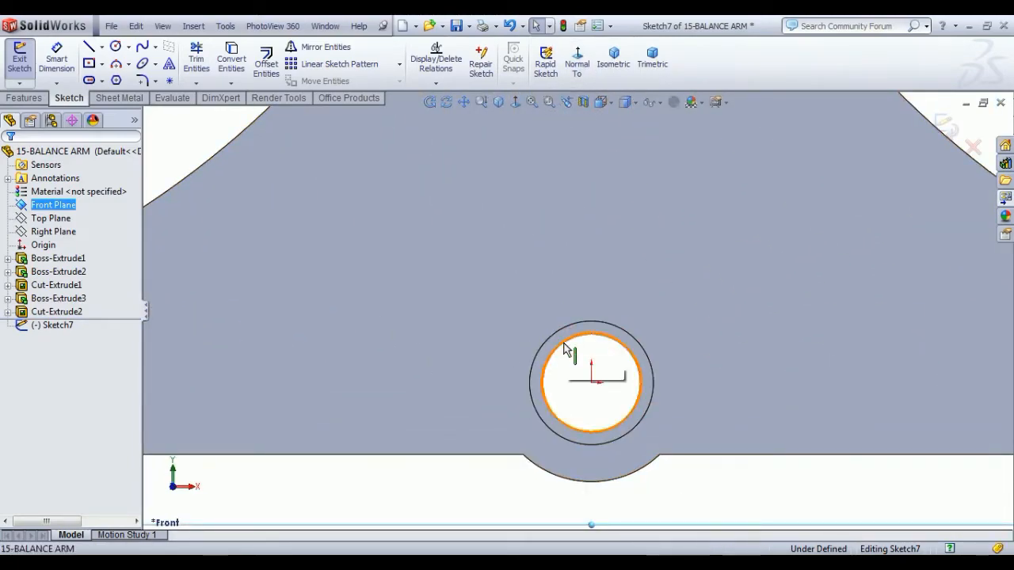
click(563, 349)
click(225, 69)
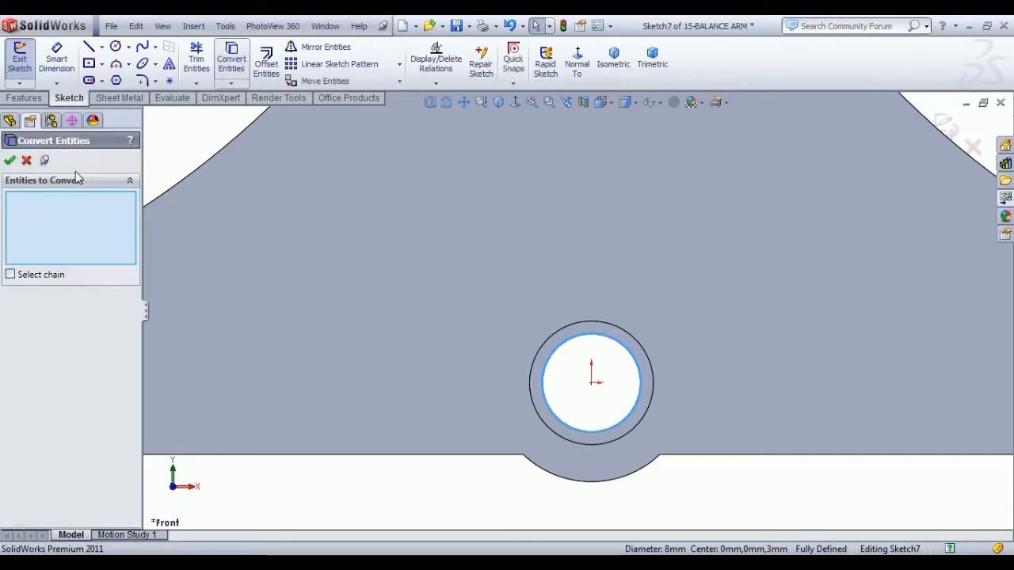
key(Escape)
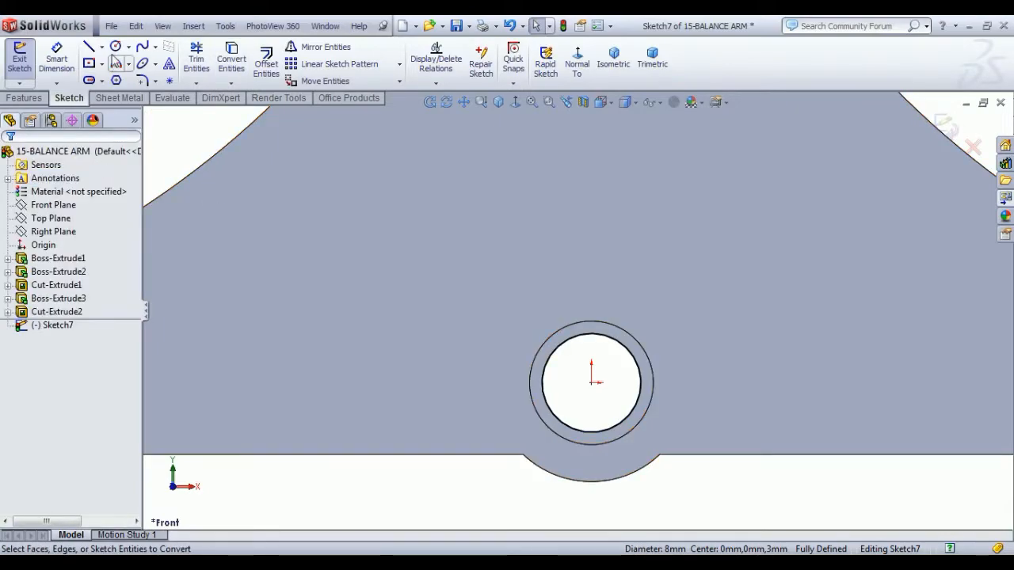
Draw a smaller circle centred on the origin inside the converted circle and dimension its diameter to 6 mm
click(116, 46)
click(591, 383)
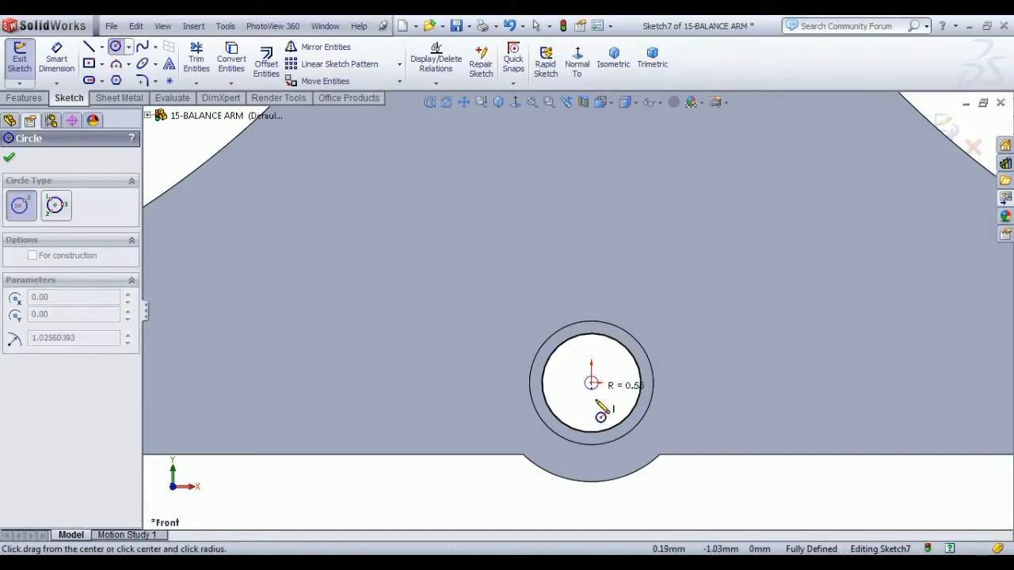
click(601, 401)
click(65, 61)
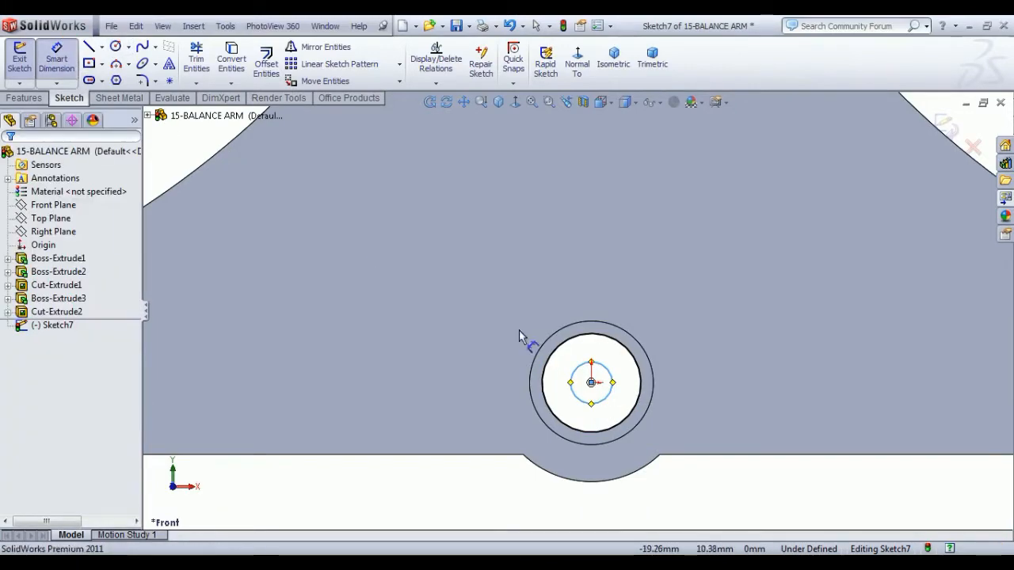
click(614, 380)
click(731, 336)
text(6)
key(Return)
right_click(739, 248)
click(822, 263)
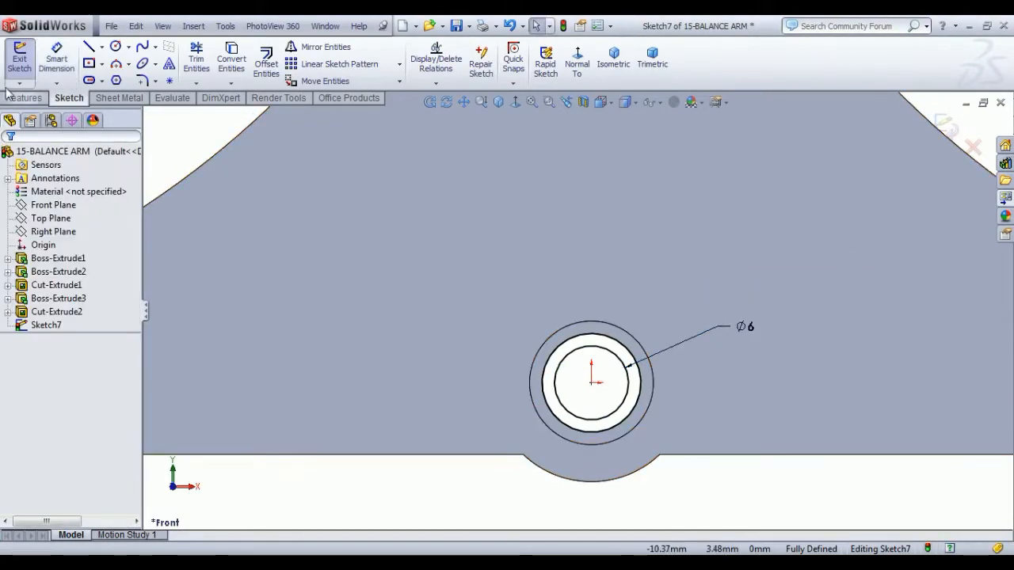
Extrude the ring between the 6 mm and 8 mm circles as a Mid Plane boss 5 mm deep, merged with the part
click(19, 59)
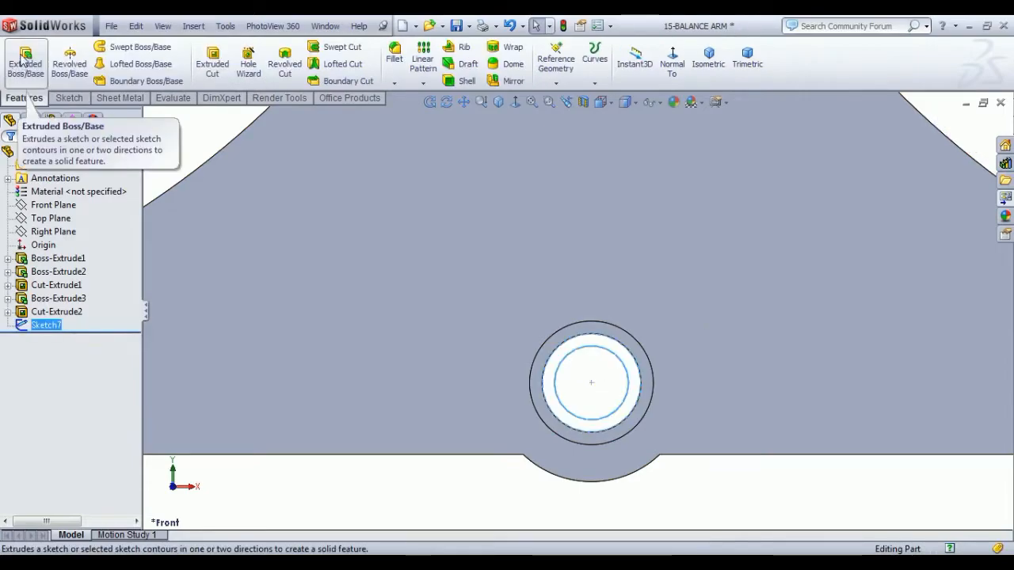
click(22, 62)
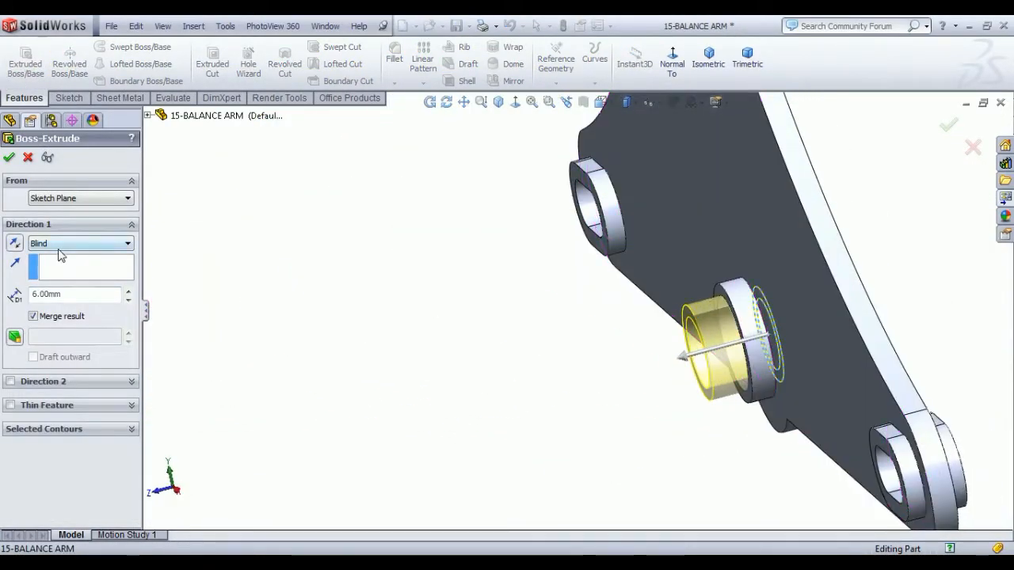
click(60, 244)
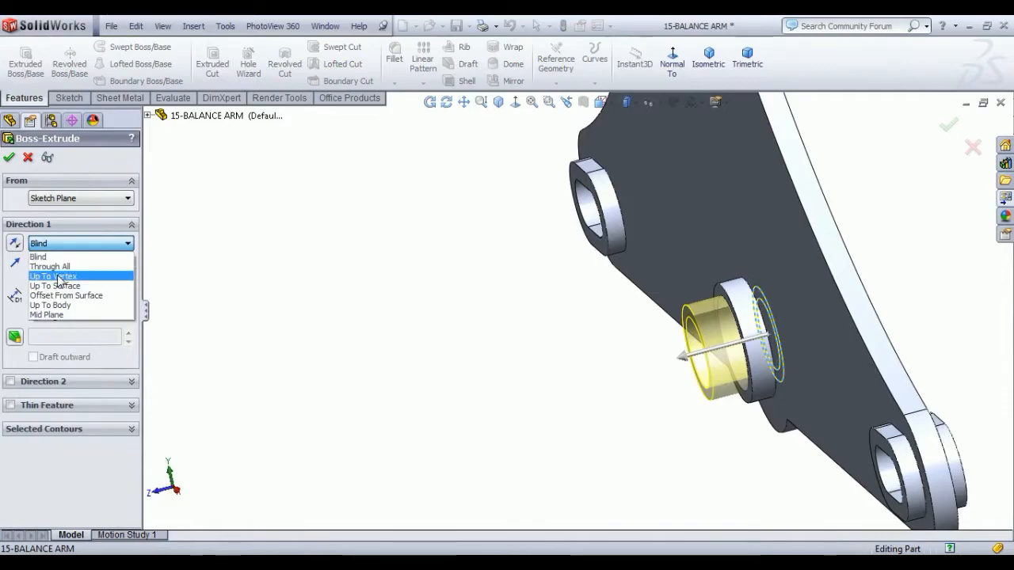
click(59, 316)
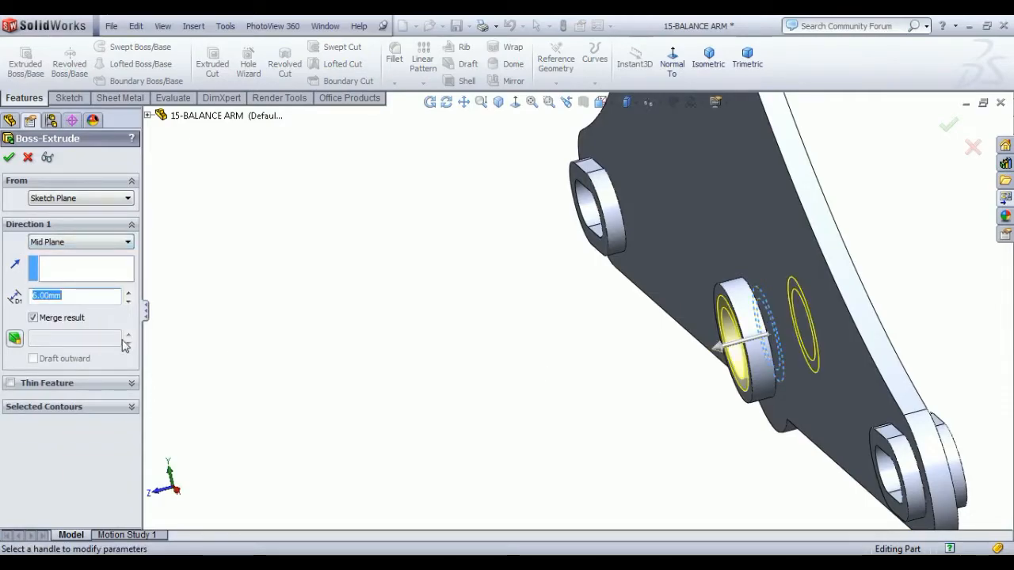
text(5)
key(Return)
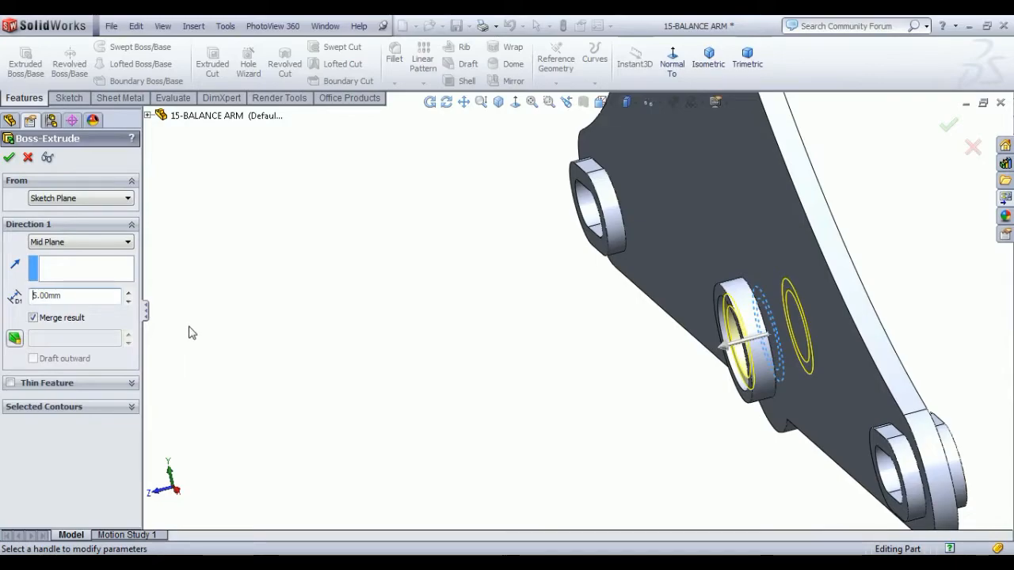
click(9, 157)
middle_drag(527, 409, 568, 389)
scroll(781, 369, up, 4)
middle_drag(757, 268, 773, 287)
scroll(772, 287, down, 4)
scroll(713, 279, up, 5)
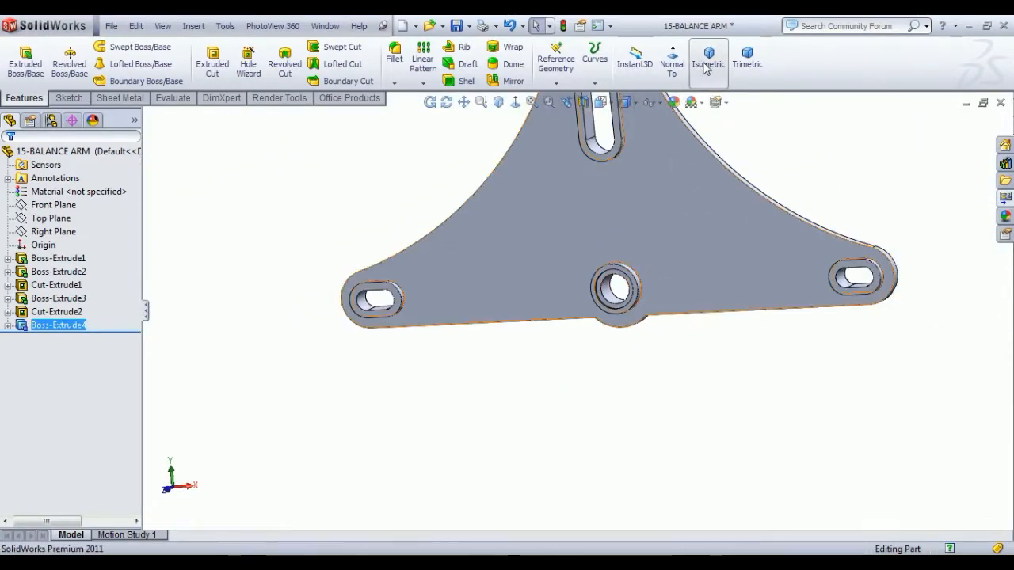
Start a sketch on the arm plate's front face and draw a vertical centerline from the top arc to the bottom arc
click(706, 65)
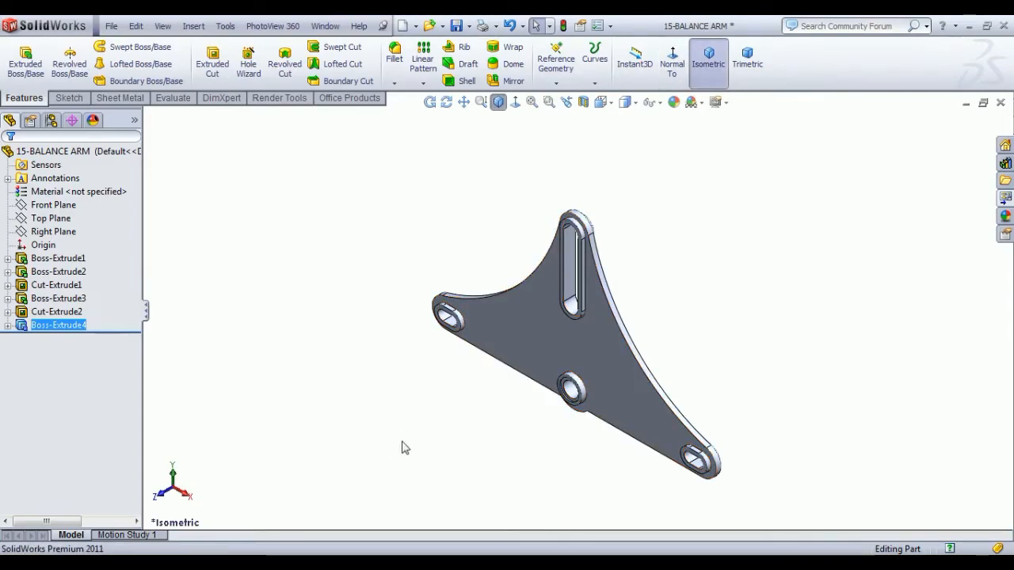
click(535, 331)
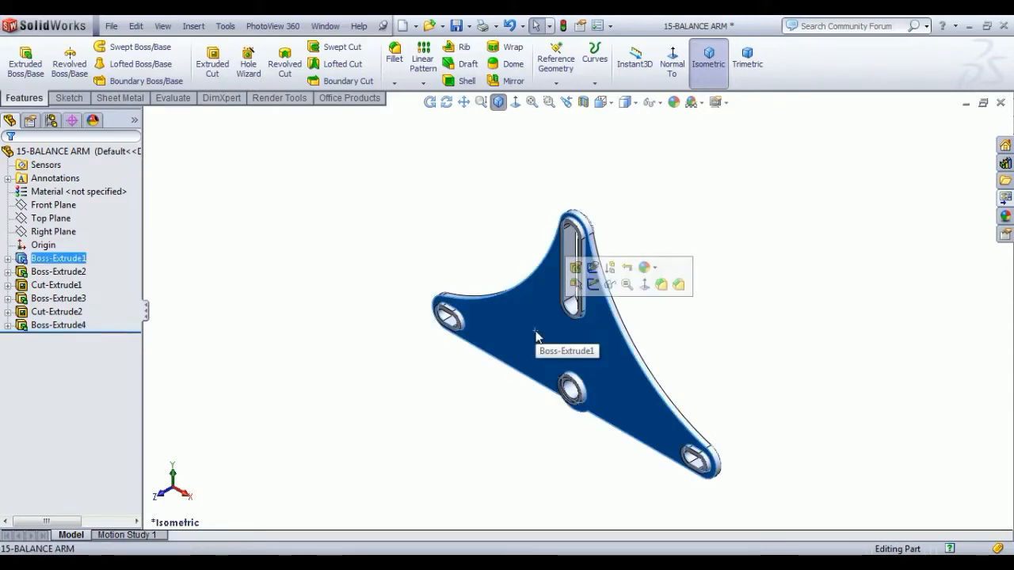
click(594, 287)
click(585, 69)
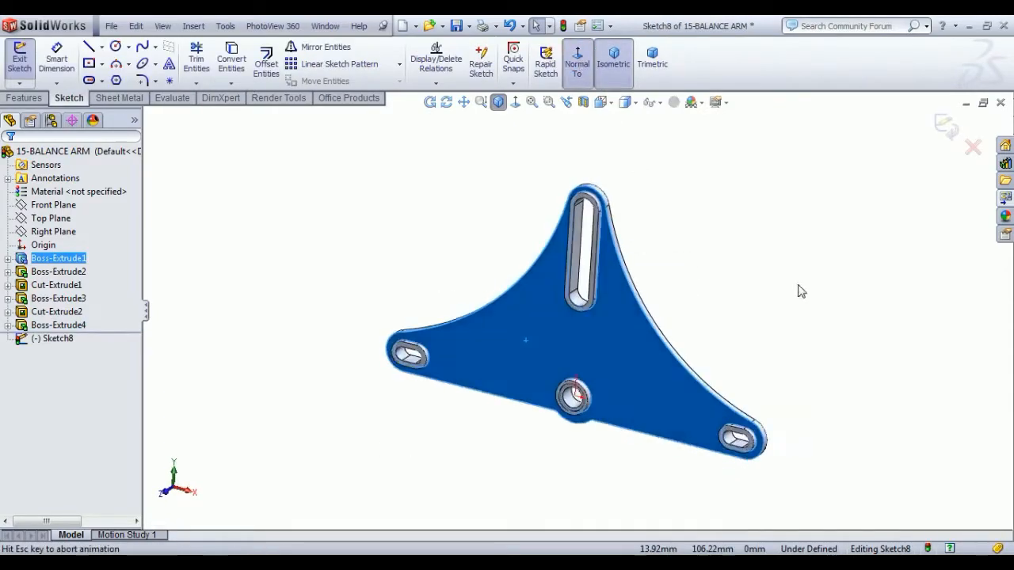
click(101, 47)
click(113, 74)
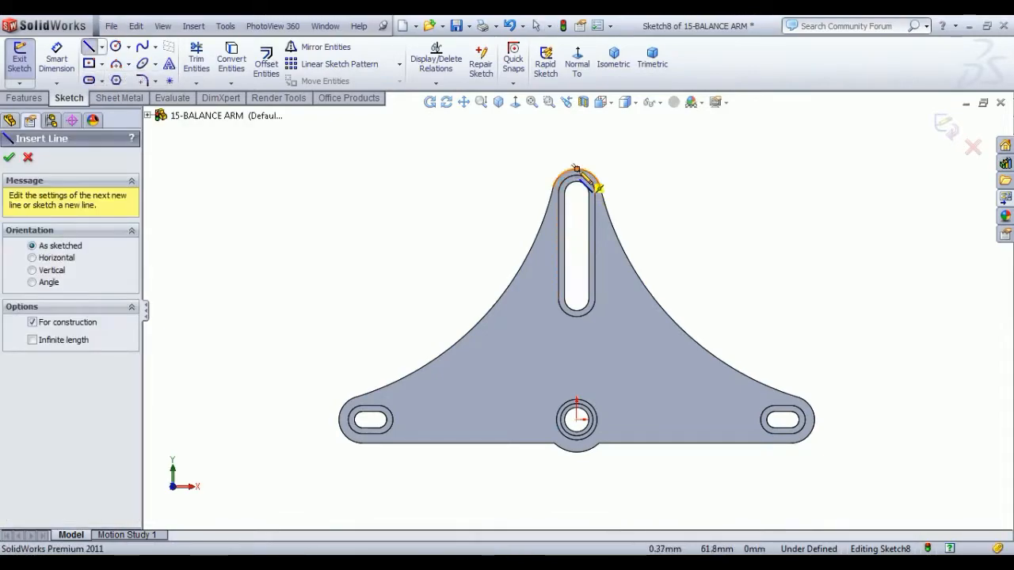
click(577, 169)
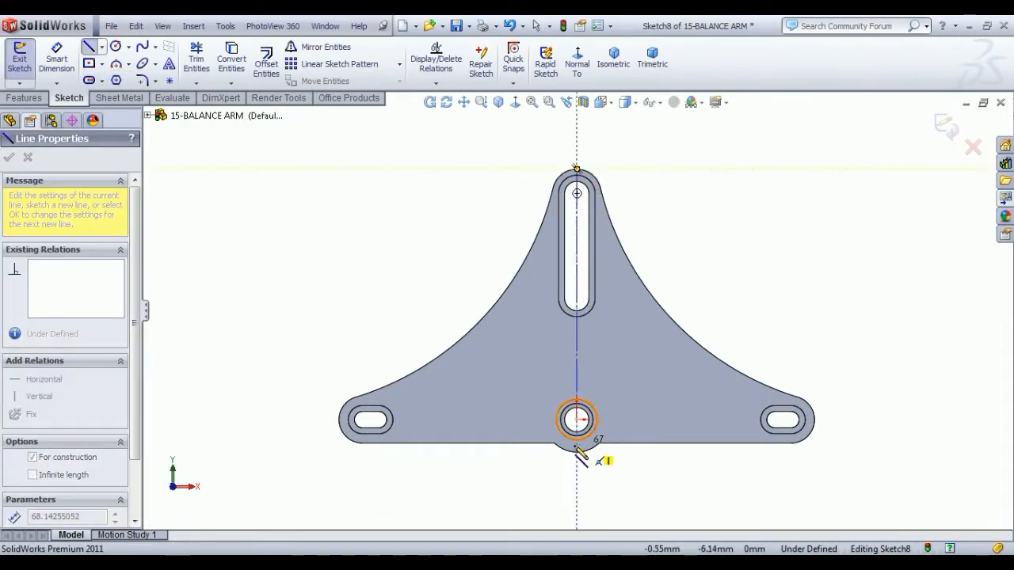
click(577, 452)
right_click(729, 277)
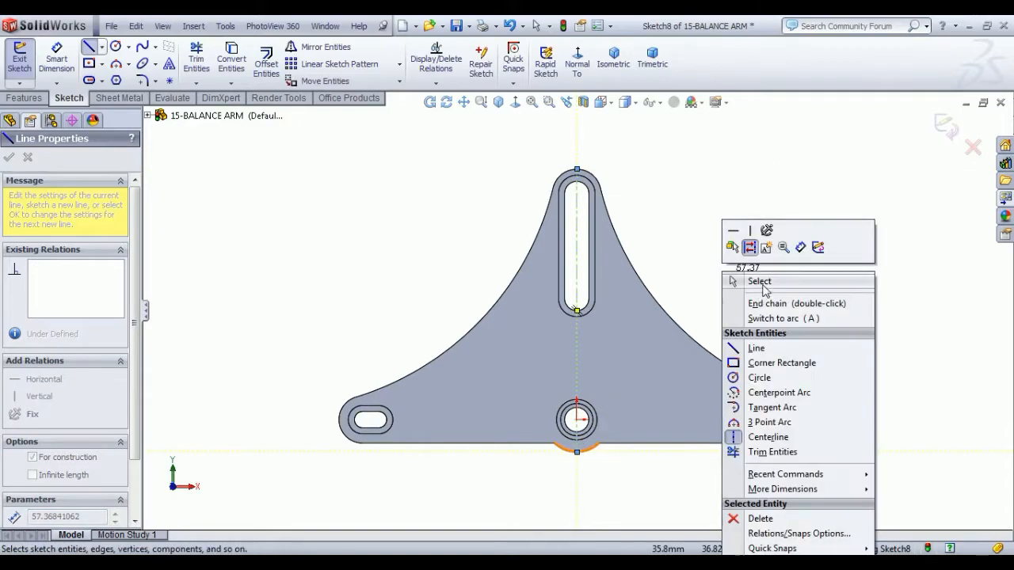
click(741, 280)
Draw an 8 mm radius circle centred on the origin and a circle about 6.35 mm in diameter on the centerline inside the vertical slot
scroll(567, 463, down, 3)
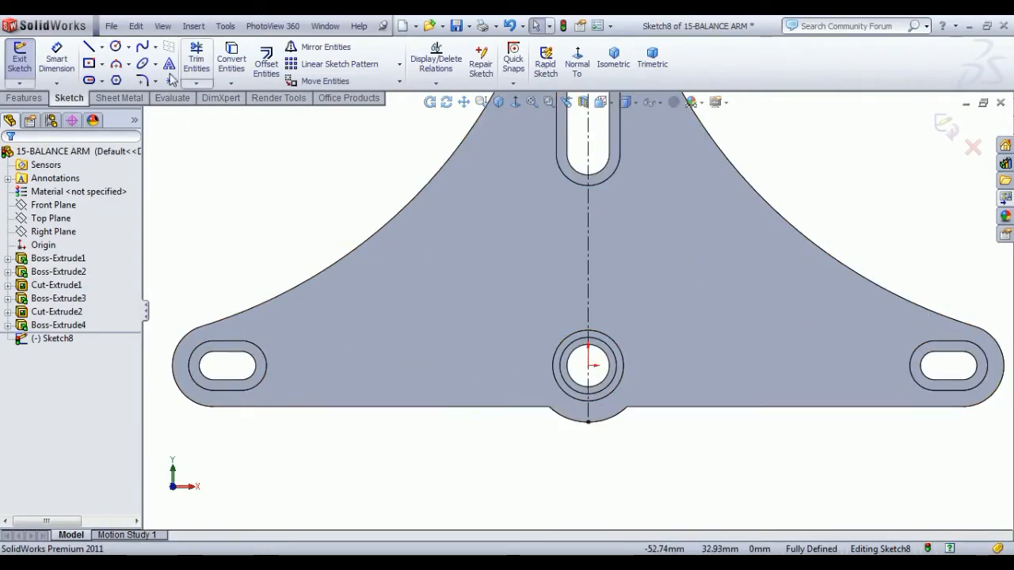
click(115, 48)
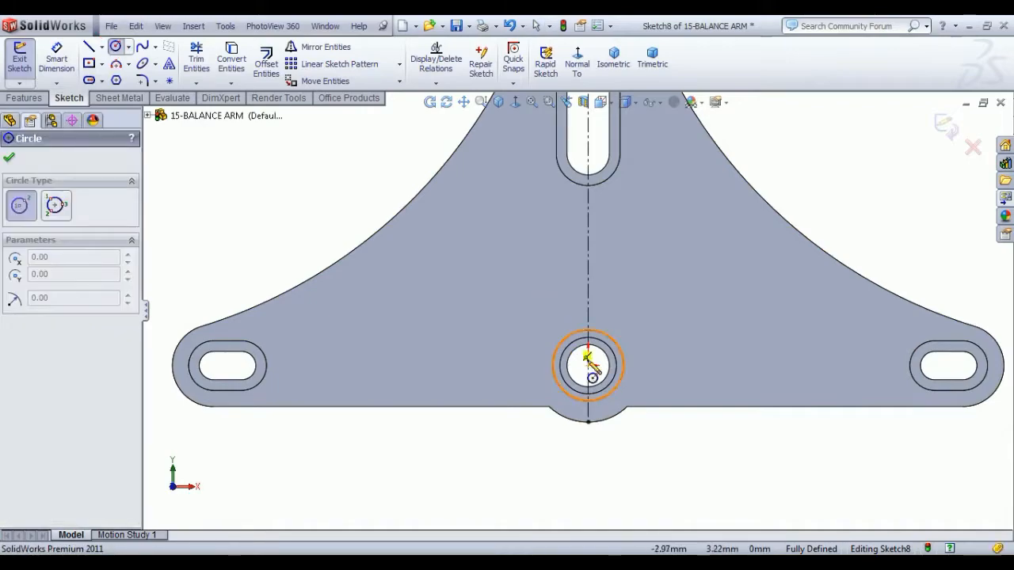
click(587, 366)
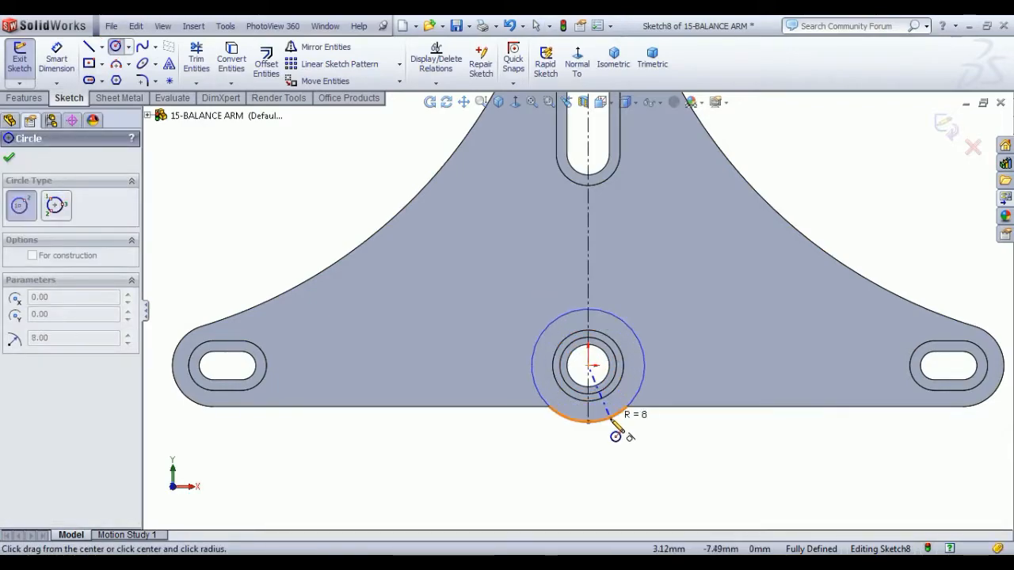
click(612, 420)
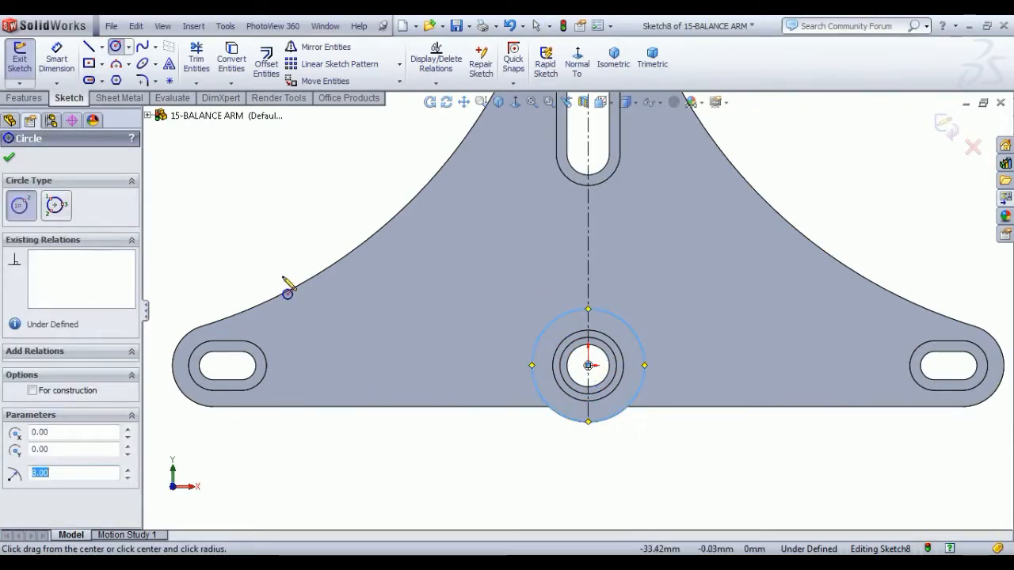
scroll(590, 238, up, 2)
click(584, 163)
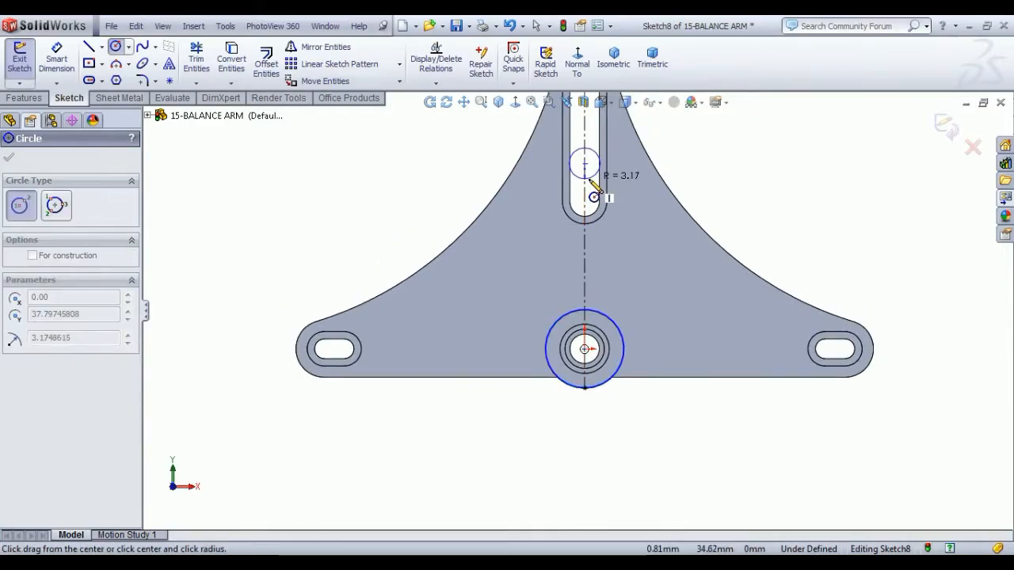
click(589, 180)
right_click(340, 143)
click(375, 156)
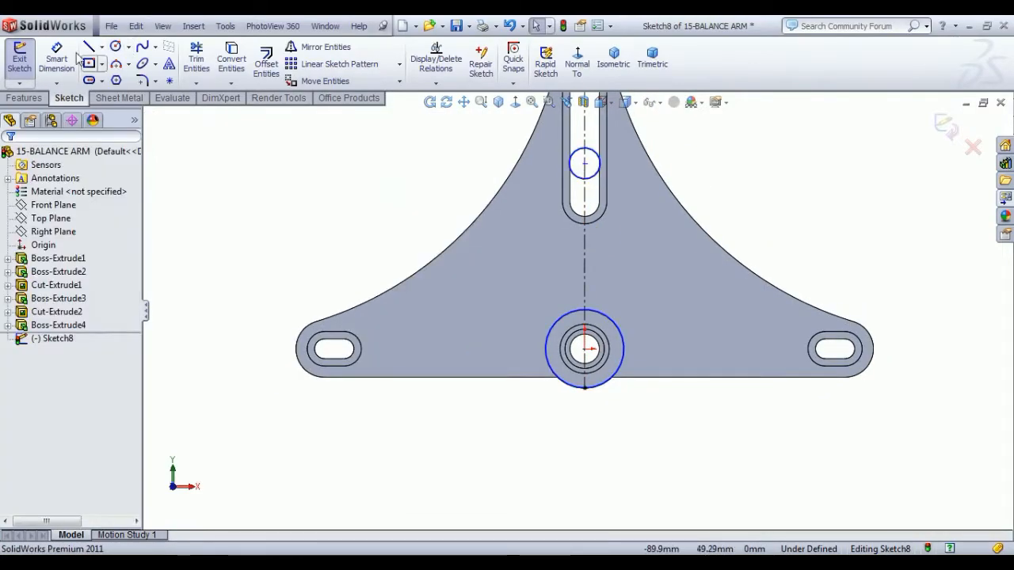
Dimension the diameters of the origin circle and the slot circle, setting both to 16 mm
click(63, 62)
click(625, 373)
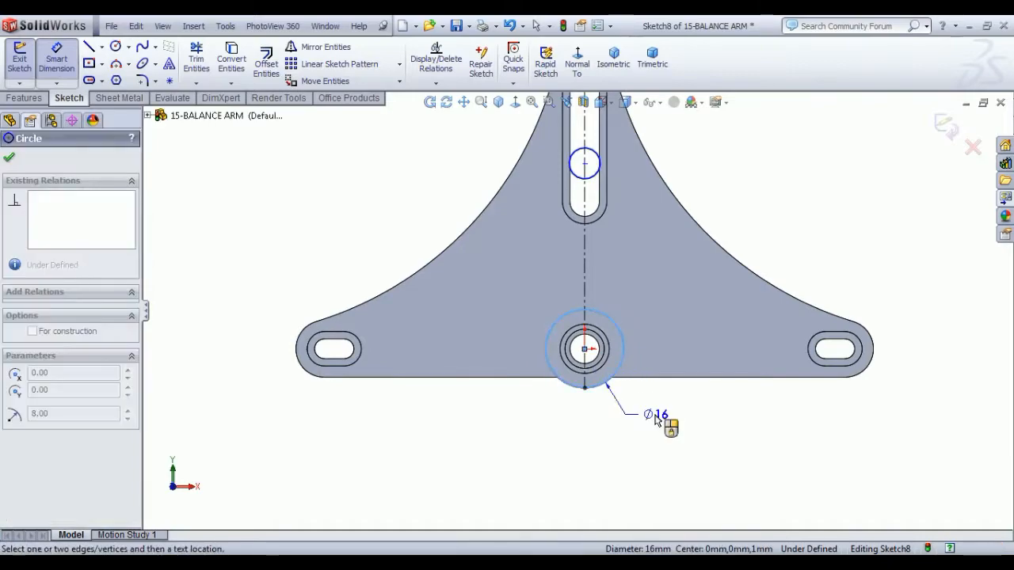
click(656, 420)
text(16)
key(Return)
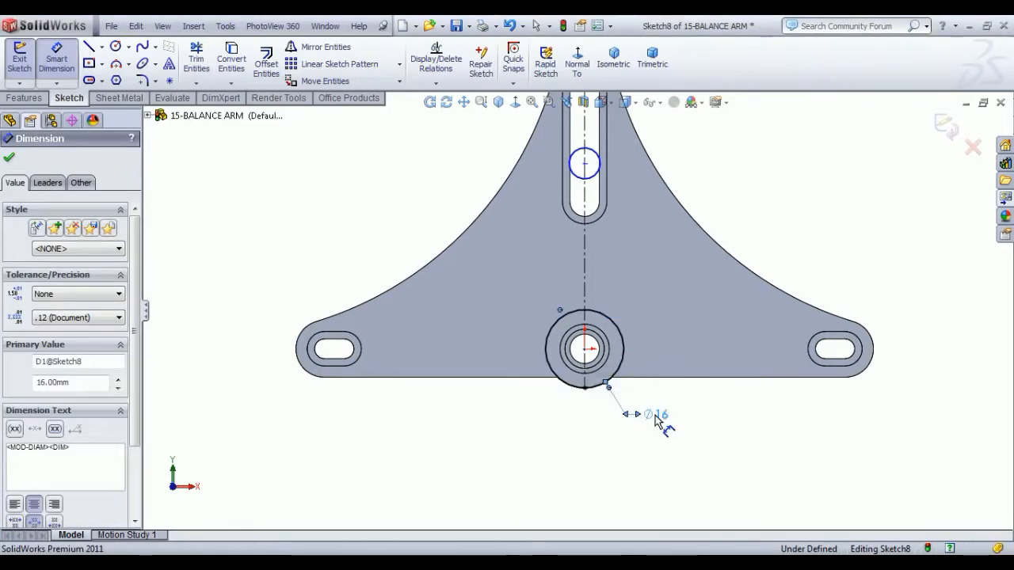
click(592, 176)
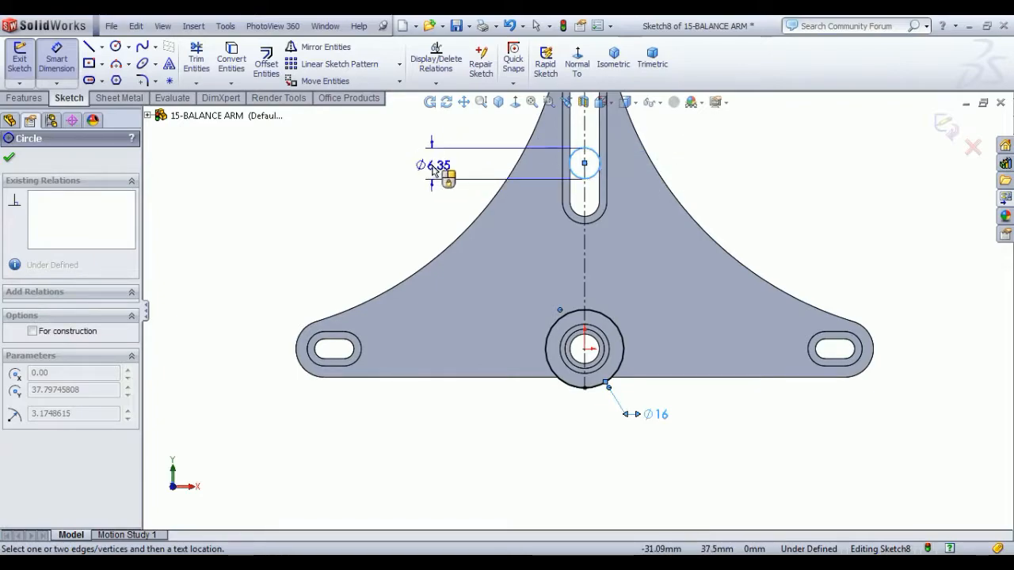
click(434, 171)
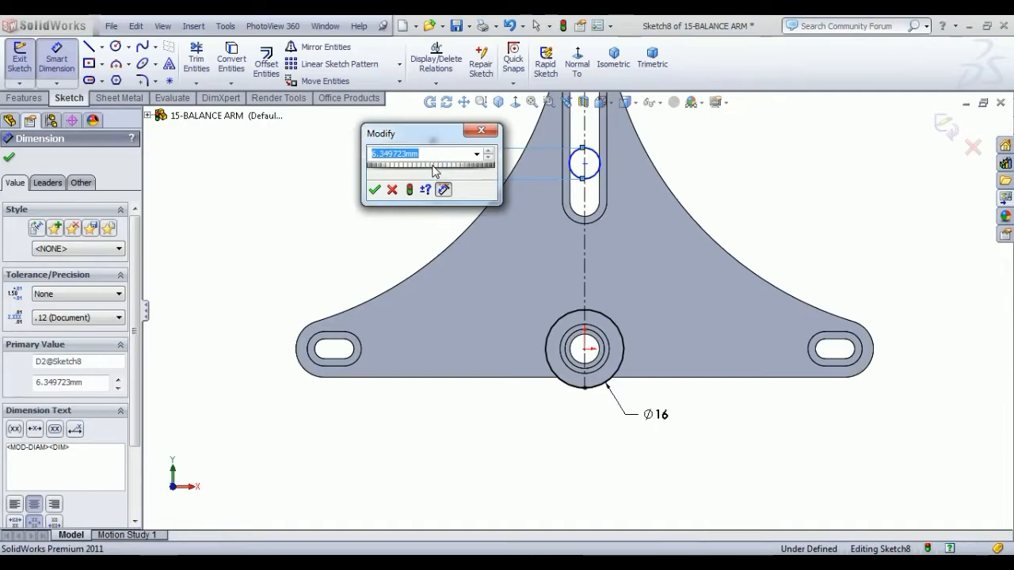
key(Return)
key(f)
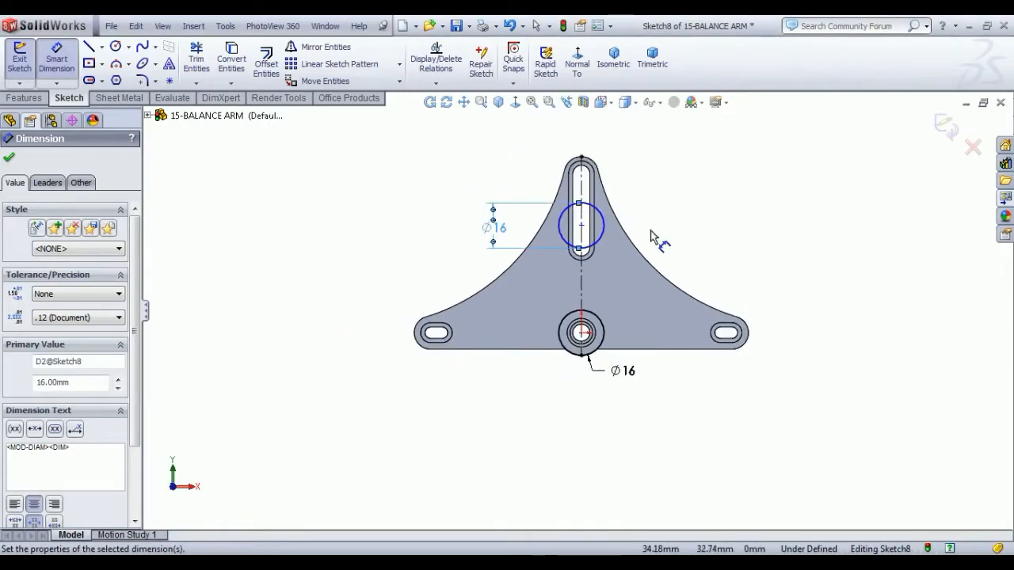
Dimension the vertical distance from the slot's upper arc centre to the upper circle's centre as 23.50 mm
scroll(588, 187, down, 4)
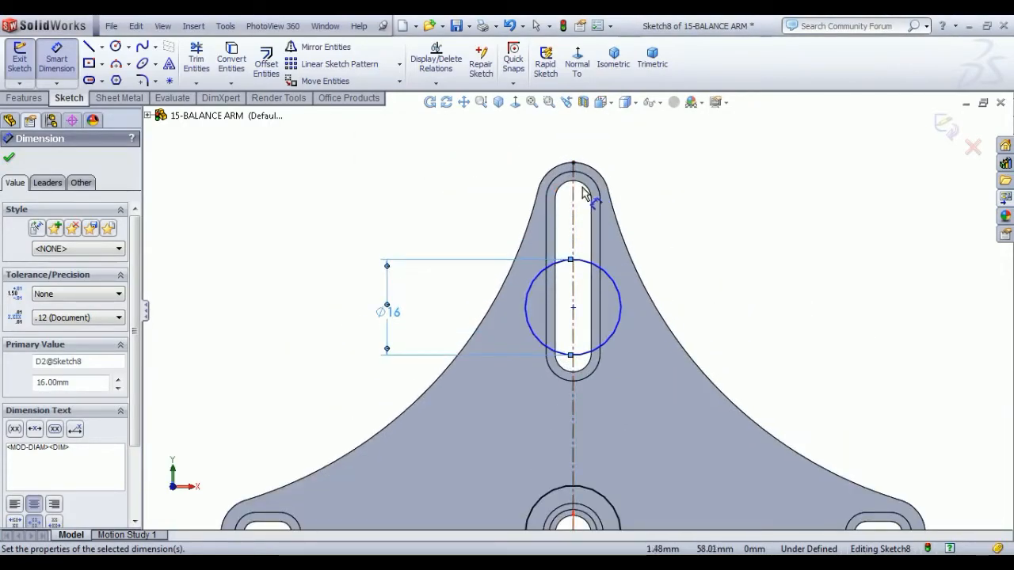
click(586, 192)
click(602, 266)
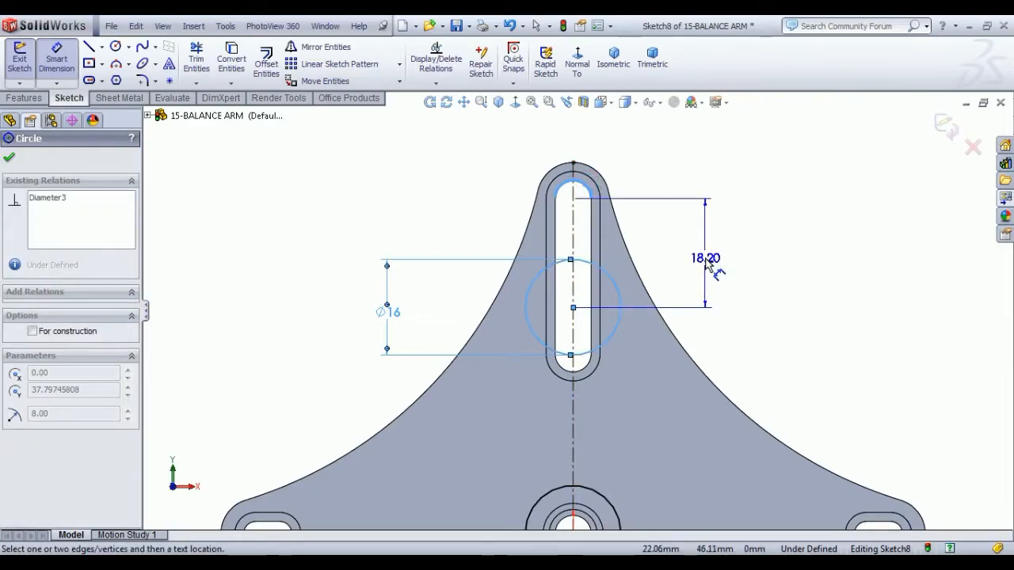
click(708, 263)
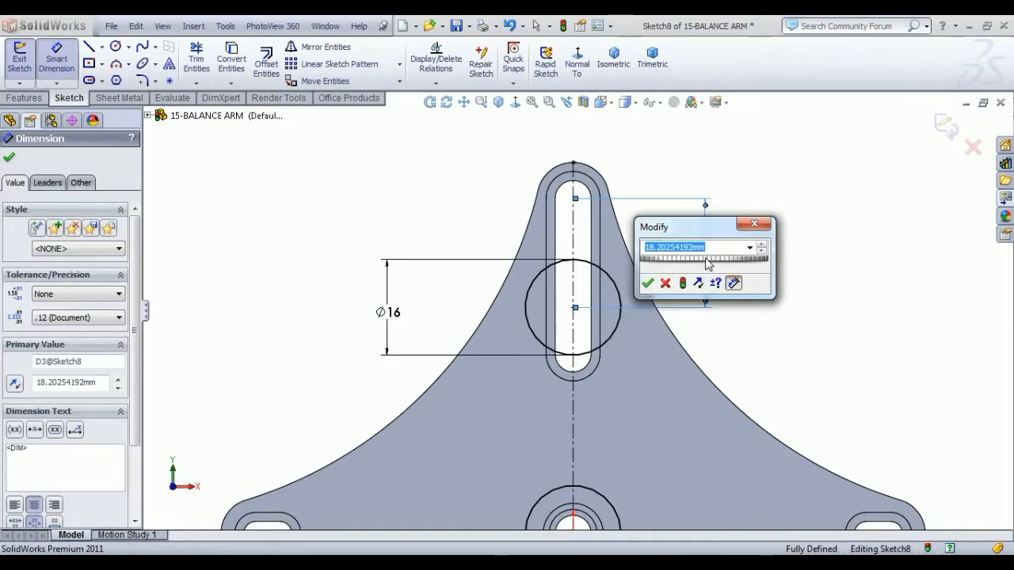
text(23.50)
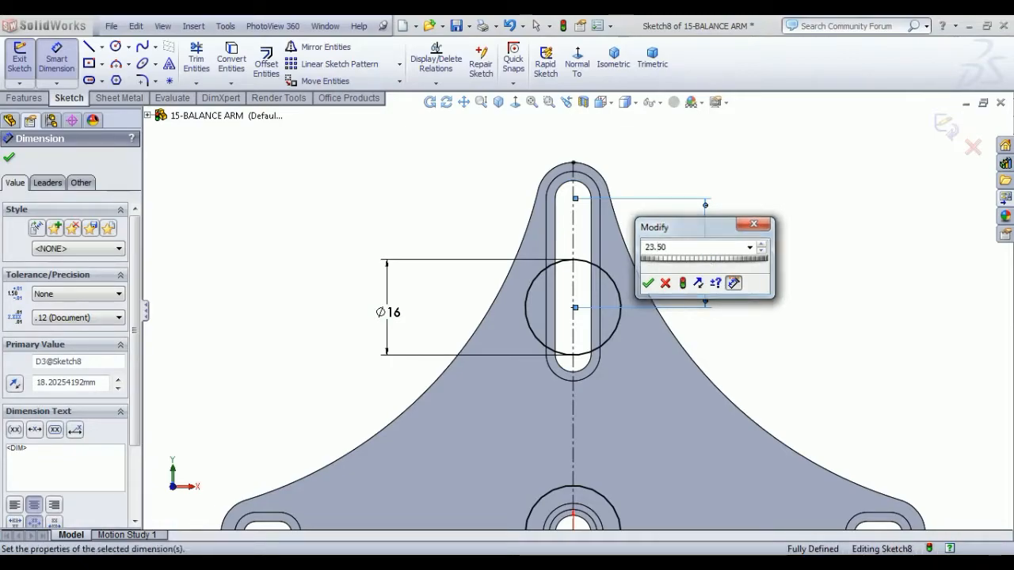
key(Return)
click(817, 339)
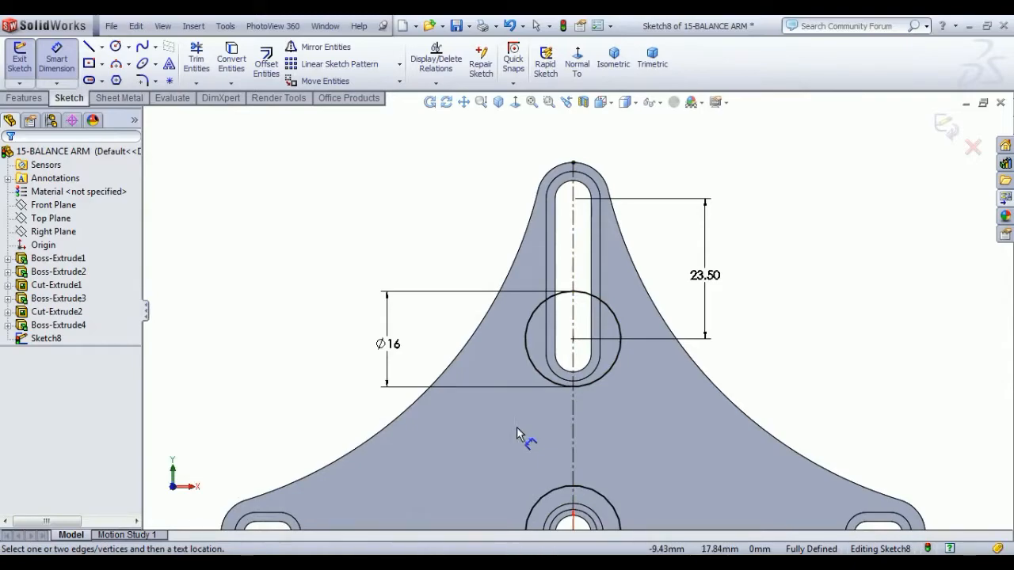
Draw a vertical line just left of the centerline, running from the upper 16 mm circle down to the circle around the origin
click(91, 47)
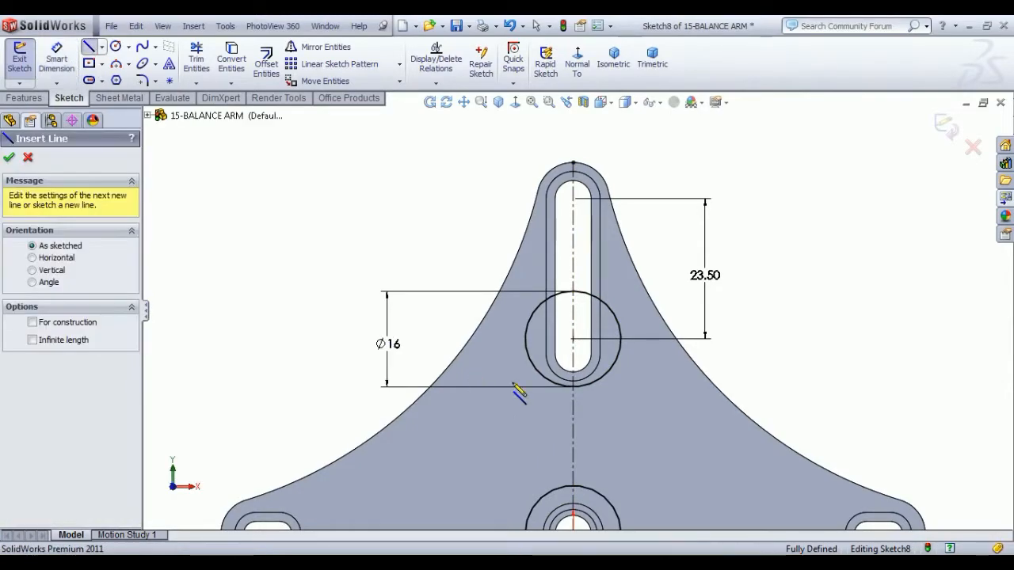
click(571, 388)
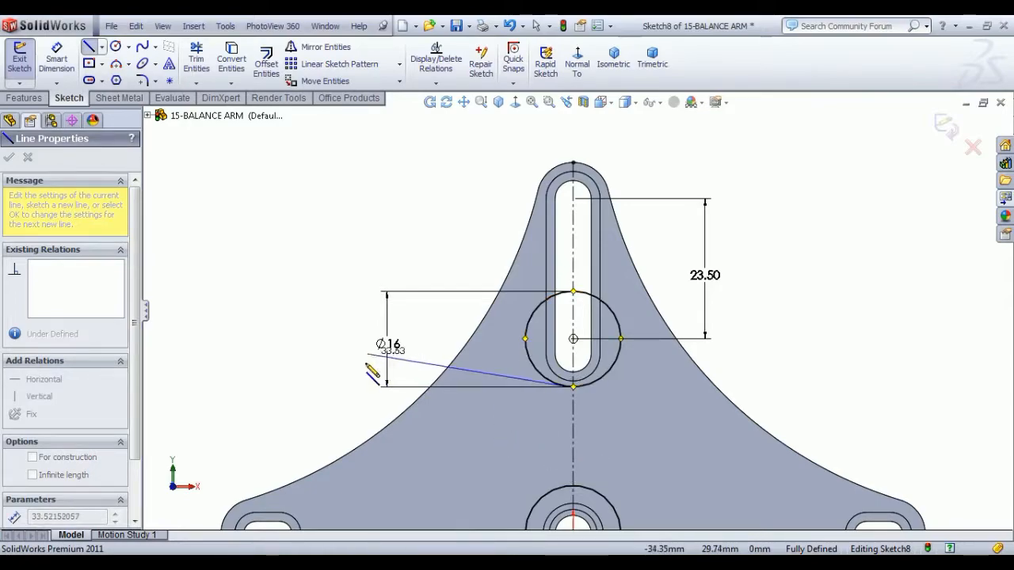
key(Escape)
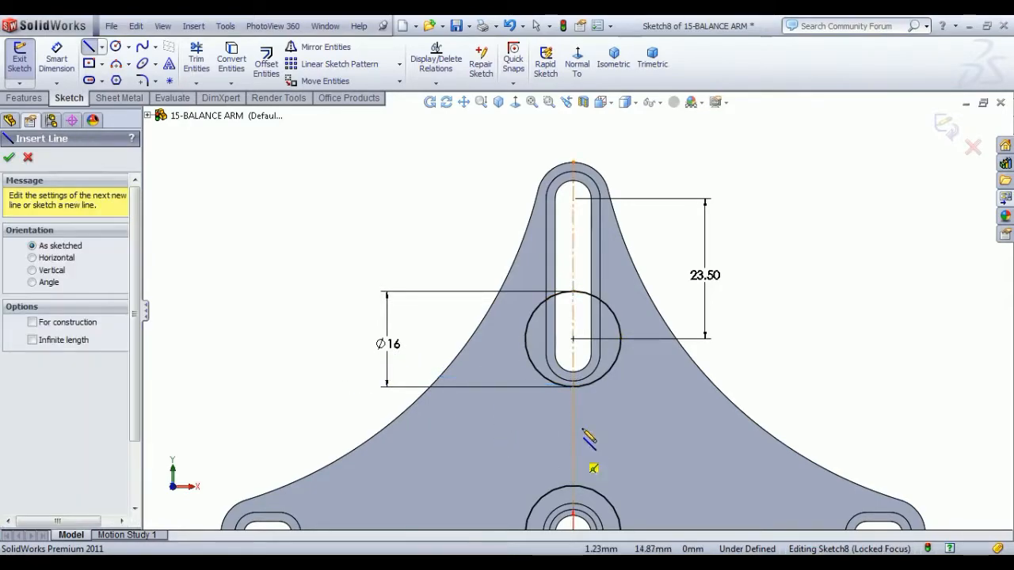
click(572, 387)
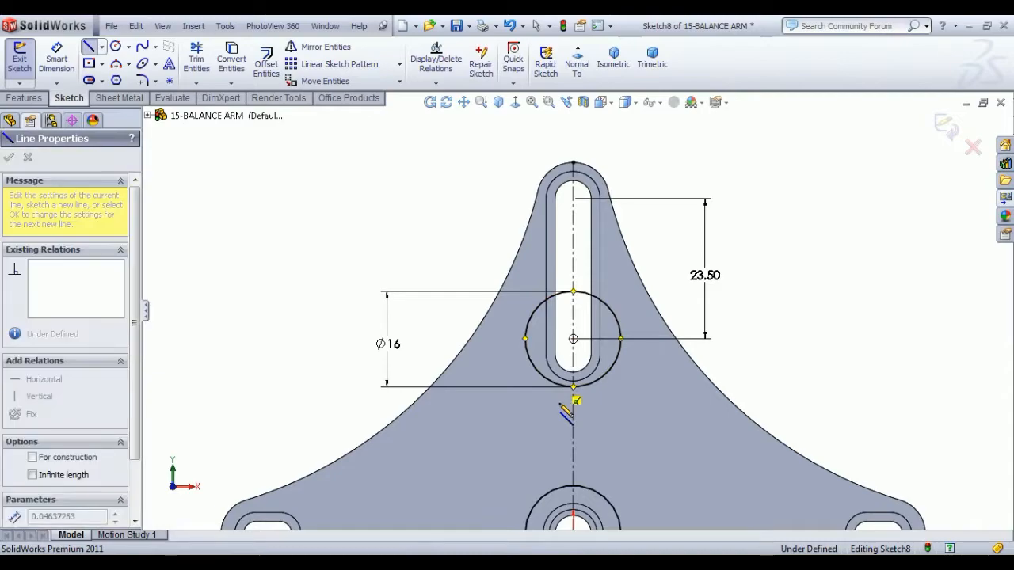
click(563, 491)
scroll(563, 491, down, 2)
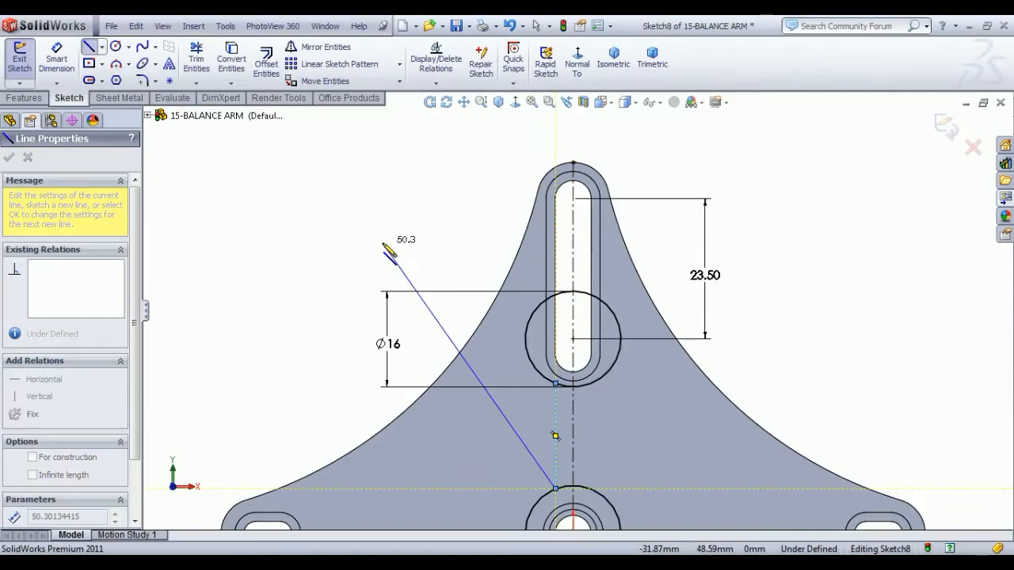
right_click(400, 237)
click(412, 251)
scroll(508, 468, down, 1)
scroll(508, 472, down, 3)
key(l)
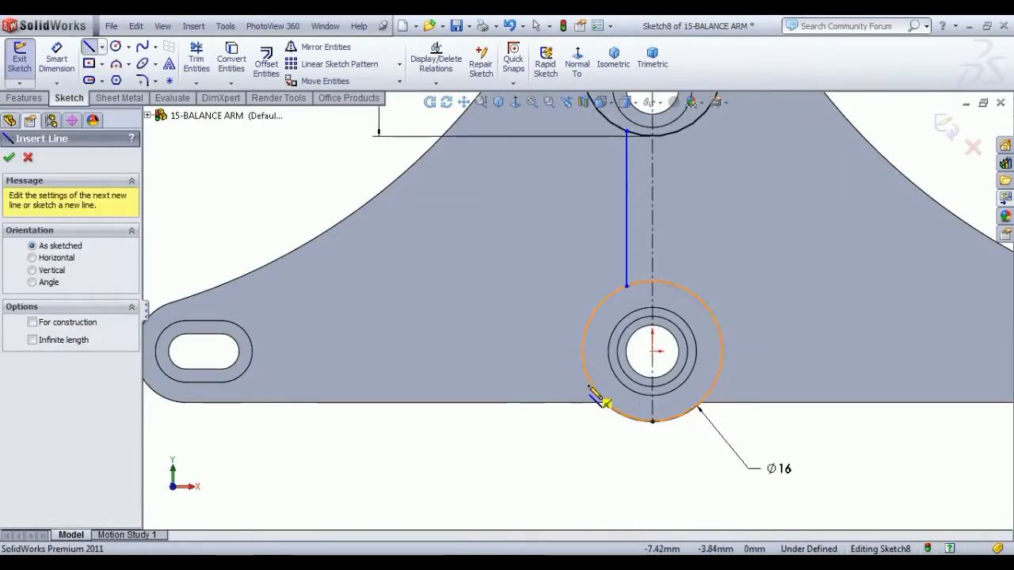
click(603, 396)
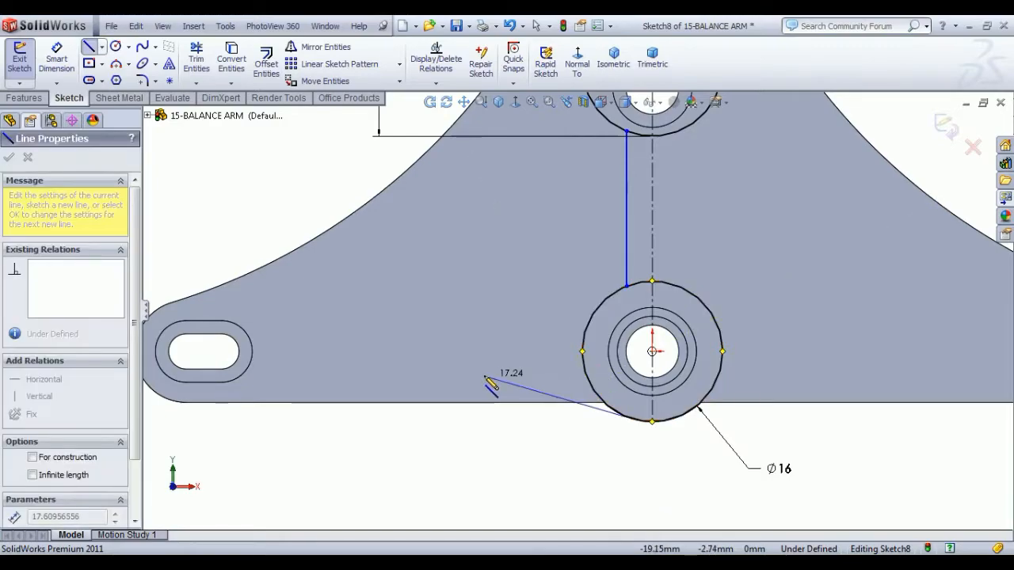
key(Escape)
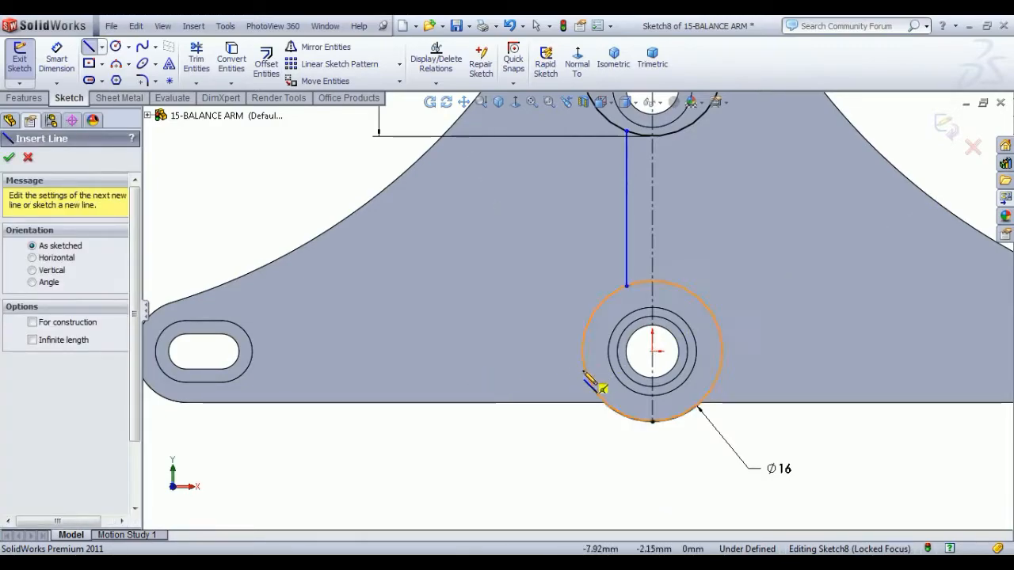
click(583, 371)
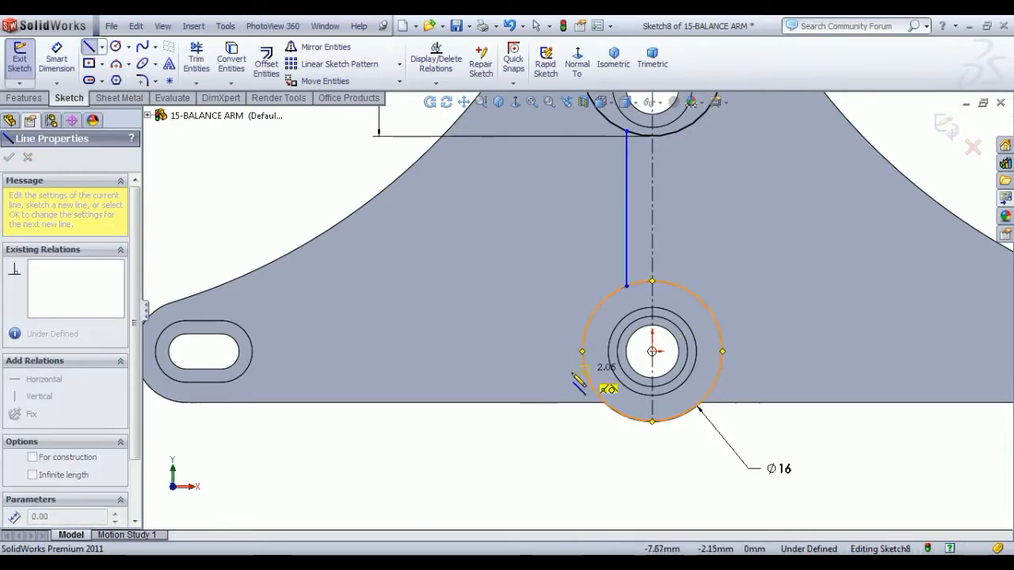
key(Escape)
click(603, 400)
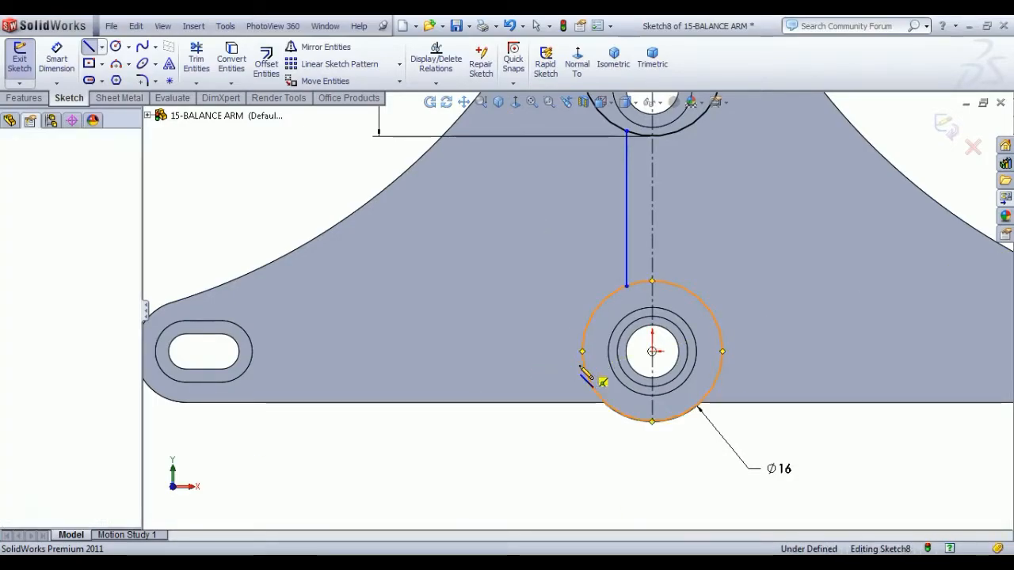
key(Escape)
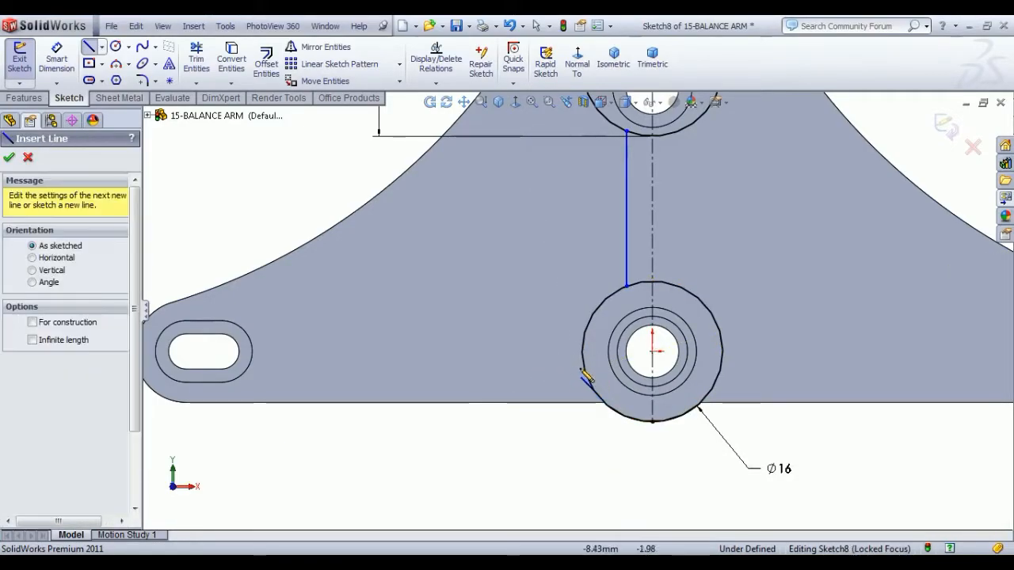
Draw a horizontal line about 32 mm long from the left side of the origin circle toward the plate's left slot
click(585, 371)
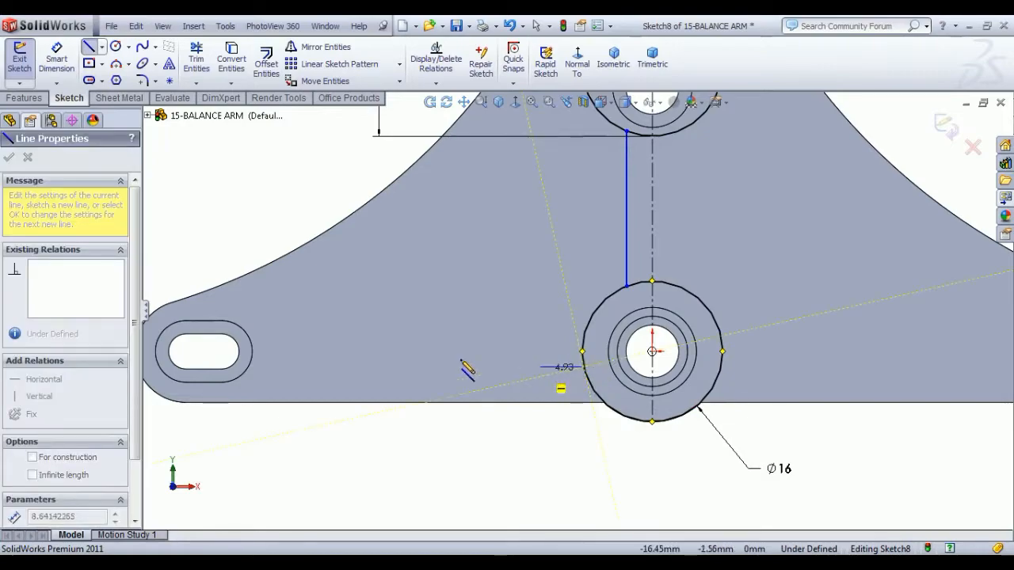
click(305, 367)
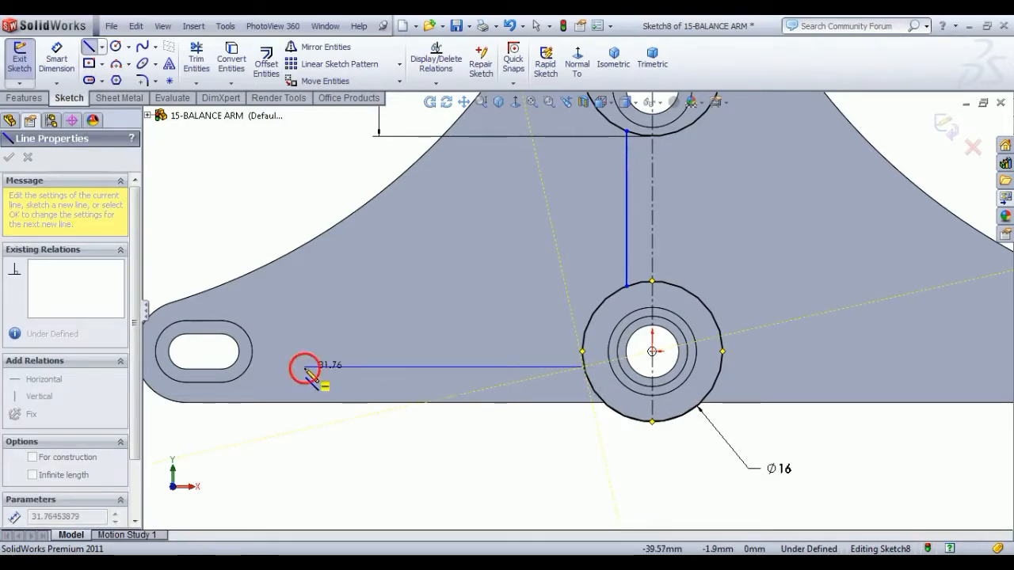
right_click(258, 199)
click(301, 228)
key(Escape)
scroll(498, 324, down, 3)
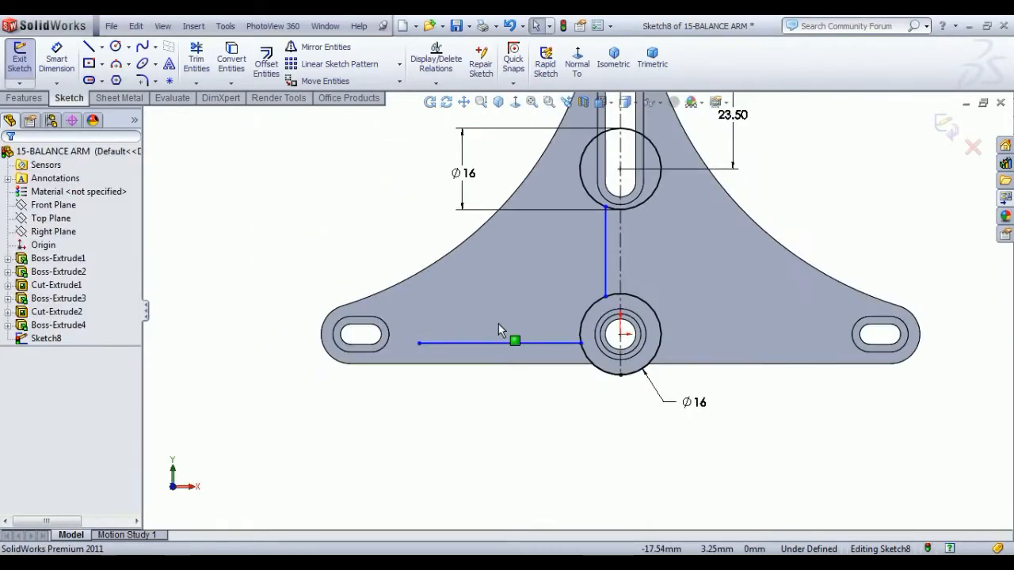
scroll(499, 308, up, 2)
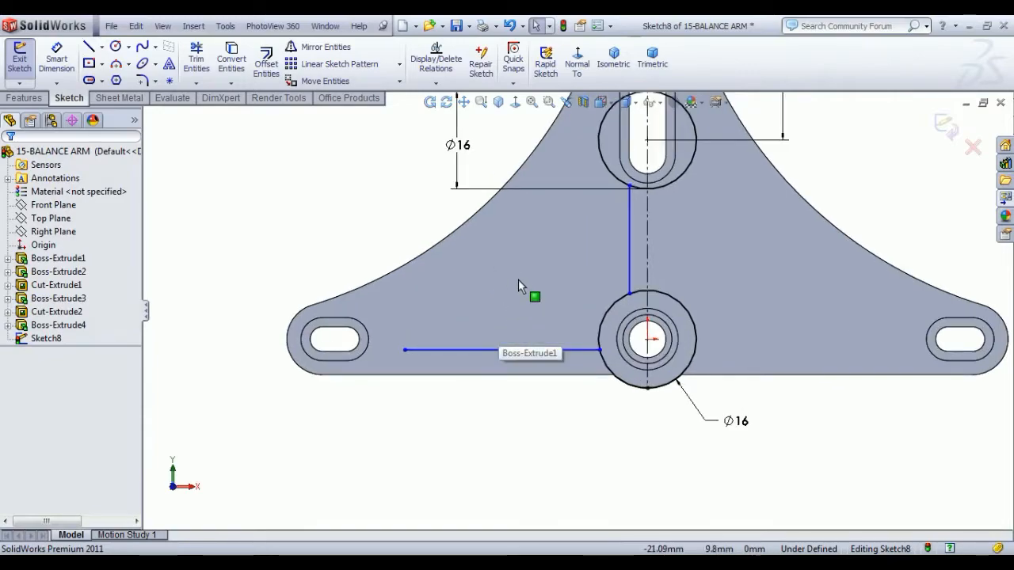
Offset the plate's left curved edge inward by 4 mm without selecting the chain
click(265, 65)
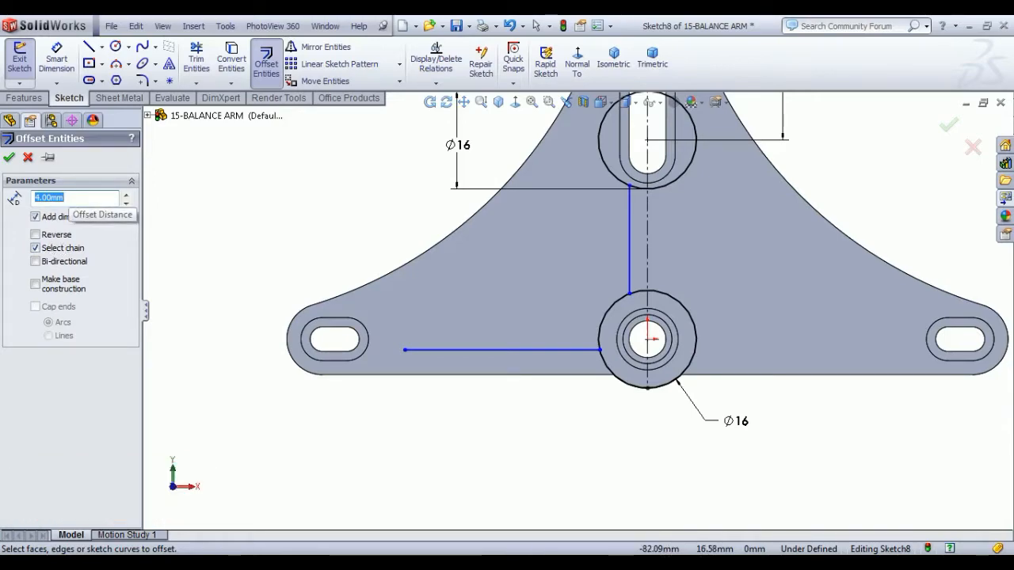
click(35, 248)
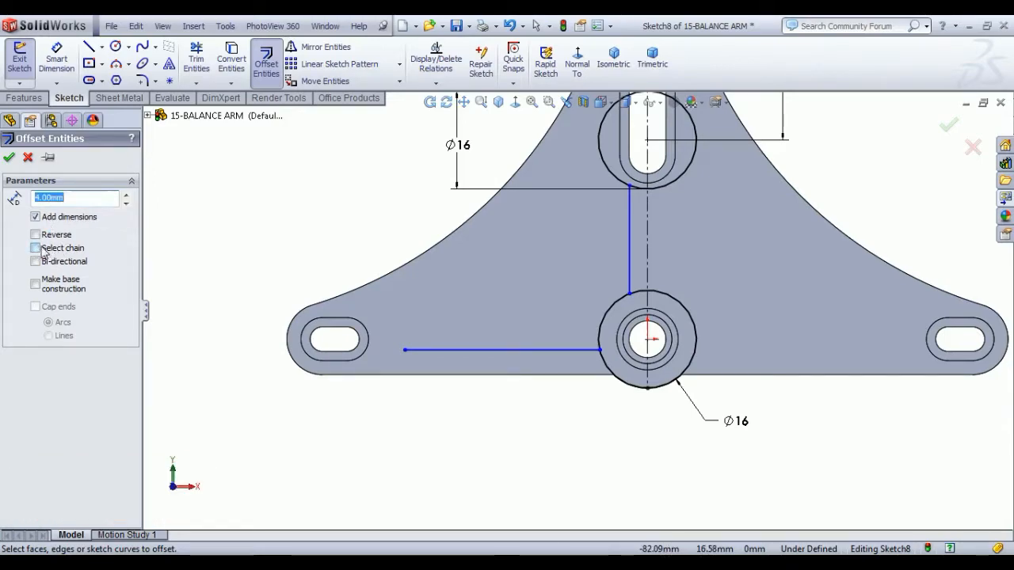
click(453, 233)
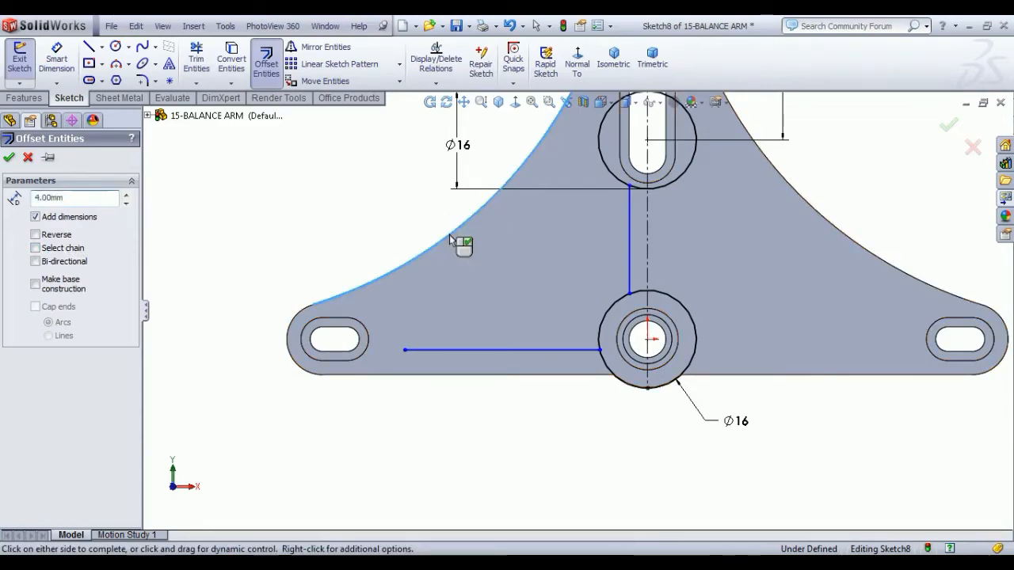
scroll(414, 231, up, 2)
scroll(523, 215, down, 2)
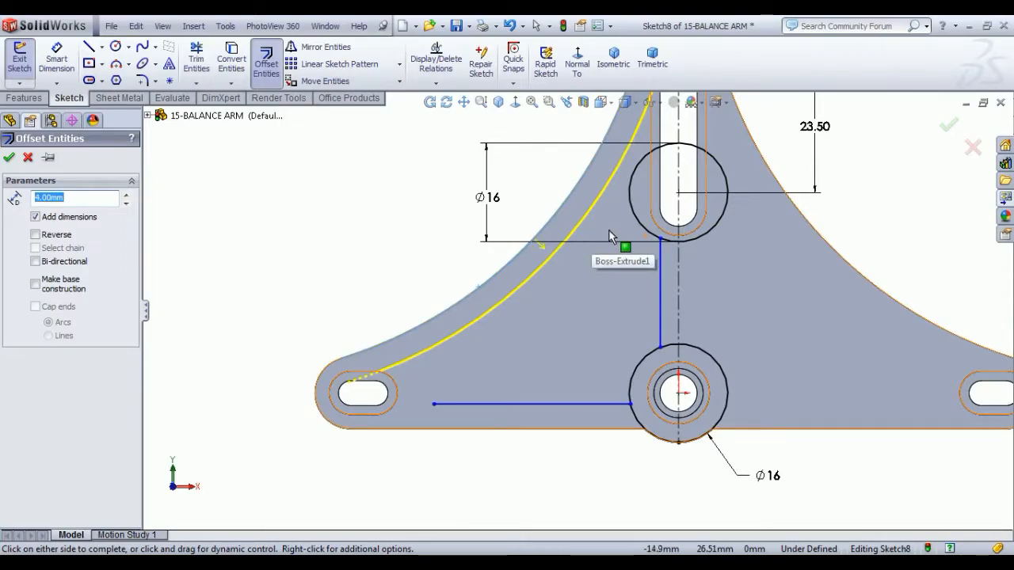
click(10, 157)
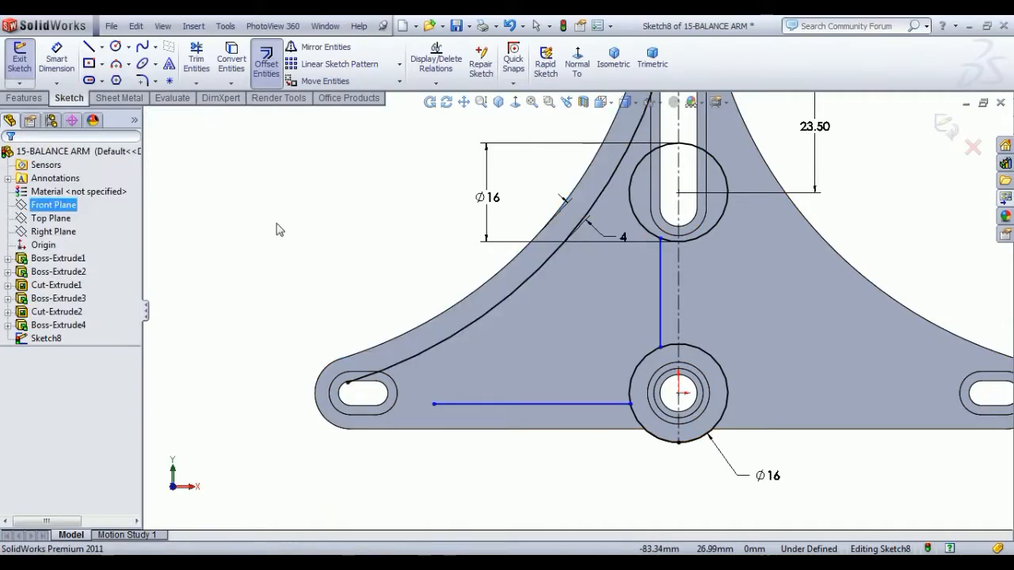
Reposition the 4 mm offset dimension across the gap between edge and arc, and save the part
click(571, 243)
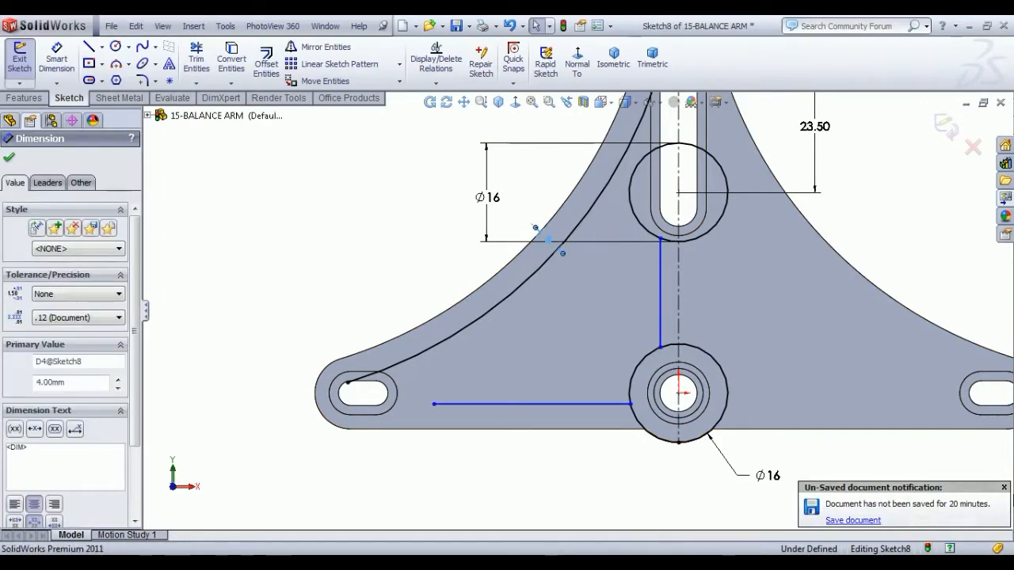
click(1004, 488)
key(ctrl+s)
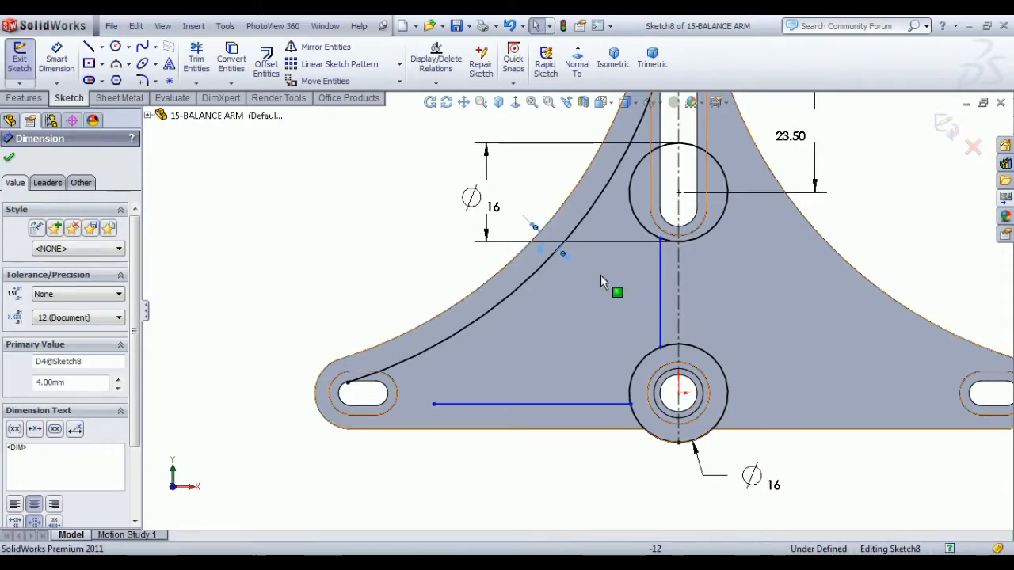
Draw a perimeter circle of about 3.15 mm radius tangent to the offset arc and the upper 16 mm circle
scroll(603, 275, up, 2)
scroll(697, 274, down, 2)
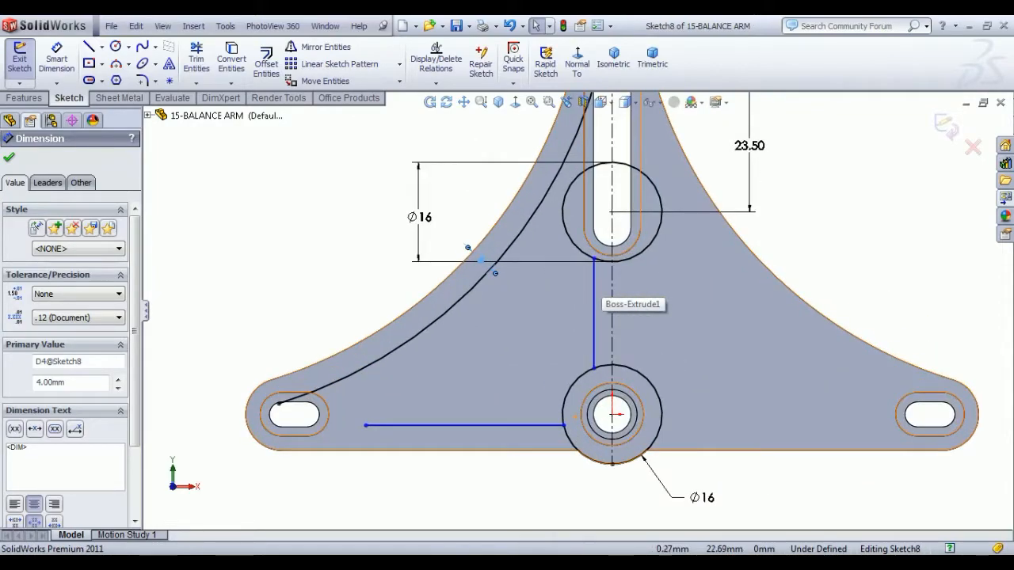
click(116, 49)
click(56, 205)
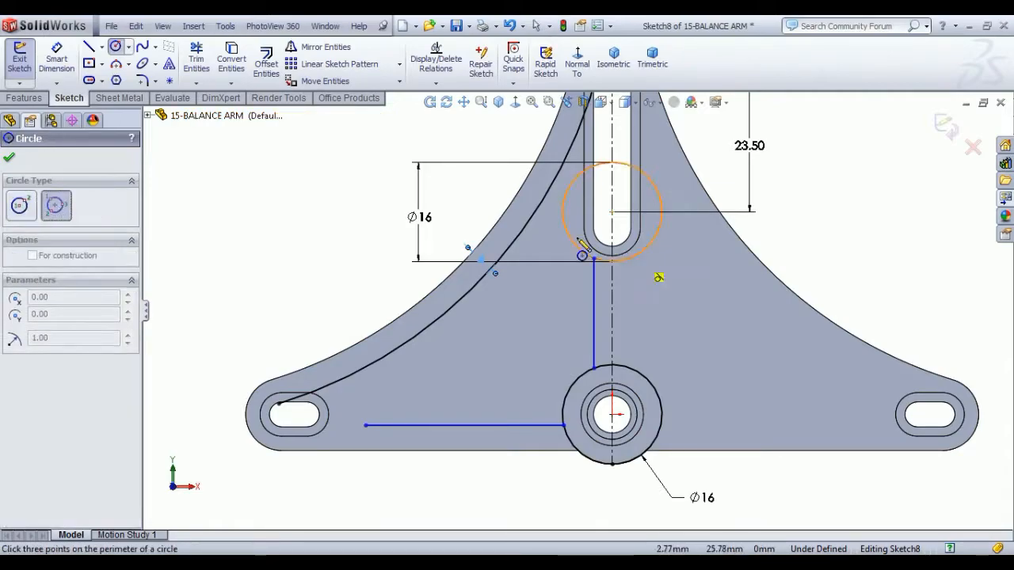
click(533, 239)
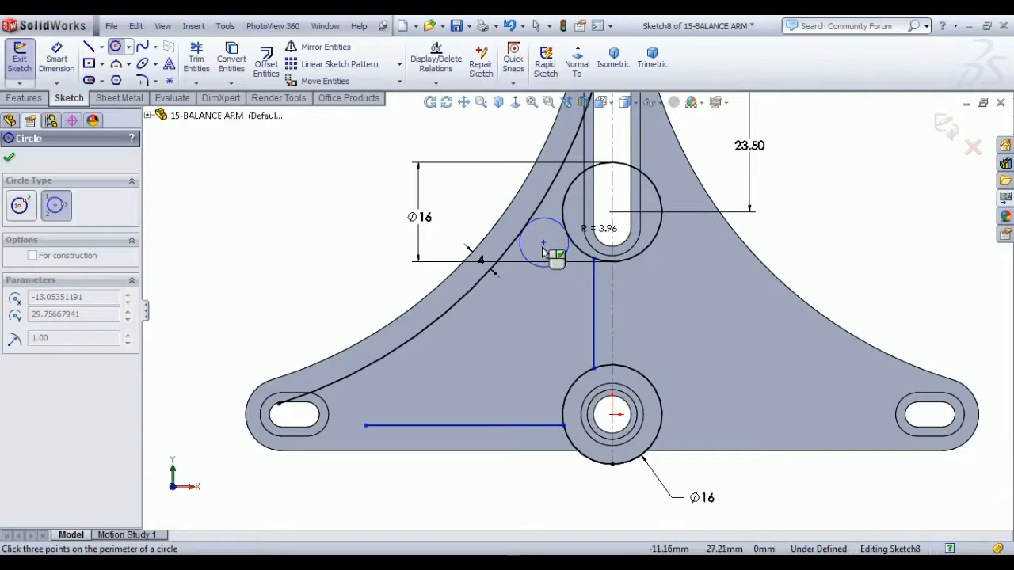
click(547, 251)
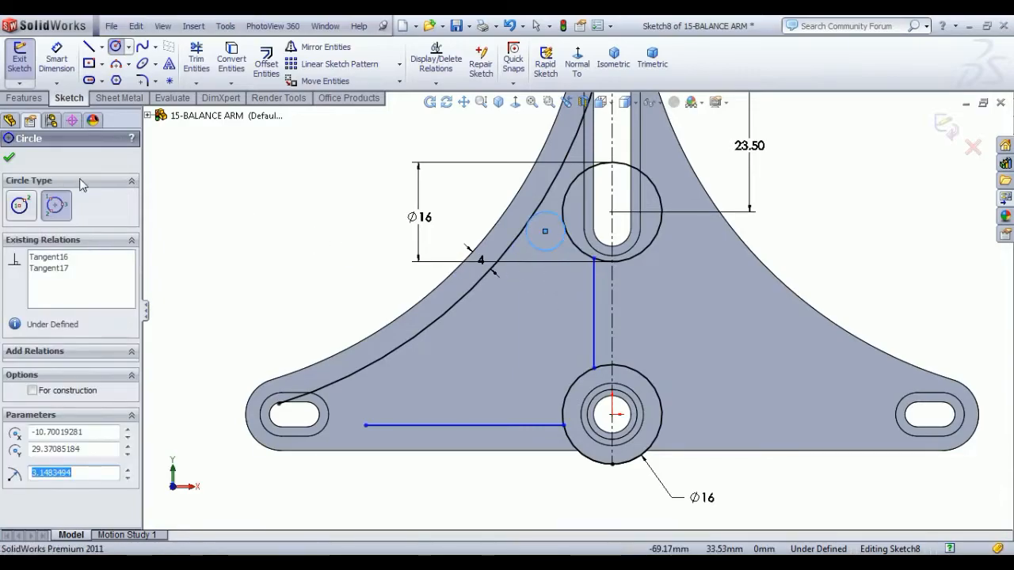
Dimension the small tangent circle's diameter as 4 mm
click(56, 59)
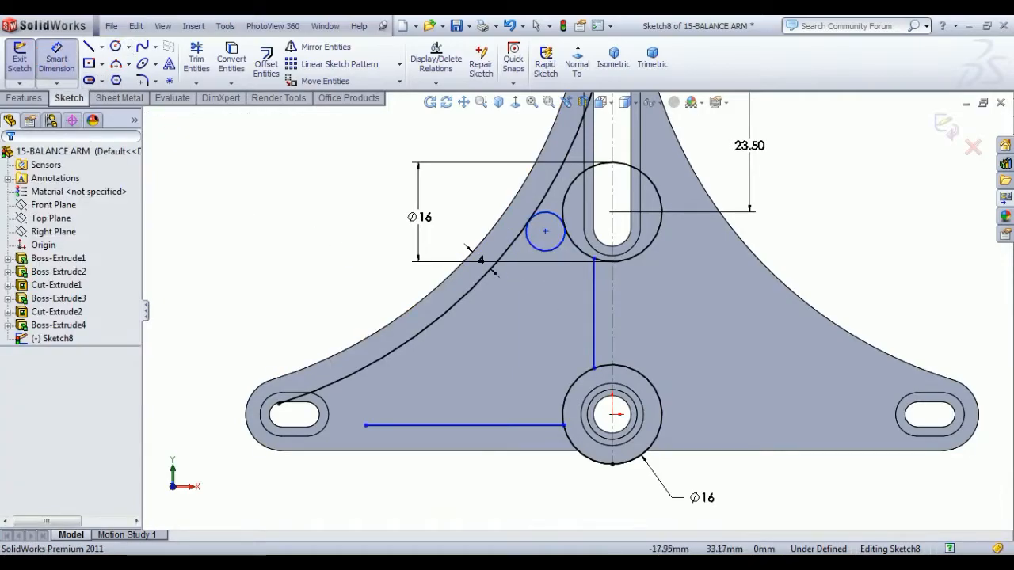
click(517, 217)
click(478, 150)
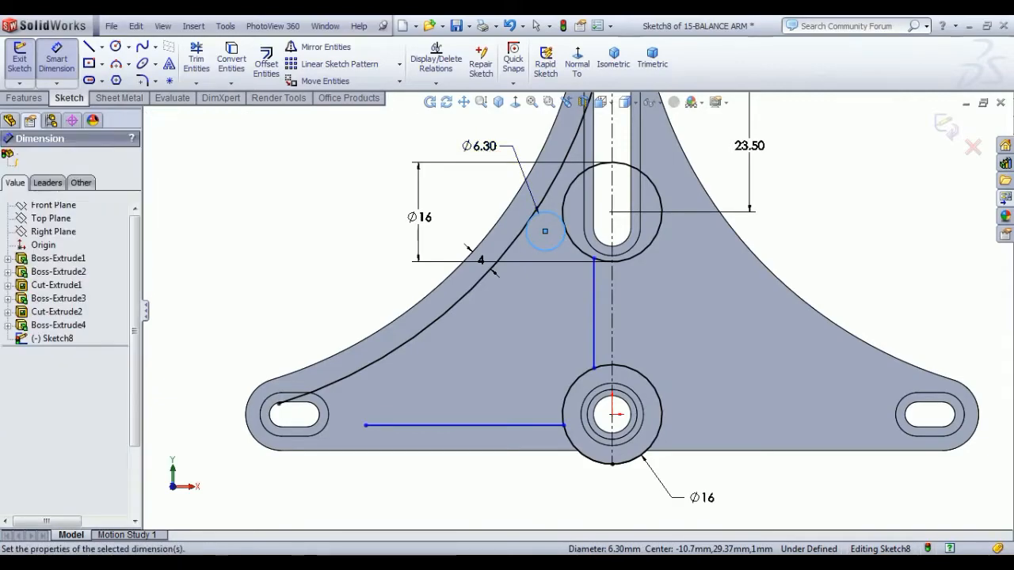
text(4)
key(Return)
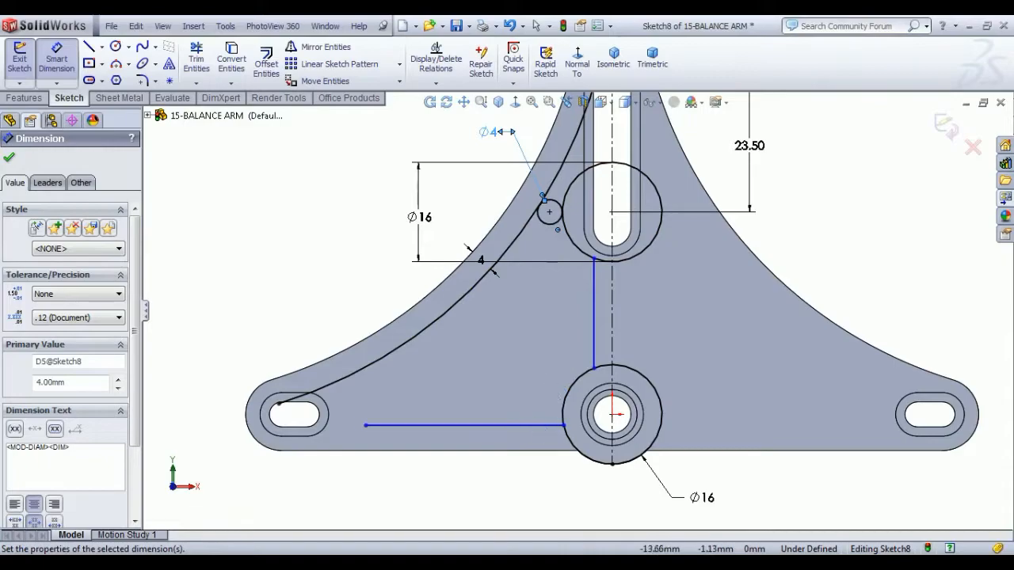
Dimension the vertical distance between the horizontal line and the bottom of the origin circle as 7.50 mm
click(541, 426)
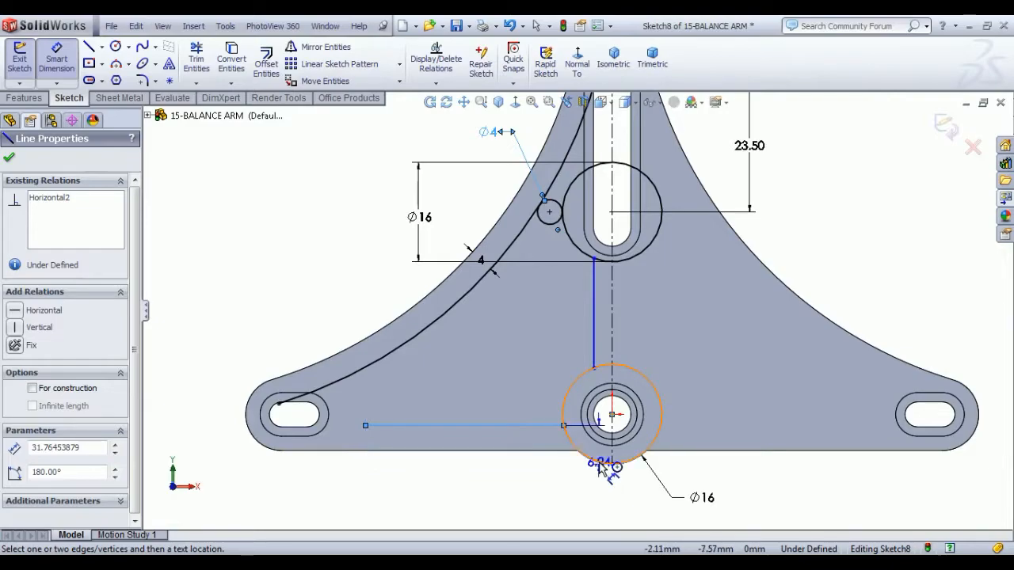
click(599, 468)
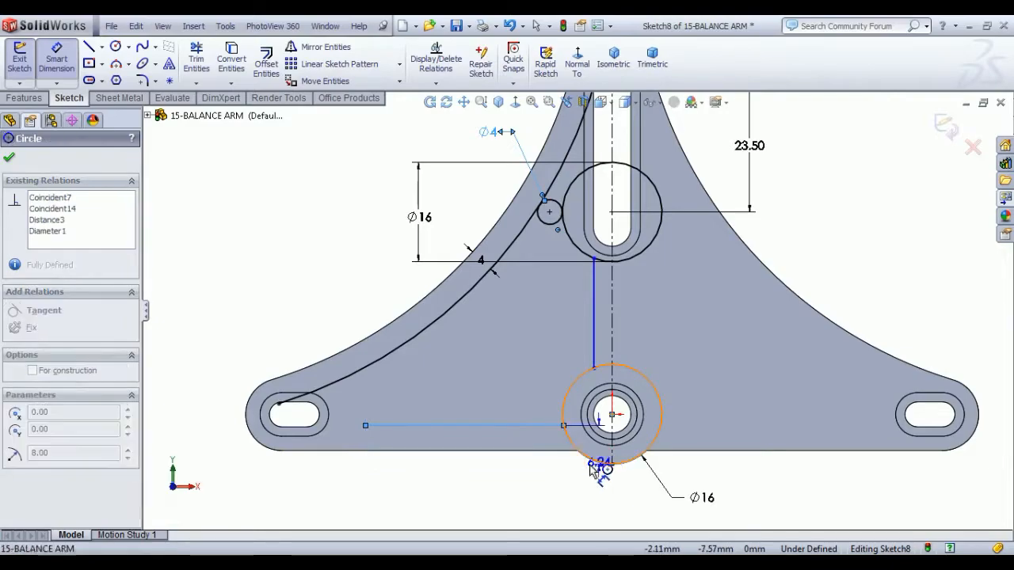
click(475, 491)
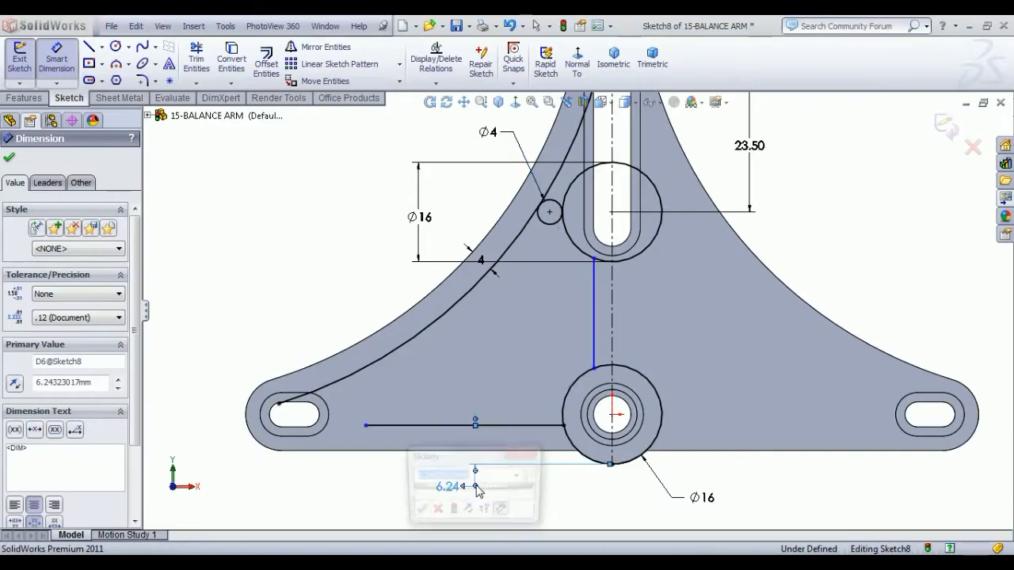
text(7.50)
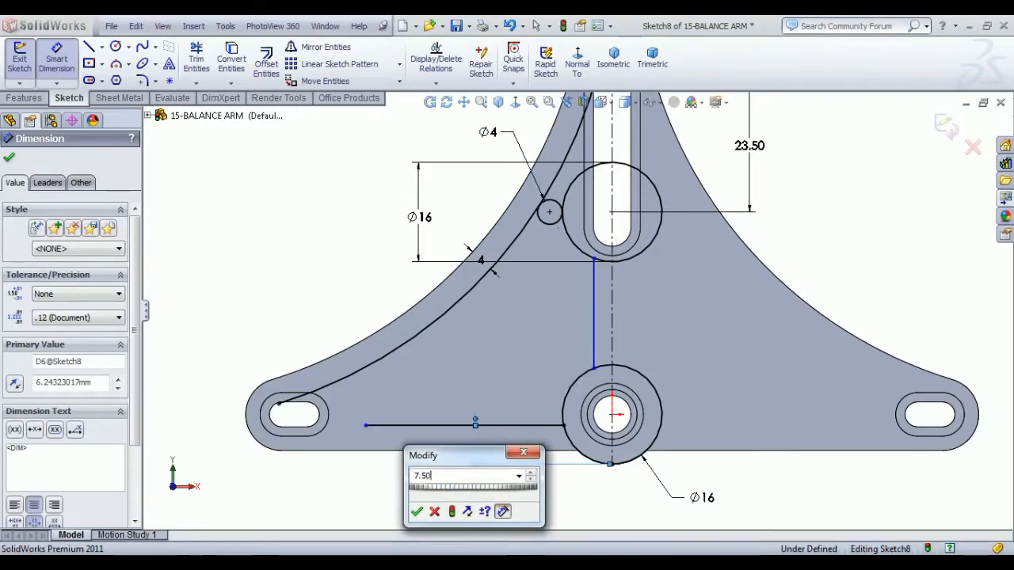
key(Return)
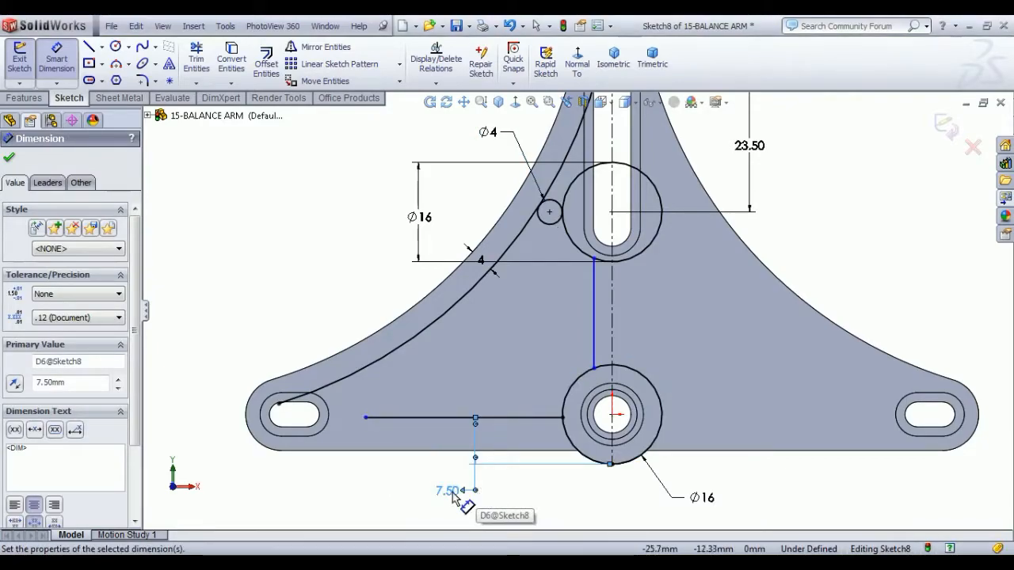
Draw a perimeter circle of about 5.22 mm radius tangent to the offset arc and the lower horizontal line
click(116, 47)
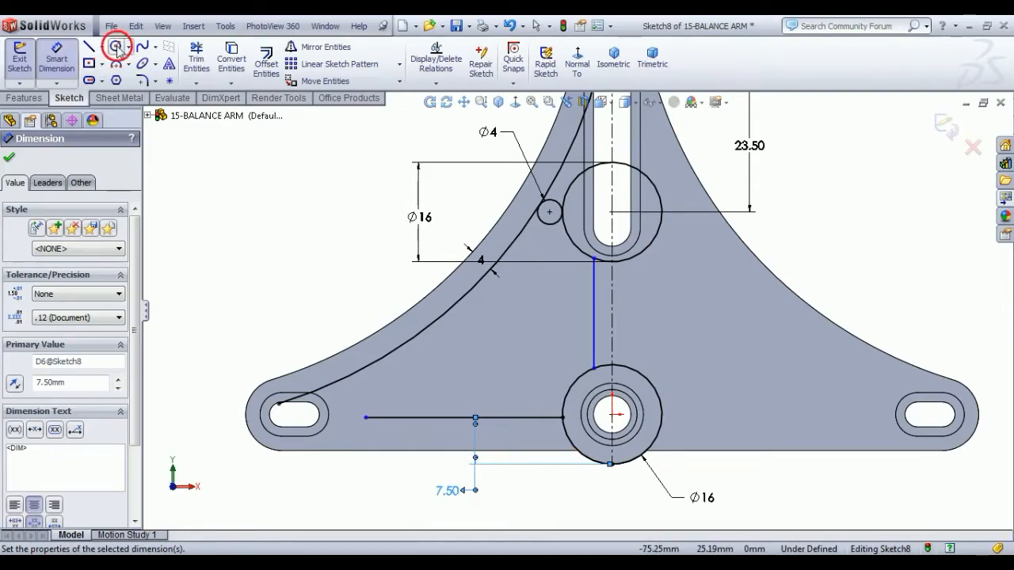
click(59, 209)
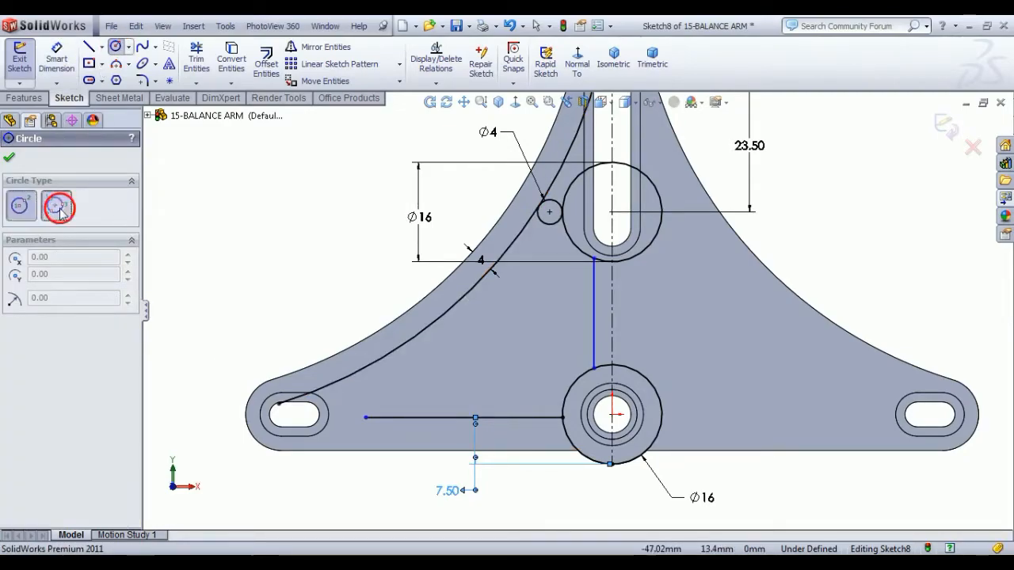
click(386, 356)
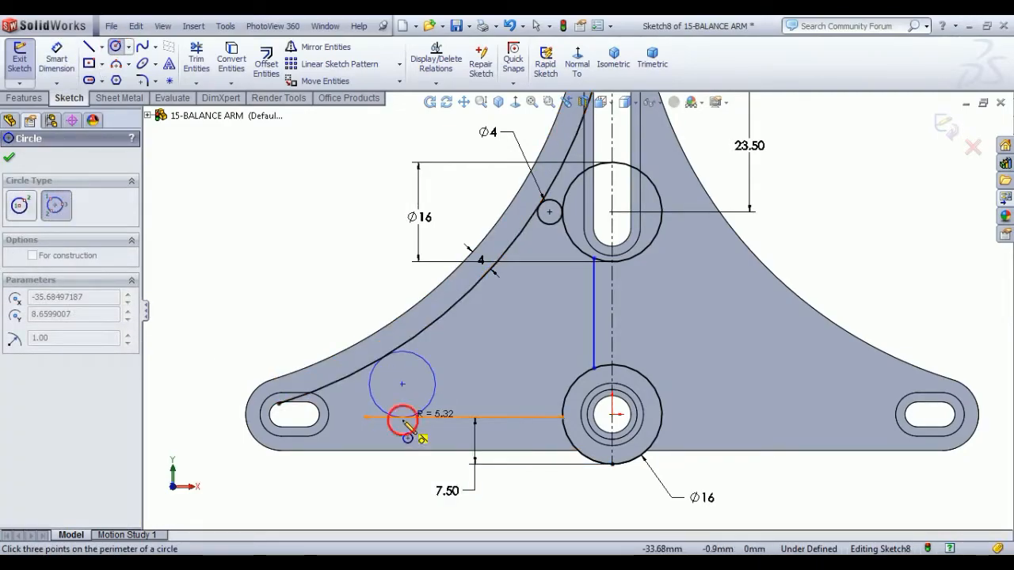
click(404, 417)
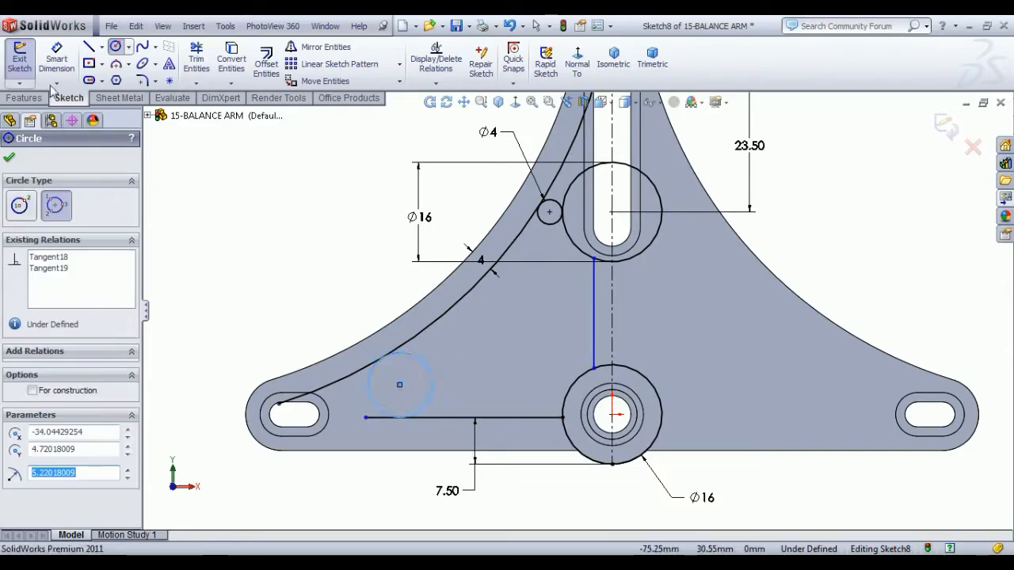
Dimension the diameter of the circle between the offset arc and the horizontal line as 8 mm
click(56, 60)
click(433, 382)
click(269, 297)
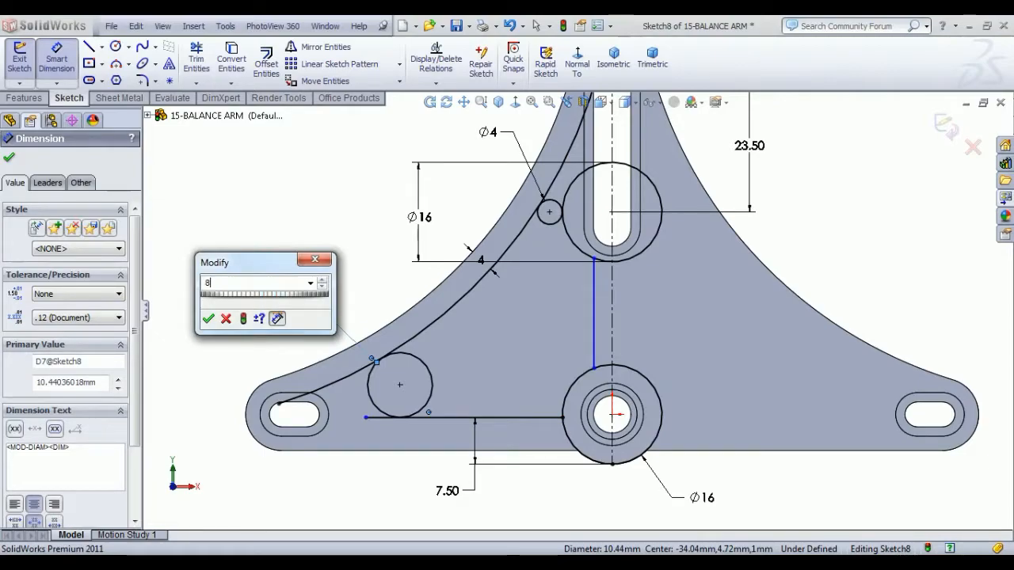
key(Return)
right_click(302, 285)
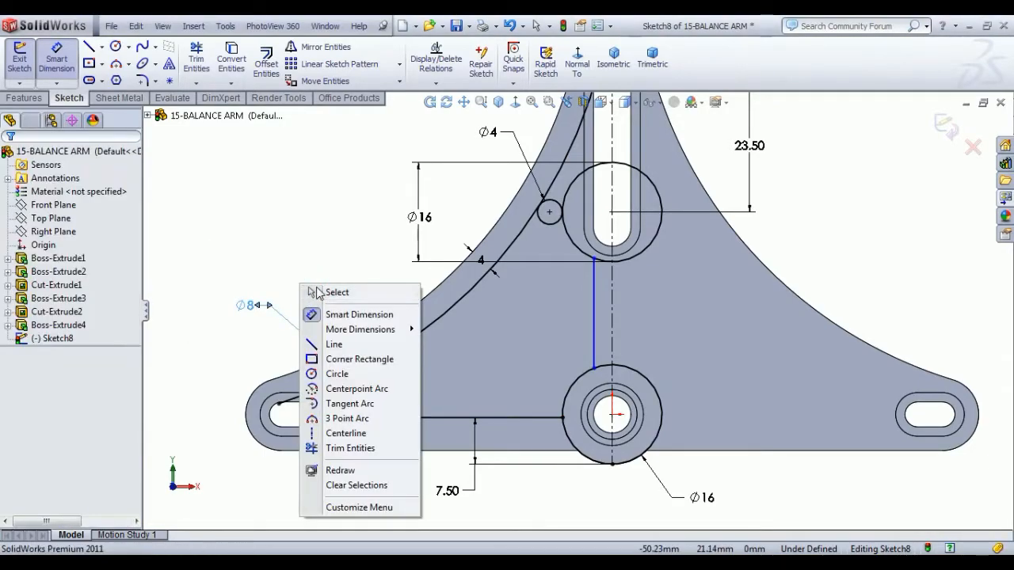
click(332, 292)
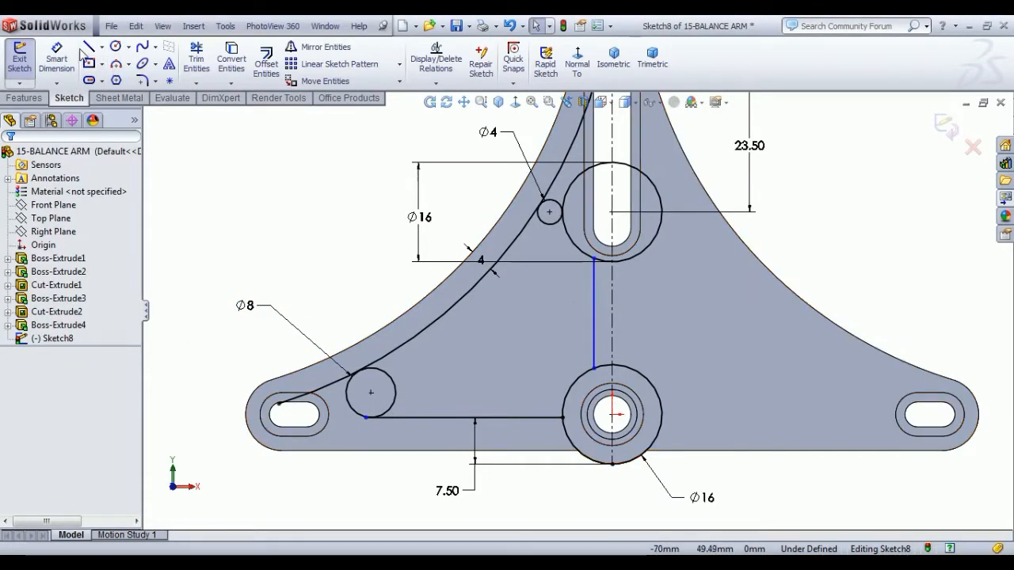
Dimension the distance between the vertical centerline and the parallel vertical line as 1.25 mm
click(57, 62)
click(611, 291)
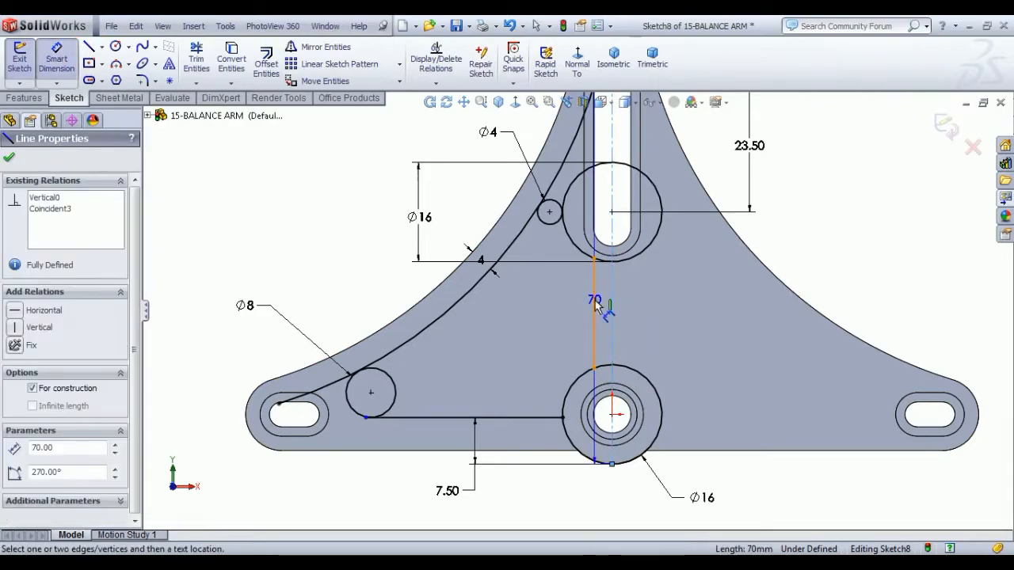
click(594, 301)
click(669, 309)
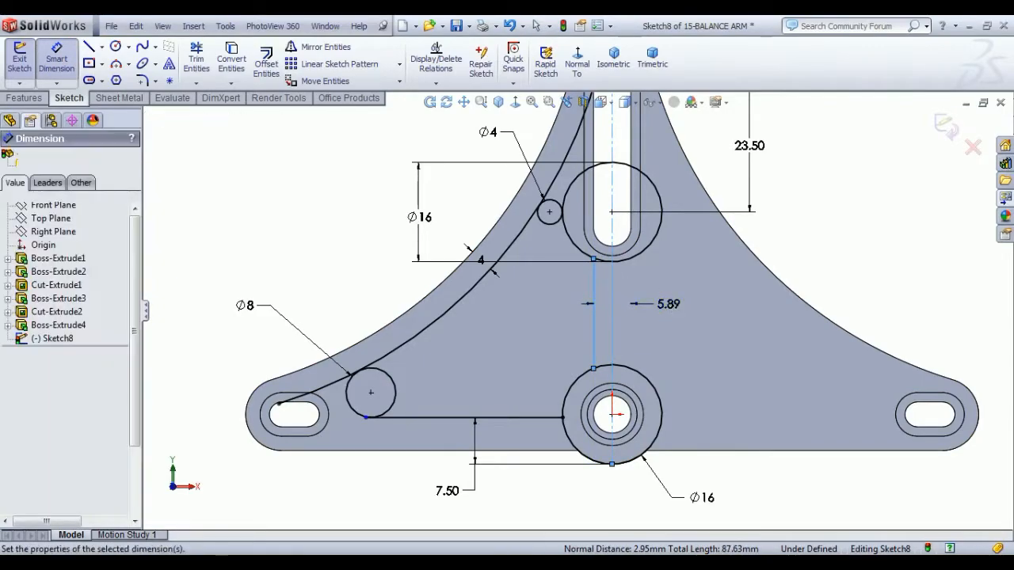
text(1.25)
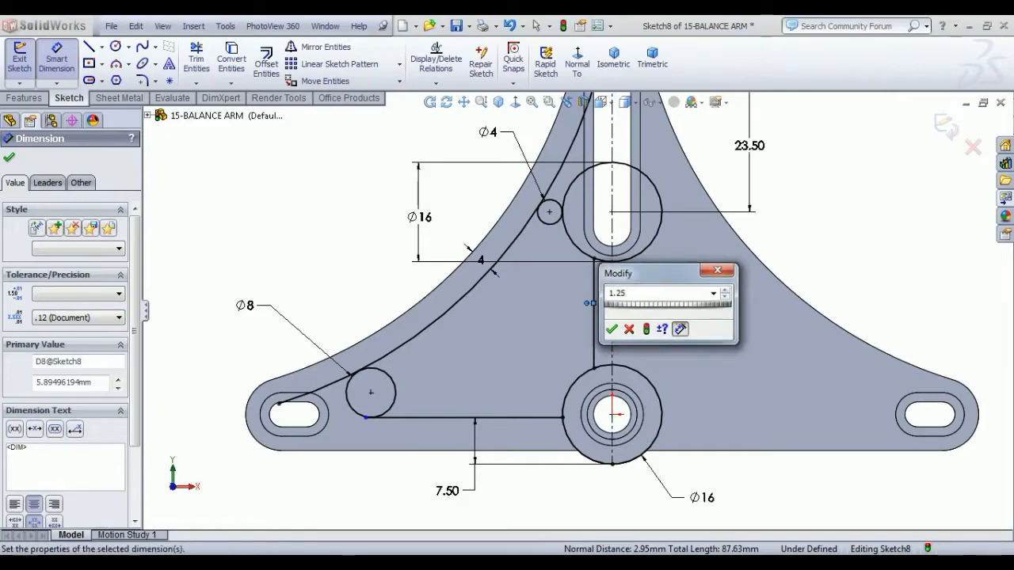
key(Return)
right_click(681, 269)
click(710, 276)
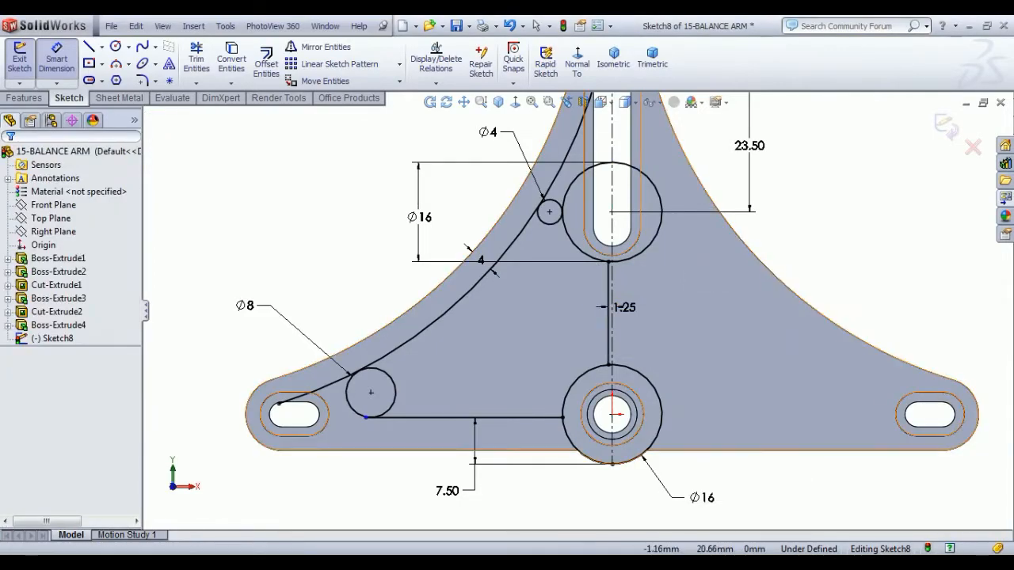
Trim the 8 mm circle and the overhanging ends of the offset arc and horizontal line into a rounded corner
click(191, 62)
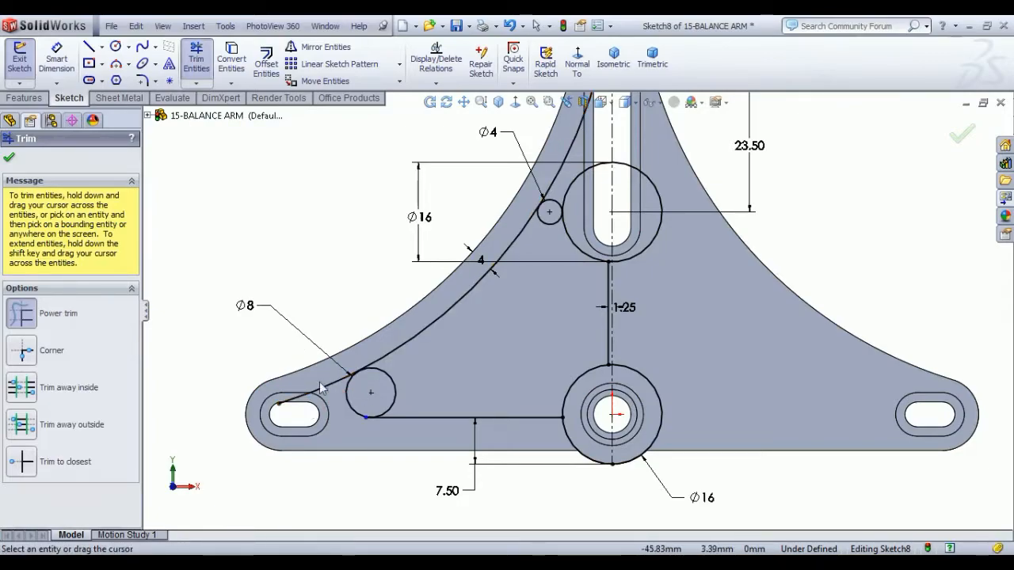
drag(381, 386, 372, 426)
scroll(372, 425, down, 4)
scroll(400, 412, down, 5)
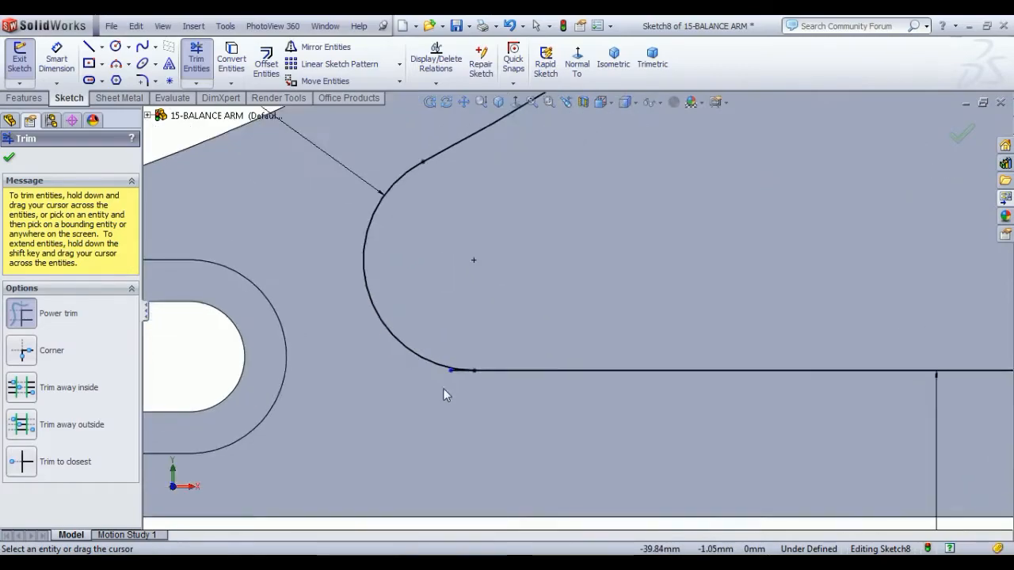
drag(473, 320, 493, 337)
scroll(599, 348, up, 5)
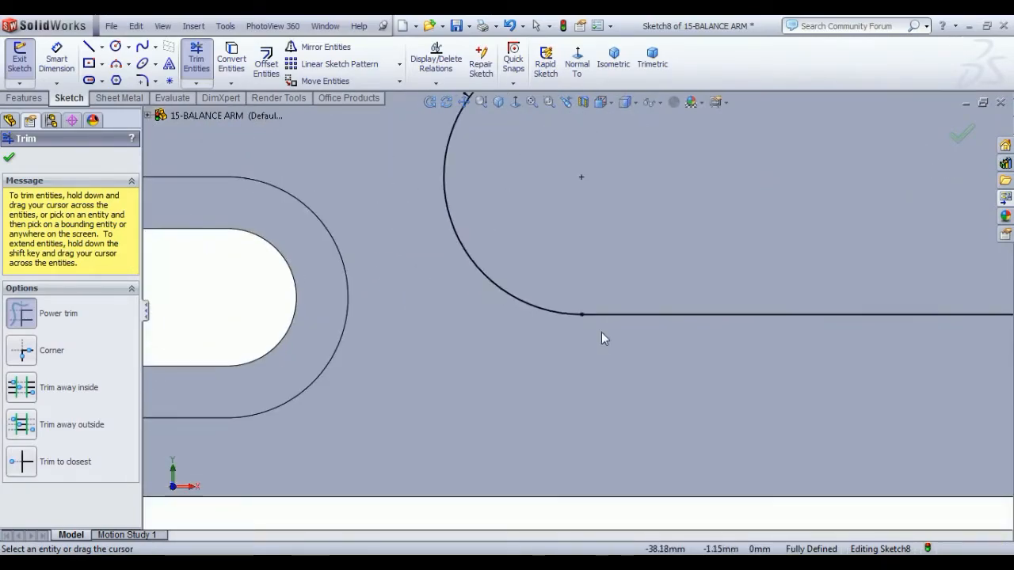
scroll(522, 233, down, 5)
scroll(515, 247, up, 6)
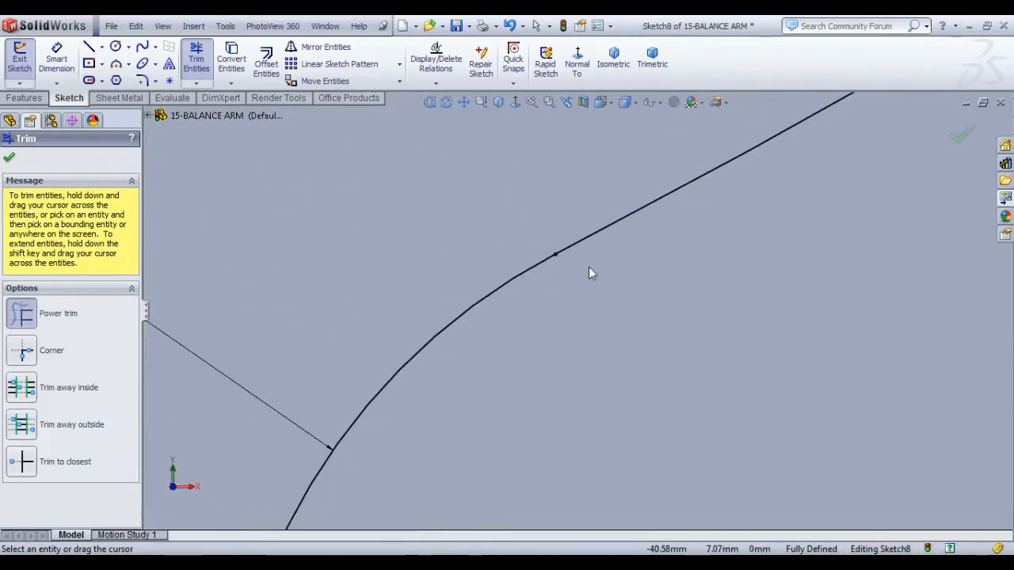
Trim the 16 mm origin circle to the arc joining the horizontal line and the vertical line
scroll(827, 304, up, 2)
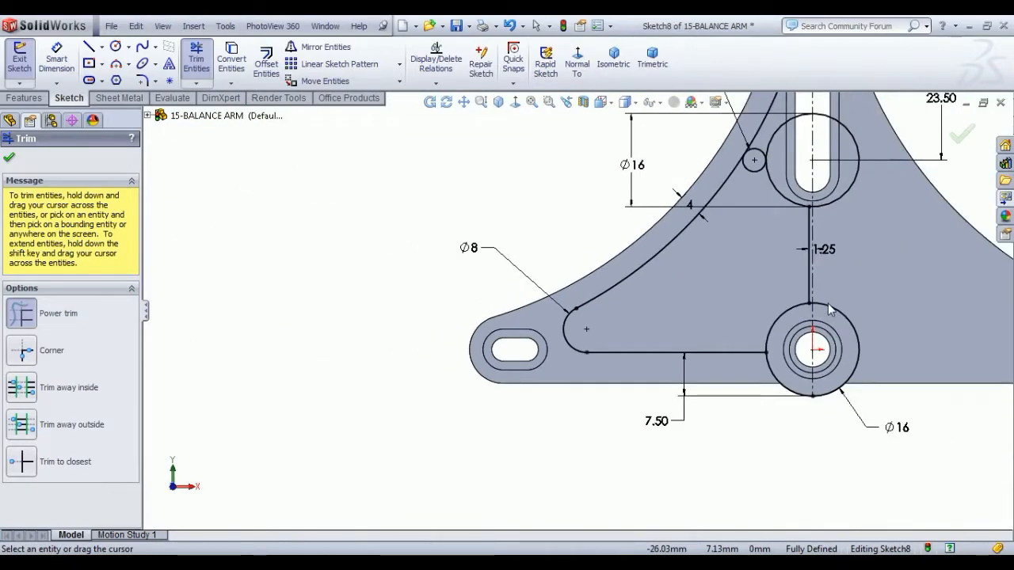
drag(776, 379, 802, 386)
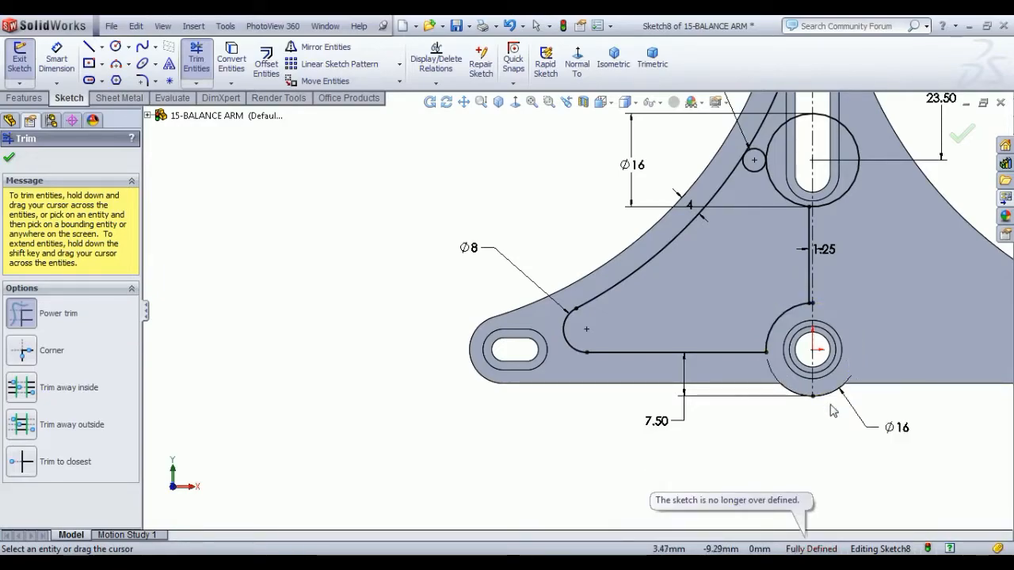
scroll(754, 295, down, 10)
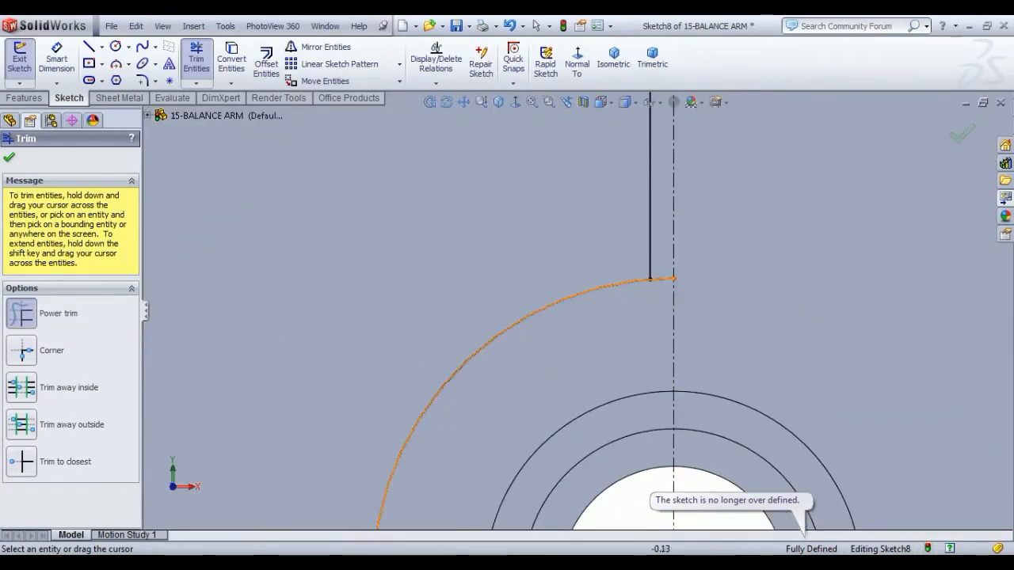
click(660, 280)
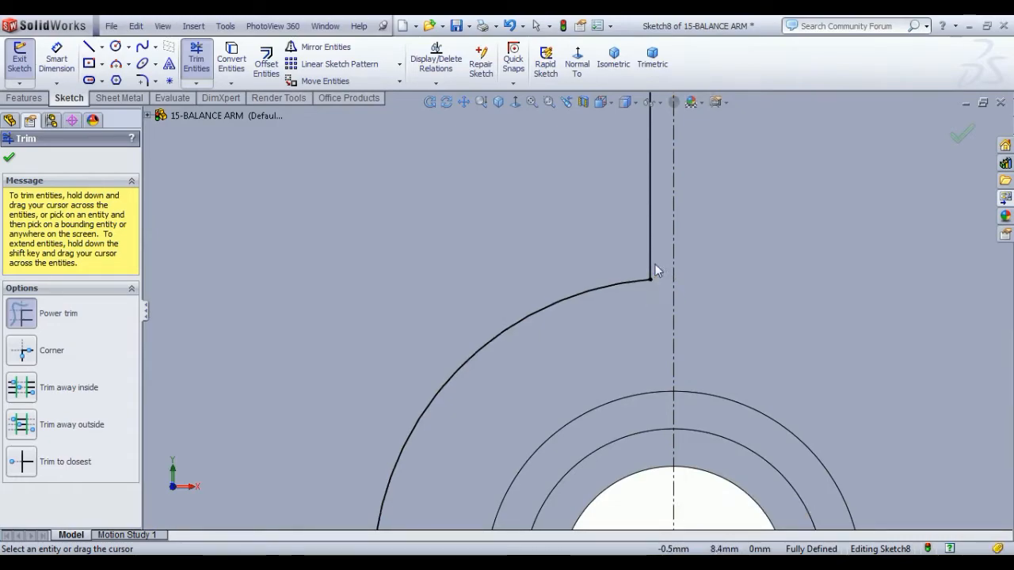
scroll(655, 269, up, 5)
scroll(651, 295, up, 5)
scroll(551, 155, down, 3)
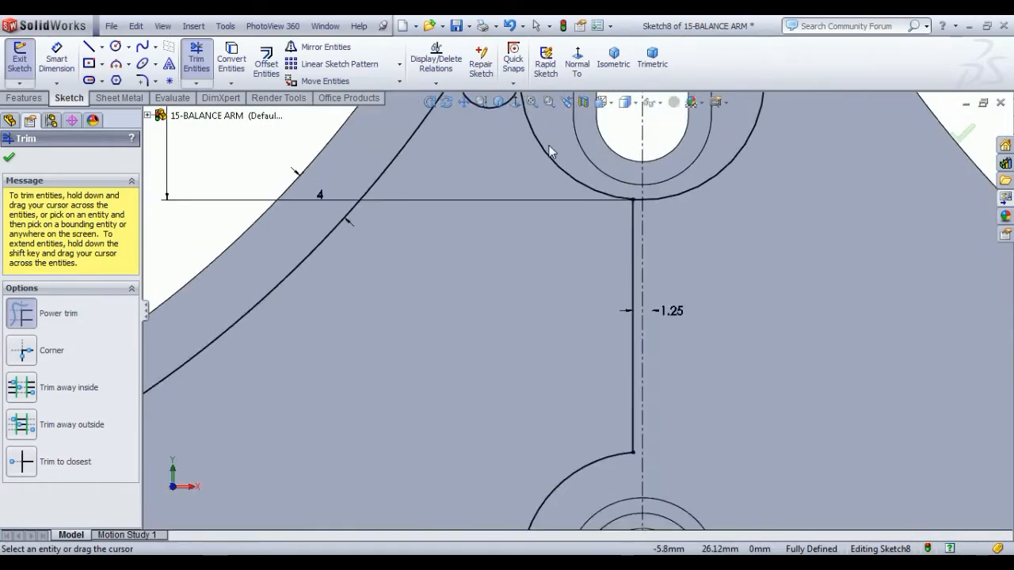
Trim the excess of the Ø4 circle and the upper Ø16 arc to leave a rounded upper tip on the pocket outline
scroll(691, 234, up, 3)
click(670, 244)
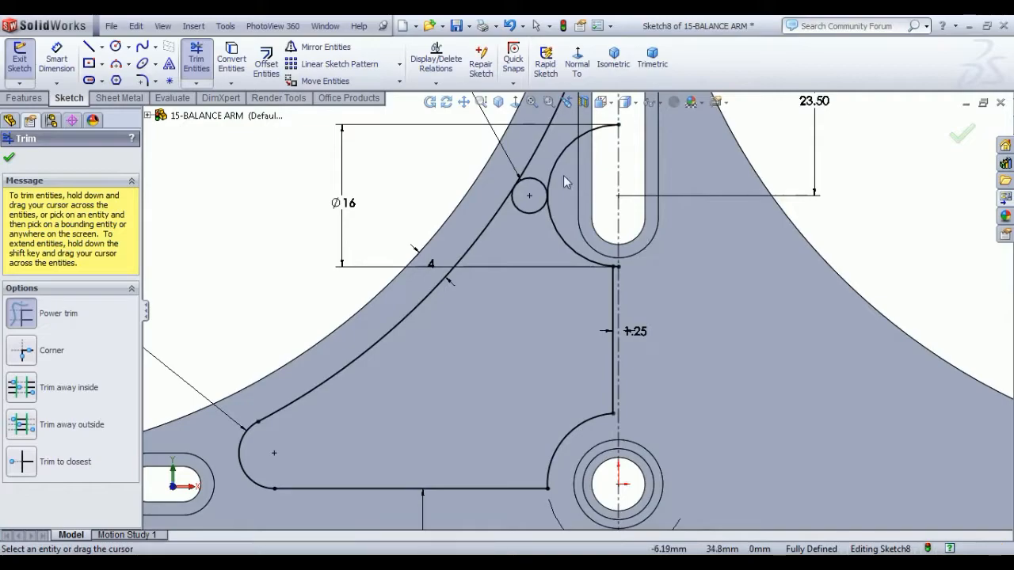
click(532, 148)
right_click(301, 212)
click(332, 214)
key(f)
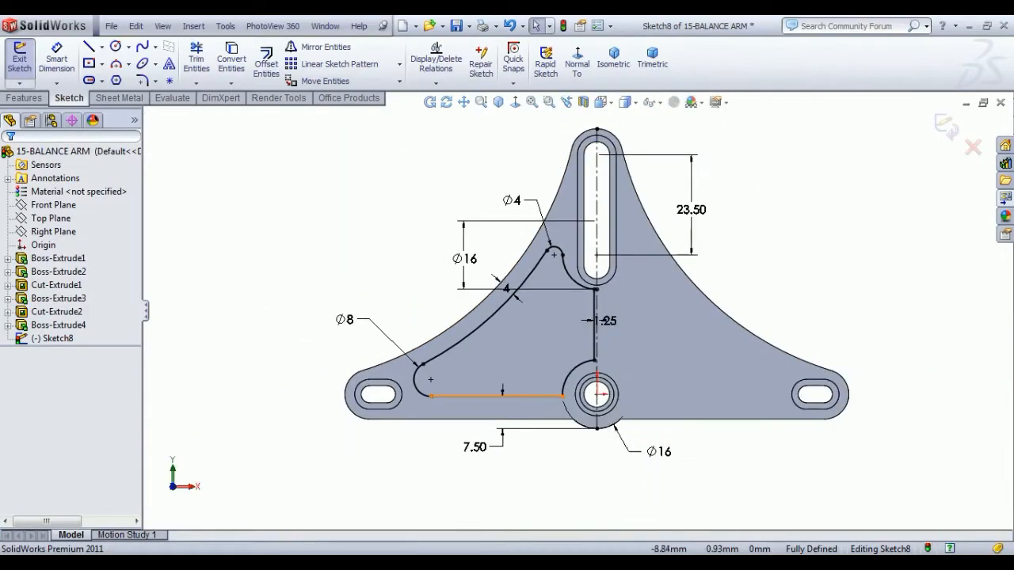
scroll(627, 347, down, 3)
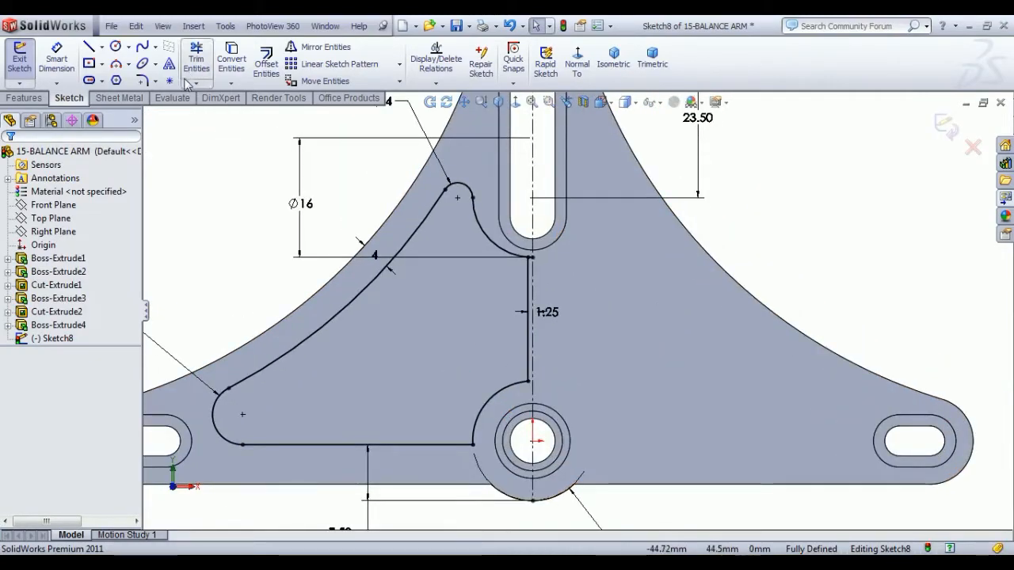
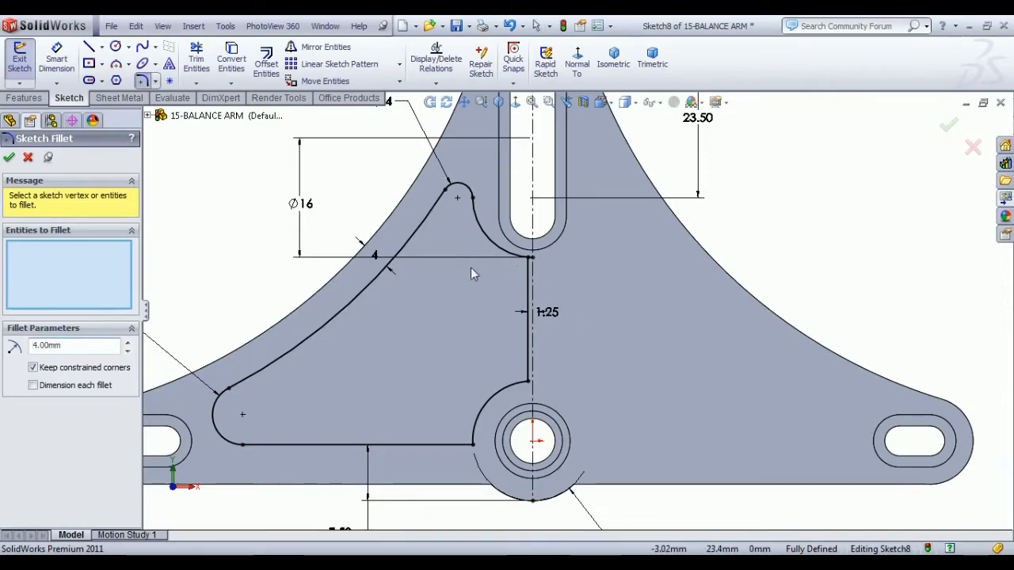
Trim the short leftover piece of the upper Ø16 arc between the vertical line and the centerline
click(28, 157)
click(197, 60)
scroll(554, 273, down, 5)
drag(557, 263, 554, 299)
click(9, 157)
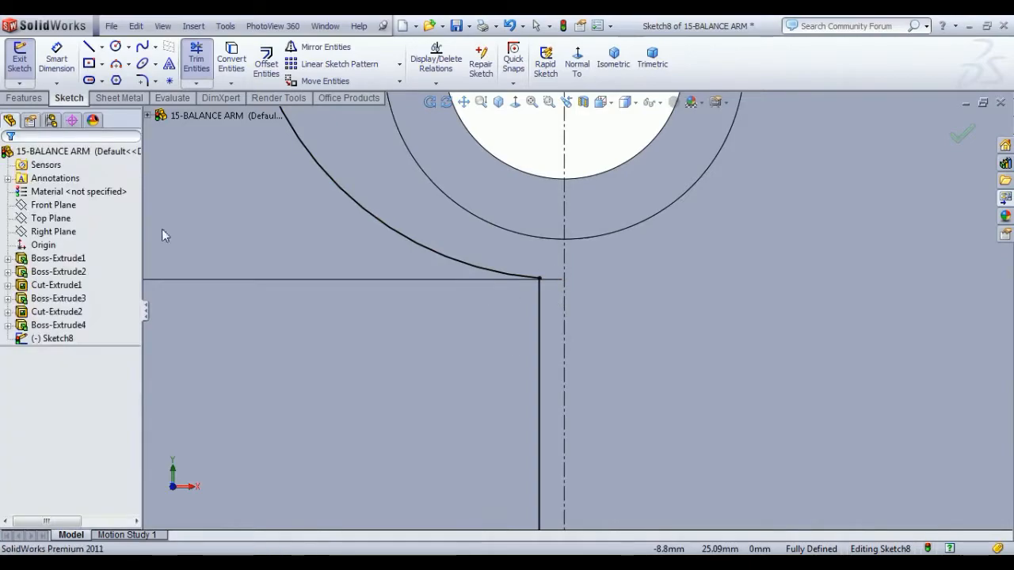
Add 4 mm sketch fillets to the pocket outline's three sharp corners, at both ends of the vertical line and beside the hub
scroll(364, 292, up, 5)
scroll(448, 208, down, 3)
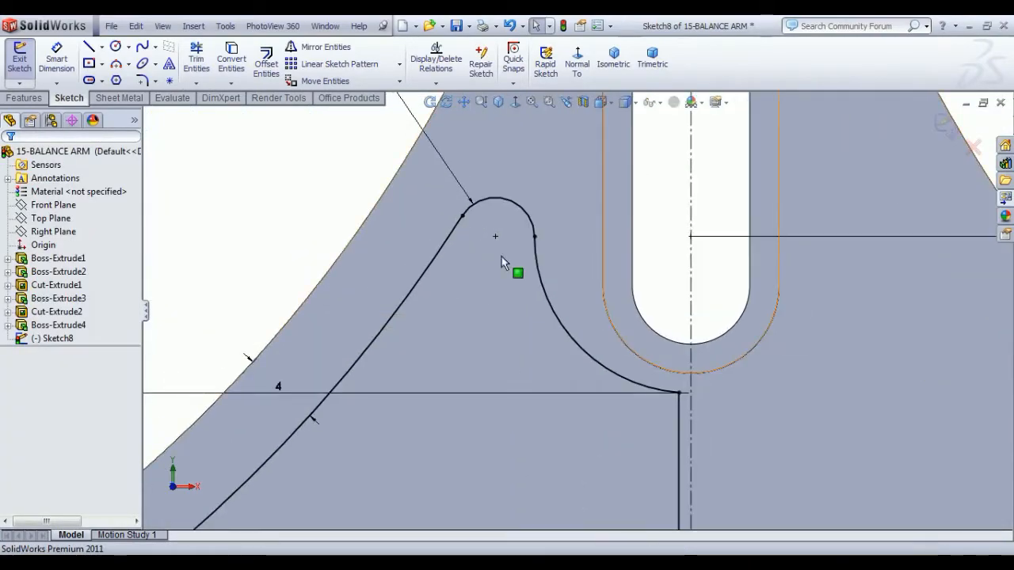
scroll(501, 382, up, 3)
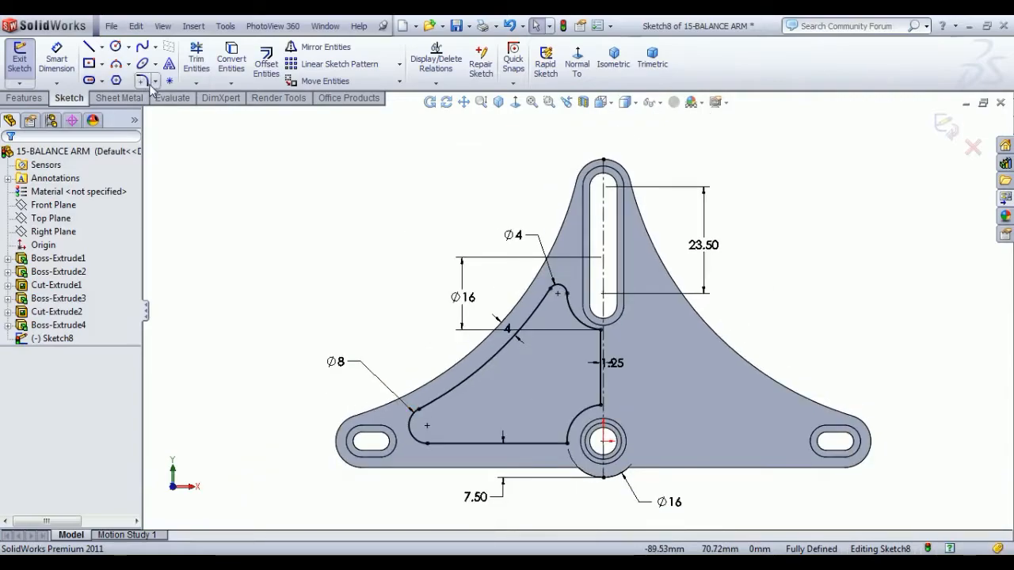
click(141, 81)
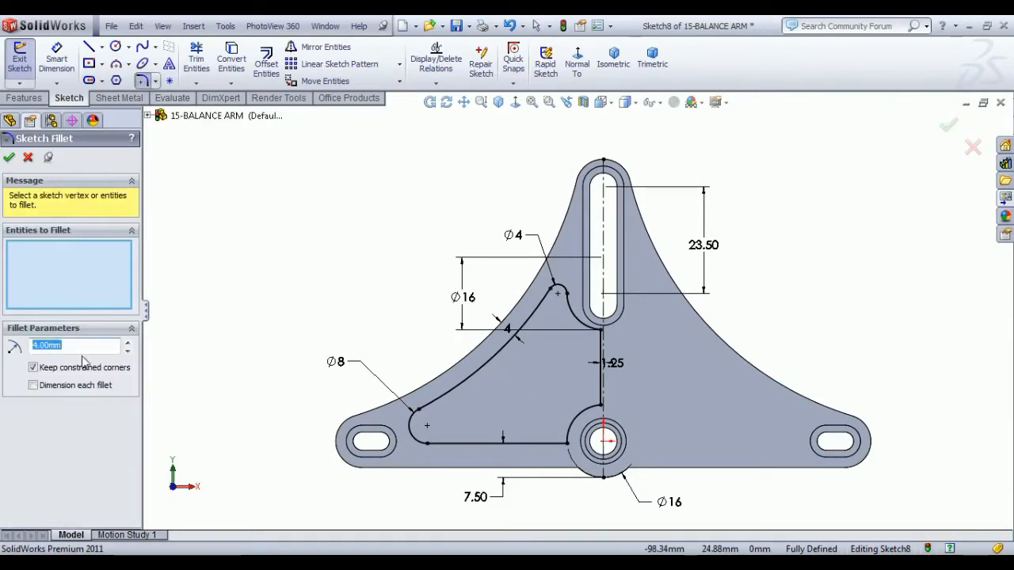
scroll(567, 475, down, 3)
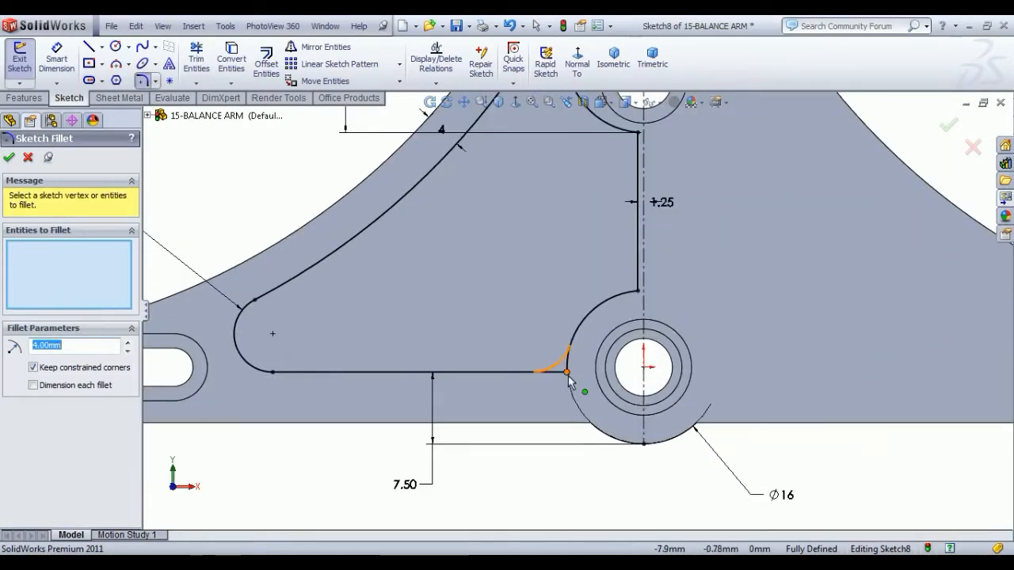
click(569, 381)
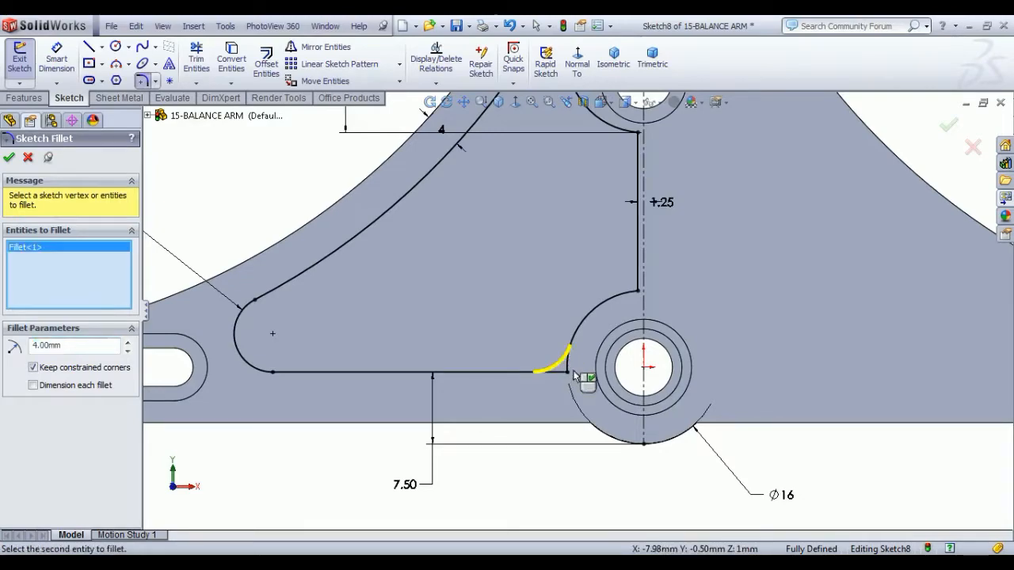
click(638, 291)
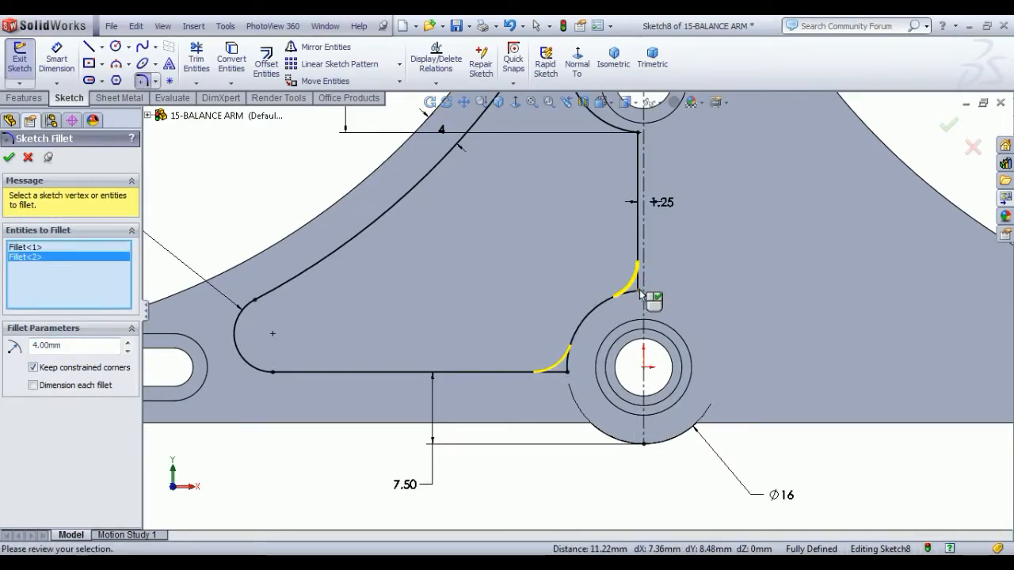
click(638, 133)
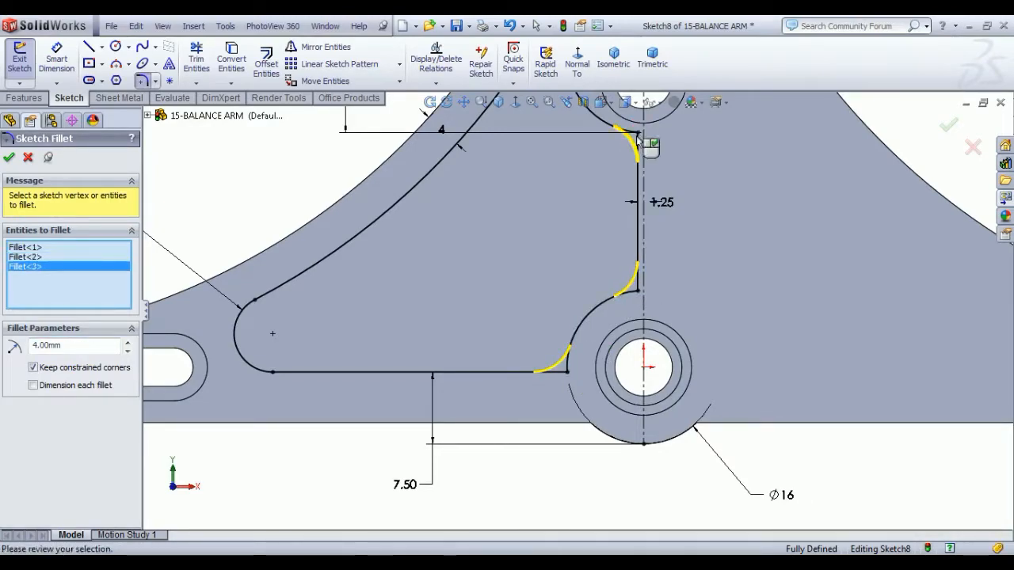
click(9, 158)
scroll(489, 284, up, 3)
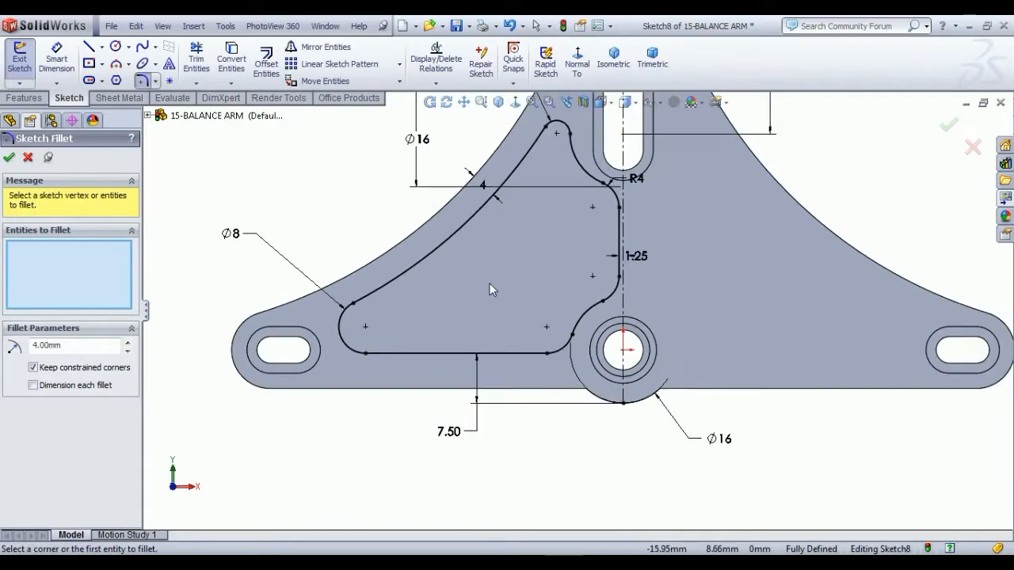
click(8, 159)
Mirror the whole left pocket outline about the vertical centerline, keeping the original
scroll(642, 234, up, 2)
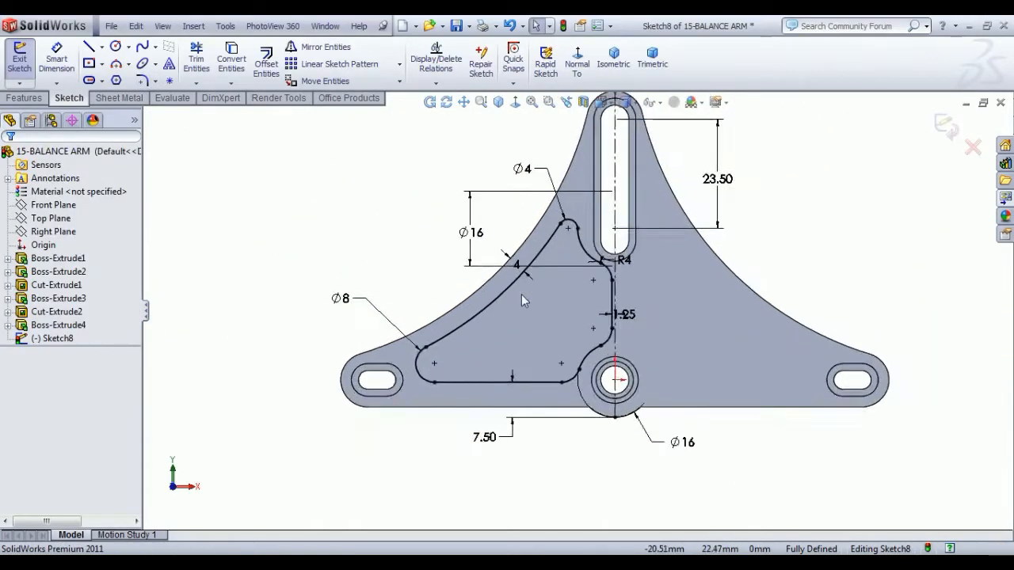
scroll(521, 294, down, 2)
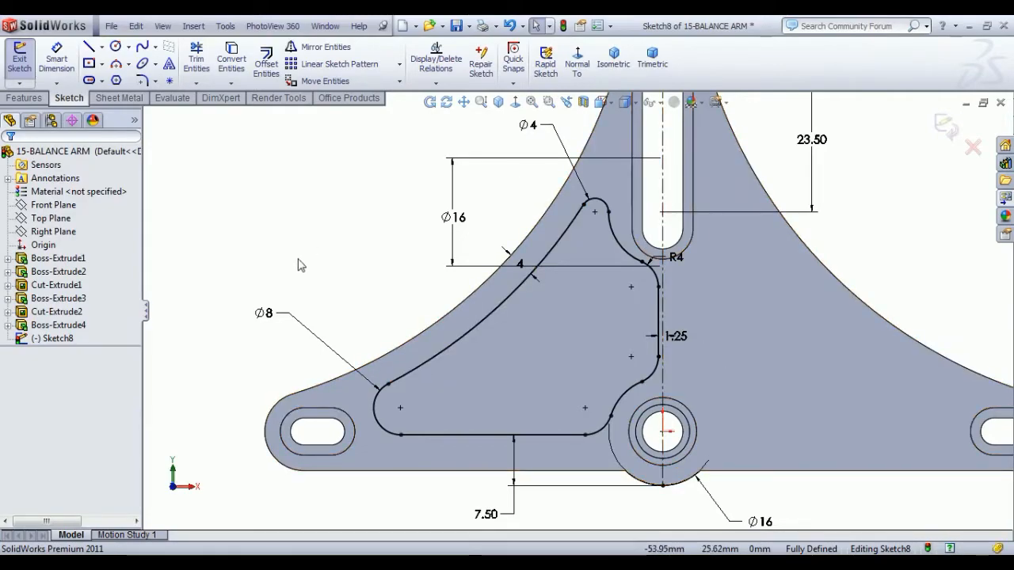
click(320, 46)
scroll(519, 261, up, 3)
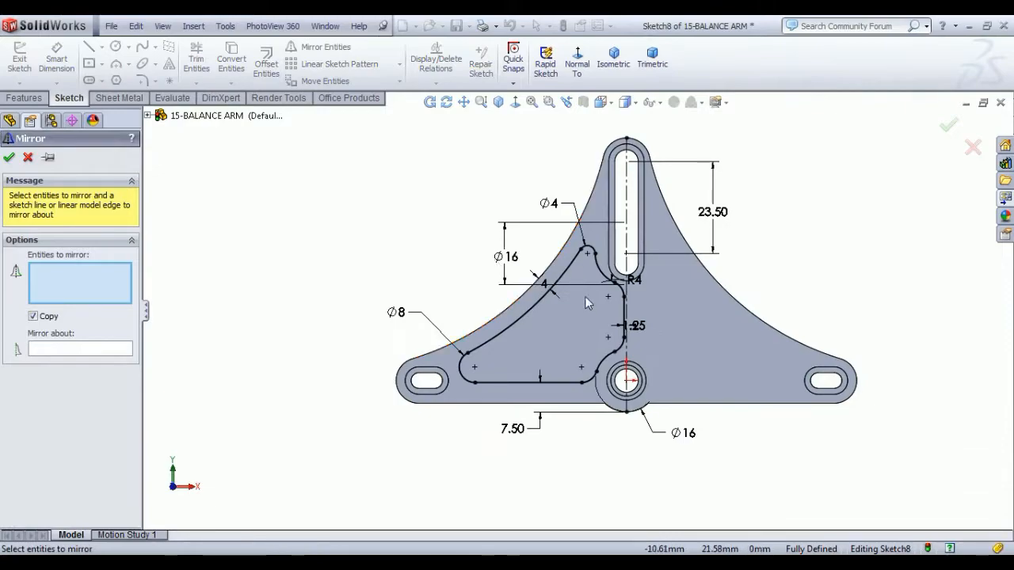
drag(346, 203, 662, 488)
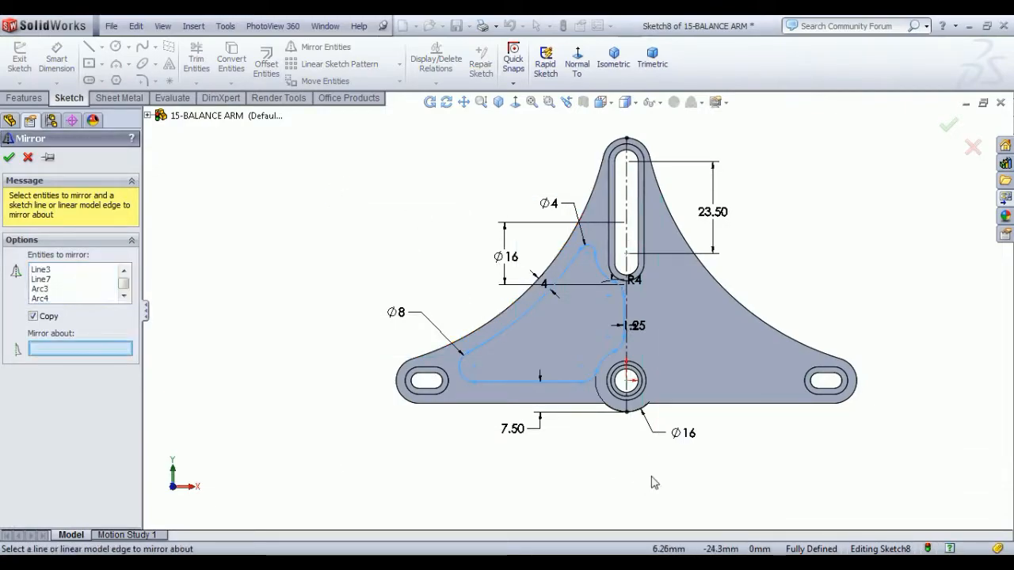
click(627, 384)
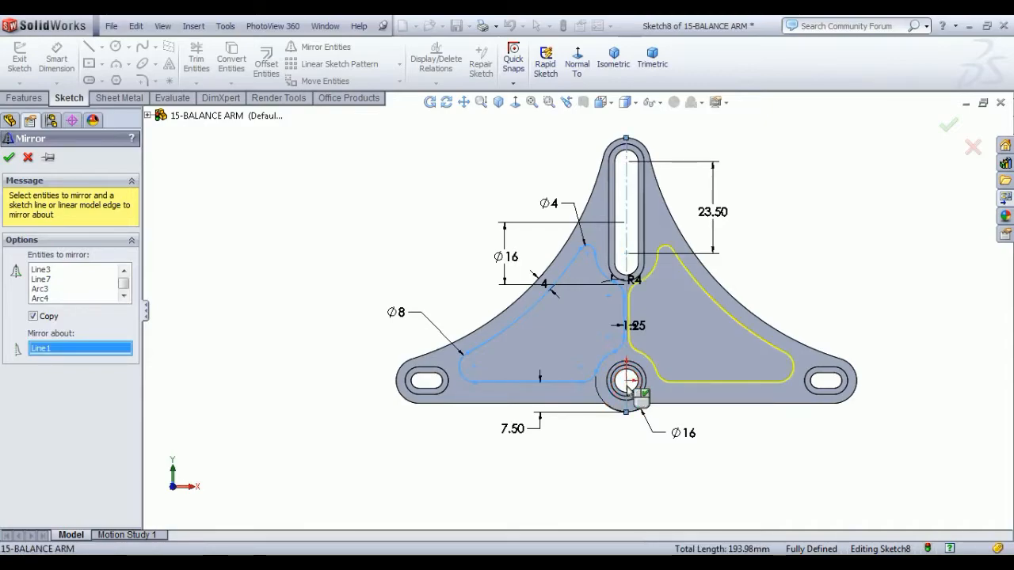
click(11, 156)
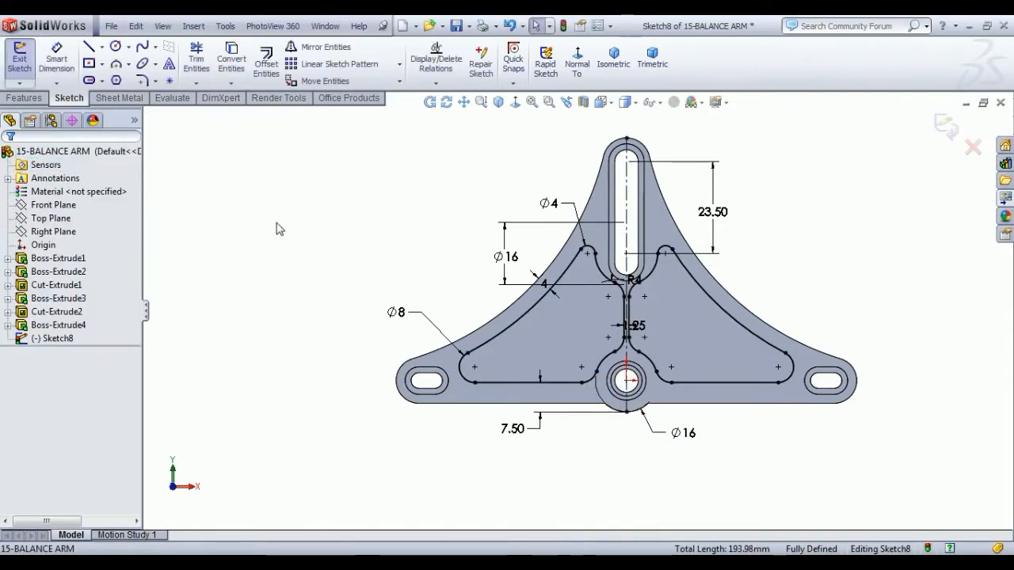
Exit the sketch, cut both pocket outlines Through All, and show the part in isometric view
scroll(655, 328, down, 2)
scroll(654, 328, up, 2)
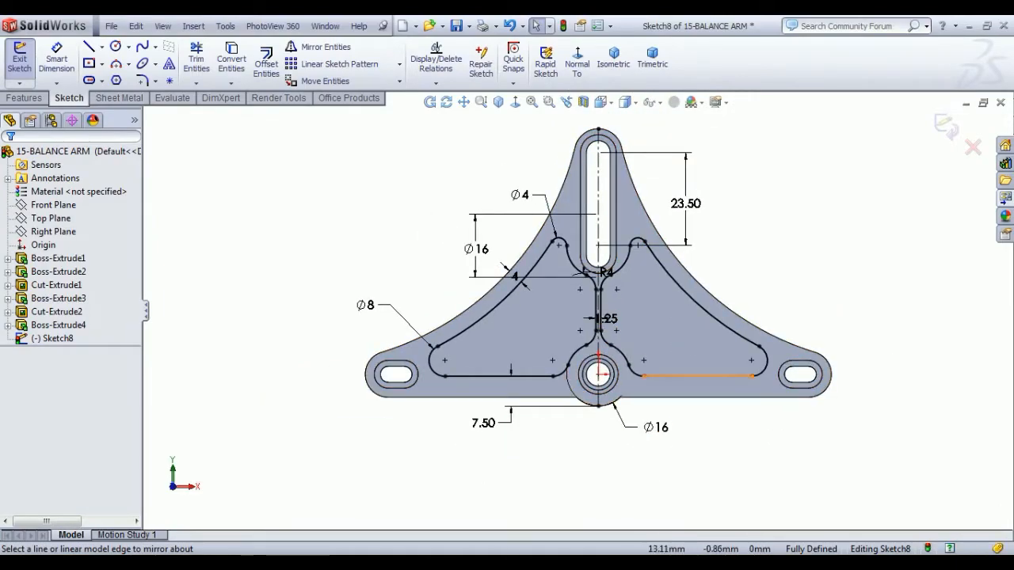
scroll(625, 373, down, 3)
scroll(625, 373, up, 2)
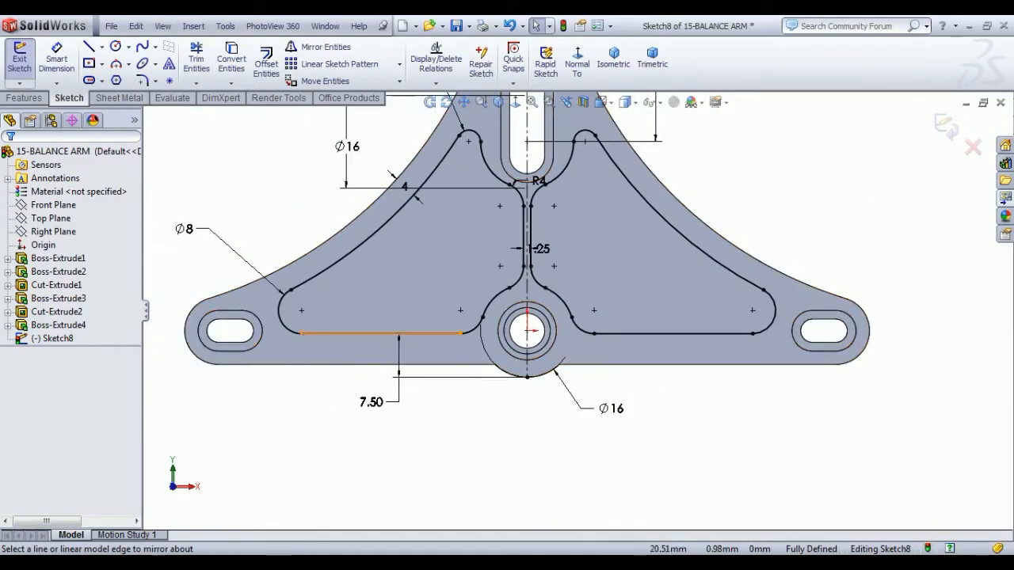
key(z)
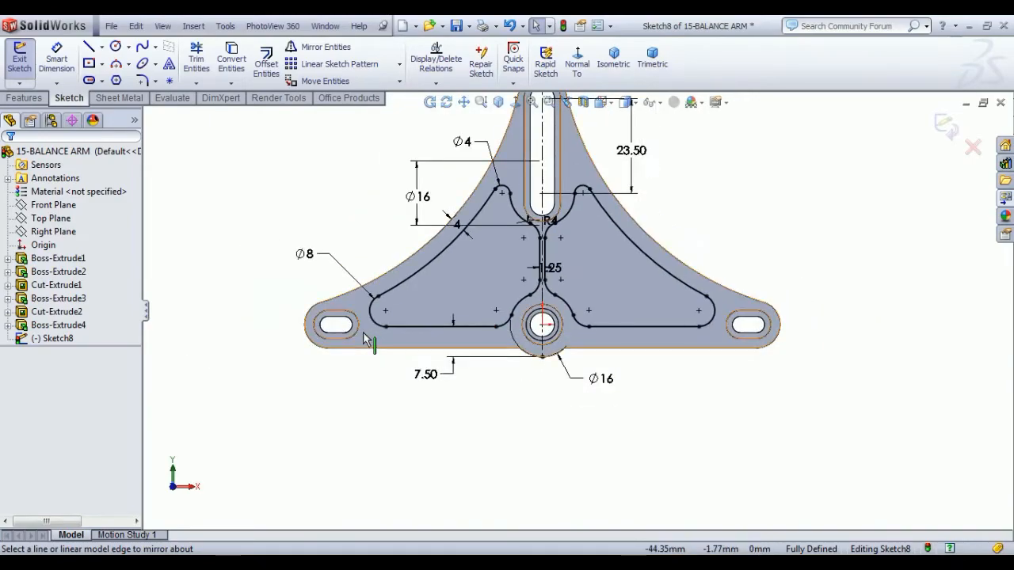
click(19, 64)
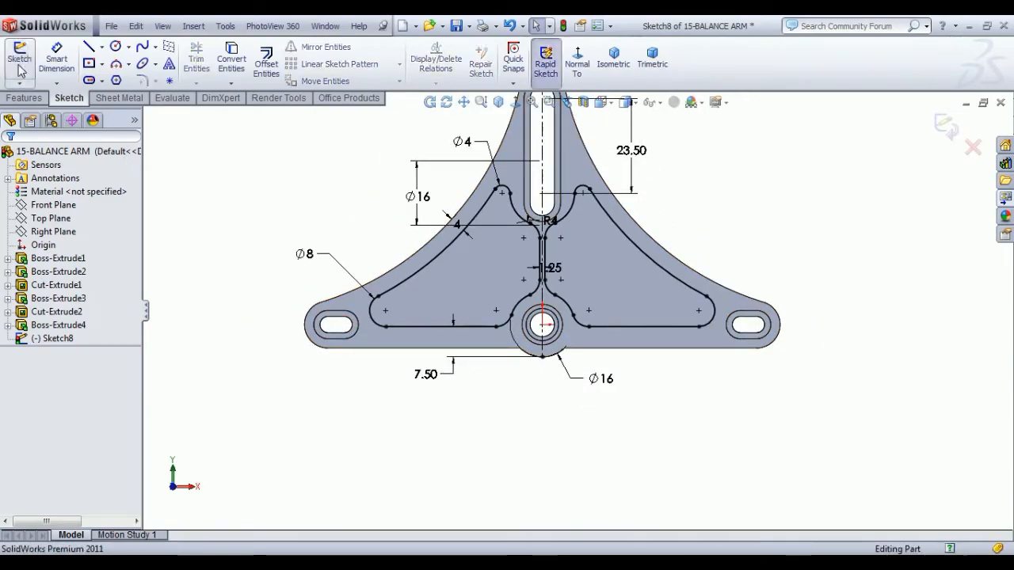
click(210, 63)
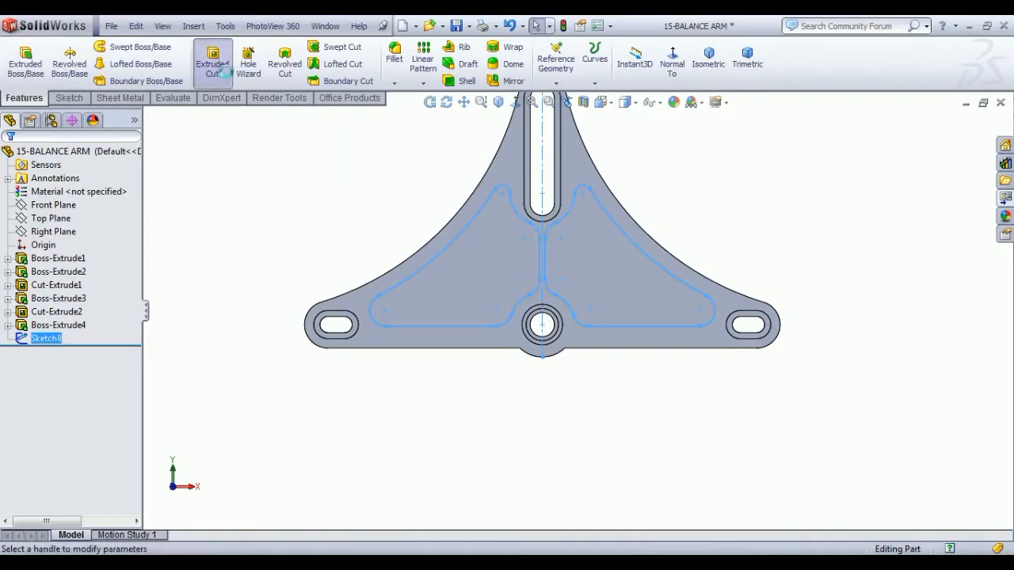
click(79, 243)
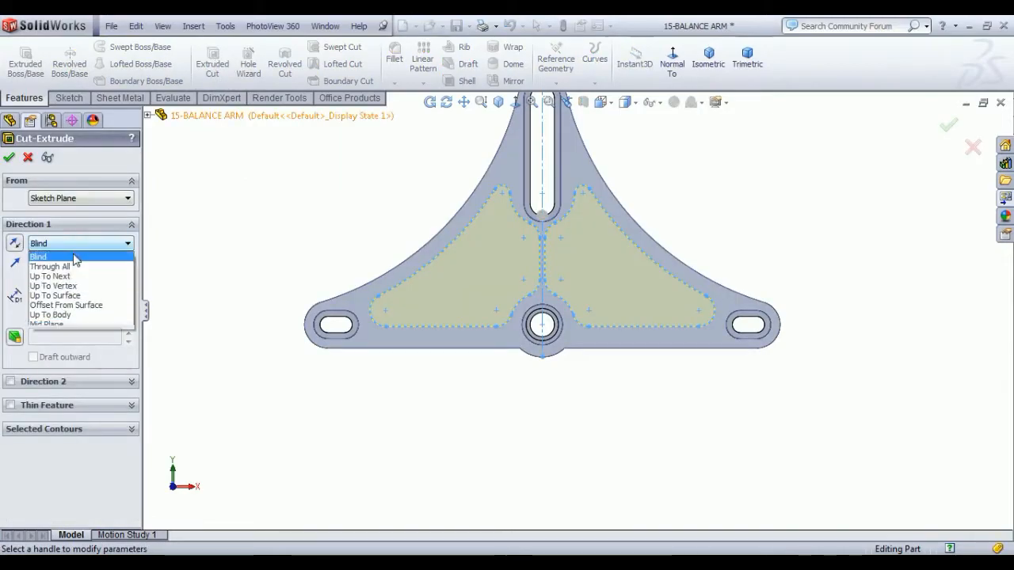
click(71, 265)
click(9, 157)
key(ctrl+7)
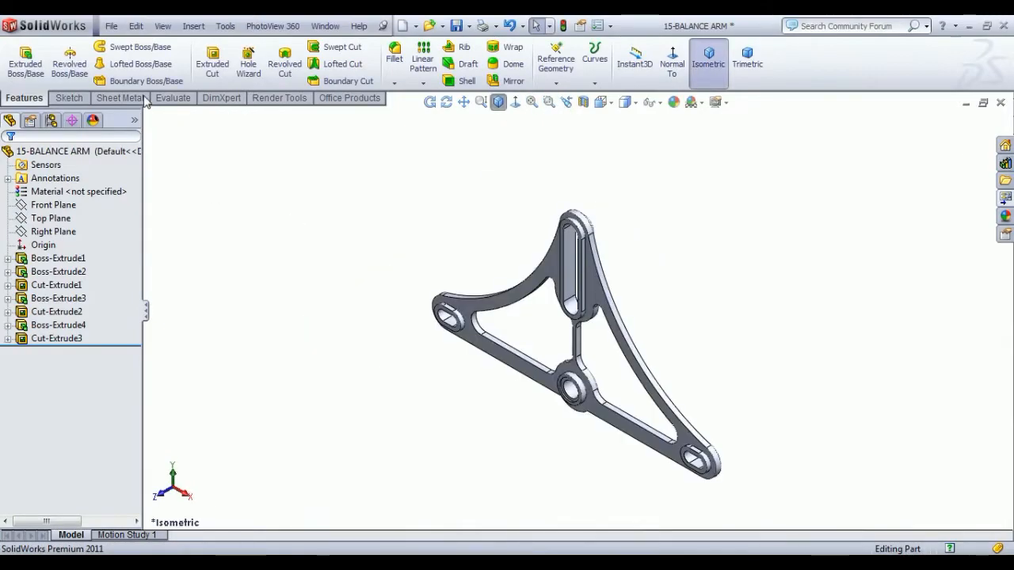
Start a 0.50 mm constant-radius fillet and select the front base edges of the left slot, hub, upper slot and right slot bosses
click(395, 53)
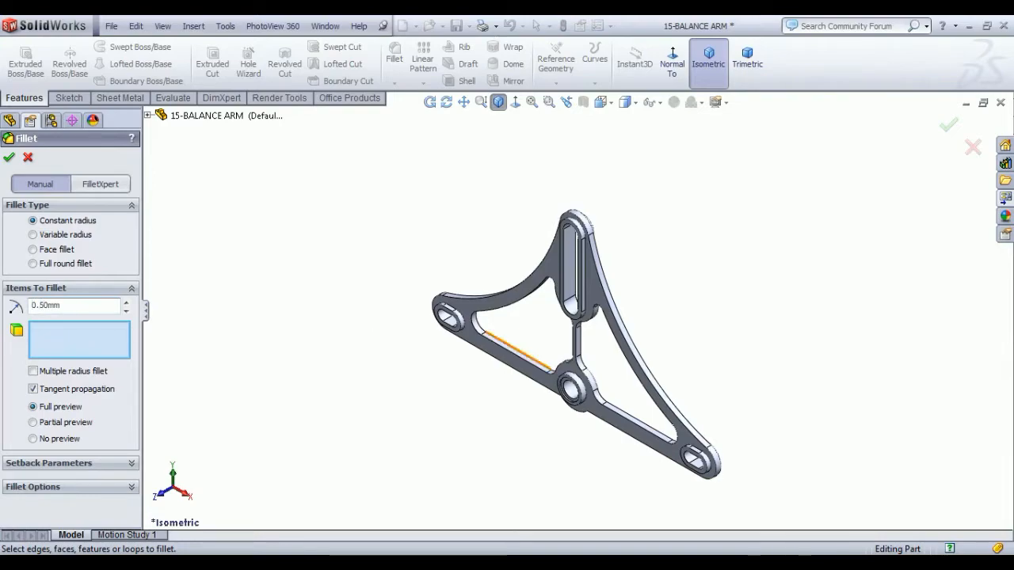
scroll(480, 328, down, 5)
click(489, 290)
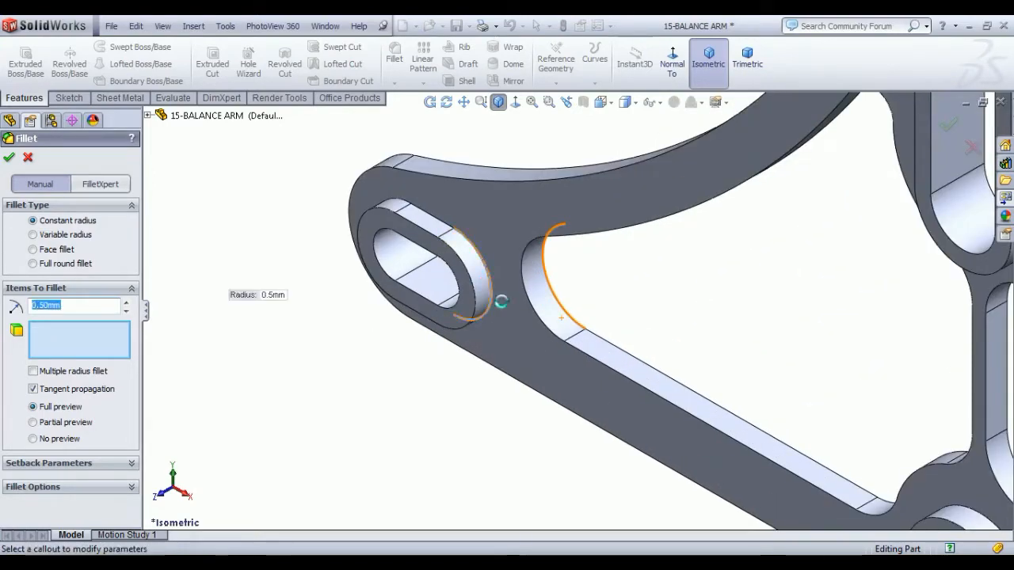
scroll(769, 425, up, 3)
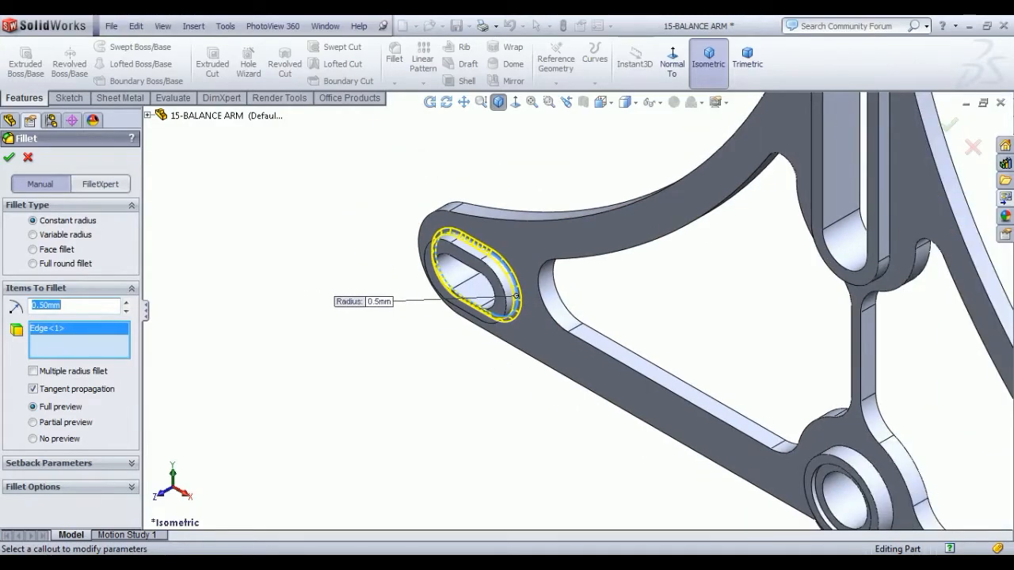
click(893, 492)
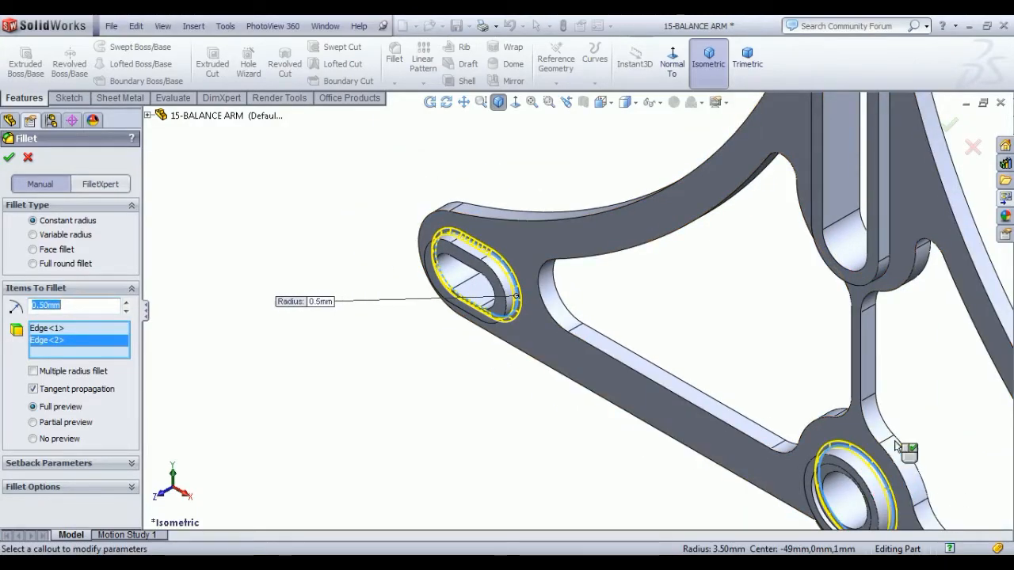
click(892, 227)
scroll(890, 225, up, 3)
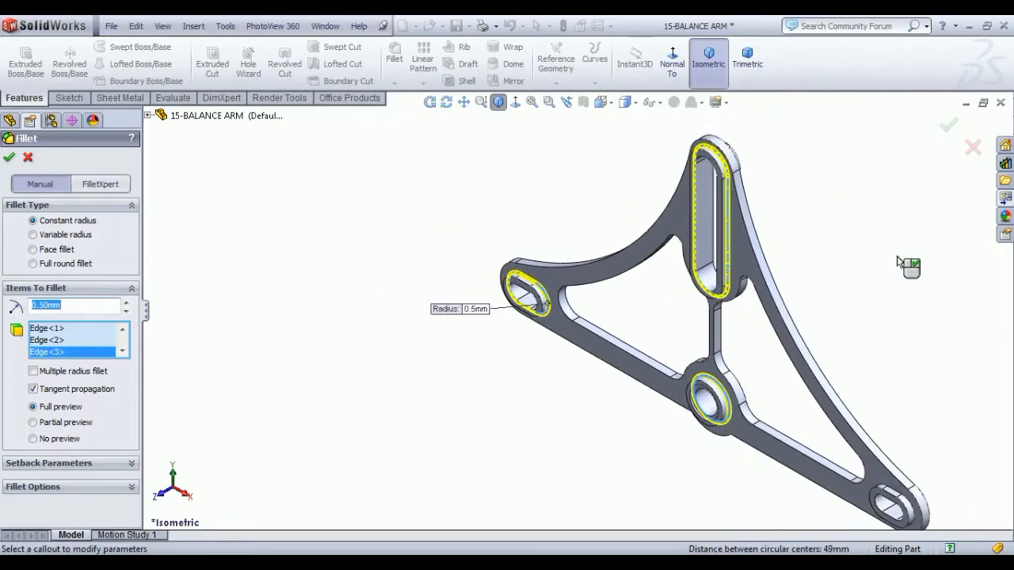
scroll(887, 491, down, 3)
click(824, 417)
Add the rear base edges of the right slot, hub, upper slot and left slot bosses and complete the 0.50 mm fillet
scroll(840, 414, up, 3)
middle_drag(840, 414, 737, 413)
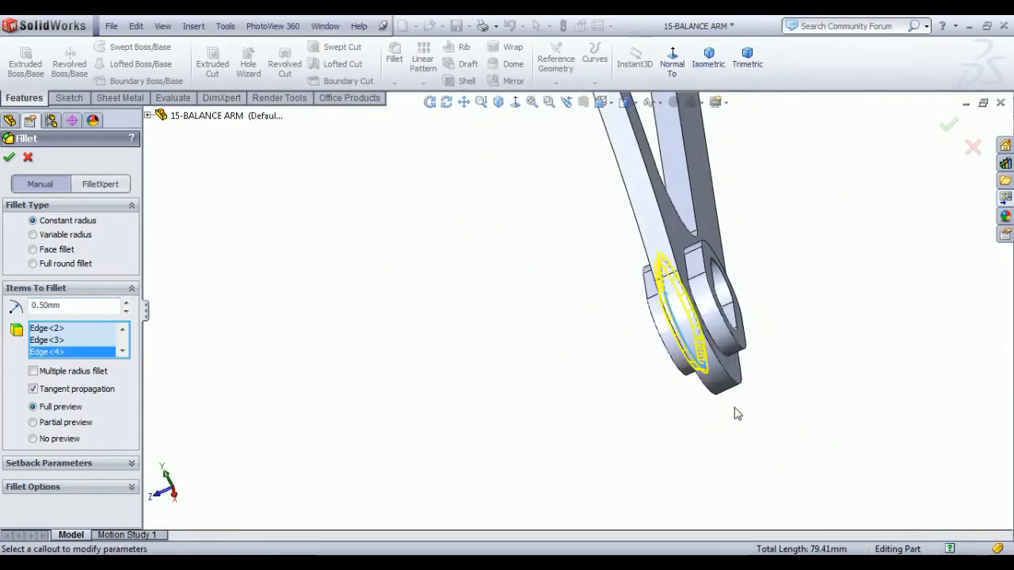
click(714, 339)
scroll(717, 341, up, 4)
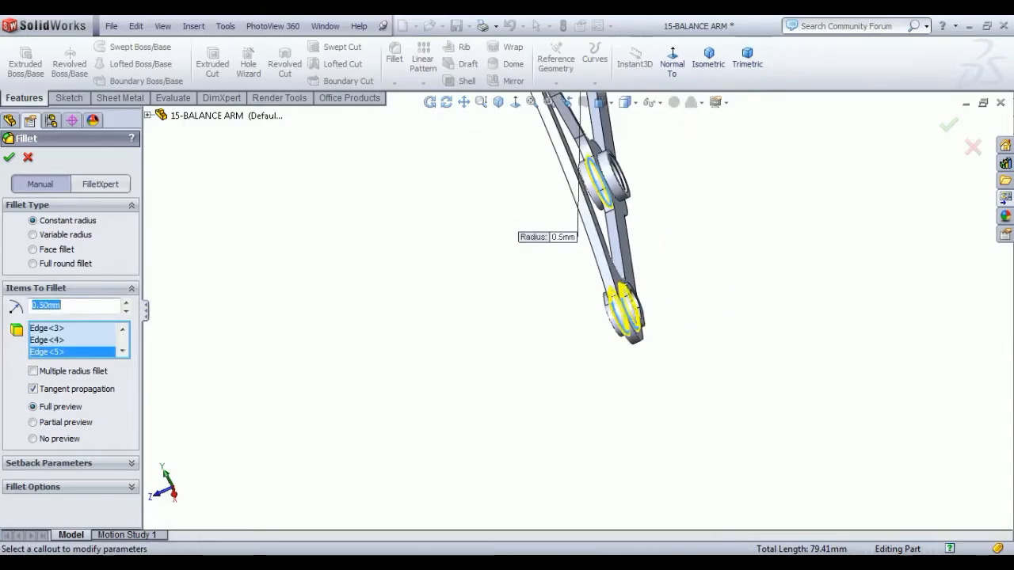
scroll(616, 210, down, 5)
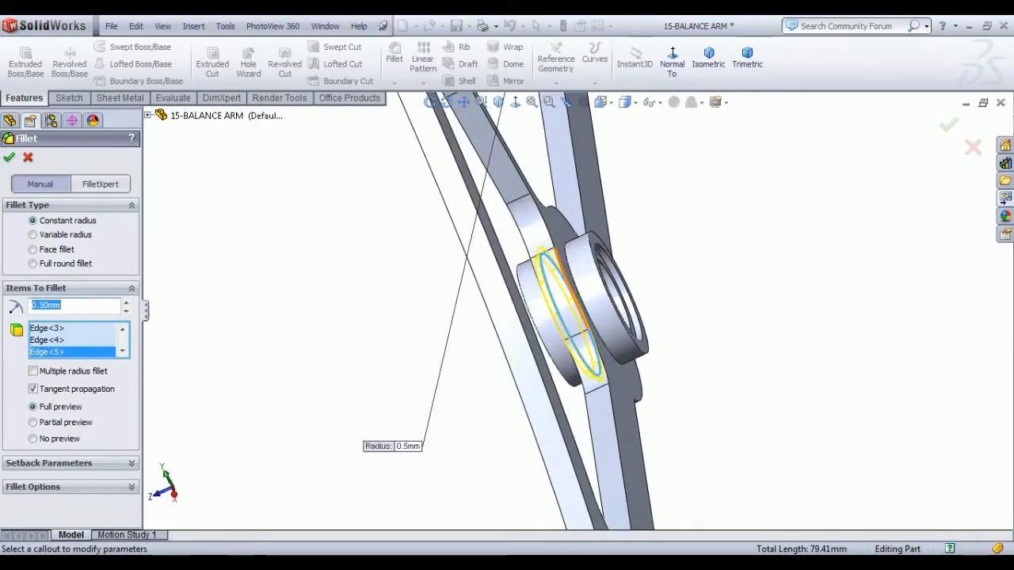
click(572, 278)
scroll(571, 278, up, 3)
scroll(525, 238, down, 5)
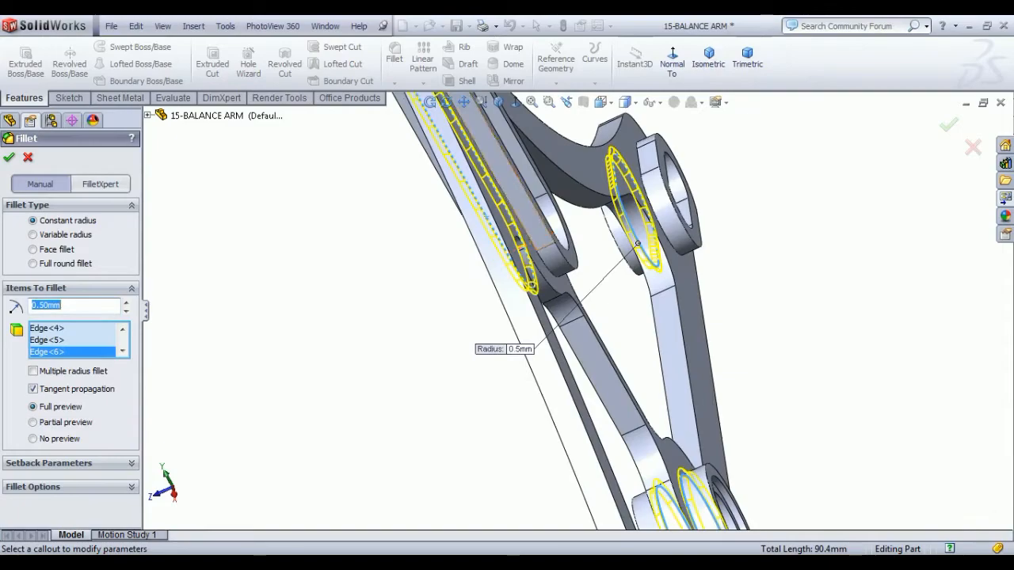
click(522, 239)
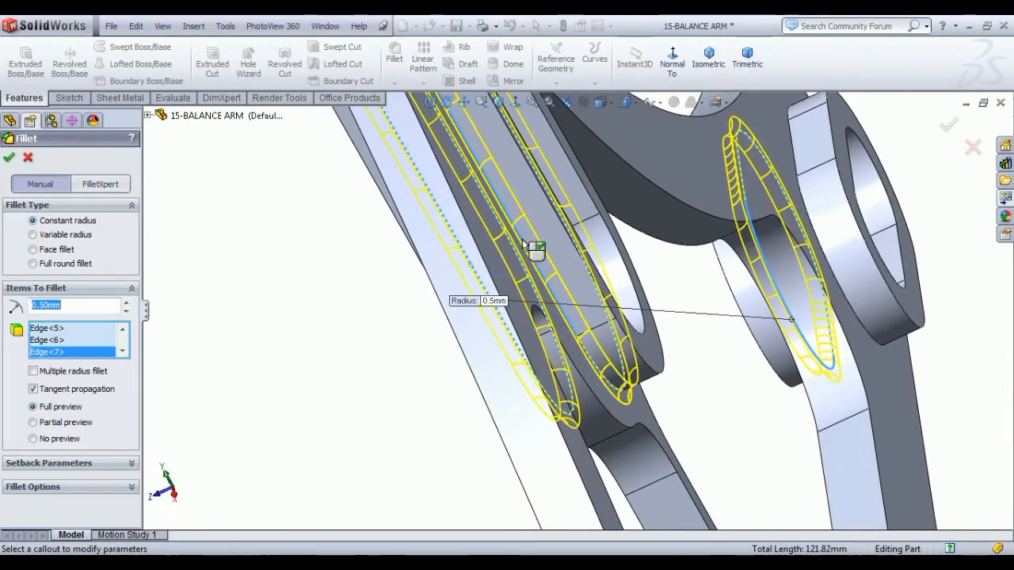
click(800, 198)
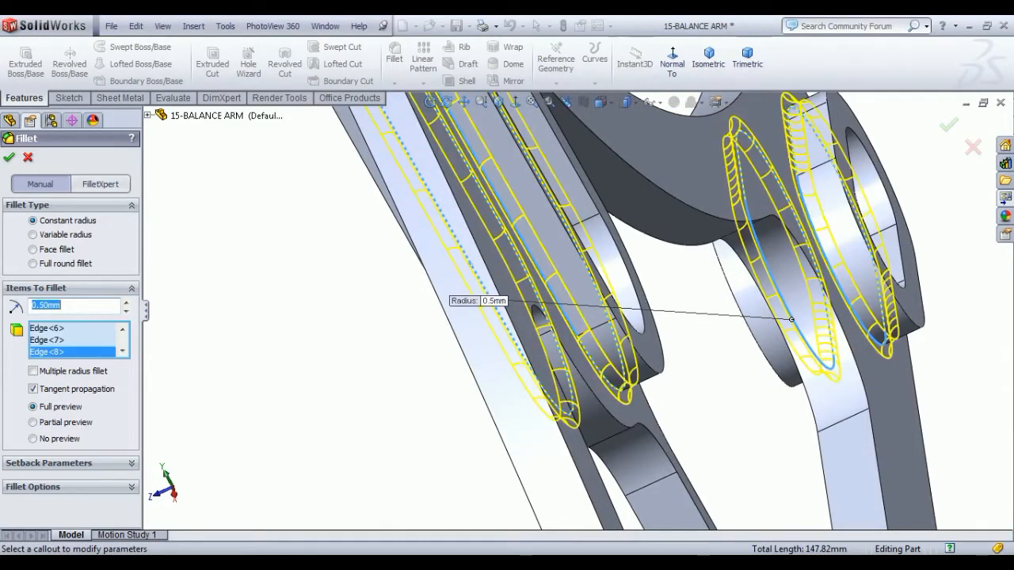
click(10, 157)
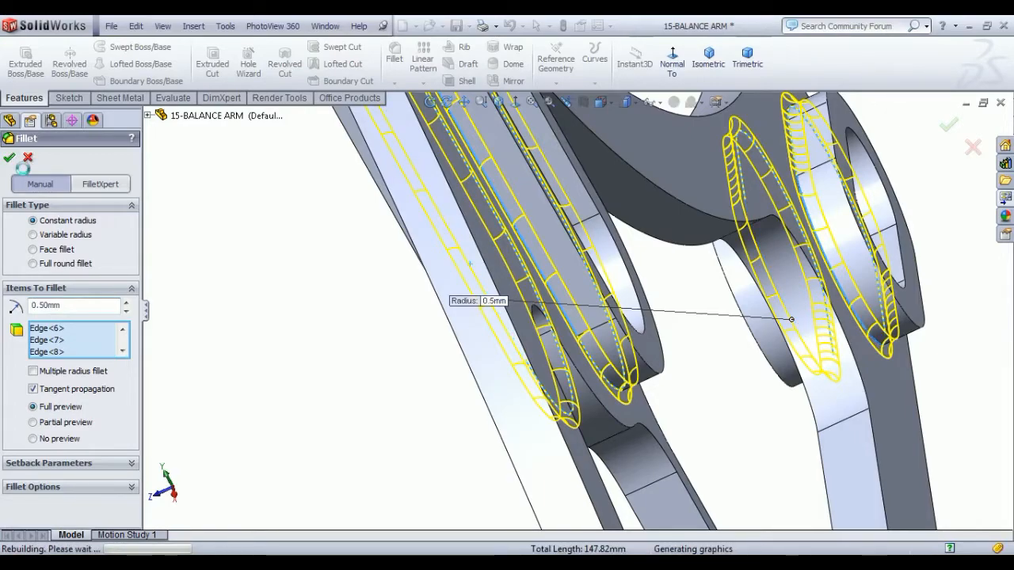
click(8, 157)
Apply the polished brass metal appearance to the whole balance arm part
click(722, 74)
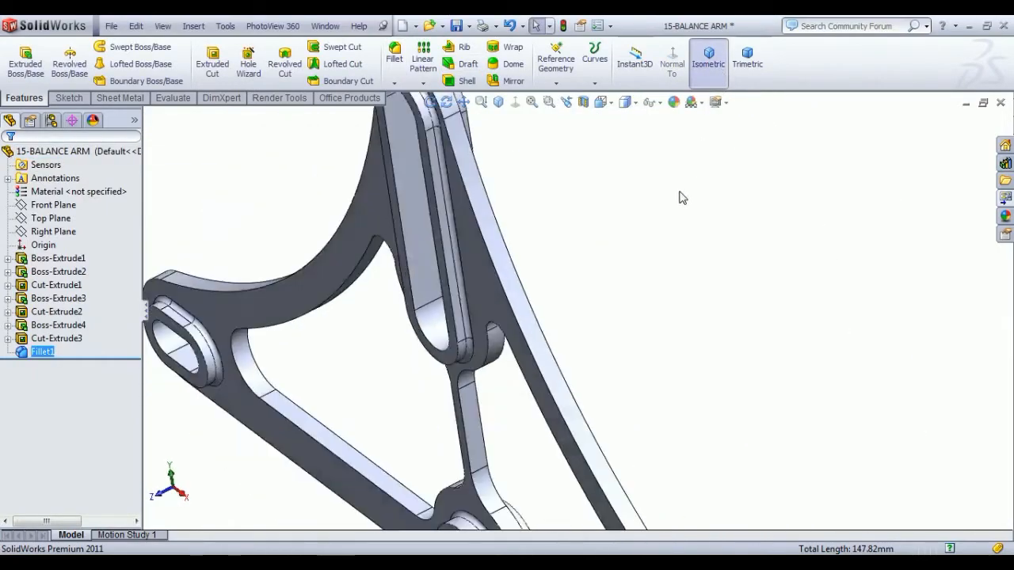
scroll(541, 299, down, 5)
middle_drag(541, 299, 625, 221)
click(708, 59)
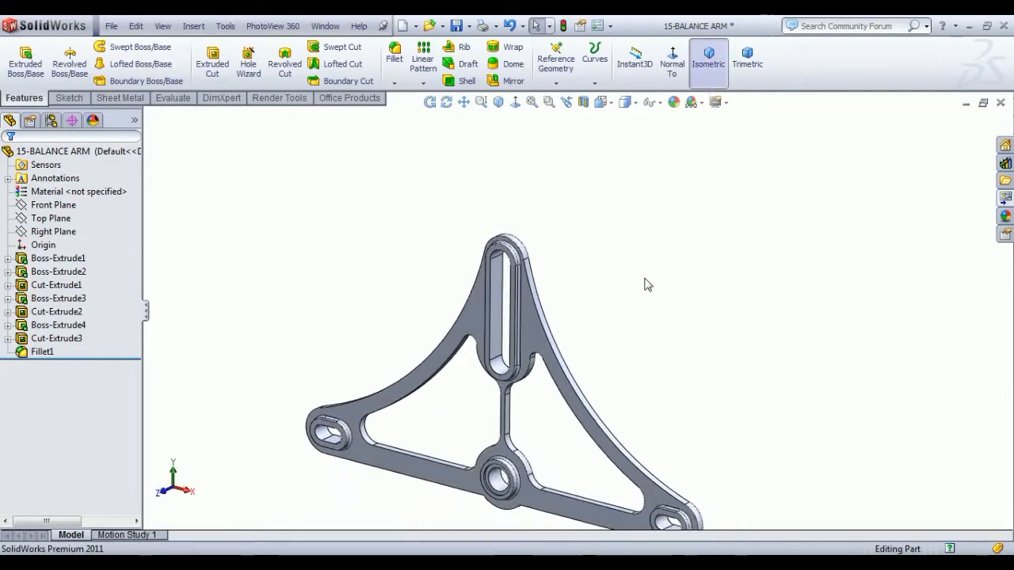
click(673, 102)
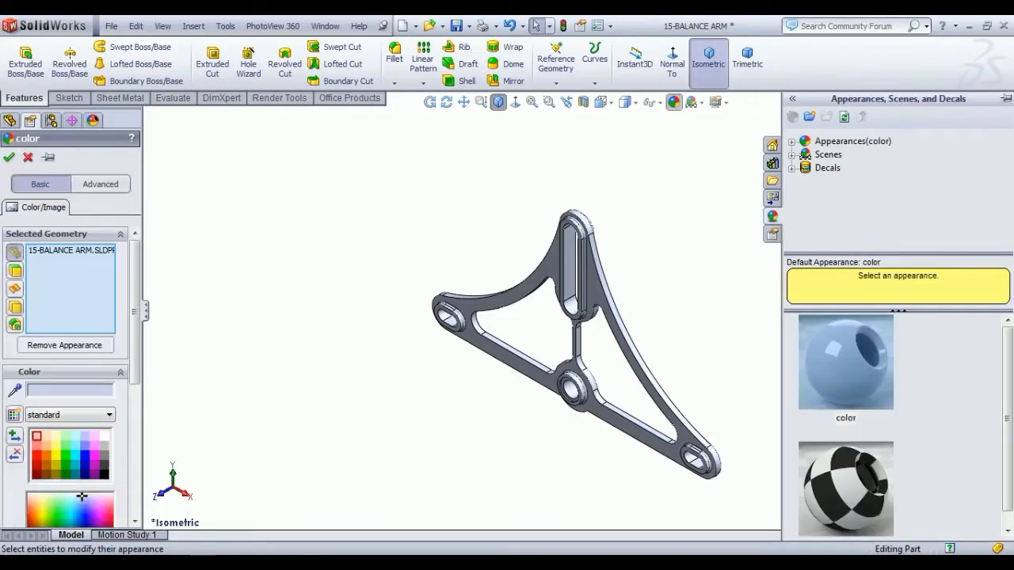
click(792, 142)
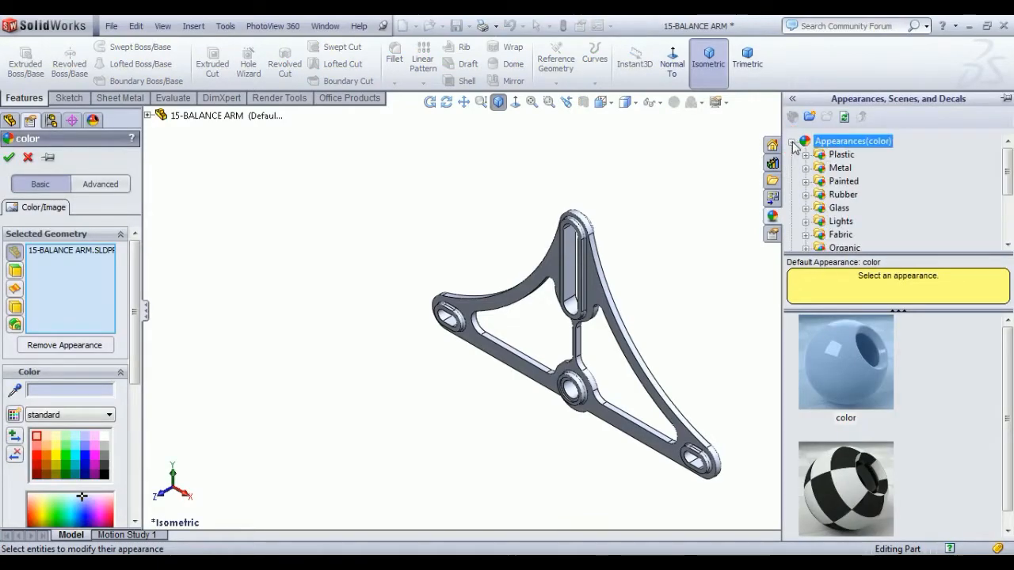
click(806, 169)
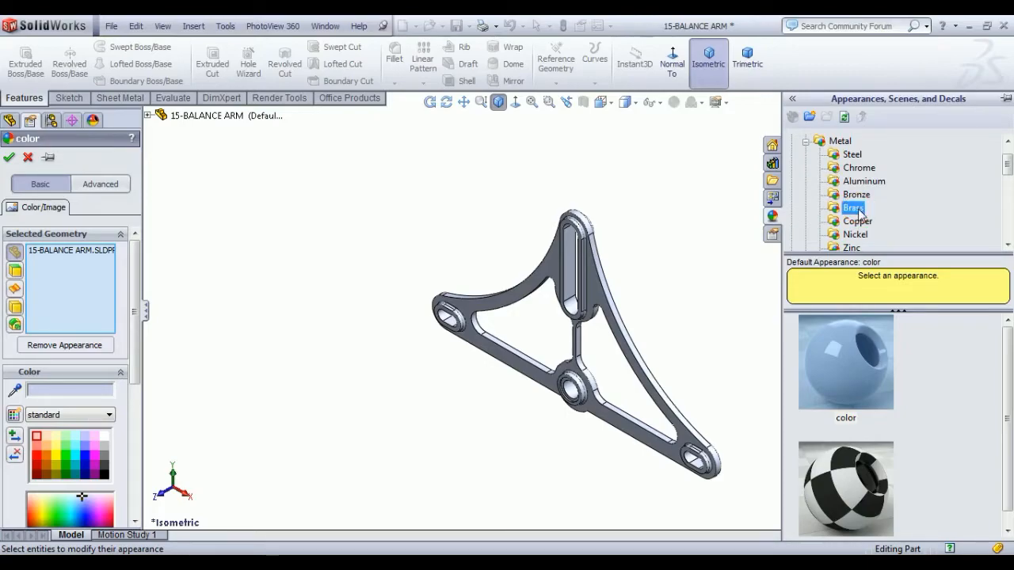
click(855, 357)
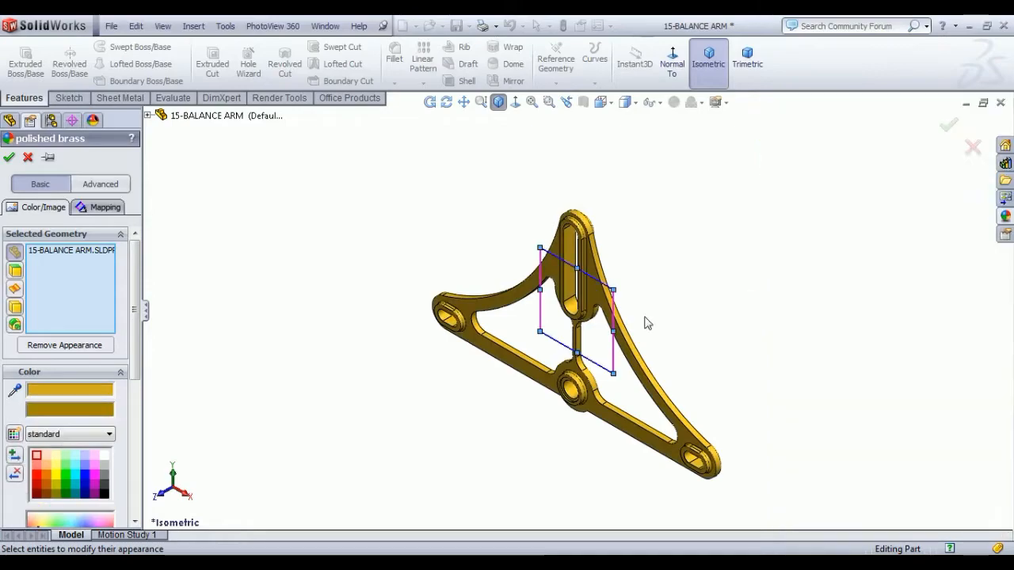
scroll(530, 451, down, 4)
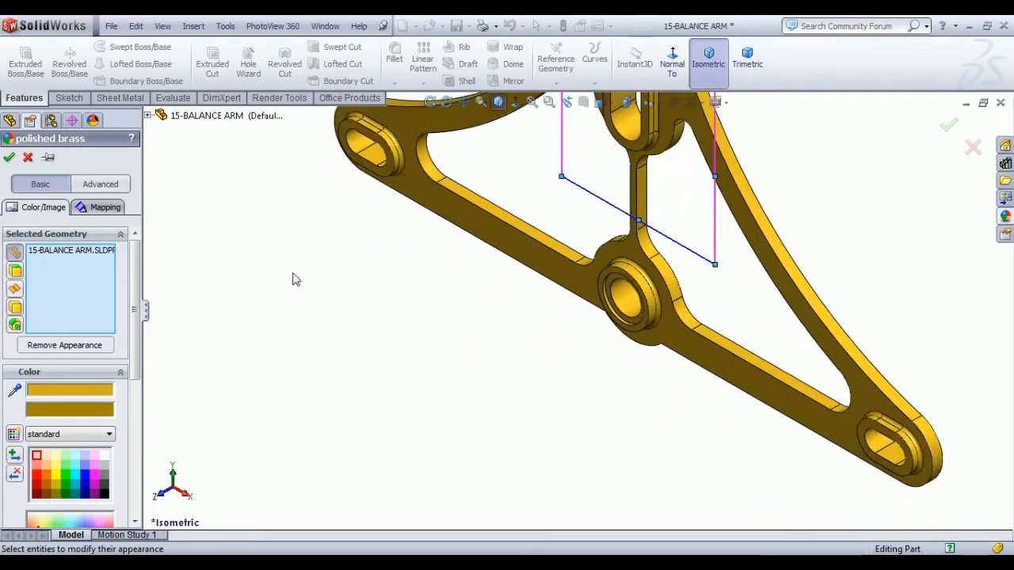
click(10, 159)
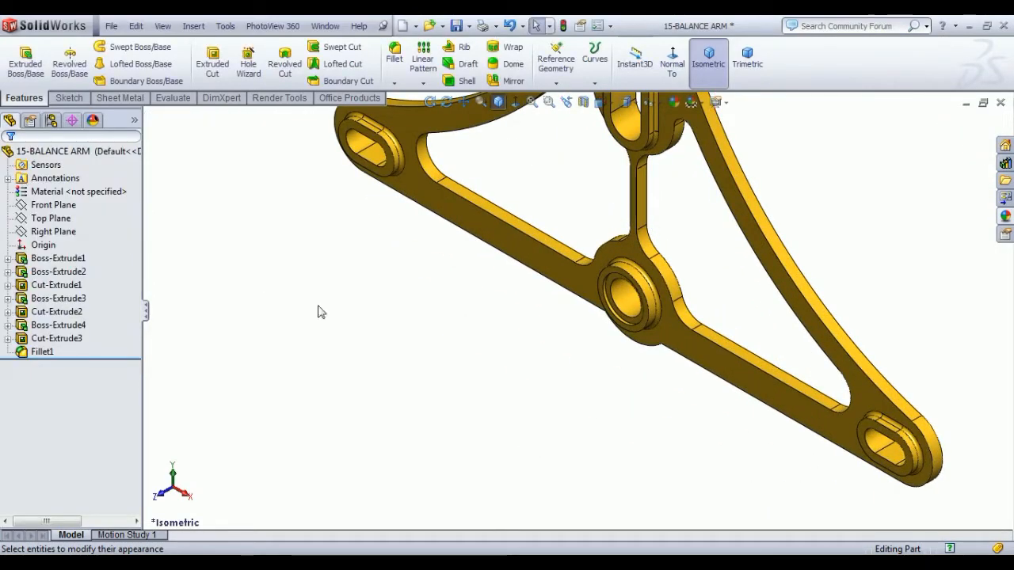
Apply a bronze metal appearance to the bushing feature inside the central hub and show the part in isometric view
click(59, 340)
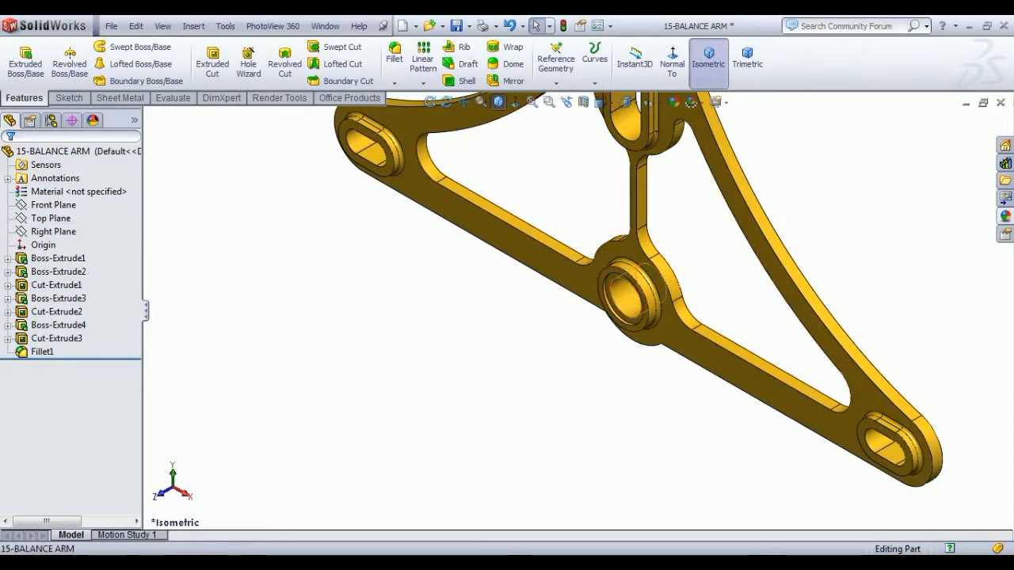
click(46, 325)
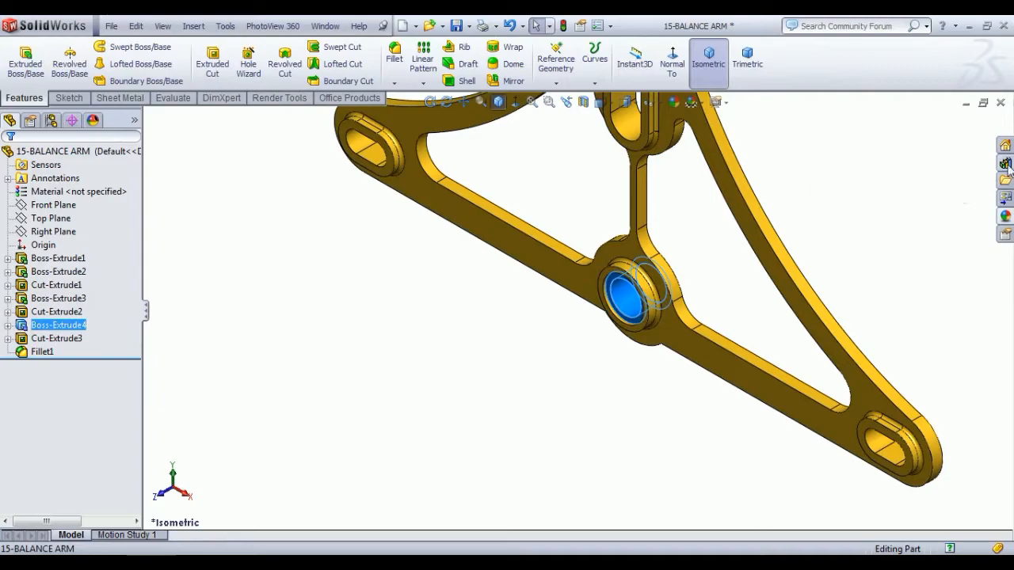
click(1004, 215)
click(855, 194)
drag(846, 362, 634, 289)
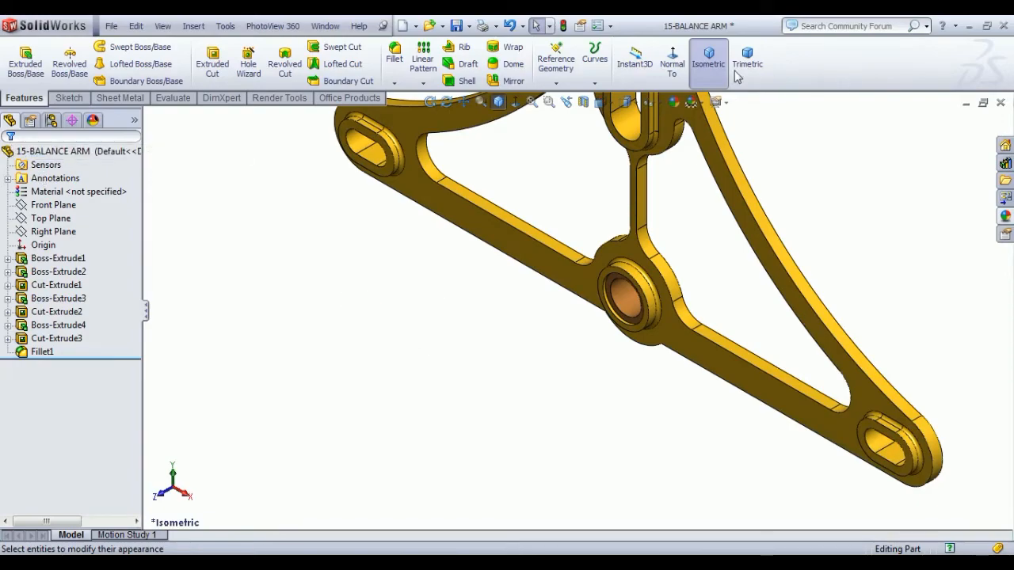
click(708, 60)
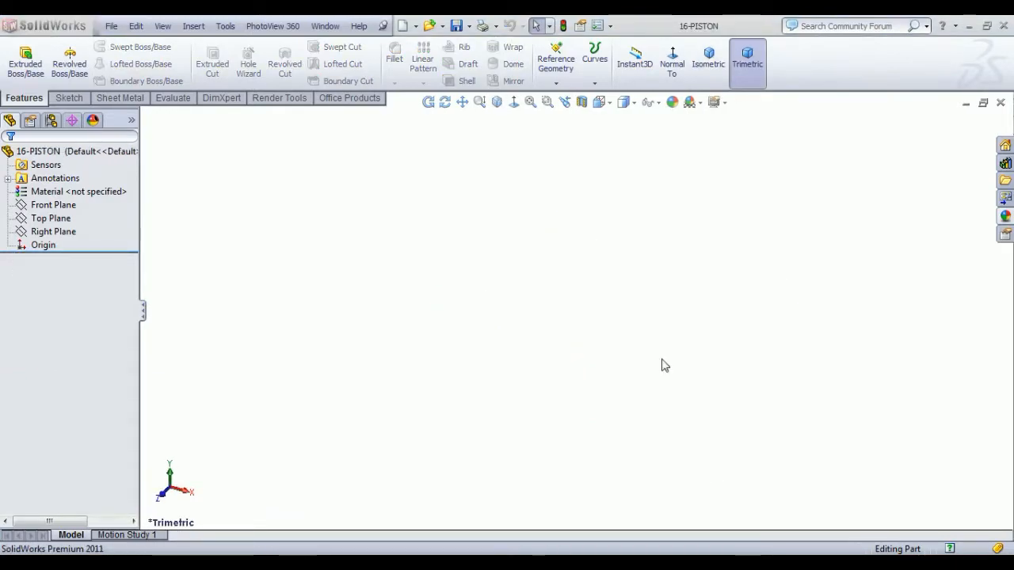
Start a sketch on the Front Plane of the 16-PISTON part and draw a circle centred on the origin
click(53, 204)
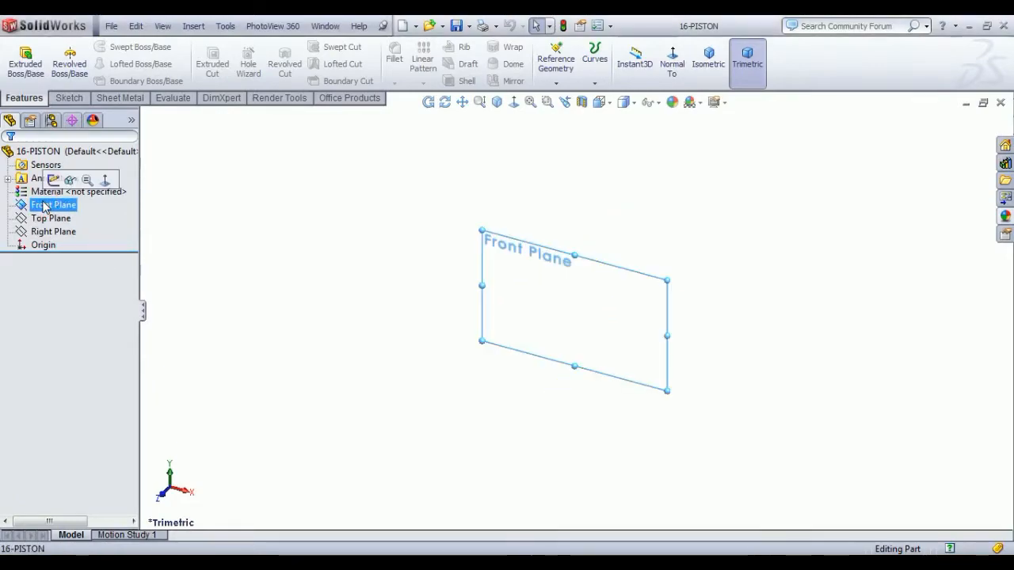
click(52, 181)
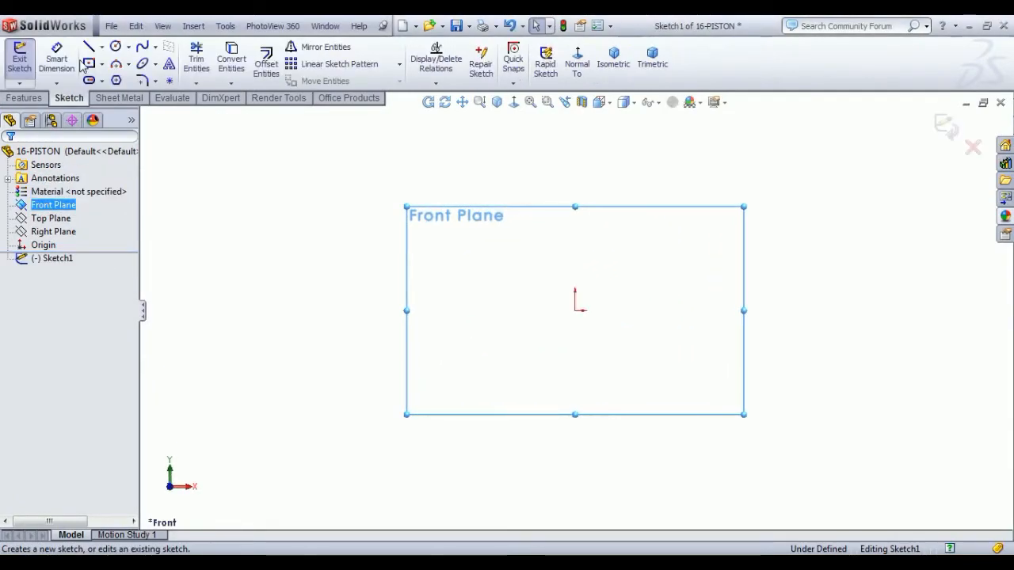
click(116, 48)
click(575, 310)
click(597, 358)
Dimension the circle's diameter to 30 mm and exit the sketch
click(76, 64)
click(527, 301)
click(449, 296)
text(30)
key(Return)
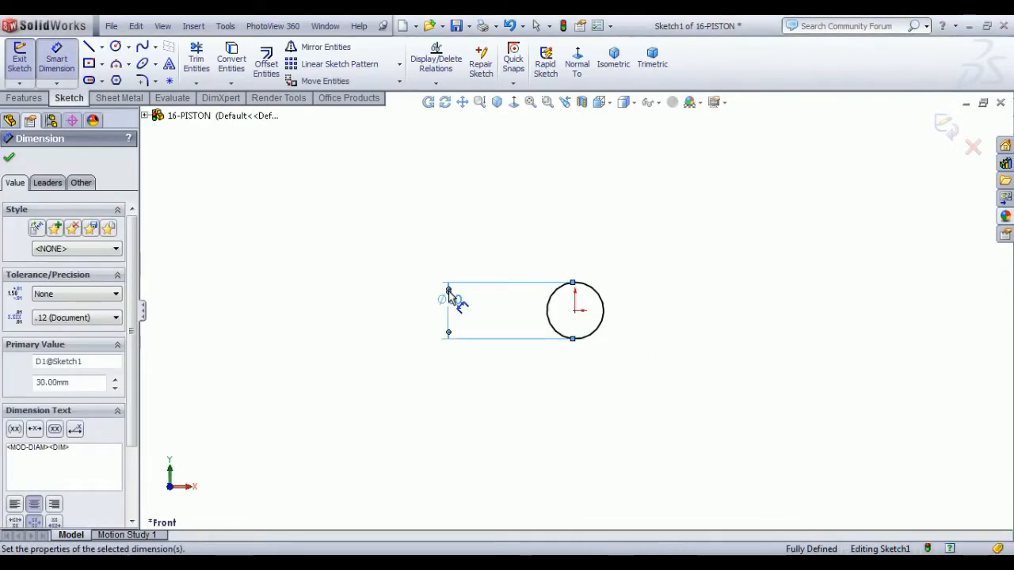
right_click(278, 268)
click(316, 275)
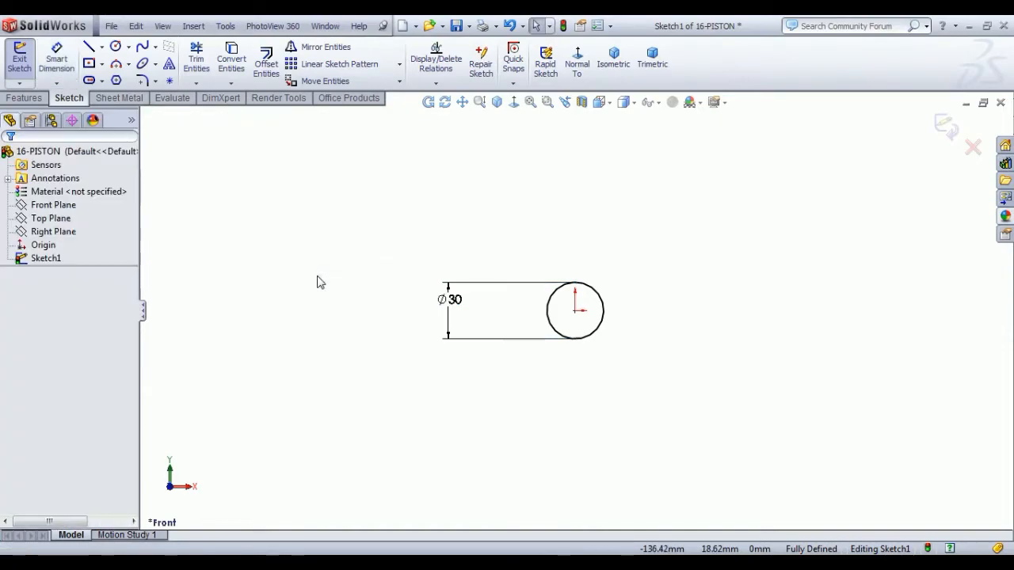
click(11, 62)
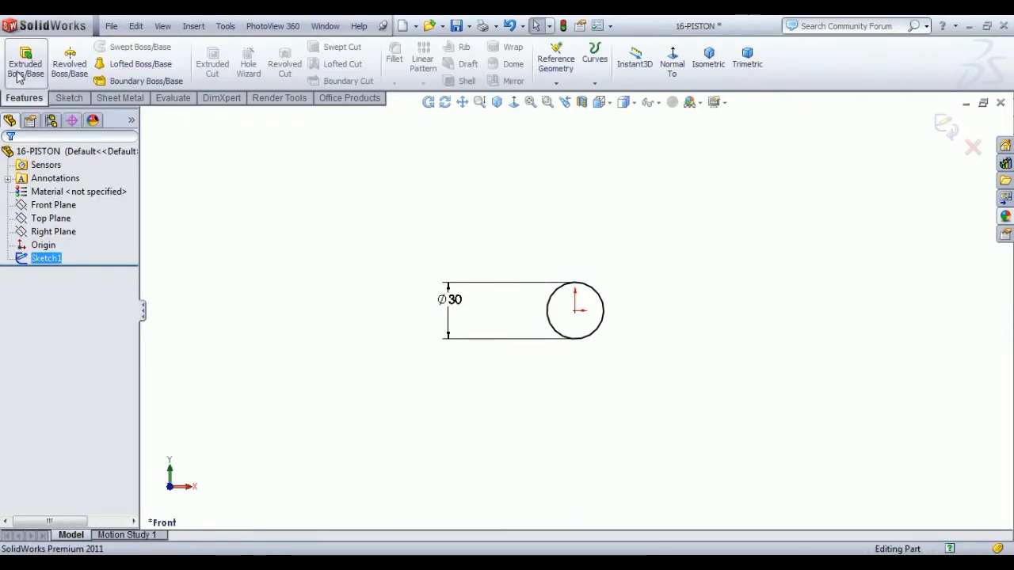
Extrude the circle 9 mm with the Mid Plane end condition to form the piston disc
click(26, 66)
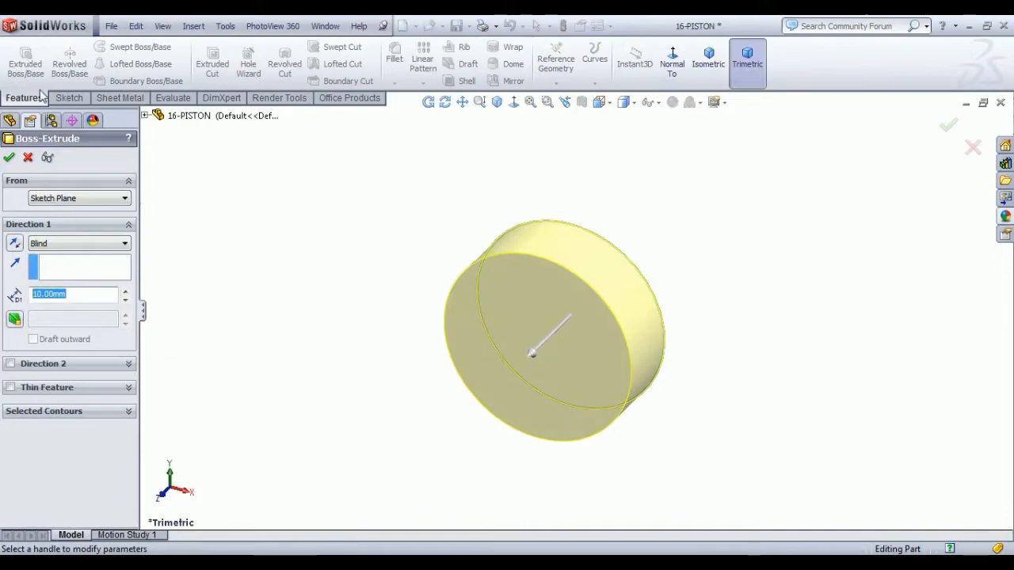
click(78, 243)
click(56, 307)
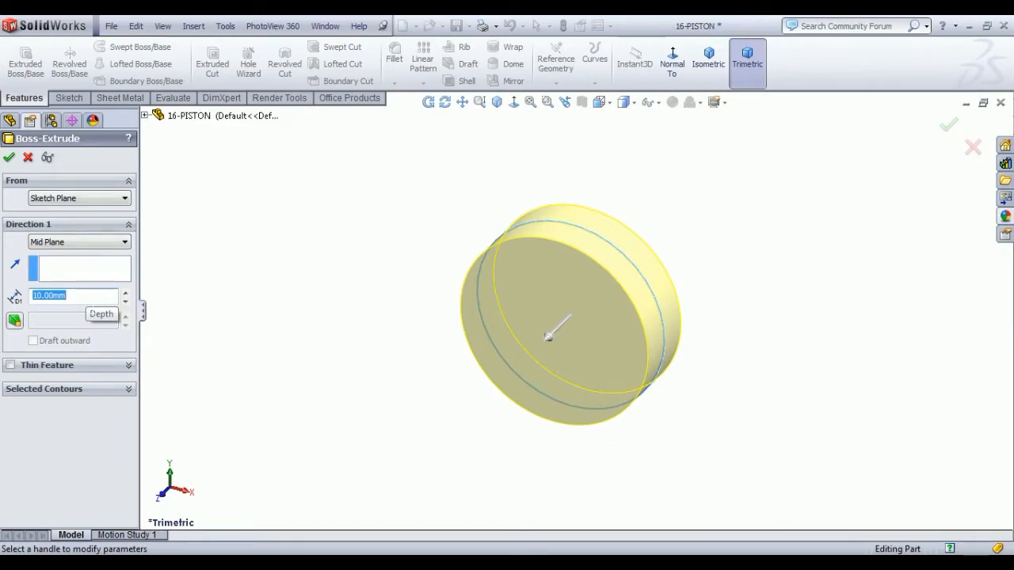
key(Return)
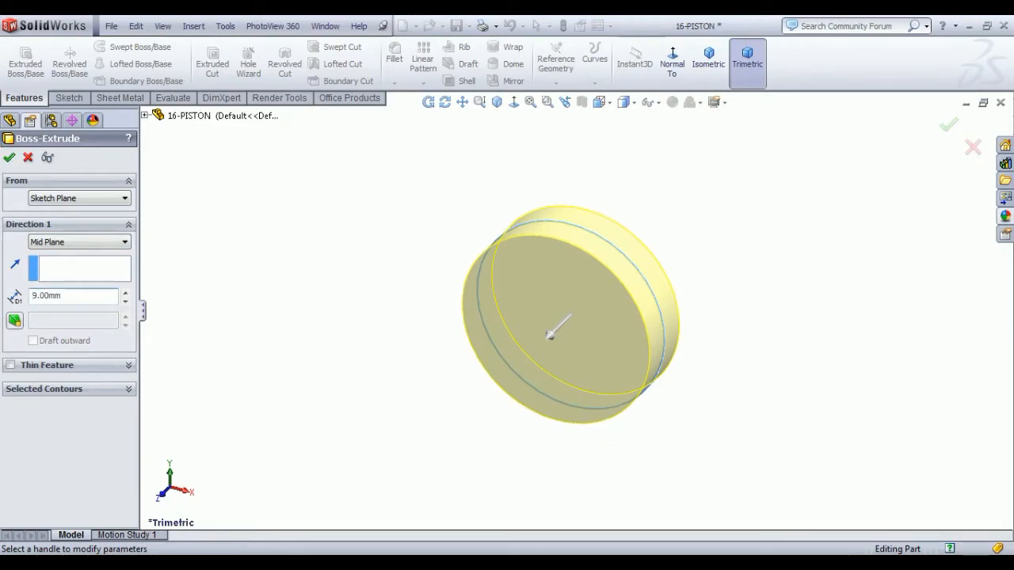
key(Return)
mouse_move(340, 404)
middle_down()
mouse_move(306, 396)
mouse_move(329, 396)
middle_up()
key(Escape)
Start a second sketch on the Front Plane, viewed normal to it, and convert the disc's outer circular edge into a sketch entity
click(51, 206)
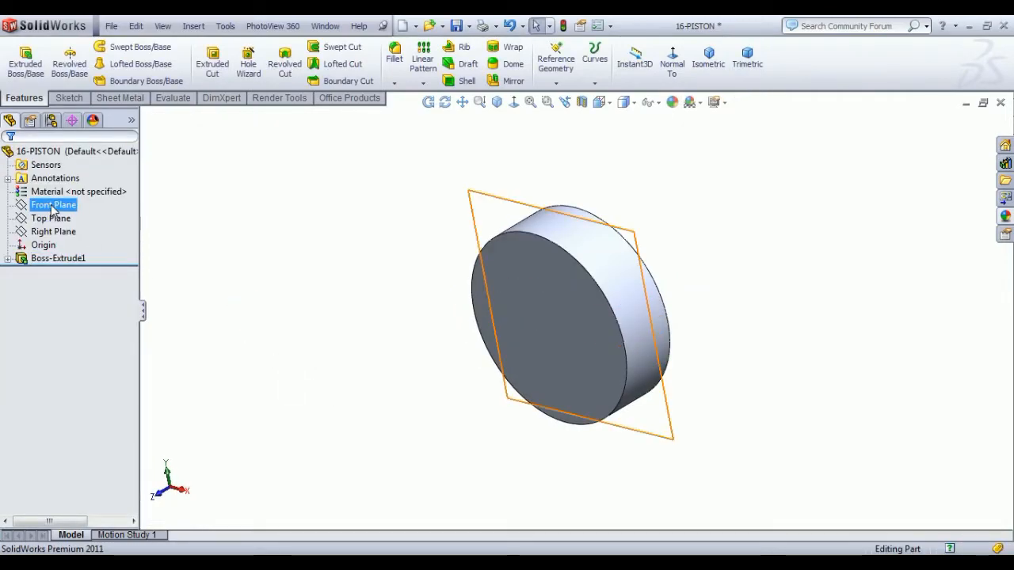
click(69, 195)
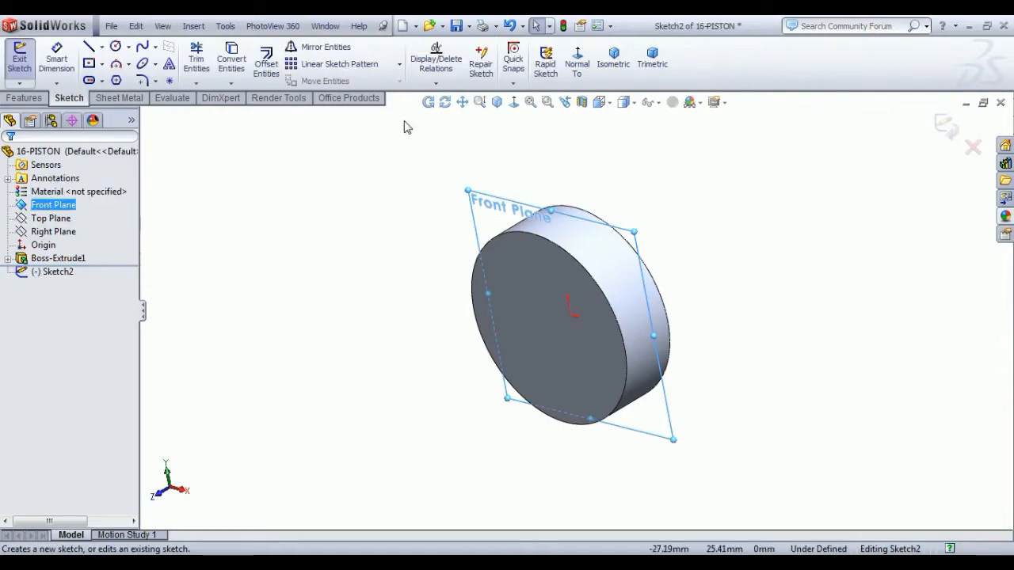
click(589, 63)
click(540, 133)
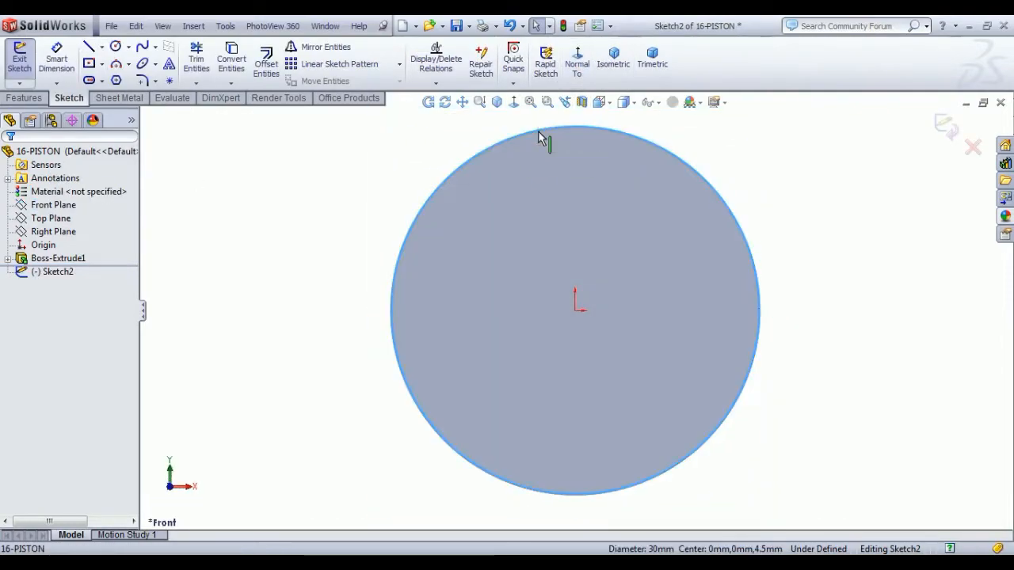
click(232, 59)
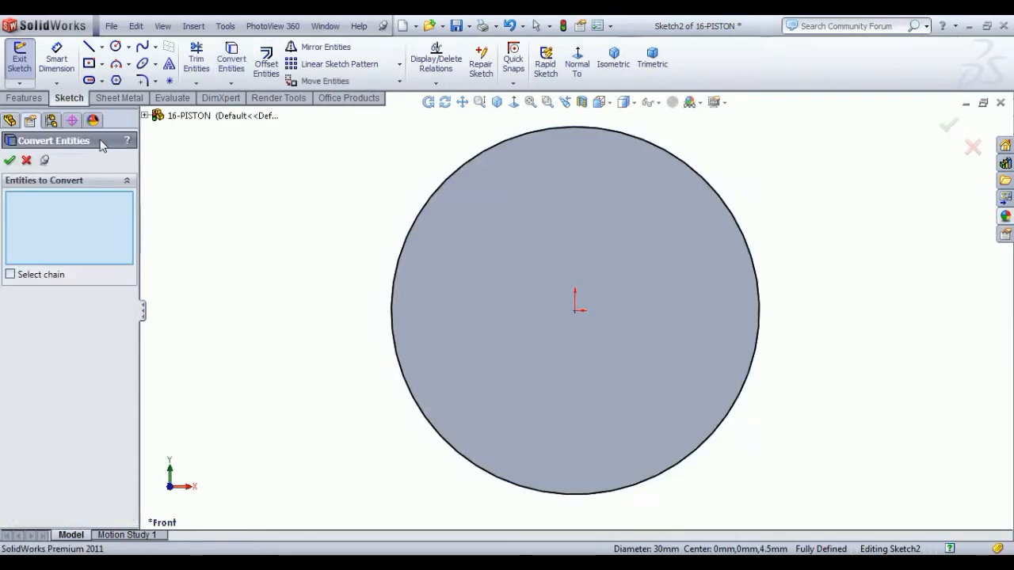
click(10, 162)
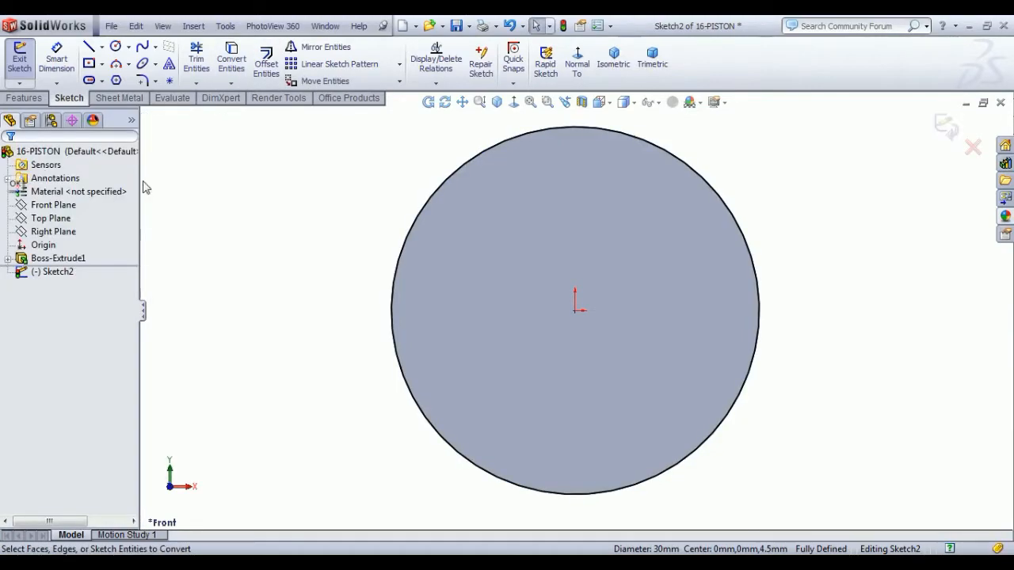
Draw an inner circle centred on the origin, dimension its diameter to 27 mm and exit the sketch
click(121, 48)
click(575, 309)
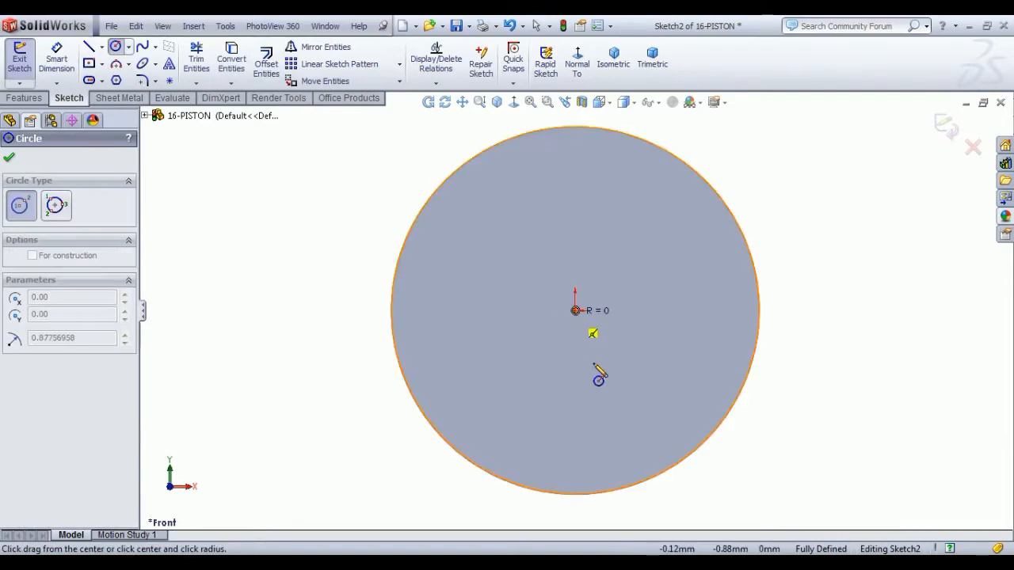
click(599, 361)
click(57, 59)
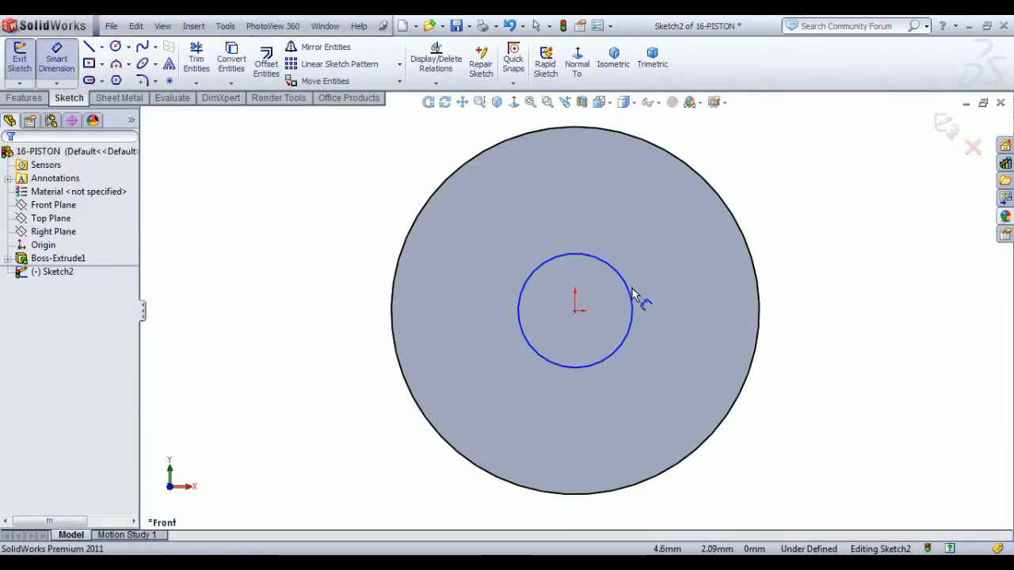
click(632, 294)
click(802, 201)
text(2)
key(Return)
right_click(802, 201)
click(820, 203)
click(17, 60)
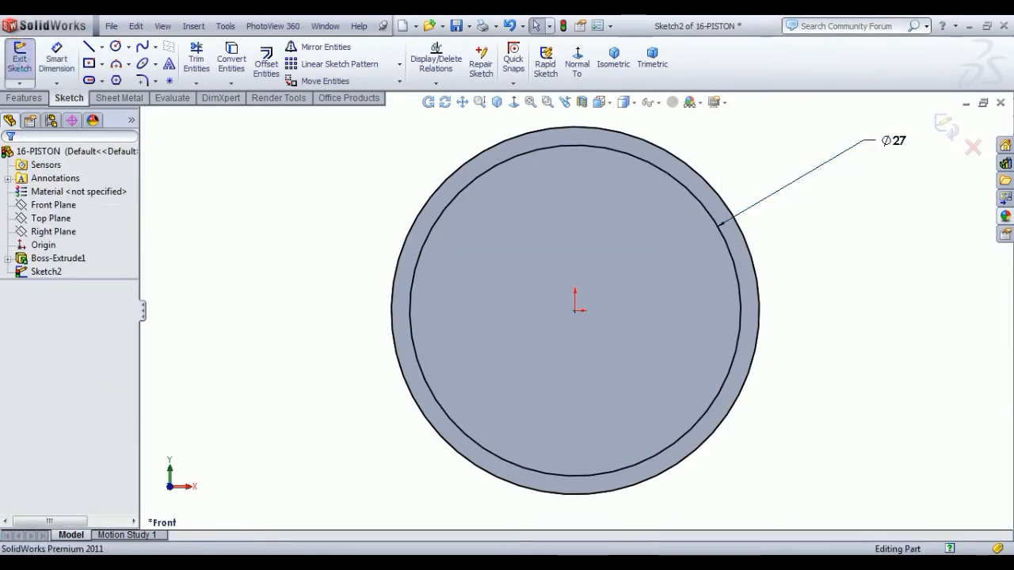
Cut the ring sketch 2 mm deep with the Mid Plane end condition to form a groove around the piston disc's rim
click(211, 61)
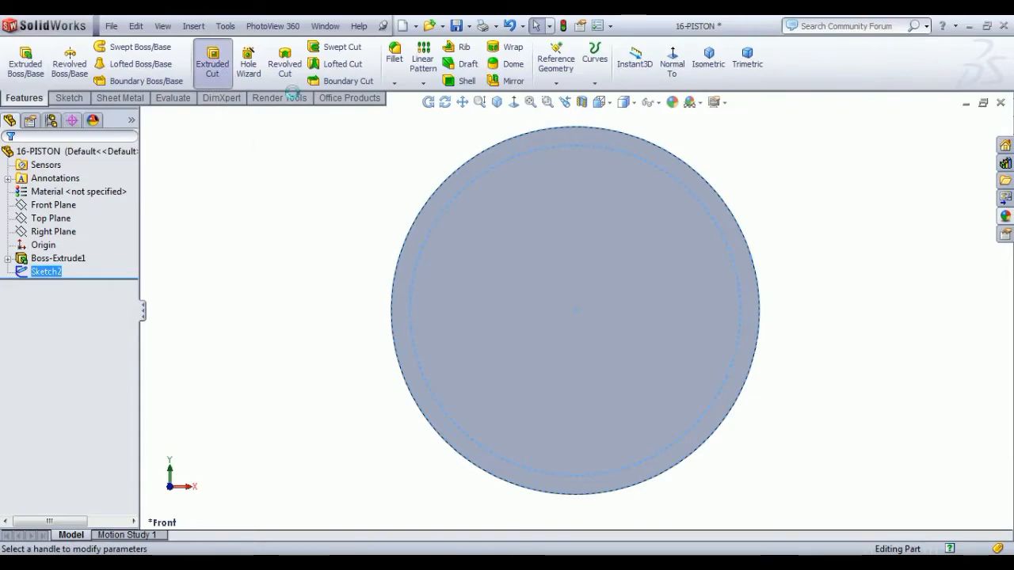
click(672, 65)
click(712, 79)
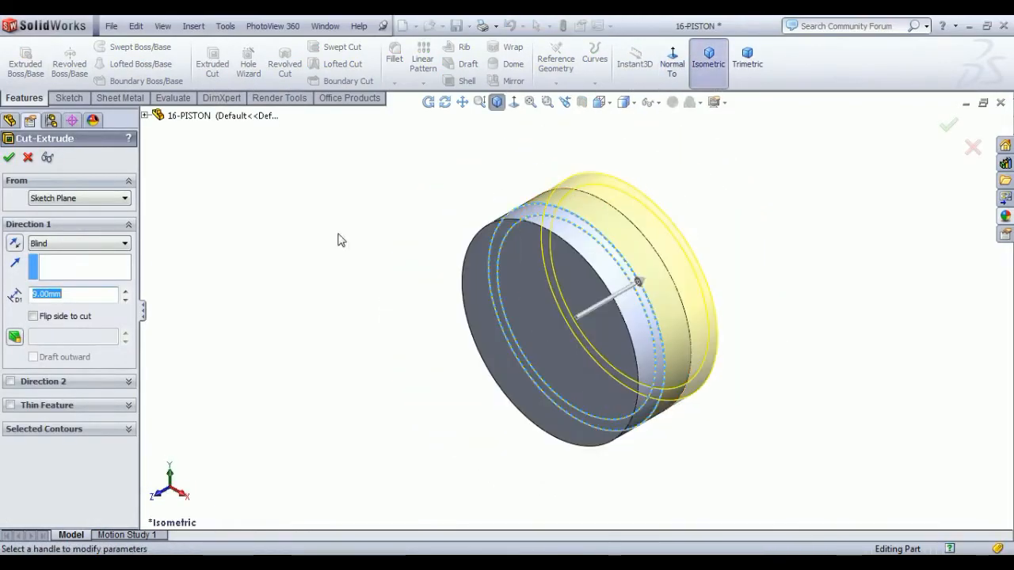
click(51, 243)
click(55, 324)
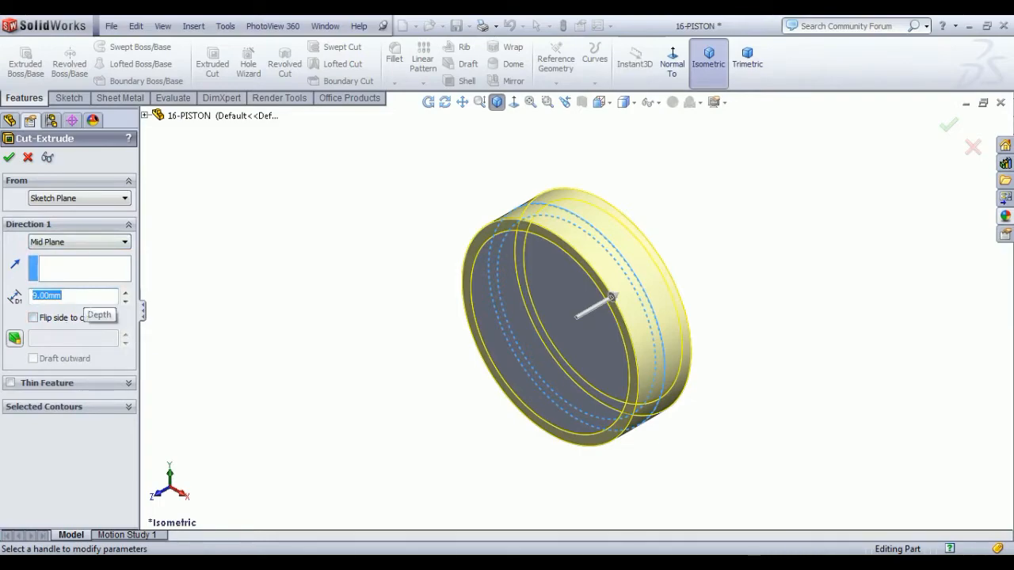
key(Return)
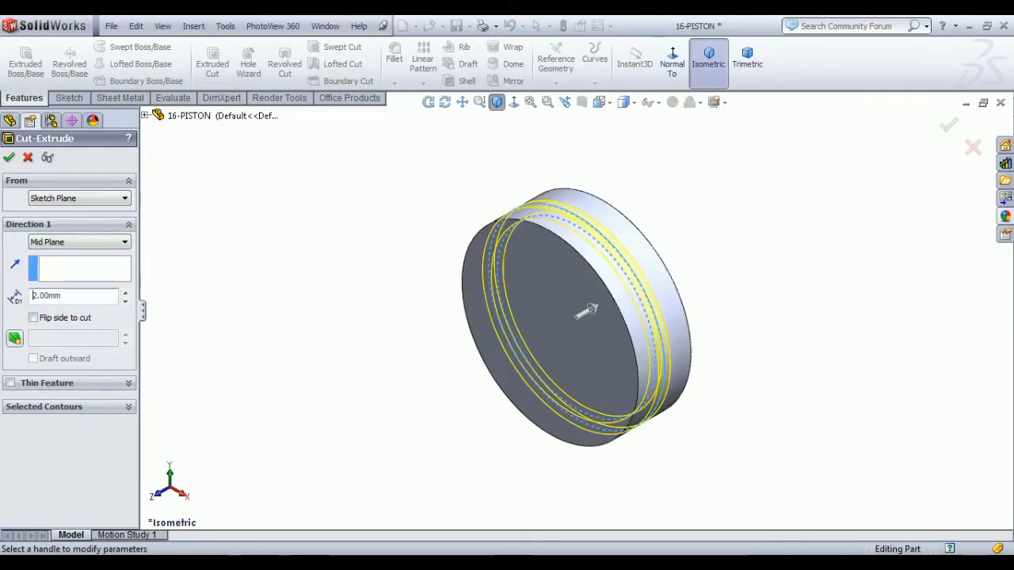
click(8, 157)
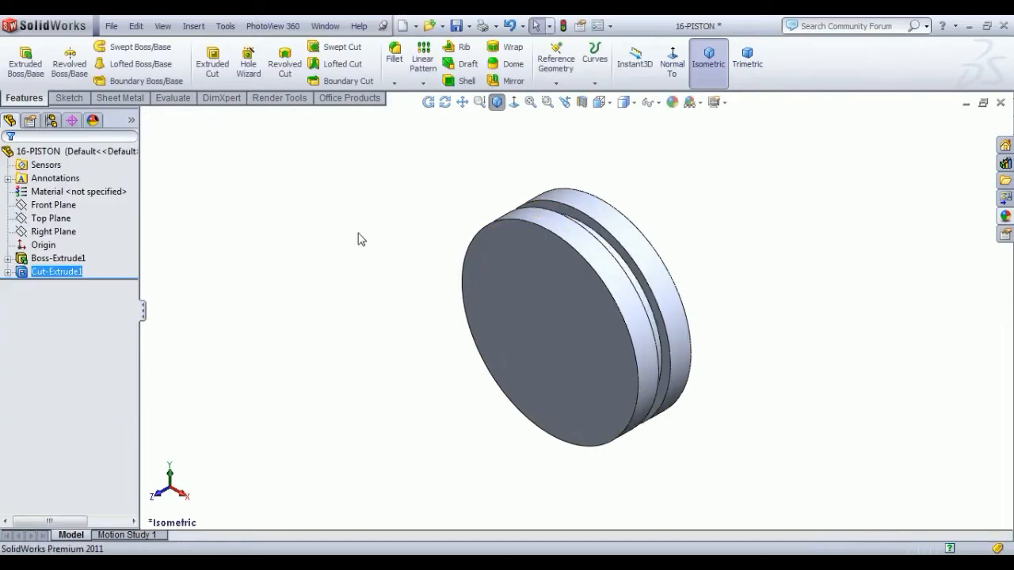
Start a sketch on the disc's front face and draw a circle centred on the origin, about 10 mm in diameter
mouse_move(514, 324)
middle_down()
mouse_move(476, 324)
mouse_move(516, 334)
mouse_move(523, 310)
middle_up()
click(582, 319)
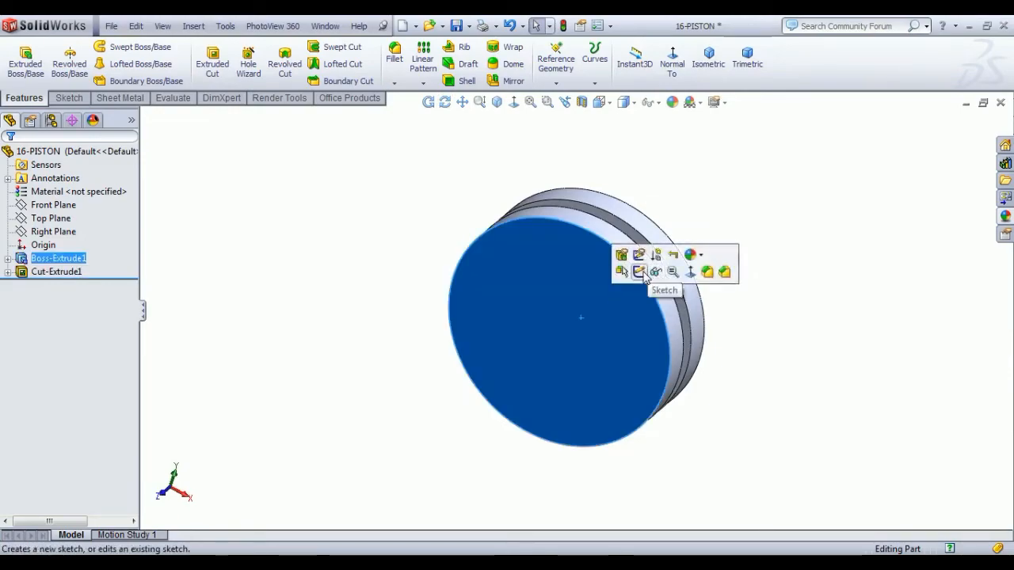
click(657, 271)
click(115, 47)
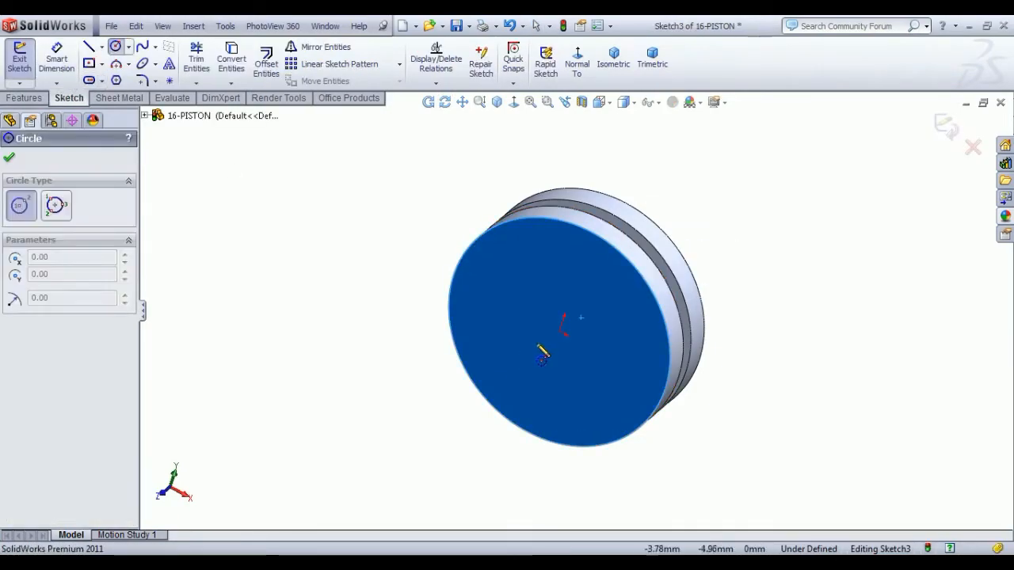
click(561, 334)
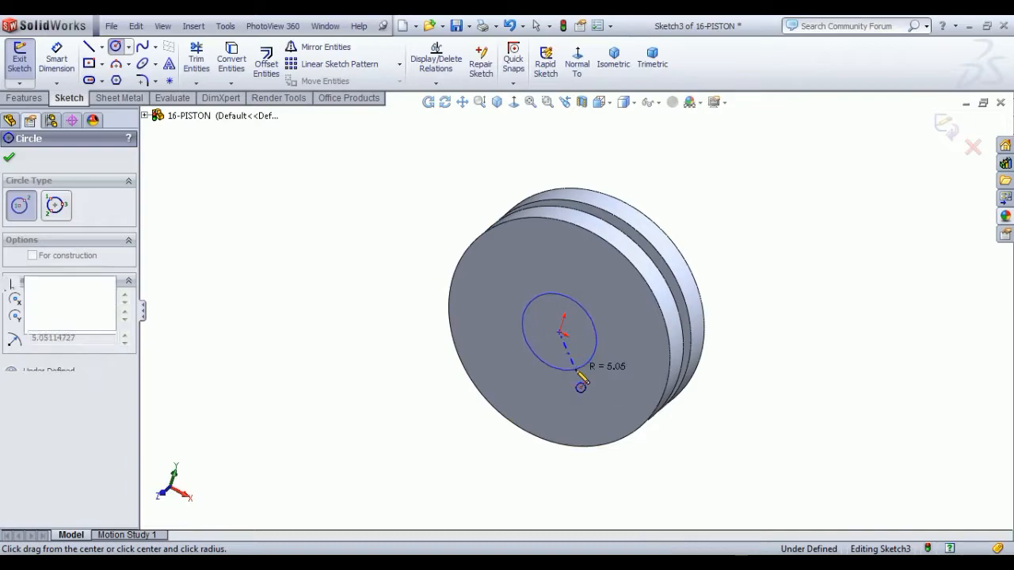
click(576, 370)
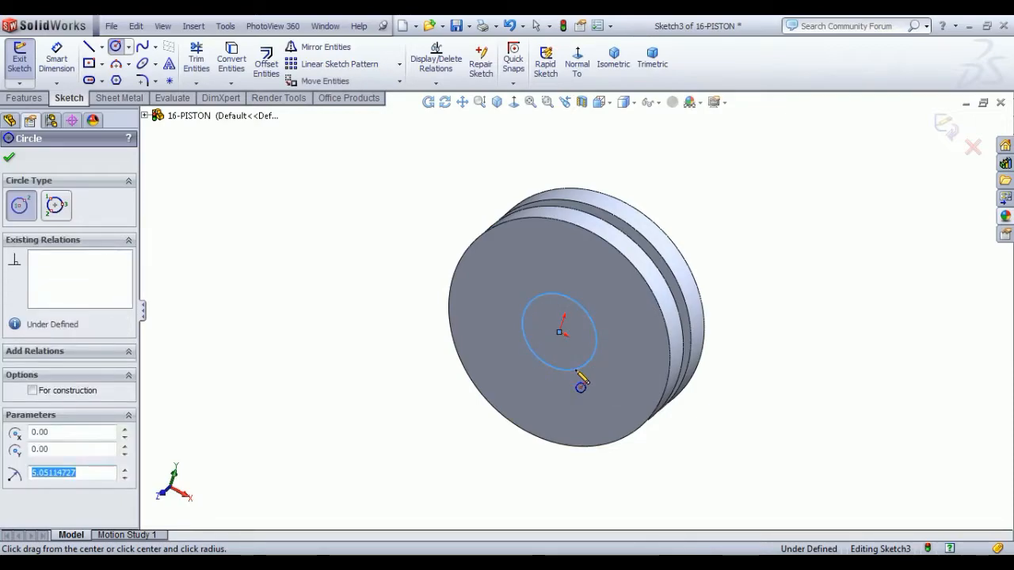
Dimension the front-face circle's diameter to 12 mm and exit the sketch
click(57, 59)
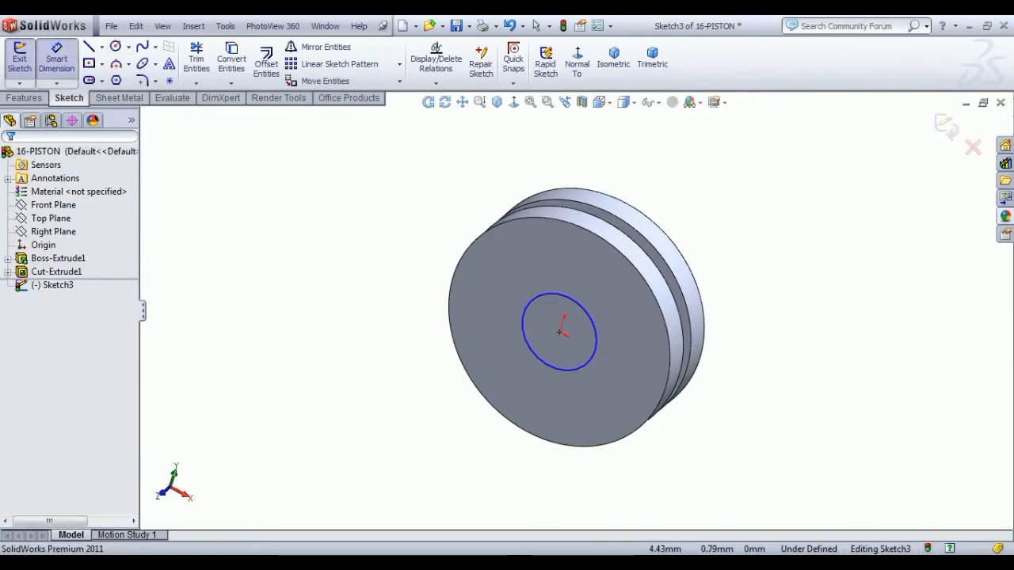
click(595, 353)
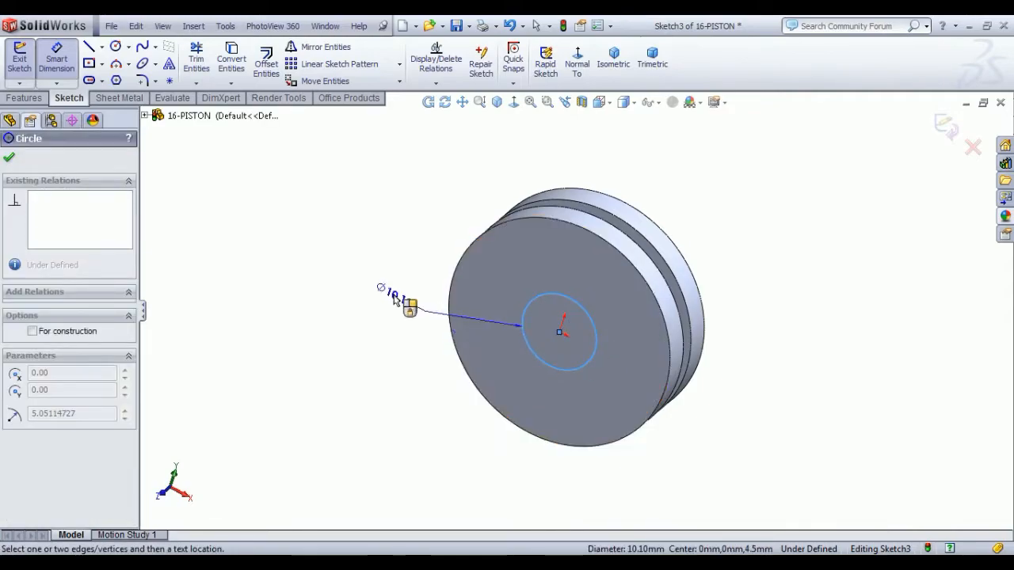
click(396, 300)
text(12)
key(Return)
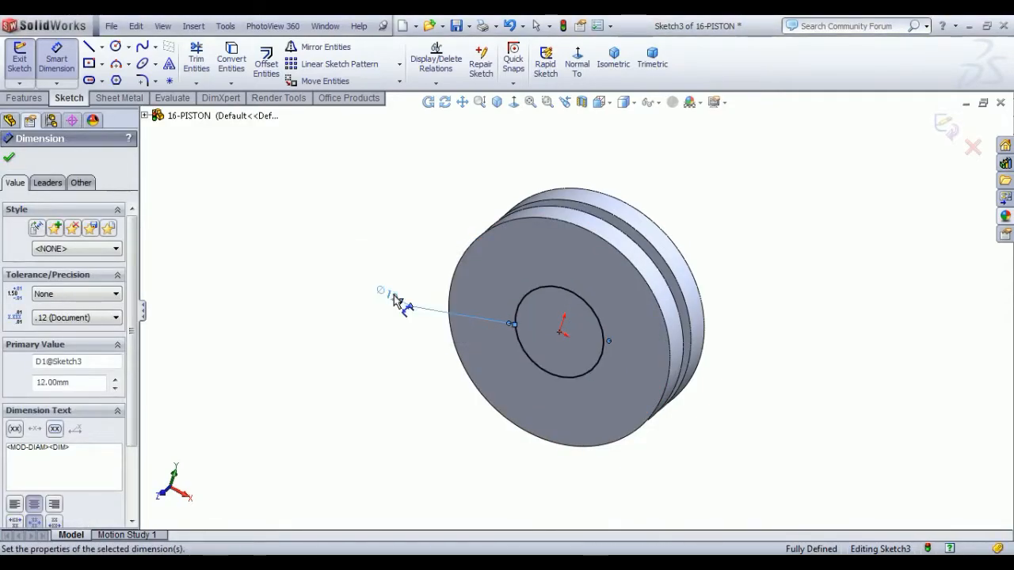
click(19, 59)
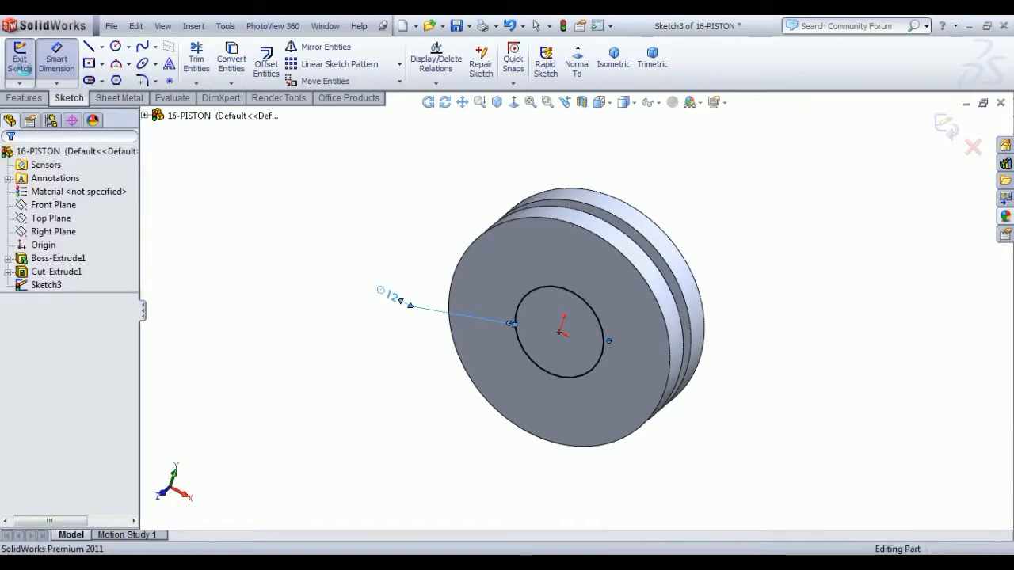
Cut the 12 mm circle to a blind depth of 1.5 mm to form a recess in the front face
click(223, 72)
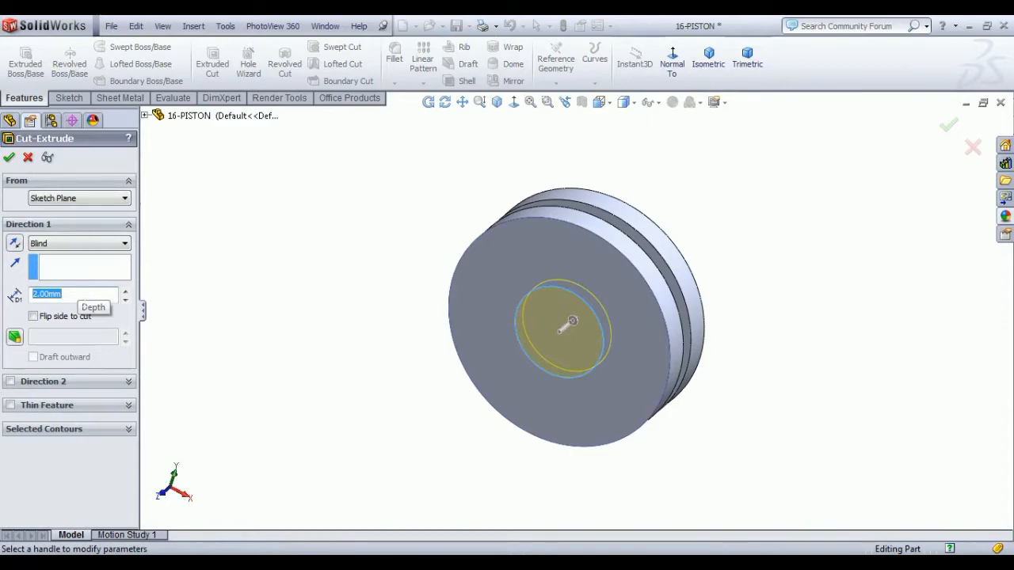
text(1.5)
key(Return)
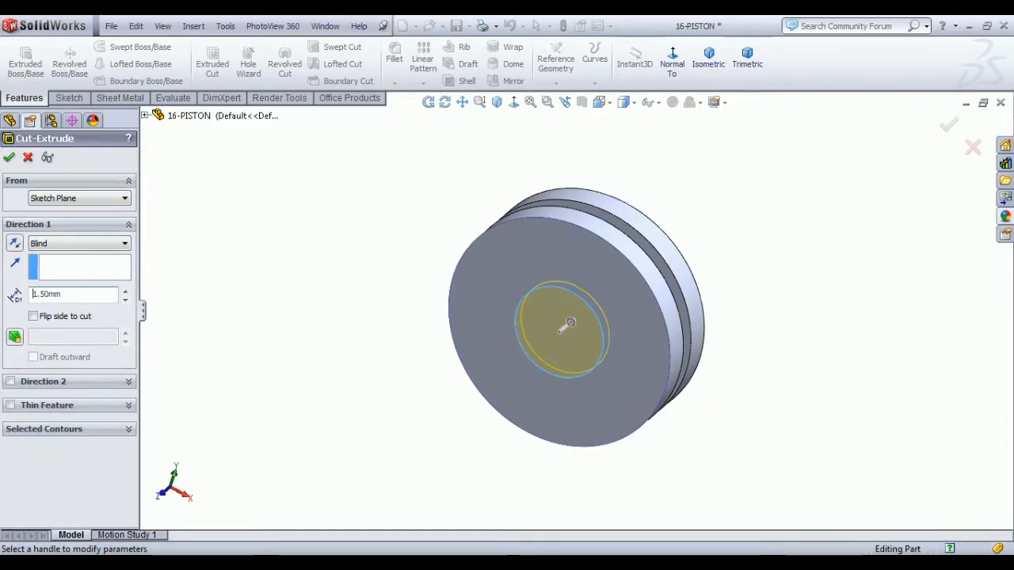
click(10, 157)
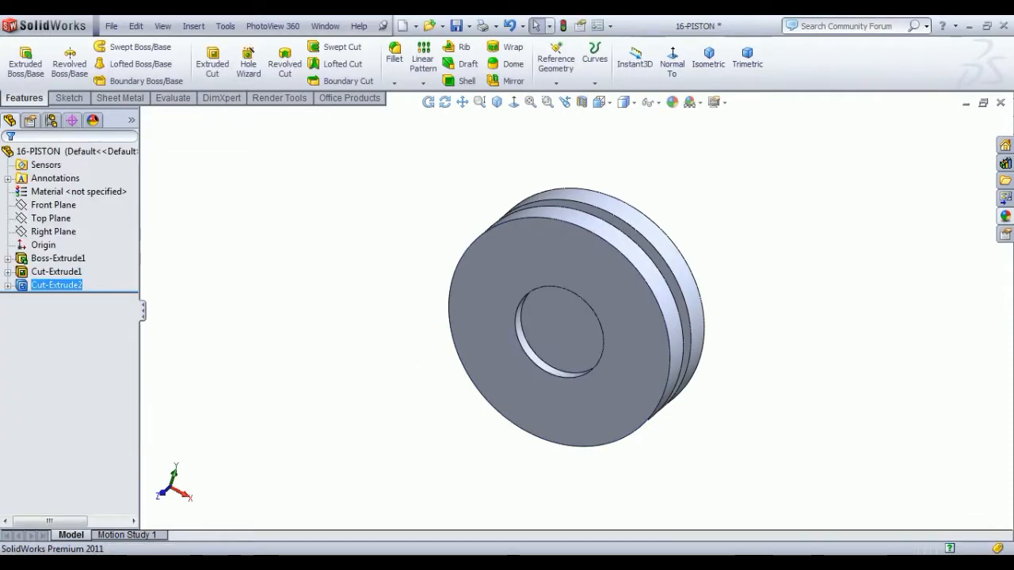
Start a sketch on the recess floor and draw a circle centred on the origin, about 6 mm in diameter
click(540, 327)
click(598, 281)
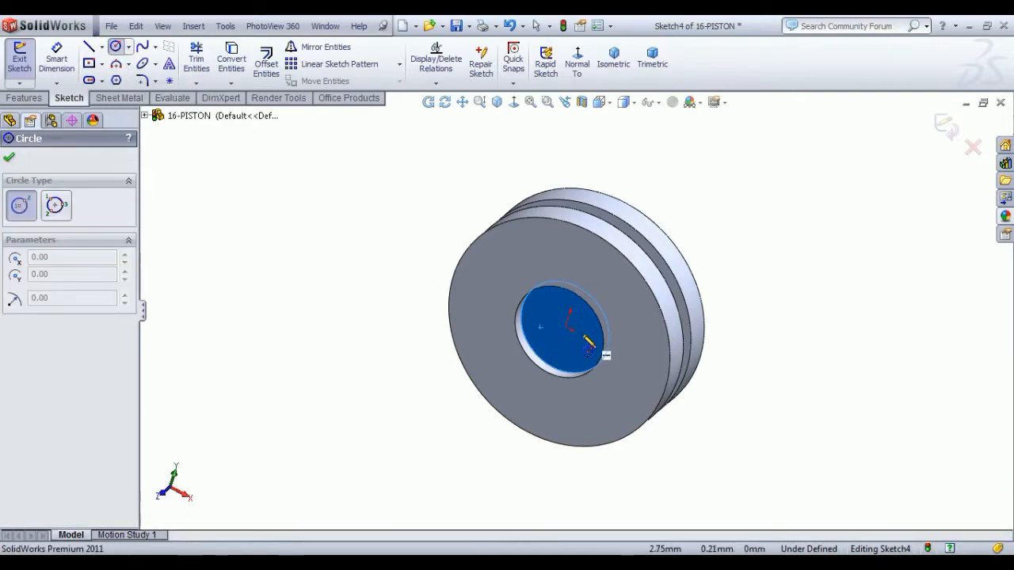
click(565, 327)
click(586, 341)
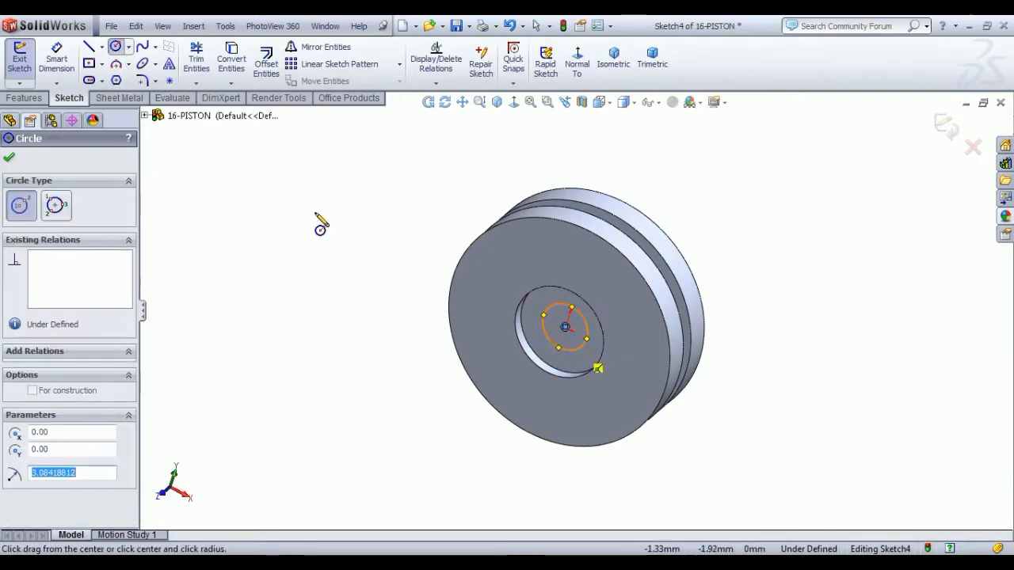
Dimension the recess-floor circle's diameter to 5 mm and exit the sketch
click(72, 65)
click(587, 337)
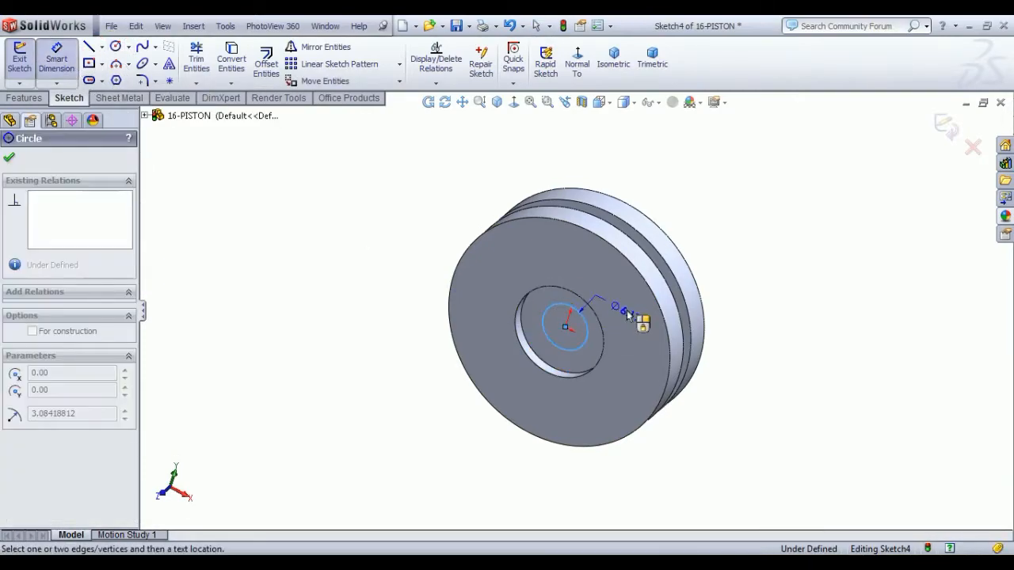
click(638, 316)
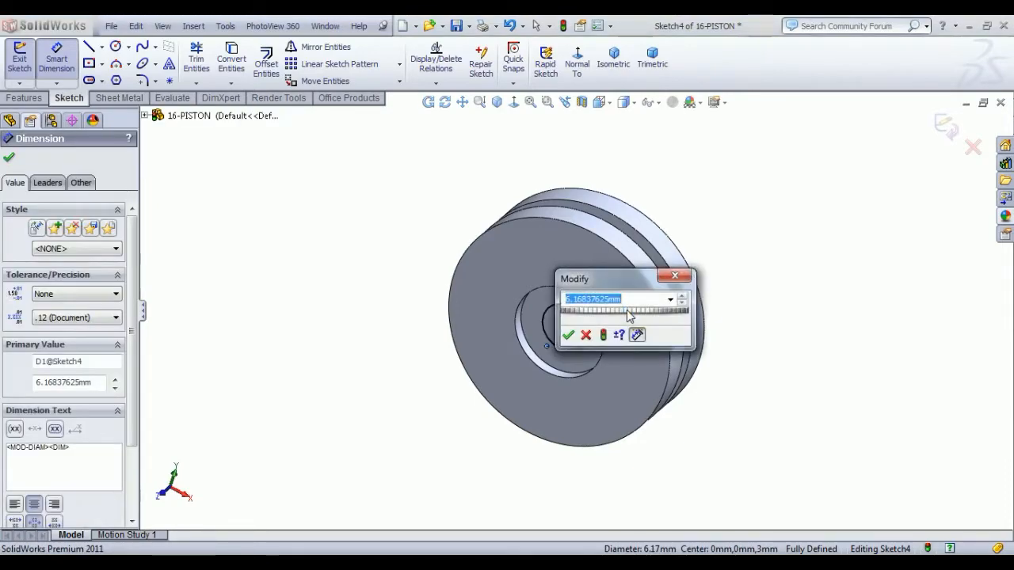
key(Return)
right_click(366, 294)
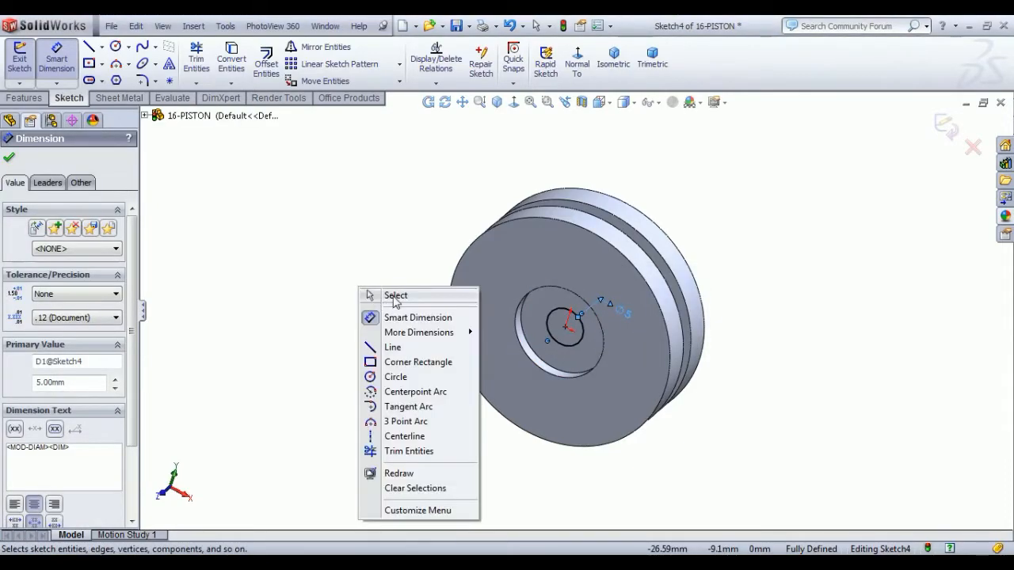
click(395, 295)
click(19, 59)
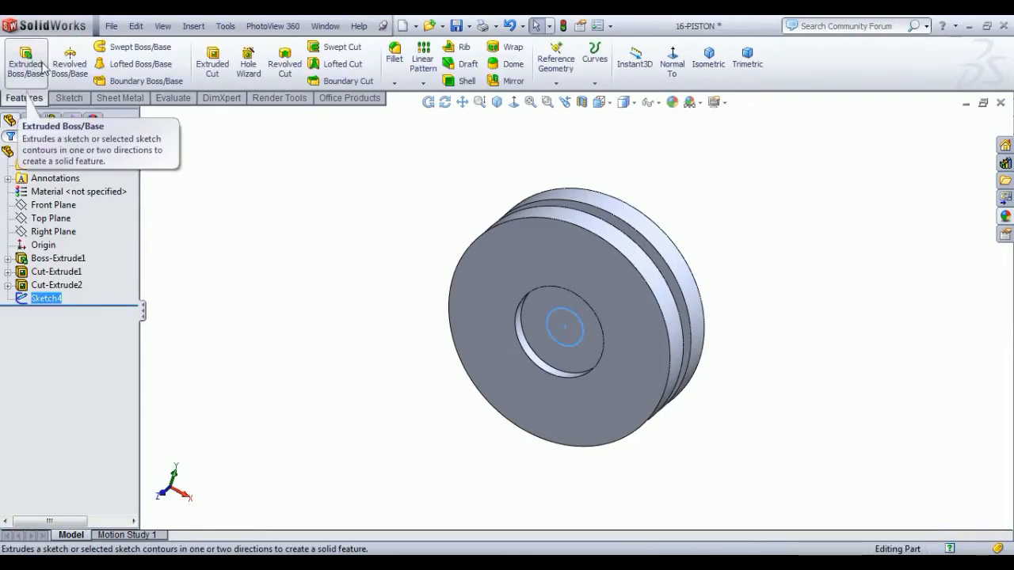
Cut the 5 mm circle with the Through All end condition to make the piston's centre hole
click(212, 60)
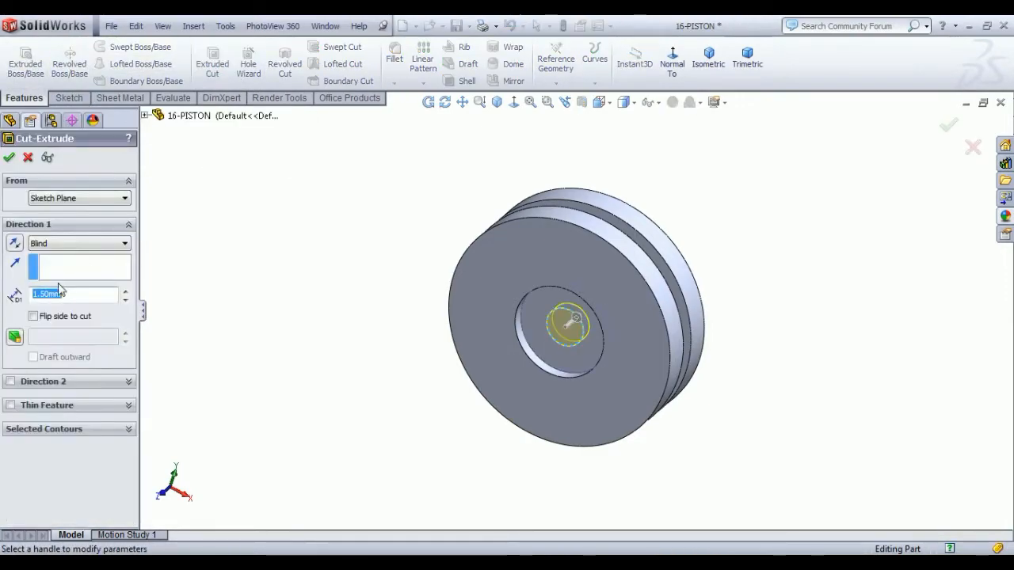
click(67, 244)
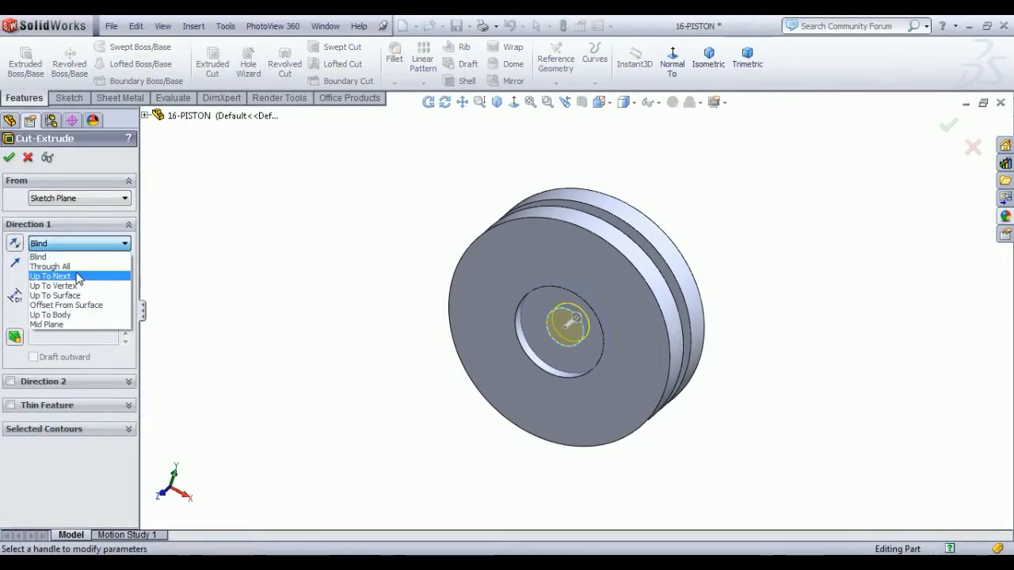
click(50, 267)
click(7, 159)
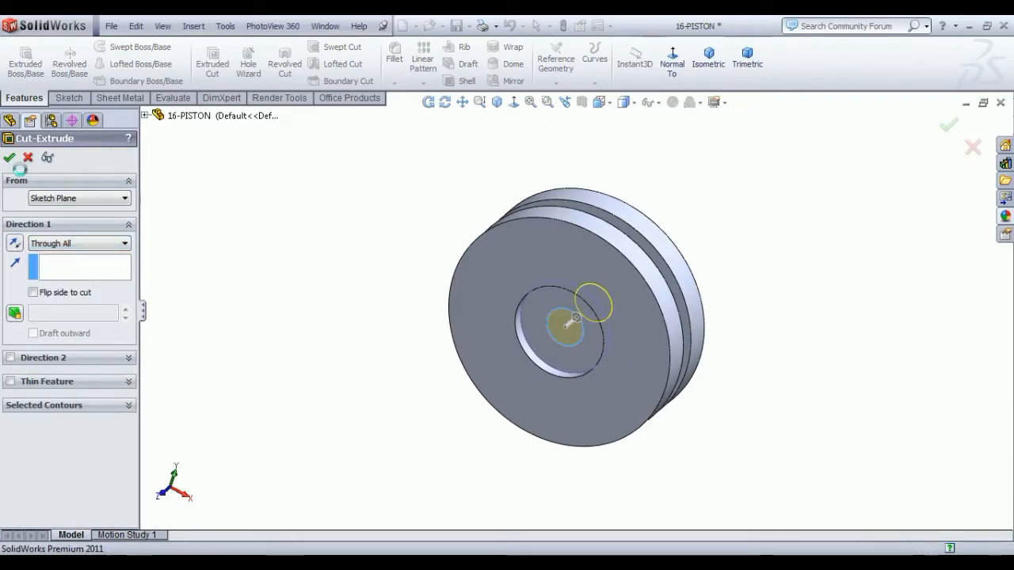
Start a sketch on the disc's back face and draw a circle around the centre hole, about 11 mm in diameter
middle_drag(358, 299, 341, 340)
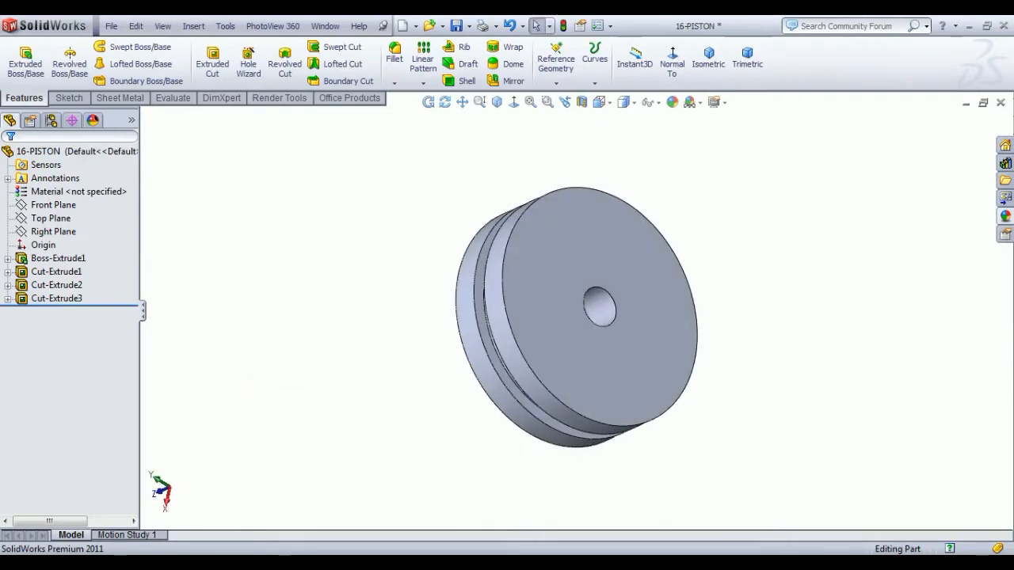
click(594, 364)
click(644, 317)
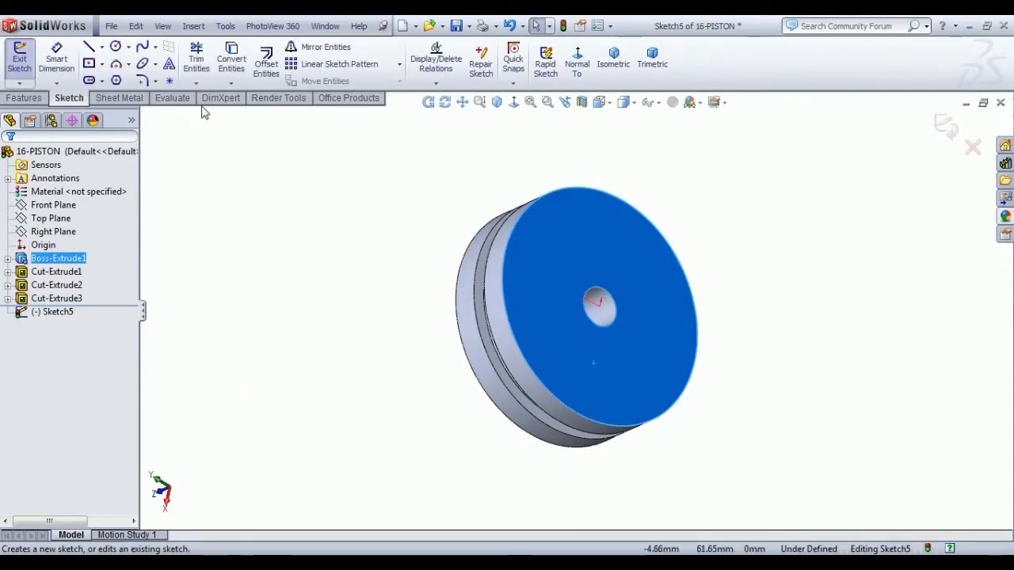
click(115, 47)
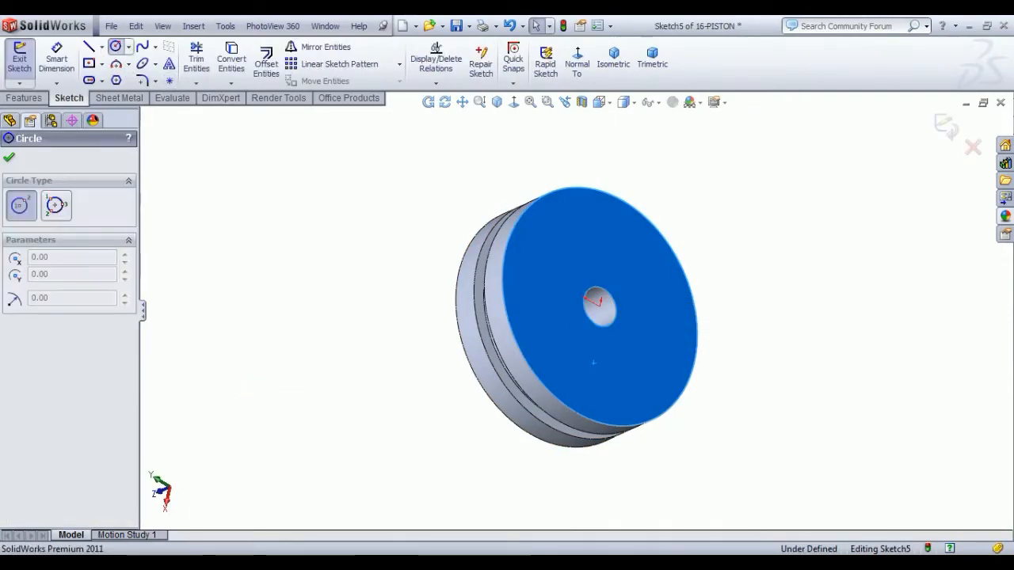
click(600, 307)
click(608, 347)
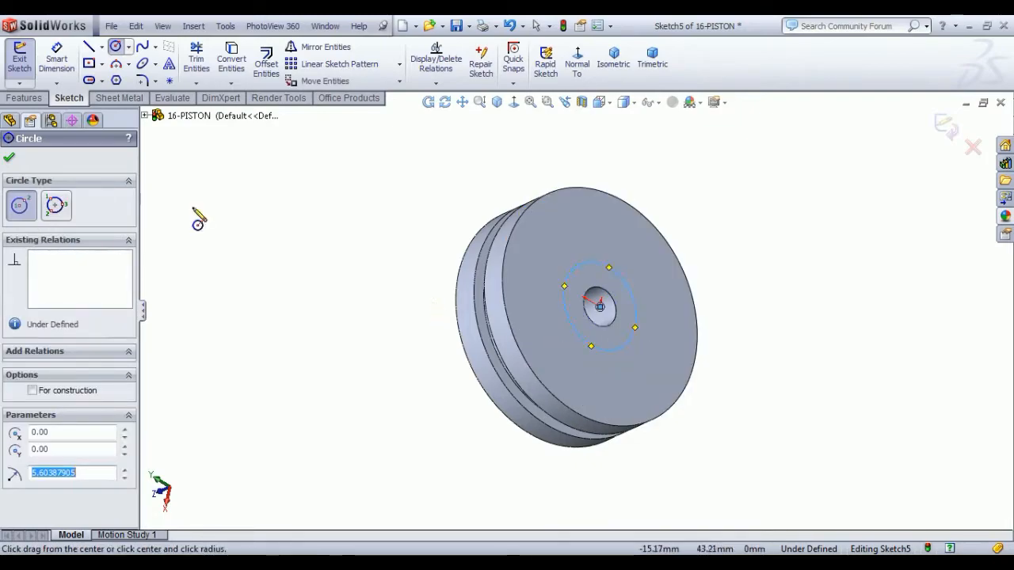
Dimension the back-face circle's diameter to 6 mm and leave the dimension tool
click(71, 68)
click(642, 330)
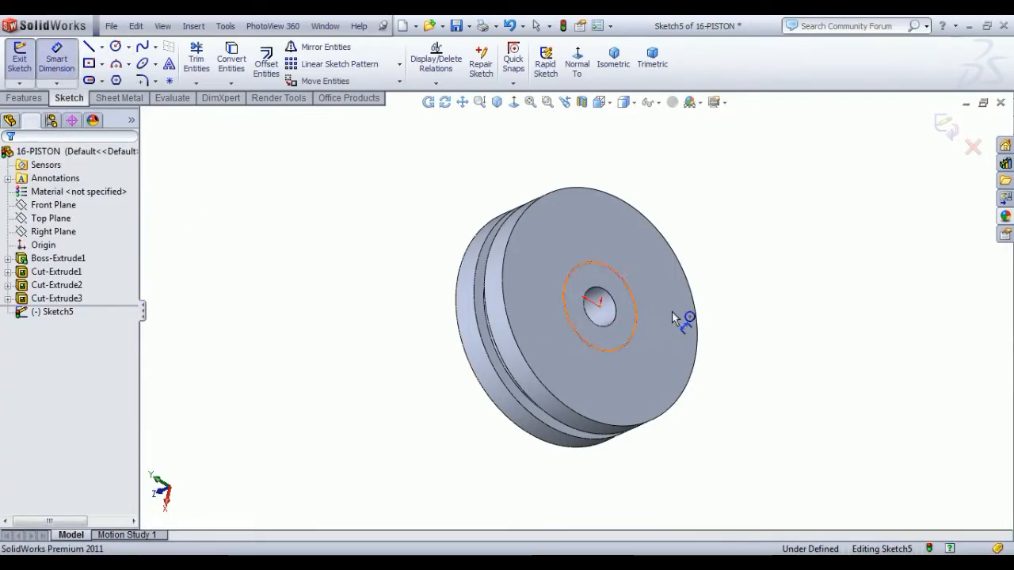
click(677, 317)
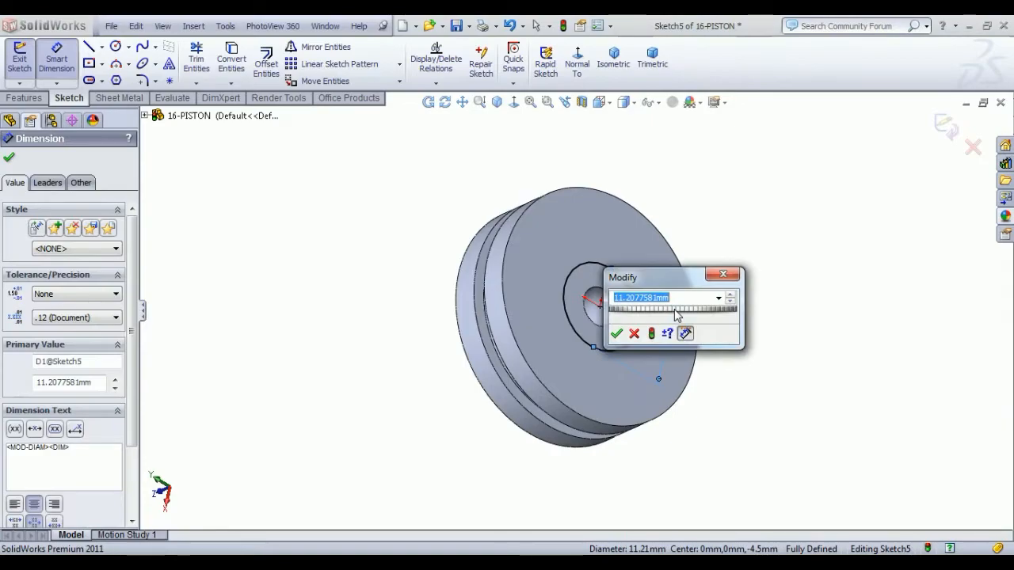
key(Return)
middle_drag(754, 300, 697, 299)
right_click(351, 238)
click(383, 252)
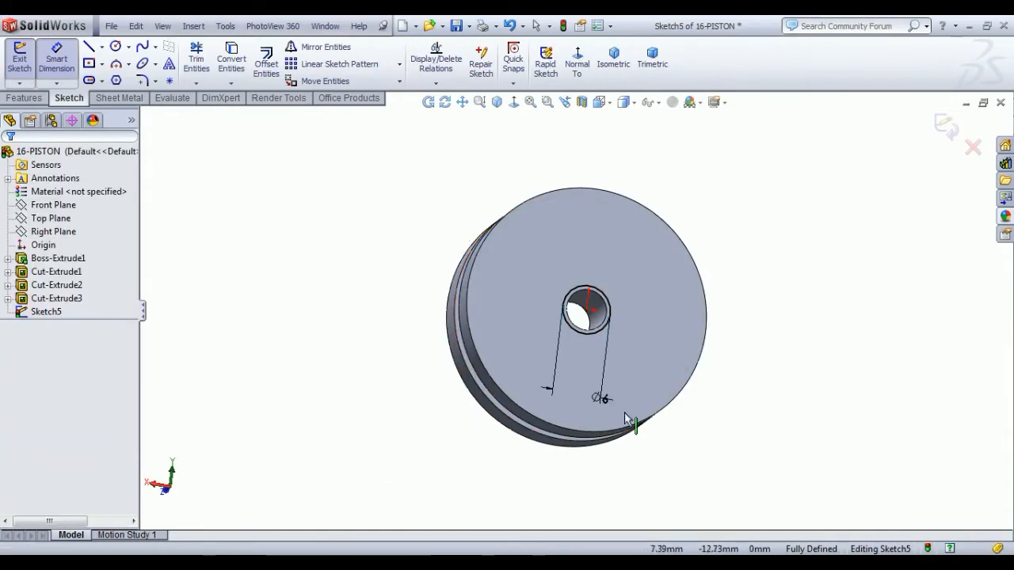
Exit the sketch and cut the 6 mm circle to a blind depth of 1.5 mm into the back face
click(20, 62)
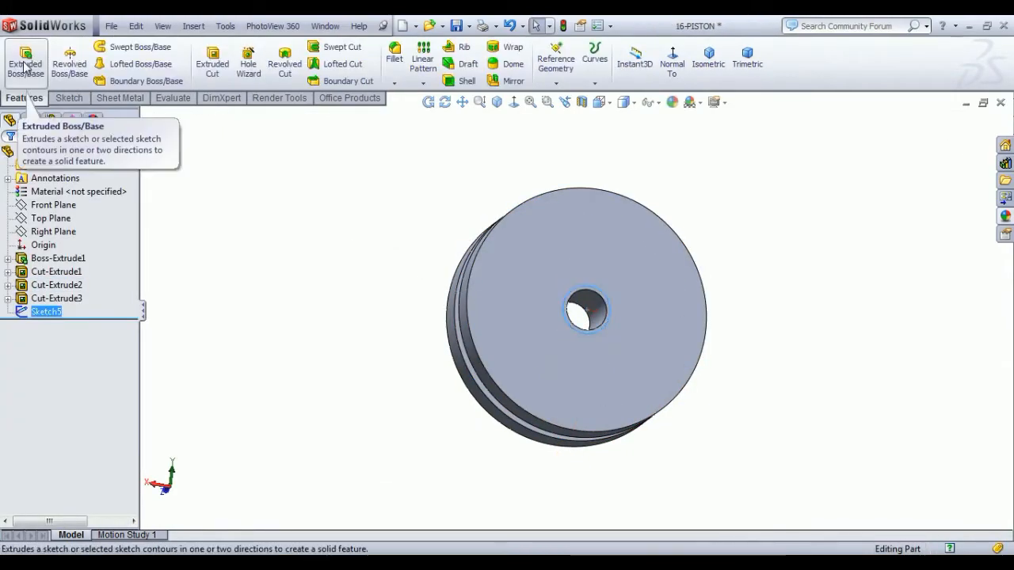
click(222, 62)
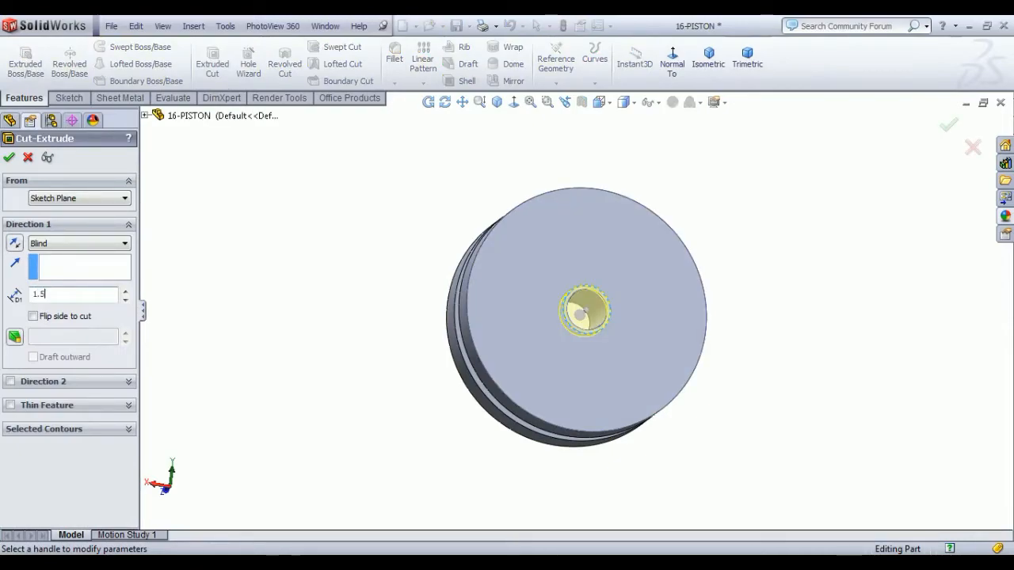
click(8, 157)
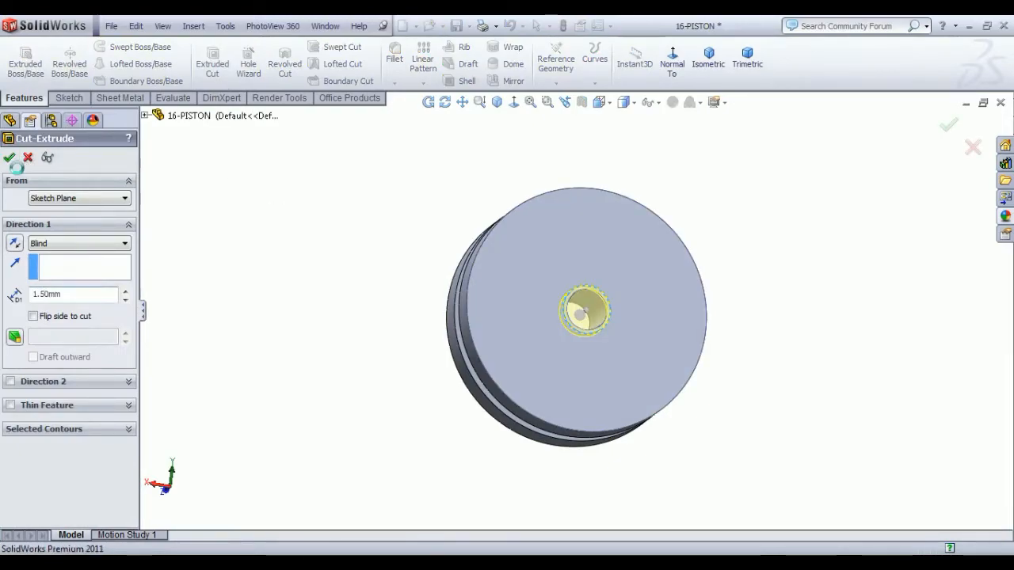
Chamfer the outer circular edges of the piston's front and back faces with a distance of 1 mm at 45 degrees
middle_drag(263, 261, 544, 408)
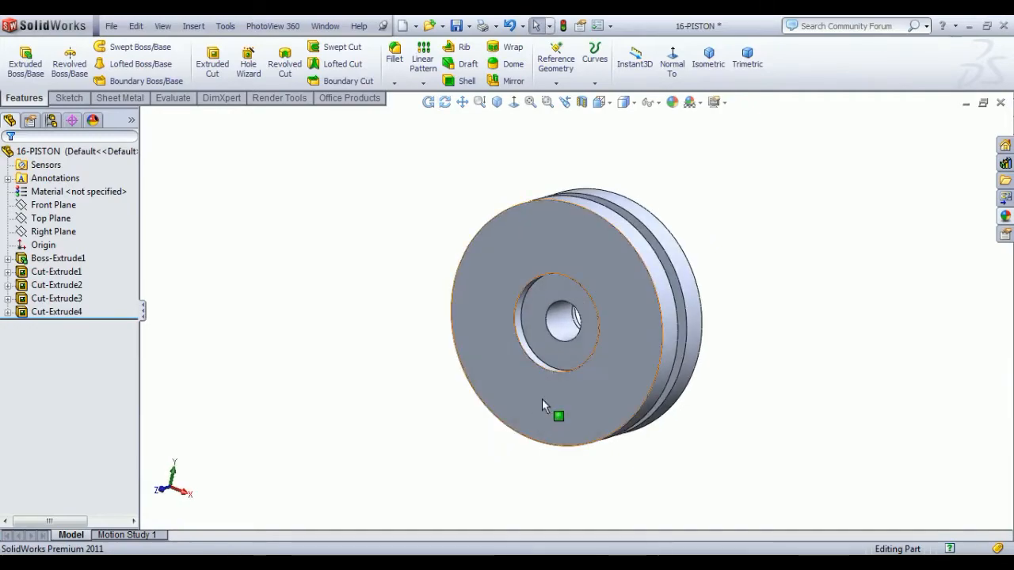
click(394, 83)
click(421, 114)
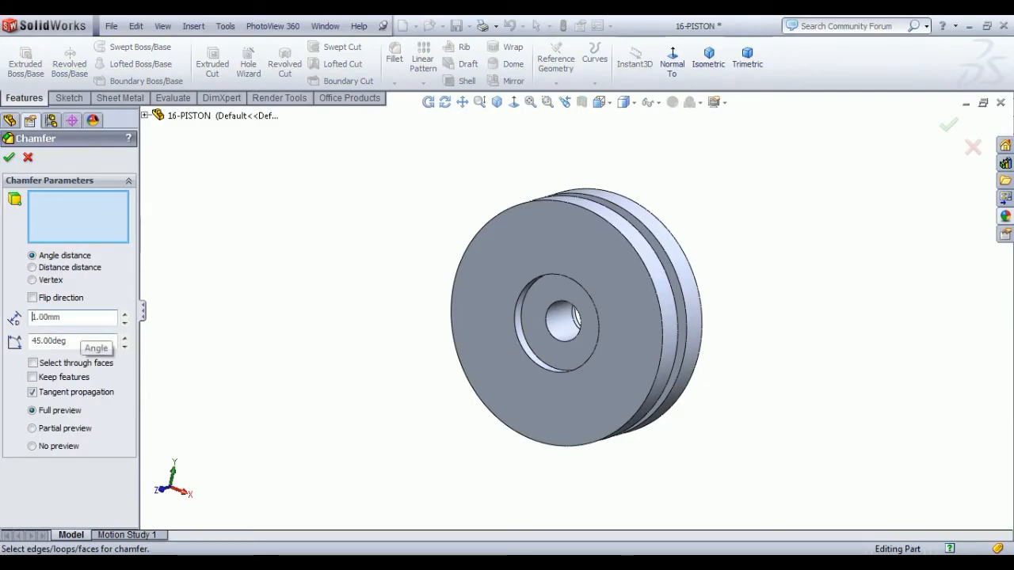
click(460, 282)
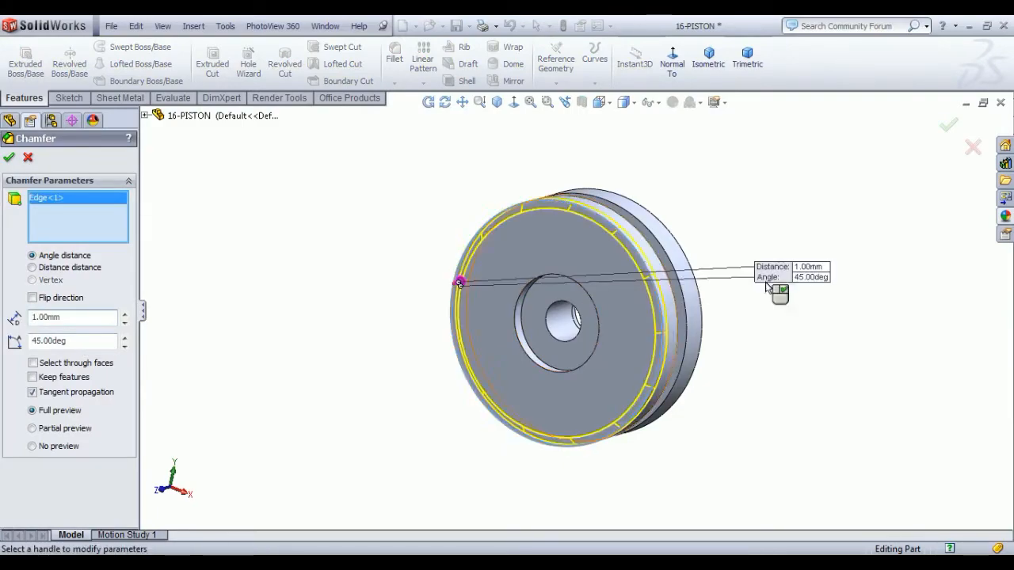
middle_drag(462, 283, 614, 261)
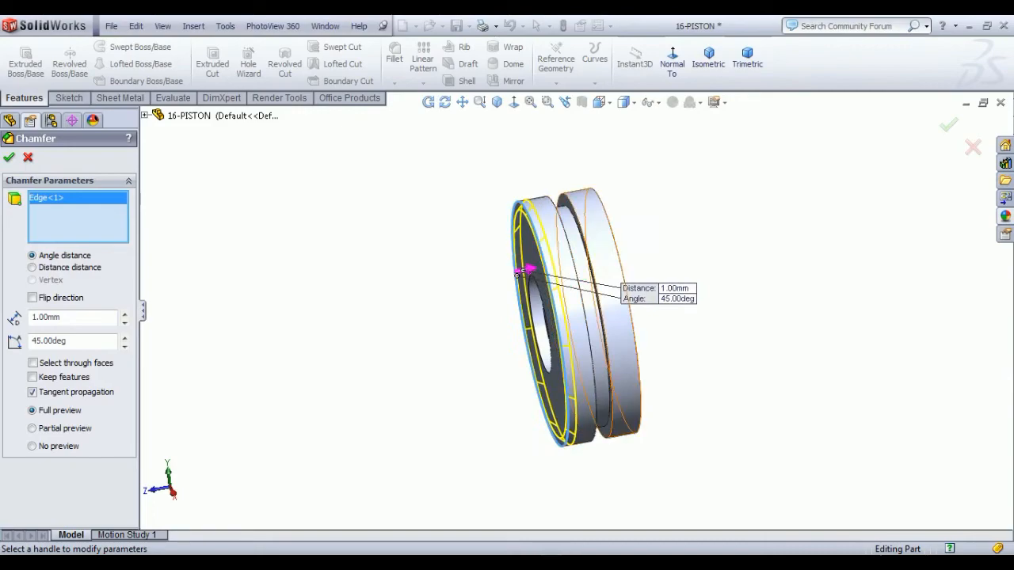
click(621, 260)
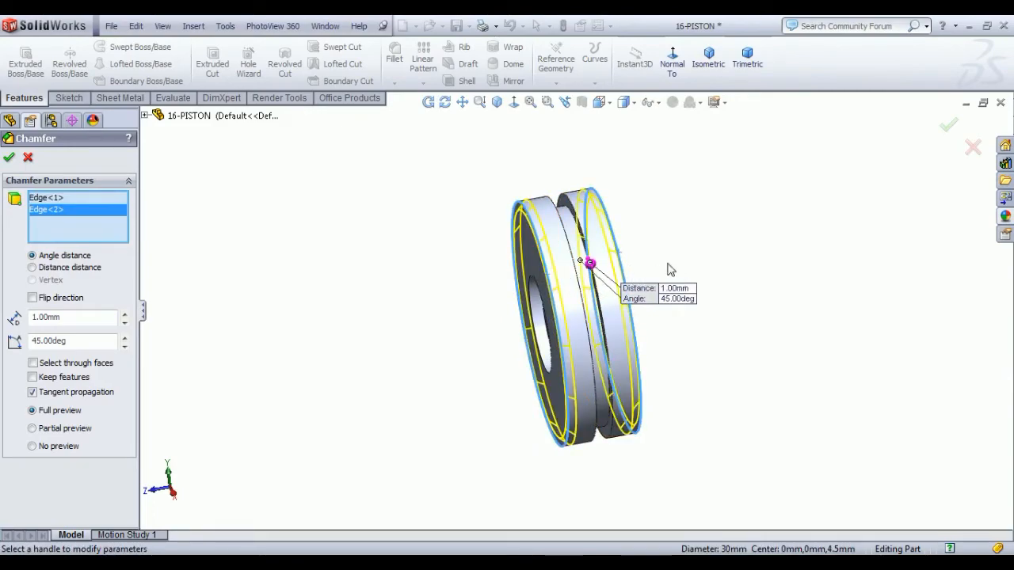
middle_drag(616, 252, 689, 194)
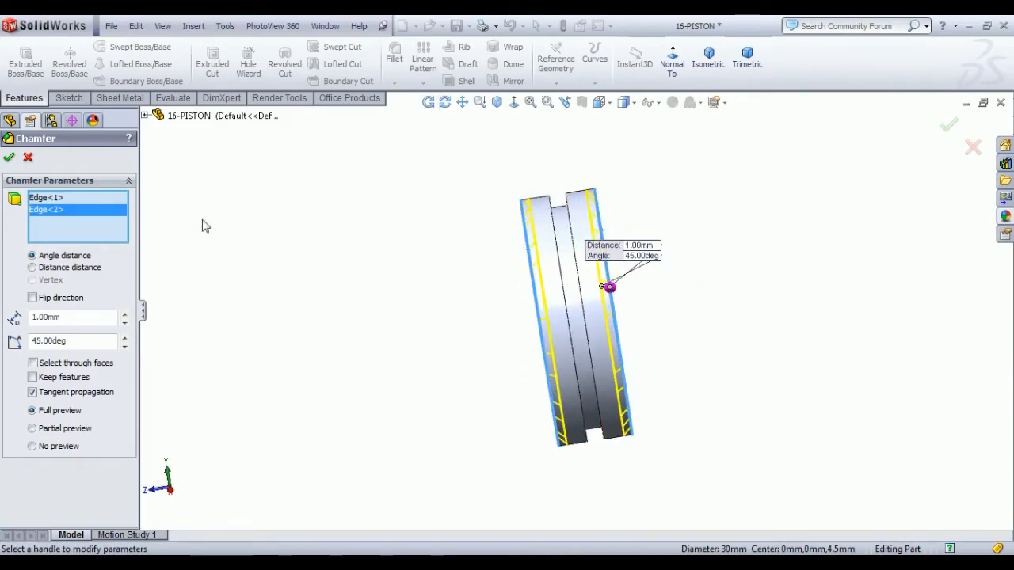
click(11, 158)
middle_drag(476, 317, 491, 252)
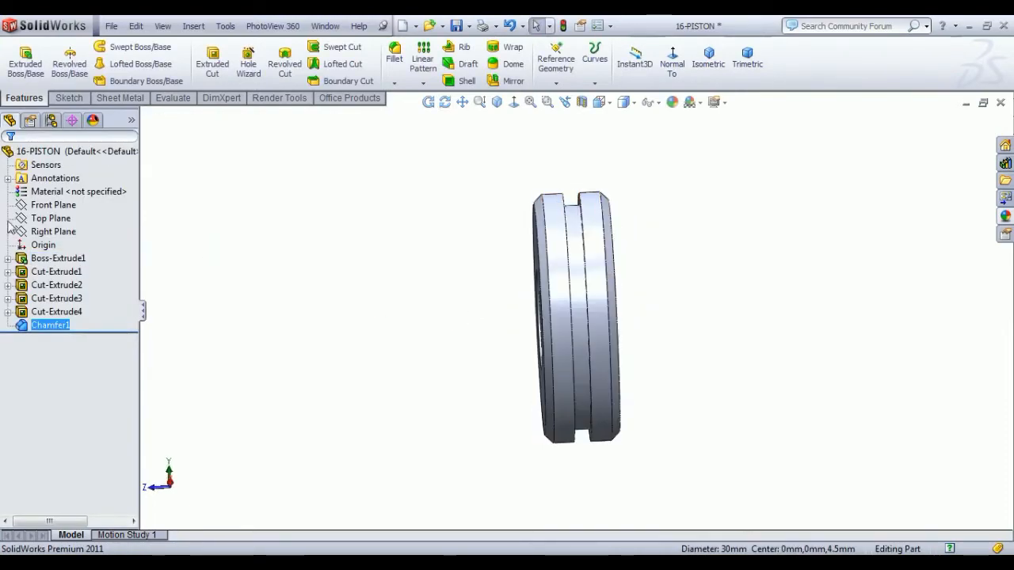
click(50, 218)
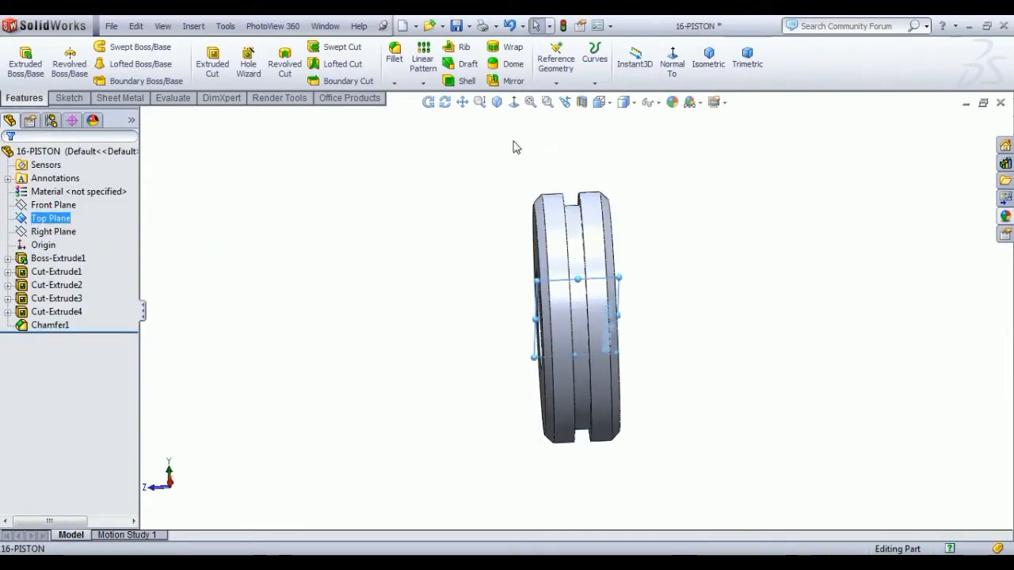
click(669, 62)
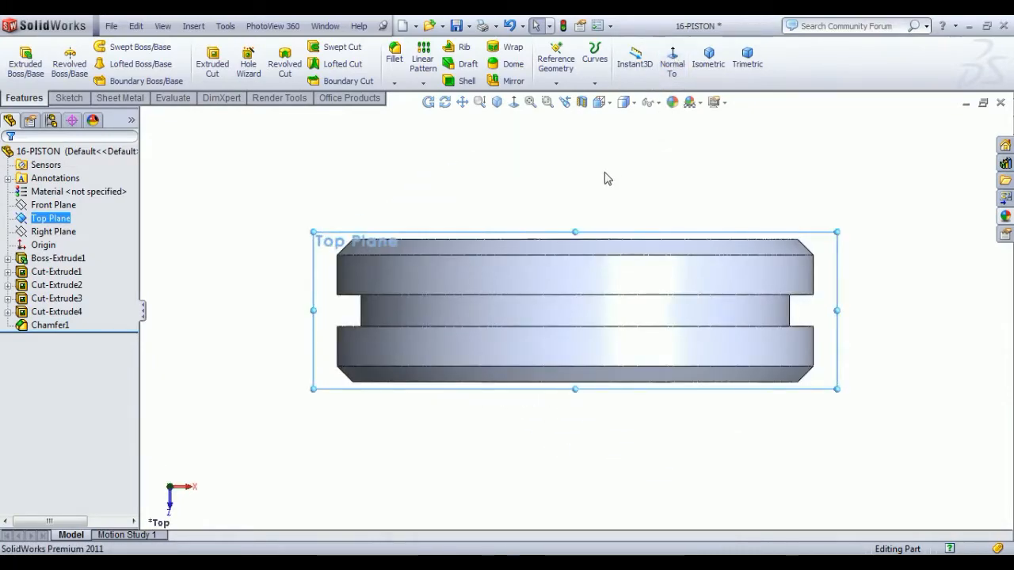
key(Escape)
Apply the polished brass appearance to the piston and return the model to the isometric view
click(697, 60)
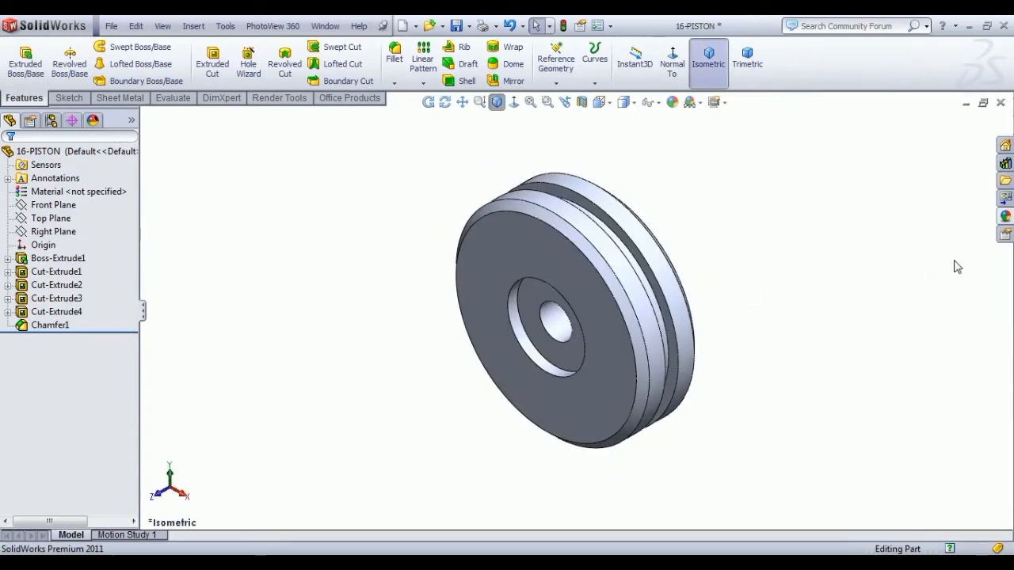
click(1006, 215)
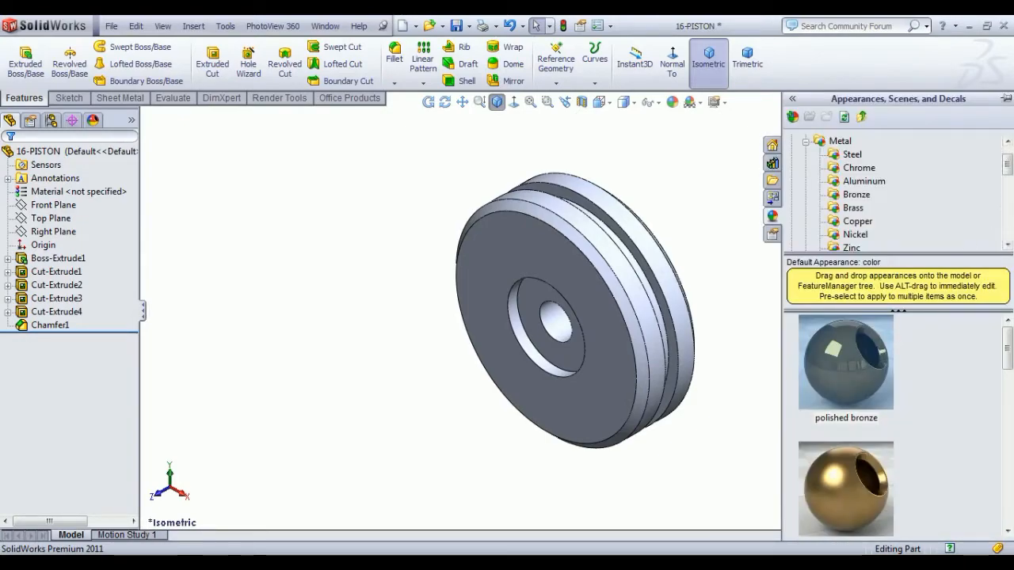
click(860, 207)
double_click(843, 332)
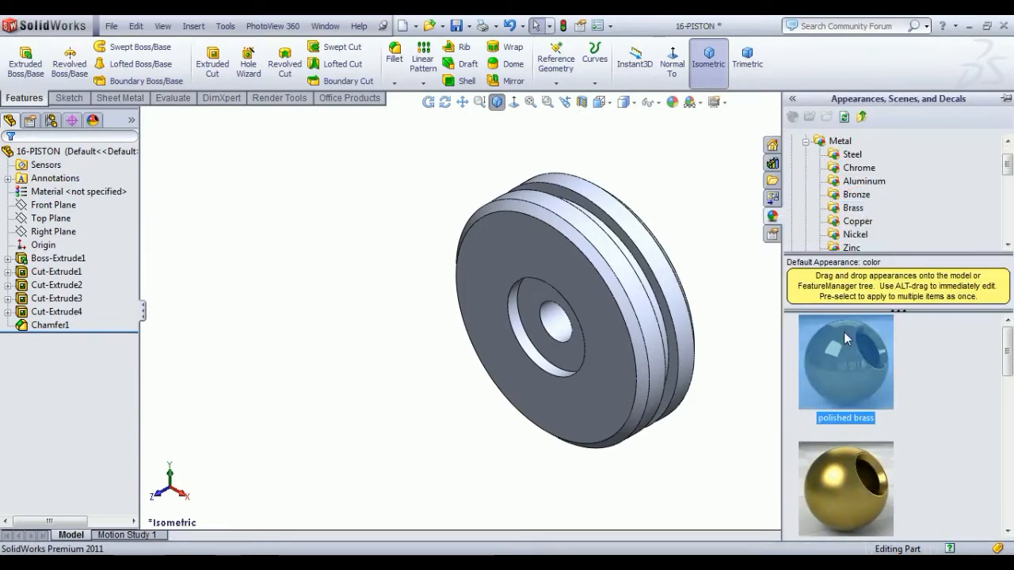
click(730, 236)
middle_drag(731, 222, 690, 159)
click(708, 57)
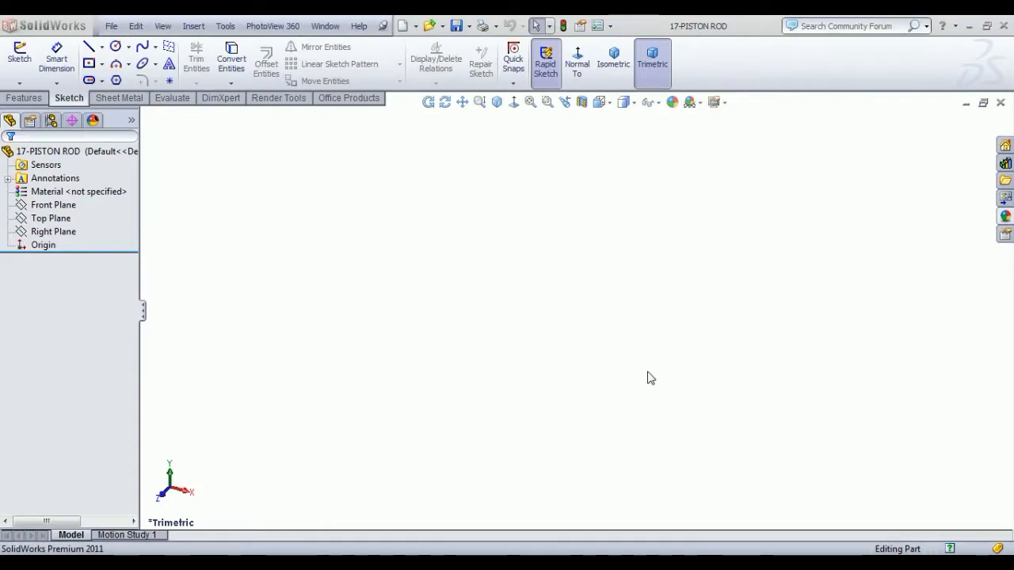
Start a sketch on the Top Plane of the piston rod part and draw an origin-centred circle about 49 mm in diameter
click(57, 233)
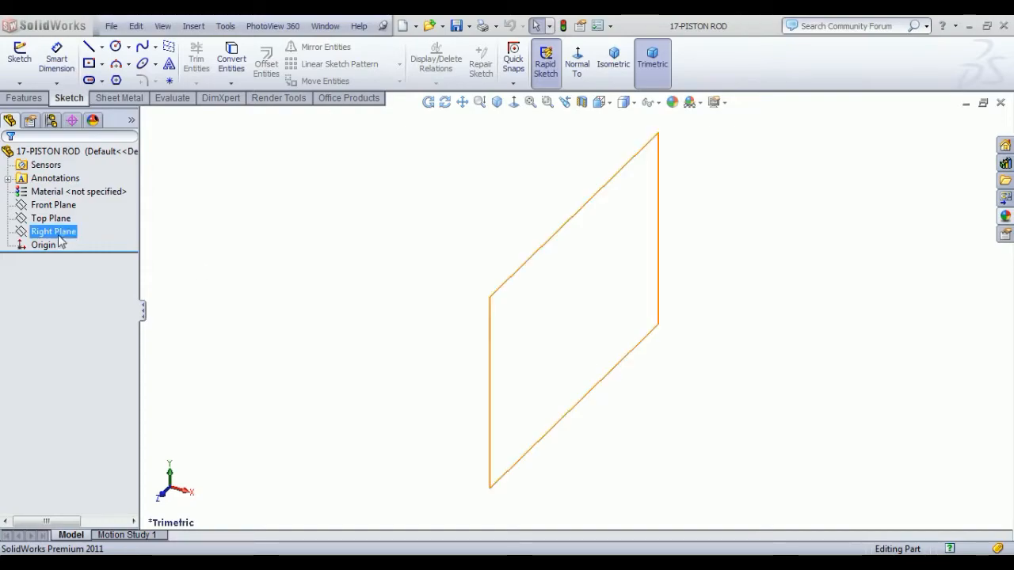
click(56, 220)
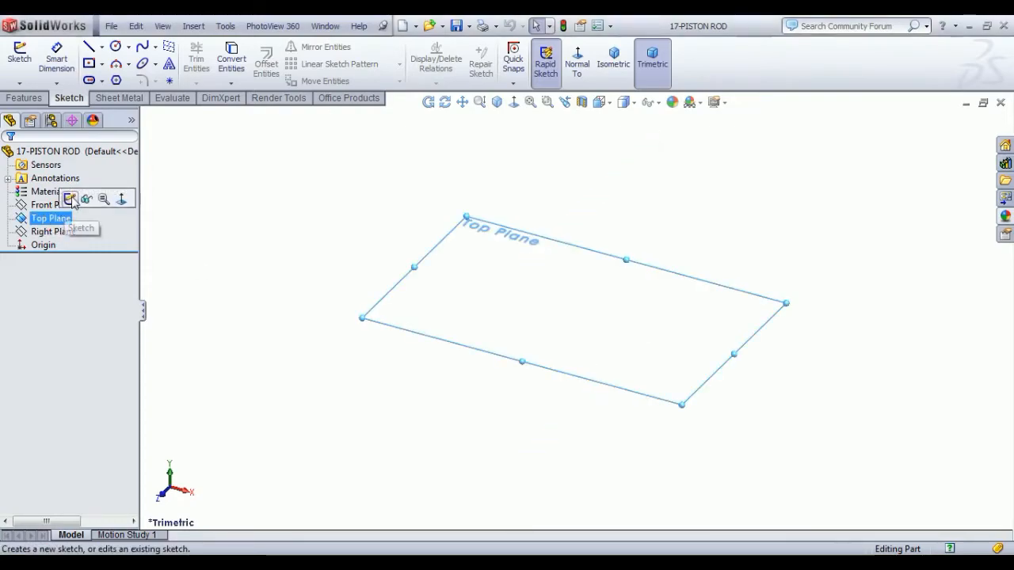
click(75, 199)
click(116, 46)
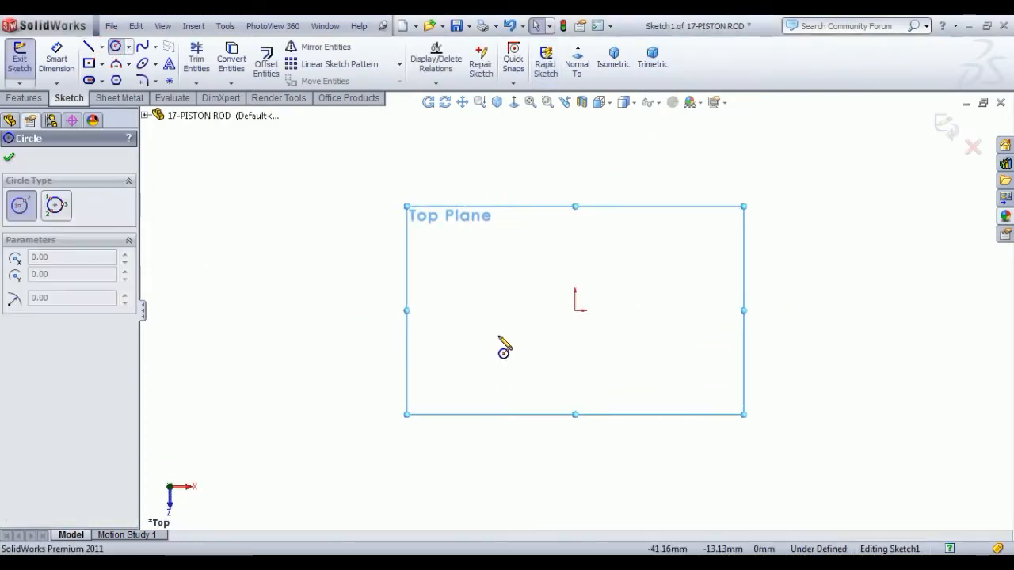
drag(576, 311, 606, 344)
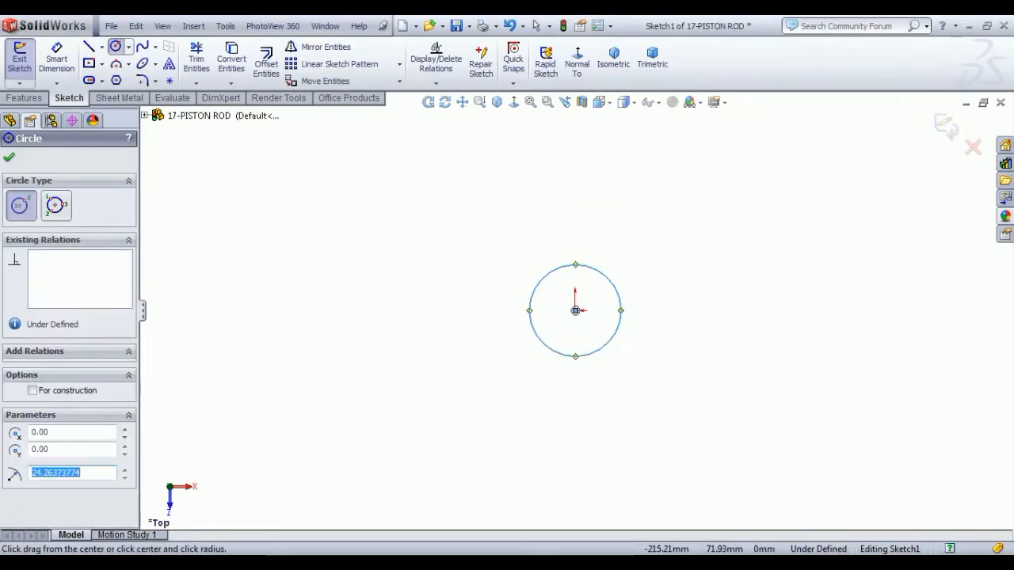
Dimension the circle's diameter to 5 mm and place the dimension close beside the circle
click(56, 57)
click(534, 324)
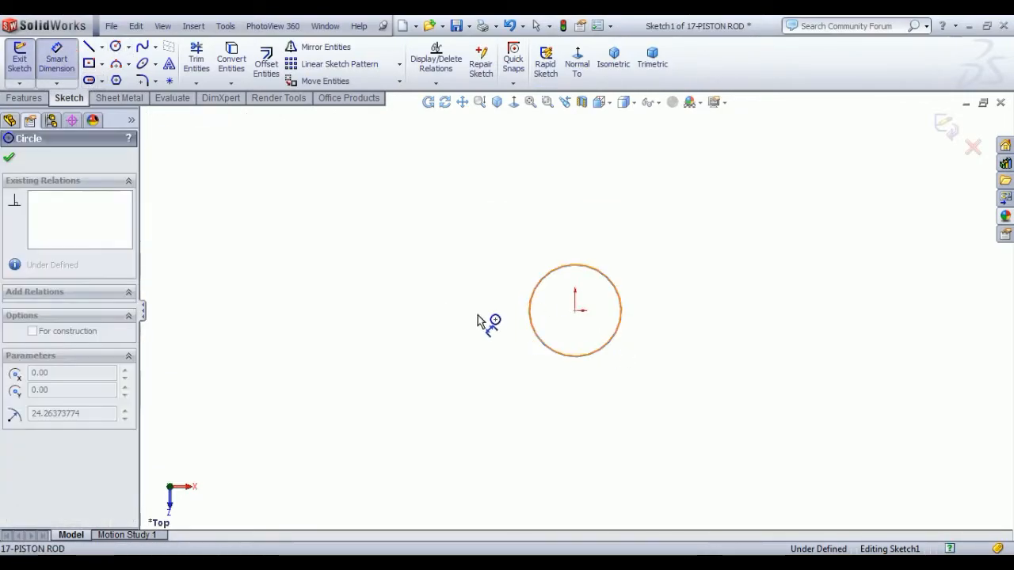
click(475, 314)
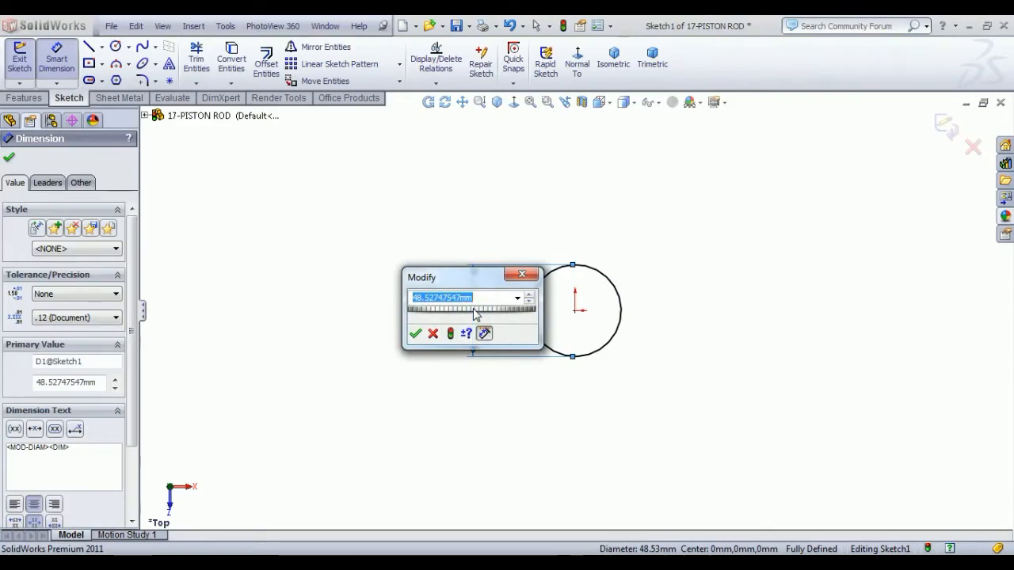
text(5)
key(Return)
right_click(474, 313)
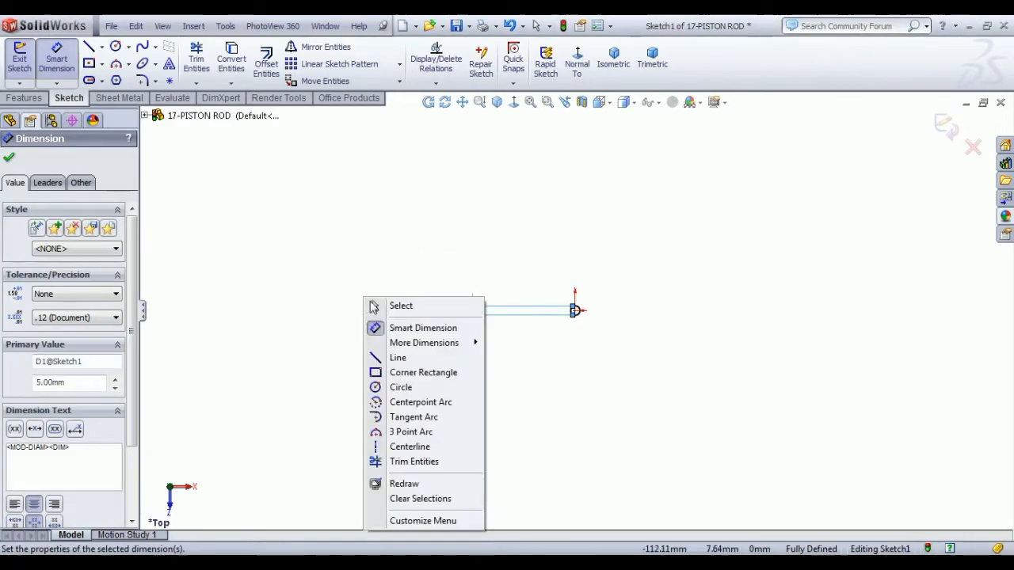
click(467, 305)
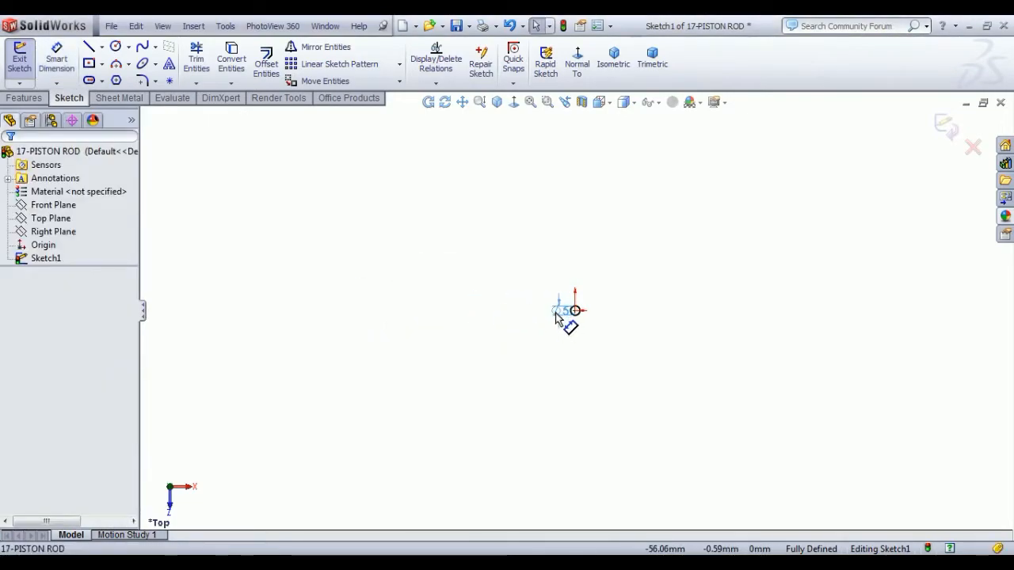
click(563, 315)
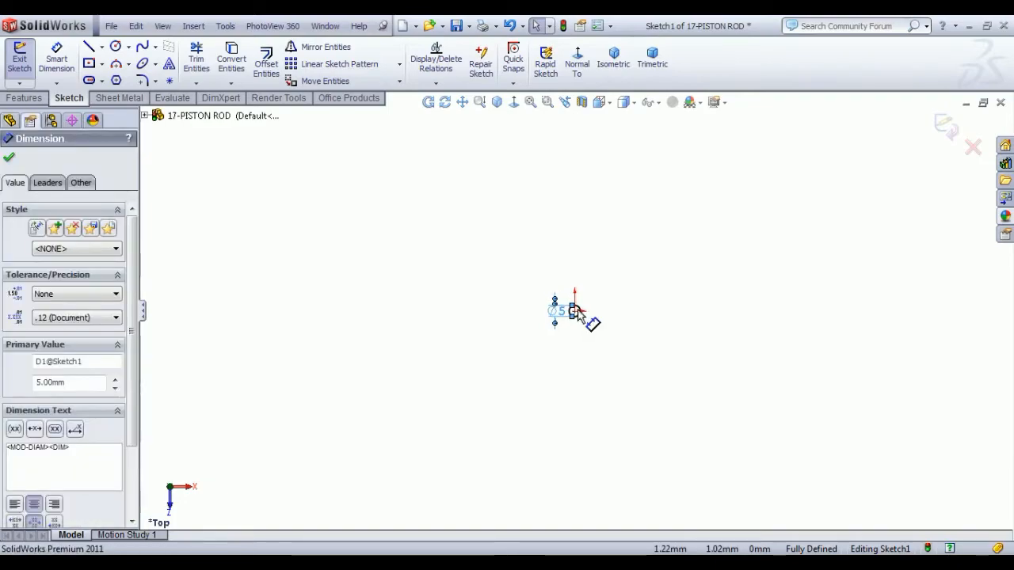
click(11, 159)
Exit the sketch and extrude the 5 mm circle to a blind depth of 8 mm
click(19, 54)
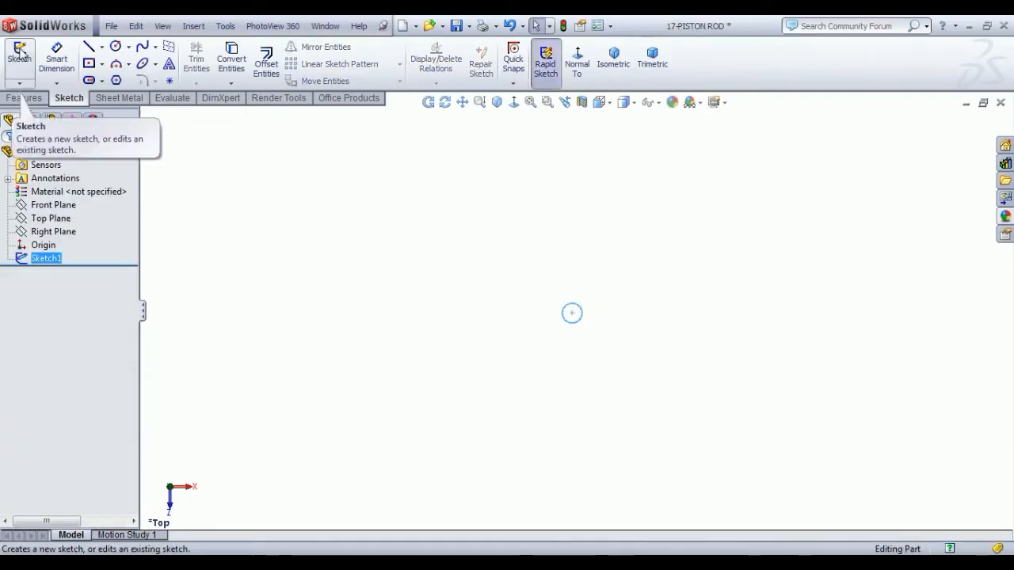
click(23, 98)
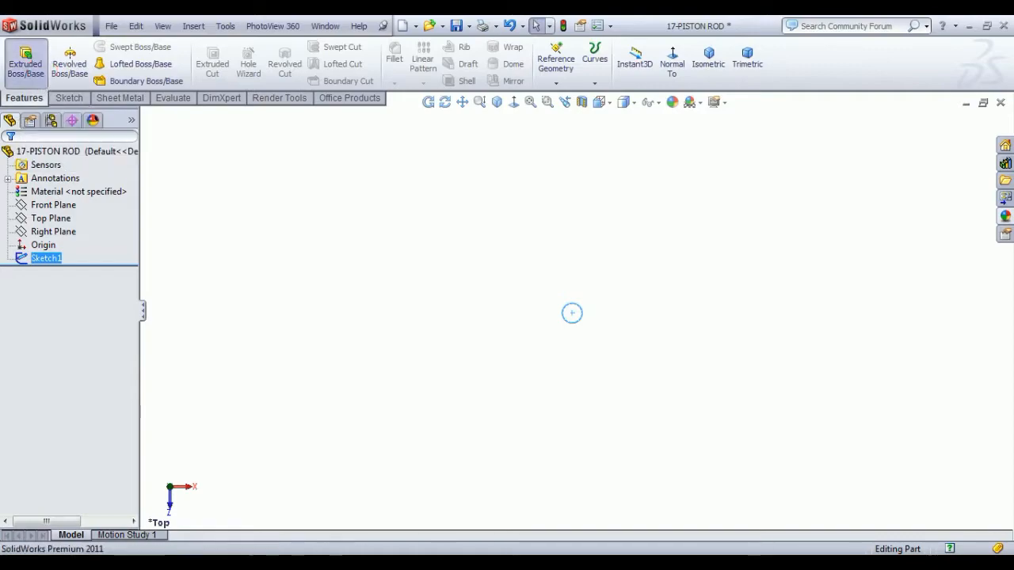
click(29, 63)
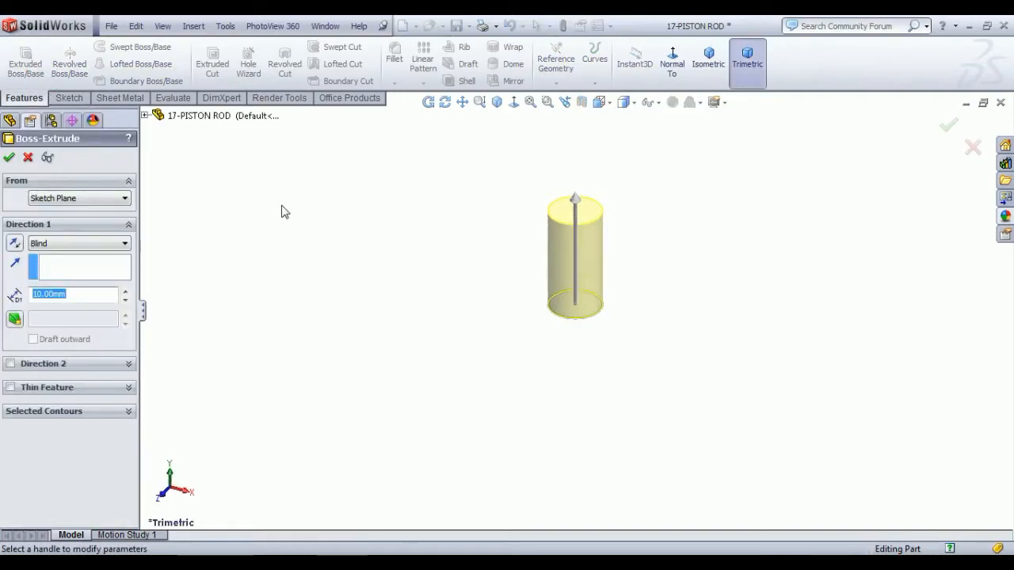
text(8)
key(Return)
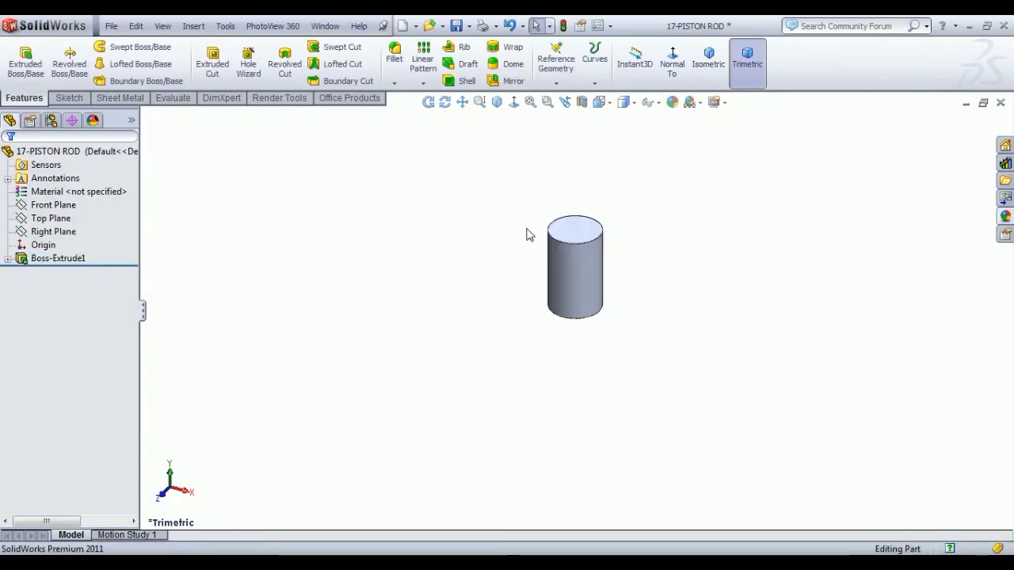
Start a sketch on the cylinder's top face and draw a concentric circle about 13 mm in diameter
click(573, 233)
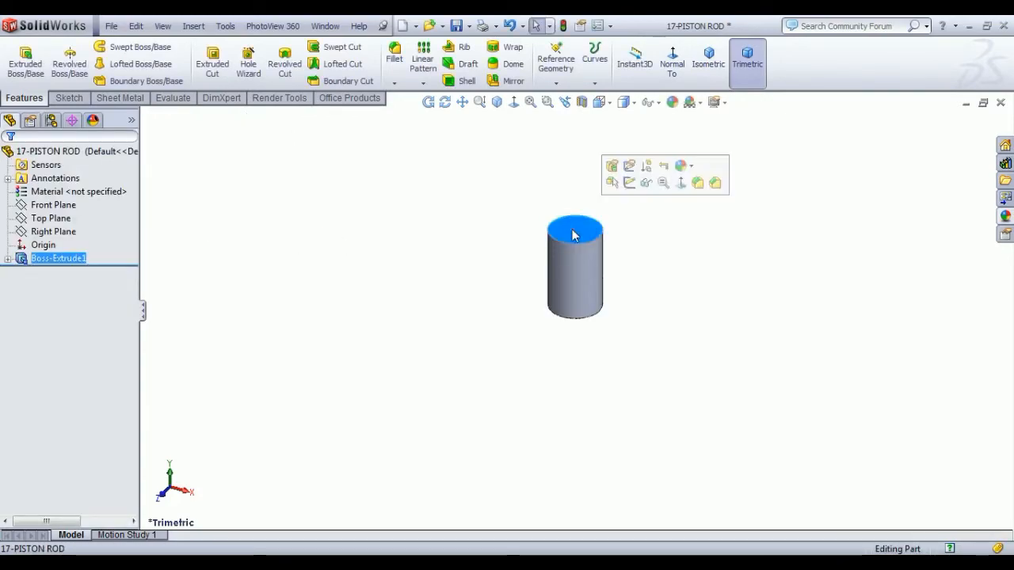
click(628, 183)
click(116, 48)
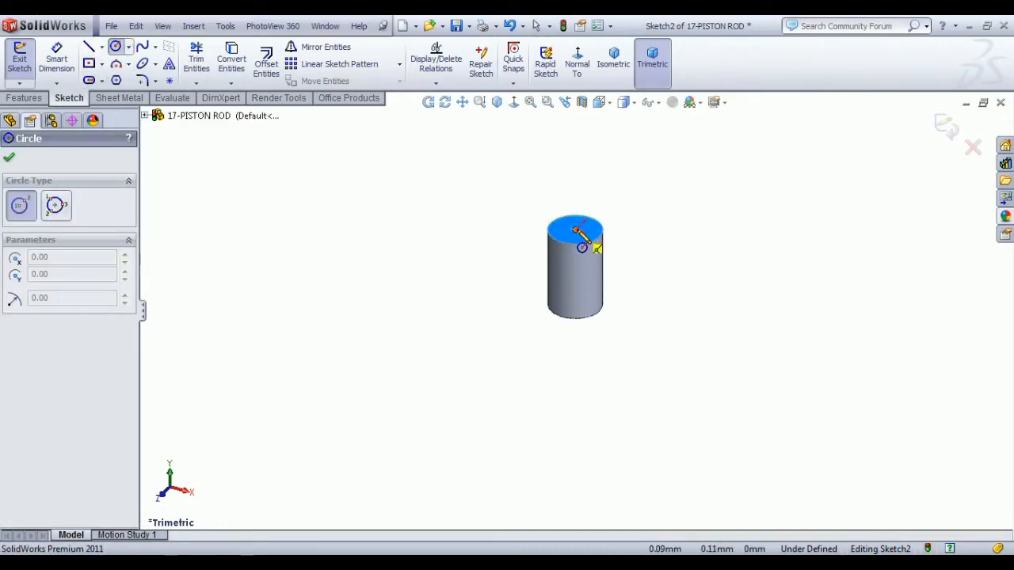
click(577, 230)
click(602, 263)
Dimension the top-face circle's diameter to 6 mm and leave the dimension tool
click(56, 60)
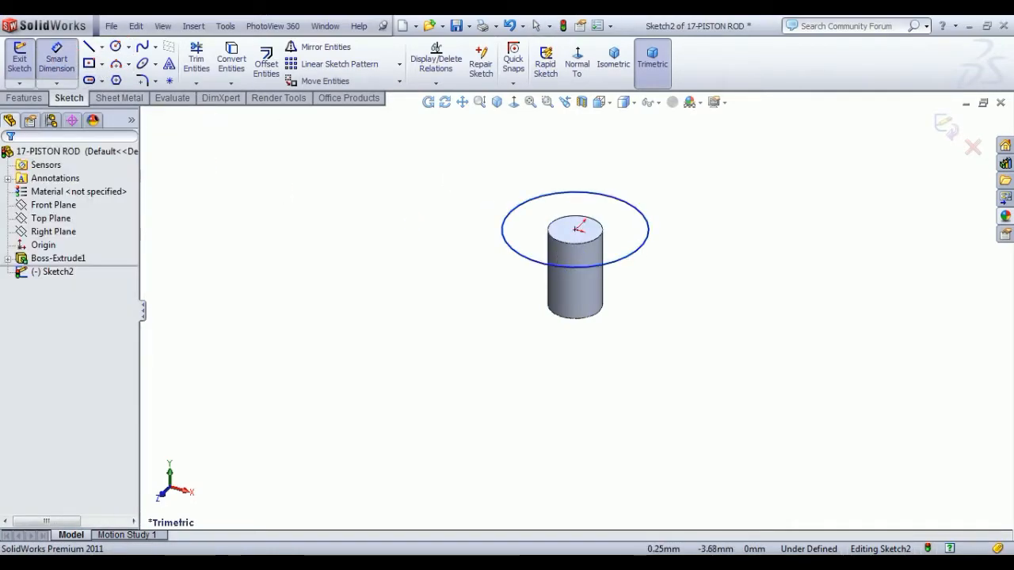
click(633, 252)
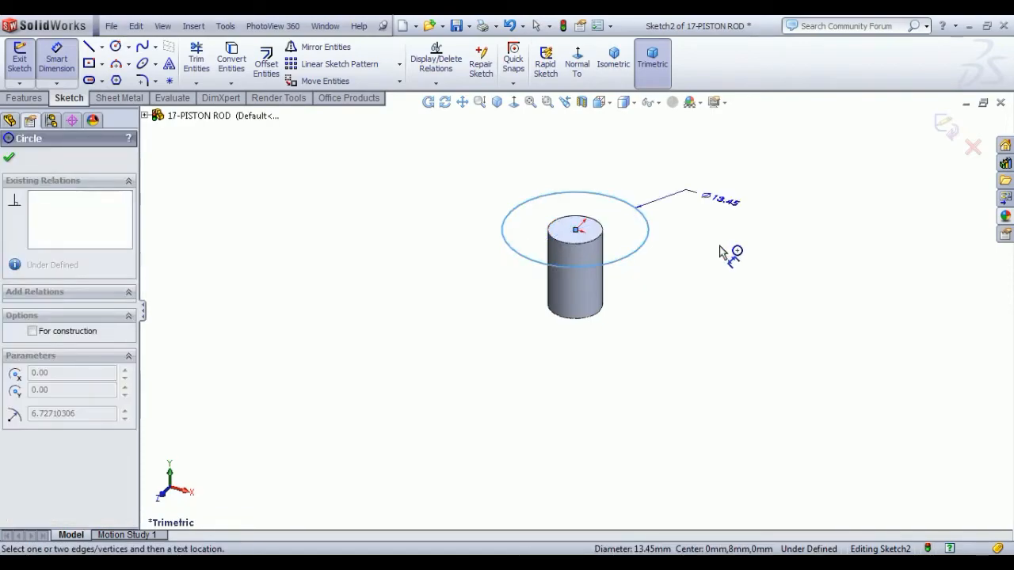
click(720, 252)
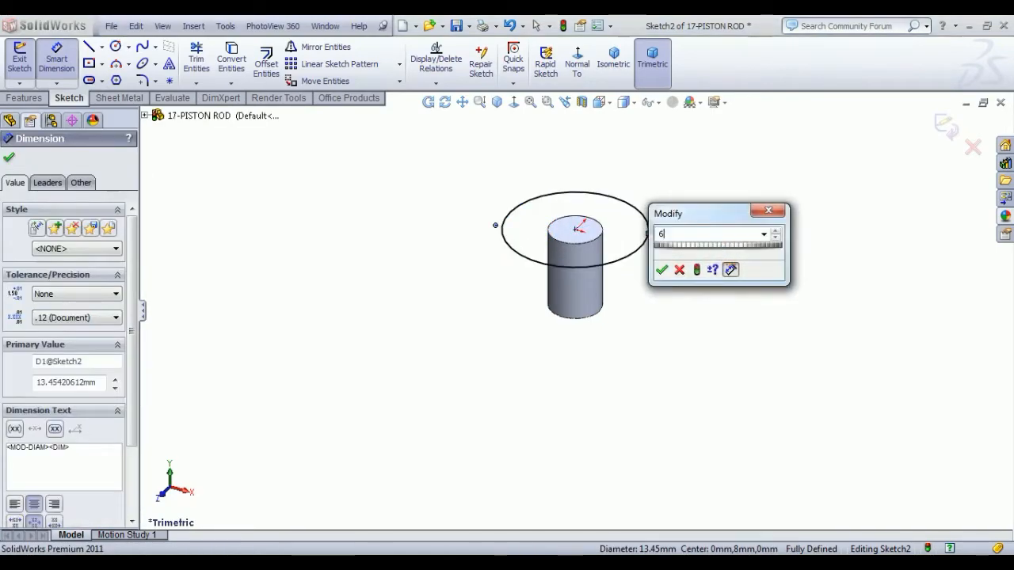
text(6)
key(Return)
right_click(273, 198)
click(291, 205)
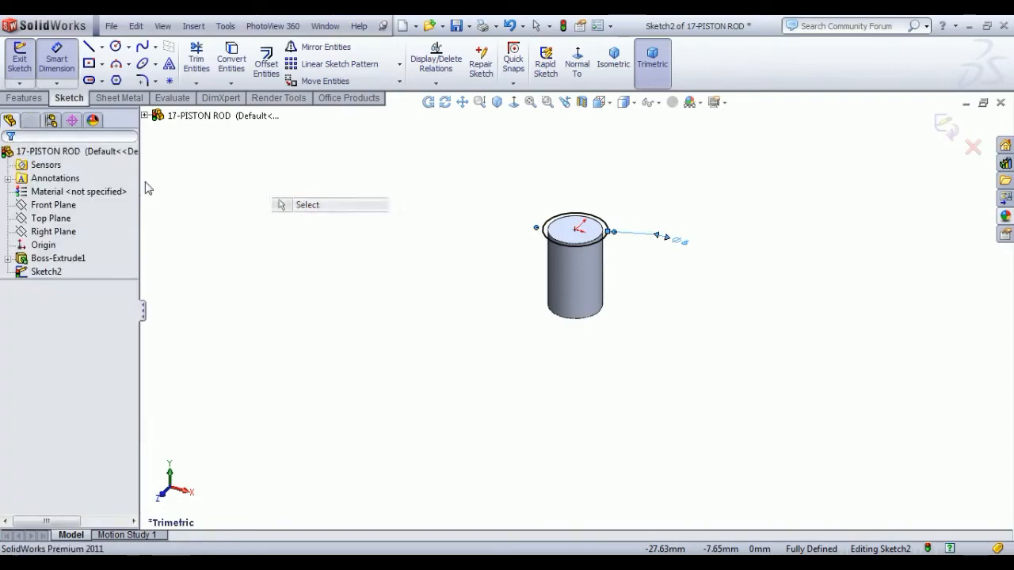
Exit the sketch and extrude the 6 mm circle upward to a blind depth of 49 mm, merged with the cylinder
click(19, 66)
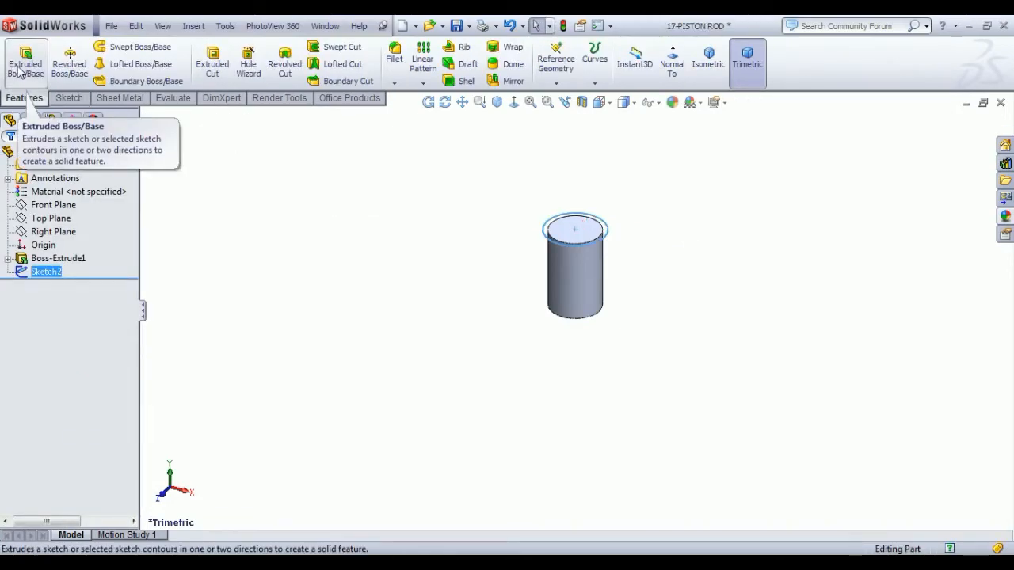
click(21, 68)
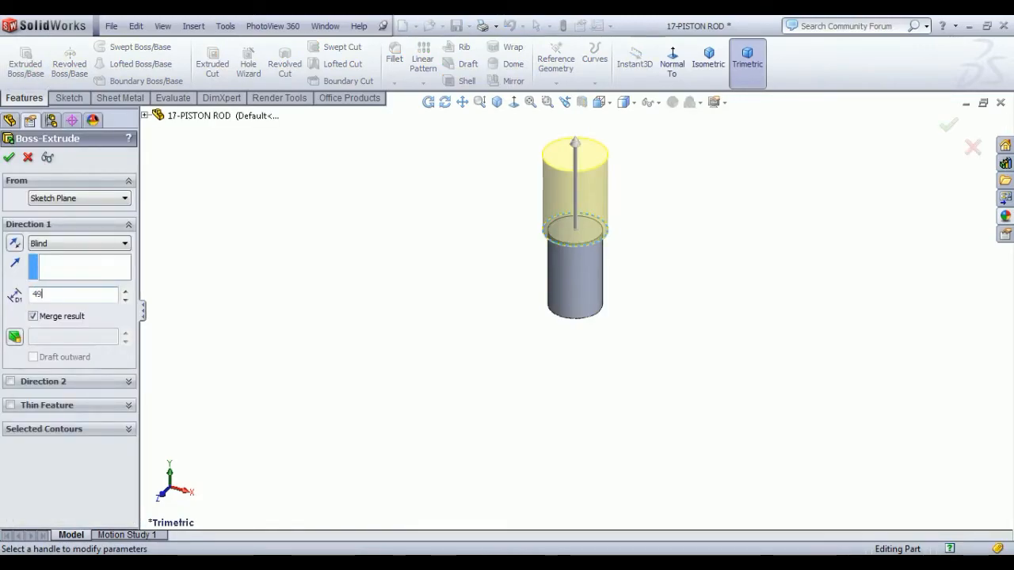
key(Return)
click(9, 156)
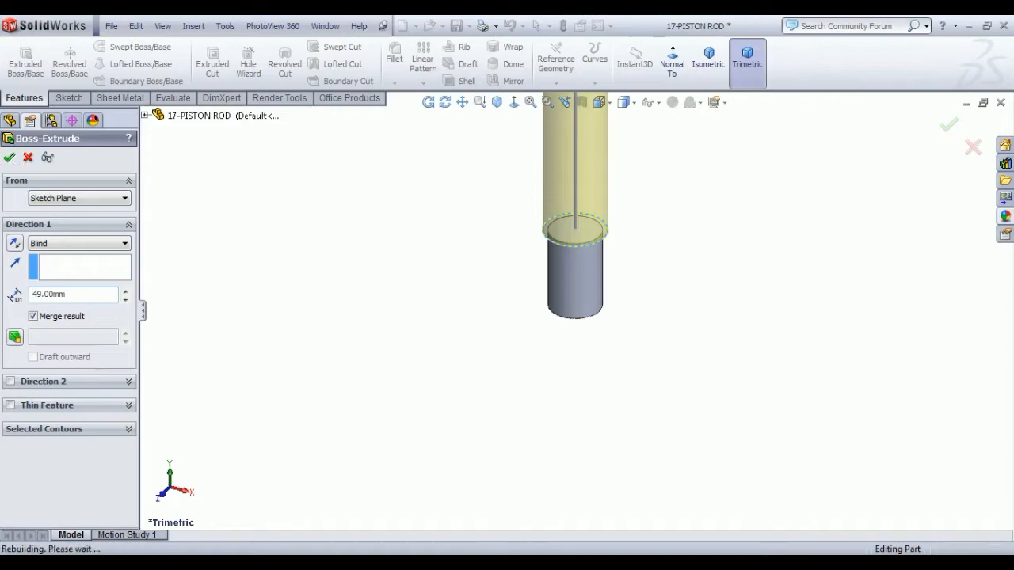
Start a sketch on the top face of the 6 mm cylinder and draw a concentric circle about 9.5 mm in diameter
scroll(598, 192, up, 5)
scroll(577, 196, down, 4)
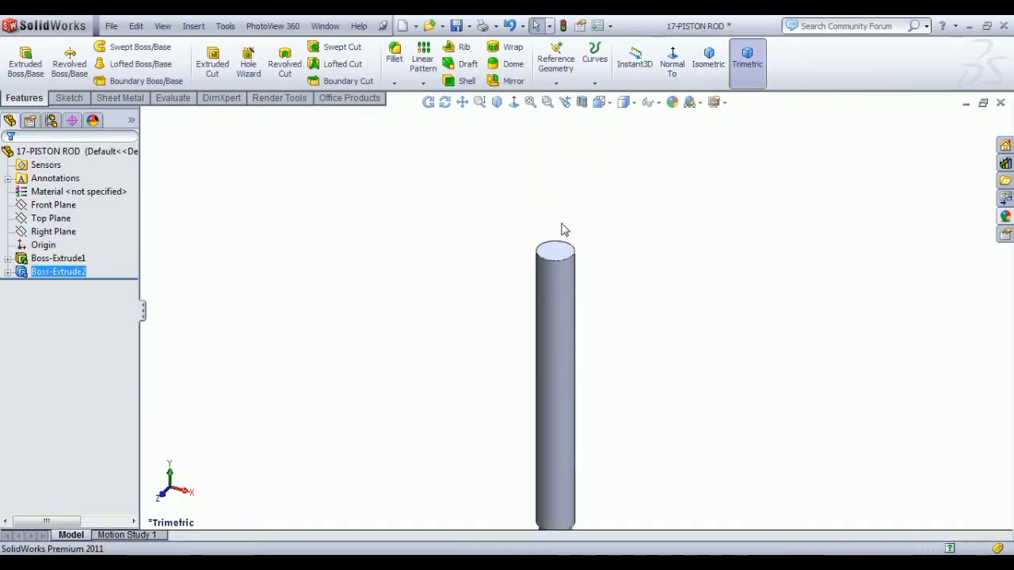
click(559, 252)
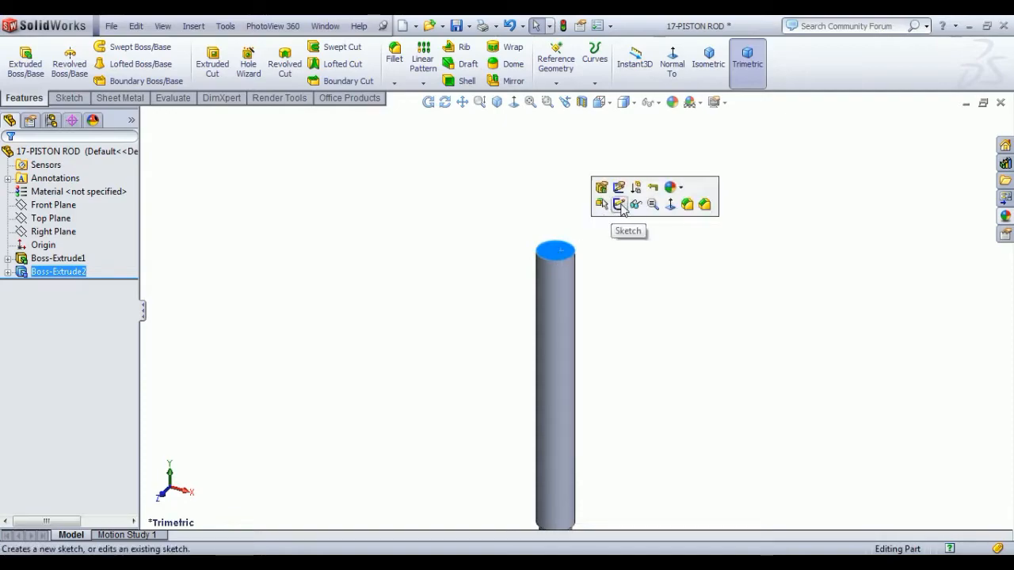
click(617, 205)
click(576, 61)
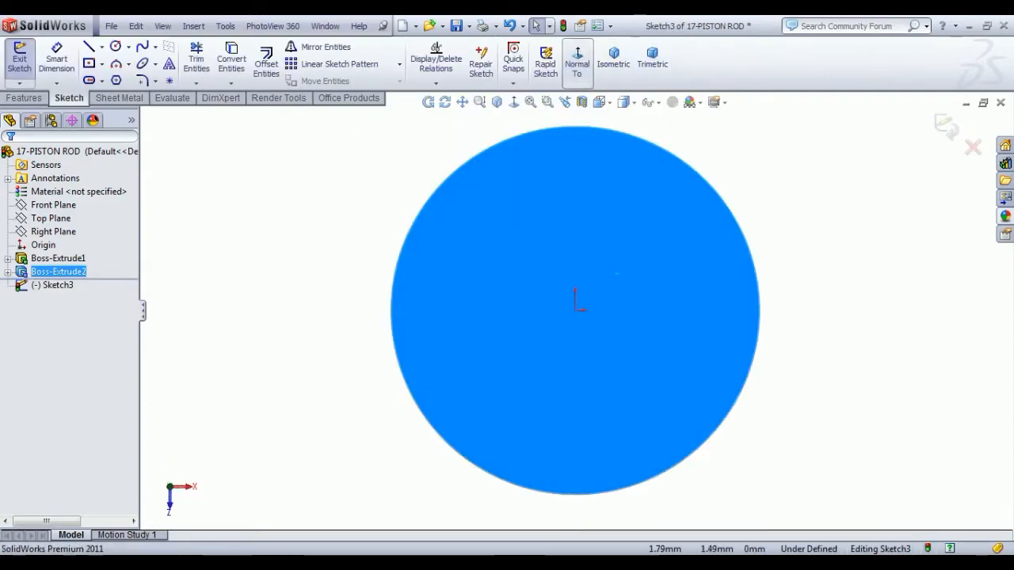
scroll(533, 285, up, 5)
click(116, 46)
click(575, 309)
click(667, 402)
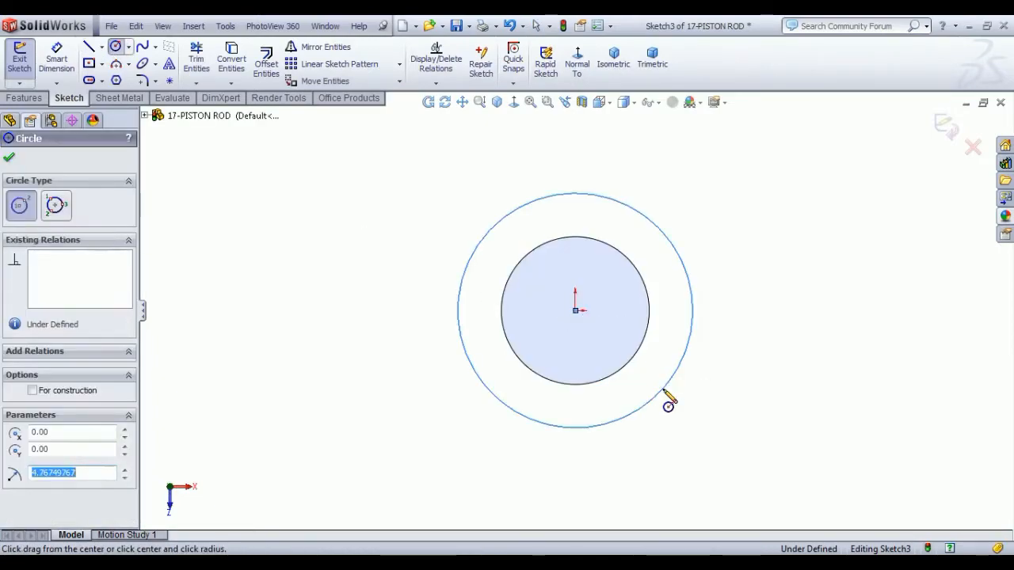
Draw two horizontal lines about 7.8 mm long across the circle, one above and one below its centre
click(89, 47)
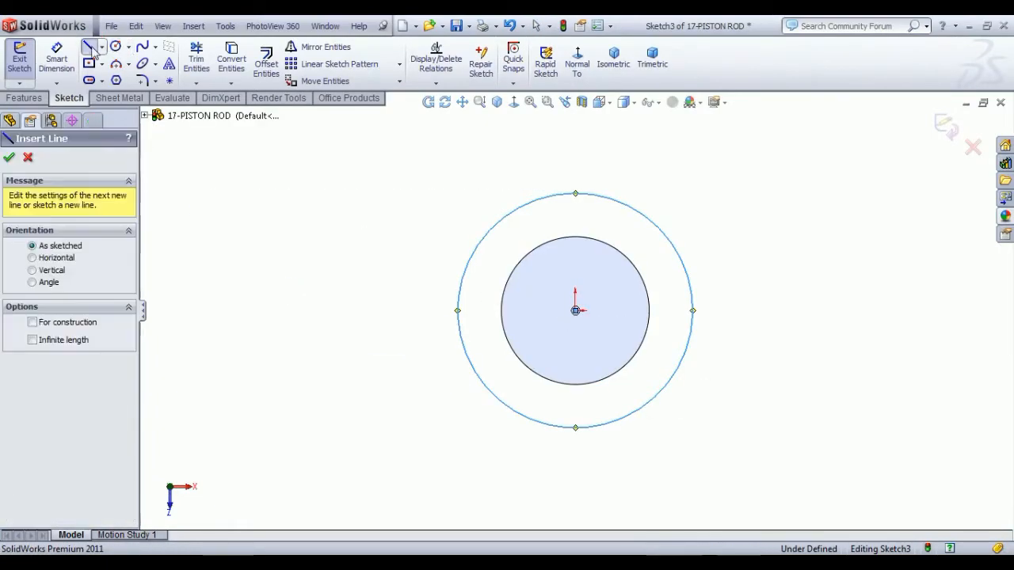
click(480, 244)
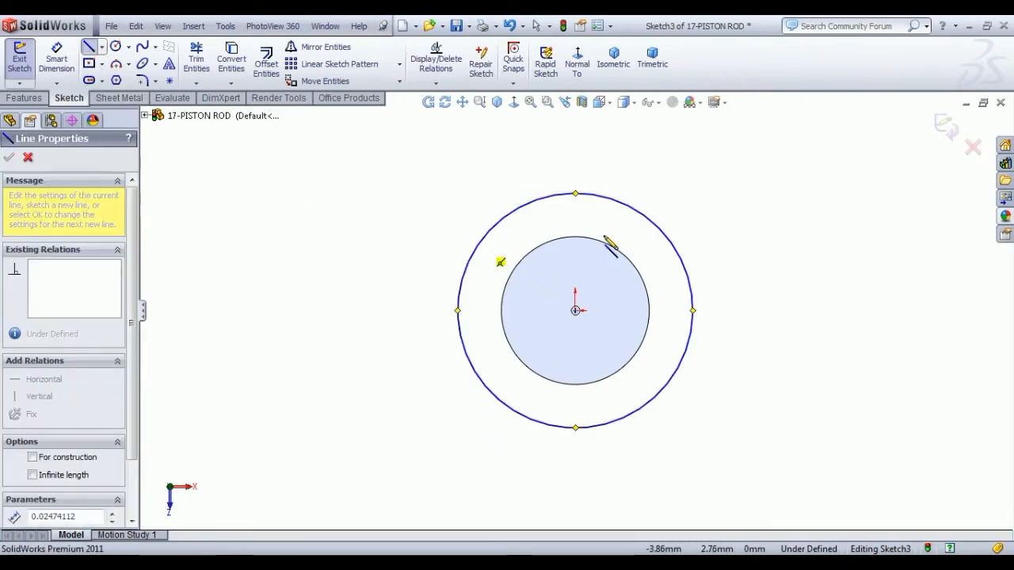
click(671, 243)
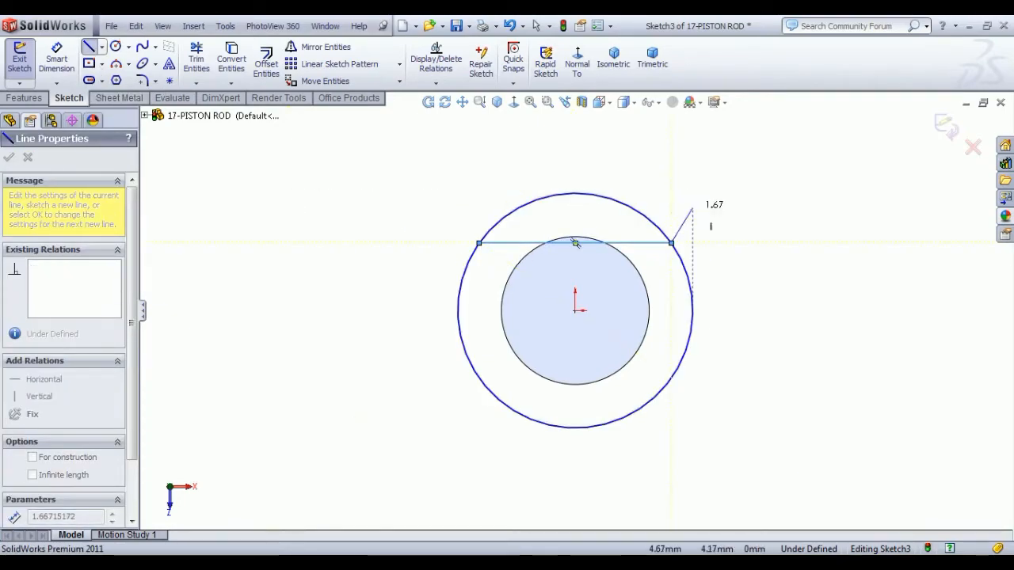
right_click(690, 211)
click(731, 222)
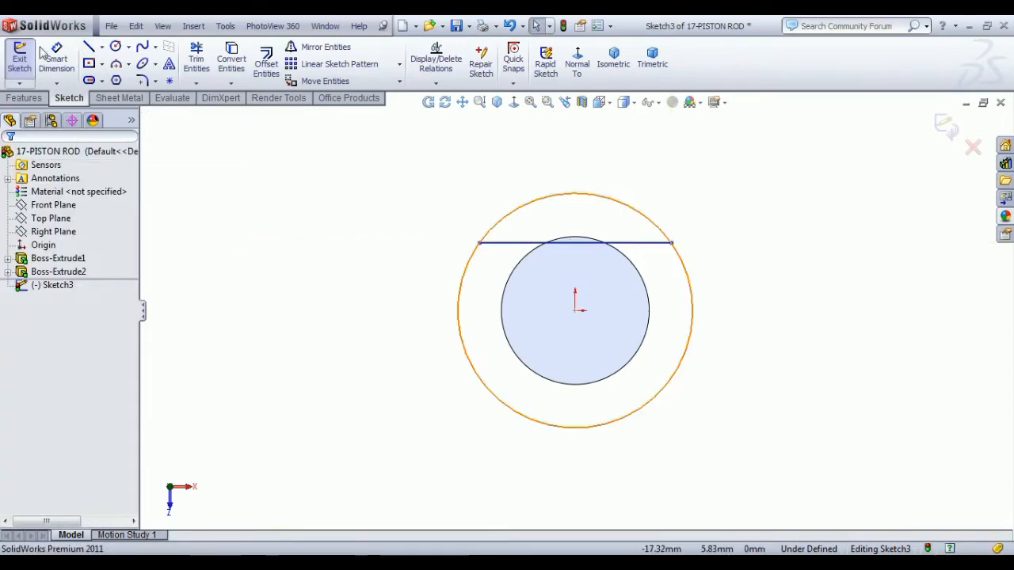
click(90, 48)
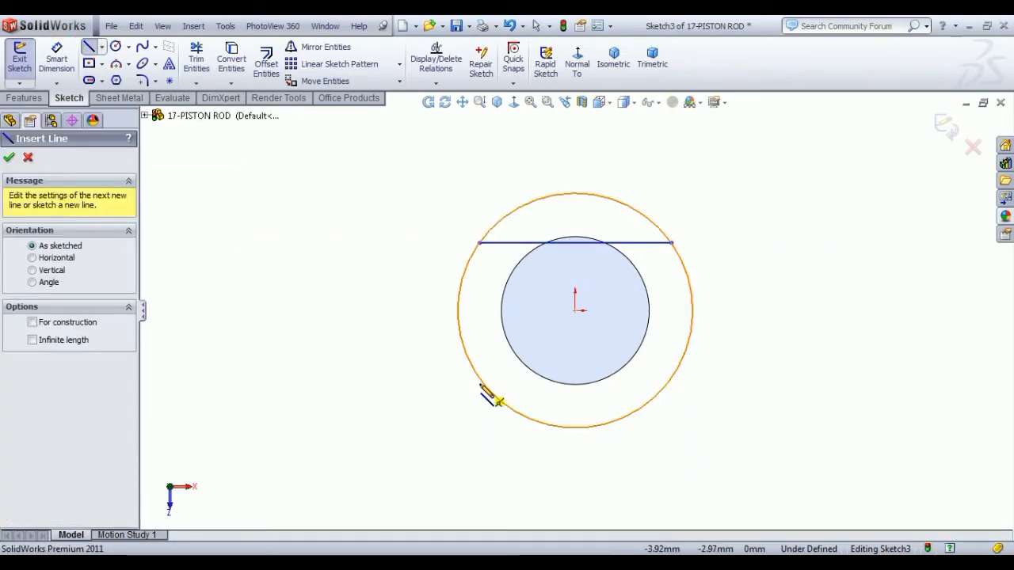
click(482, 379)
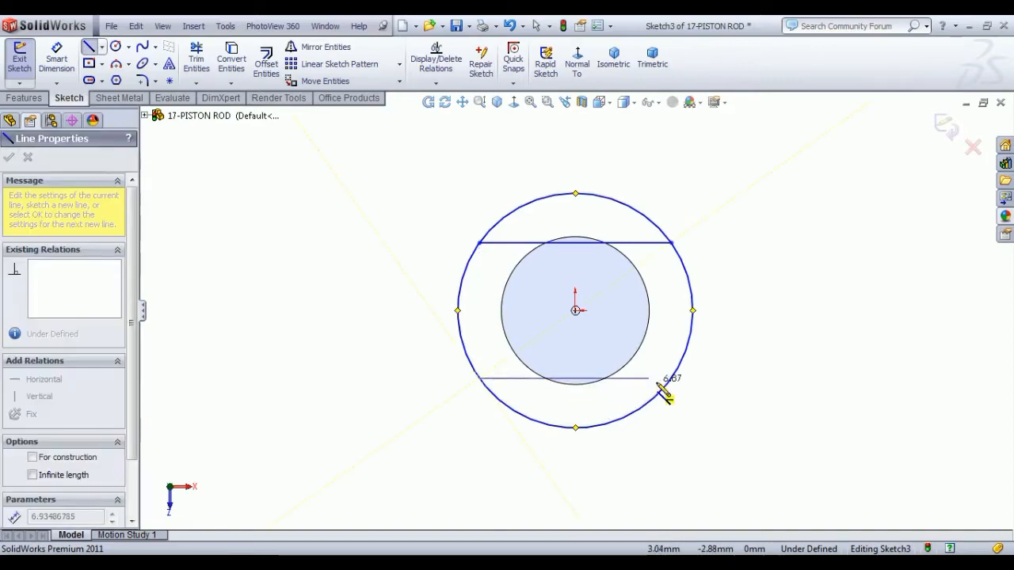
click(670, 380)
right_click(747, 301)
click(780, 302)
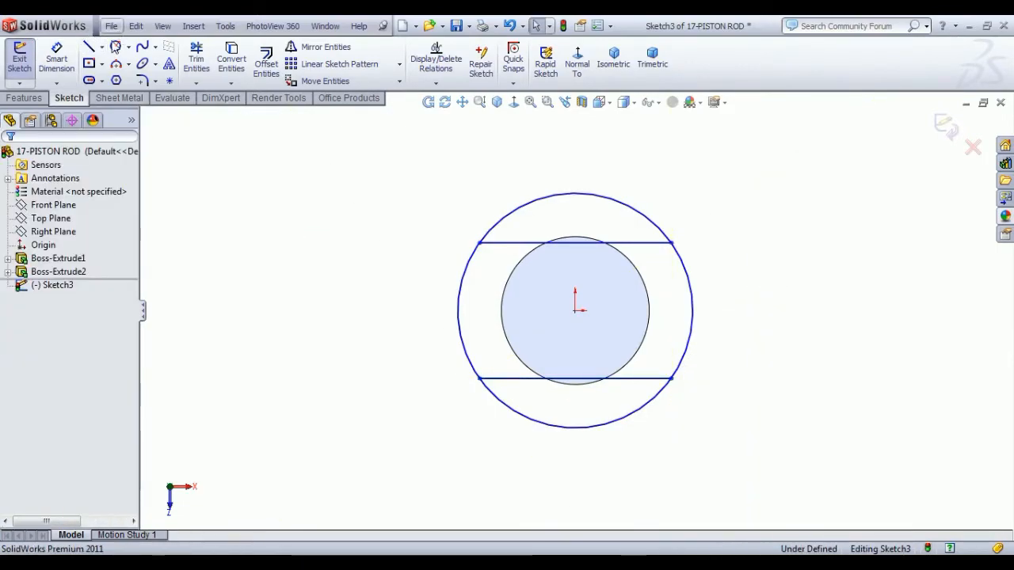
Draw a horizontal centerline through the origin, spanning the outer circle from side to side
click(101, 46)
click(119, 79)
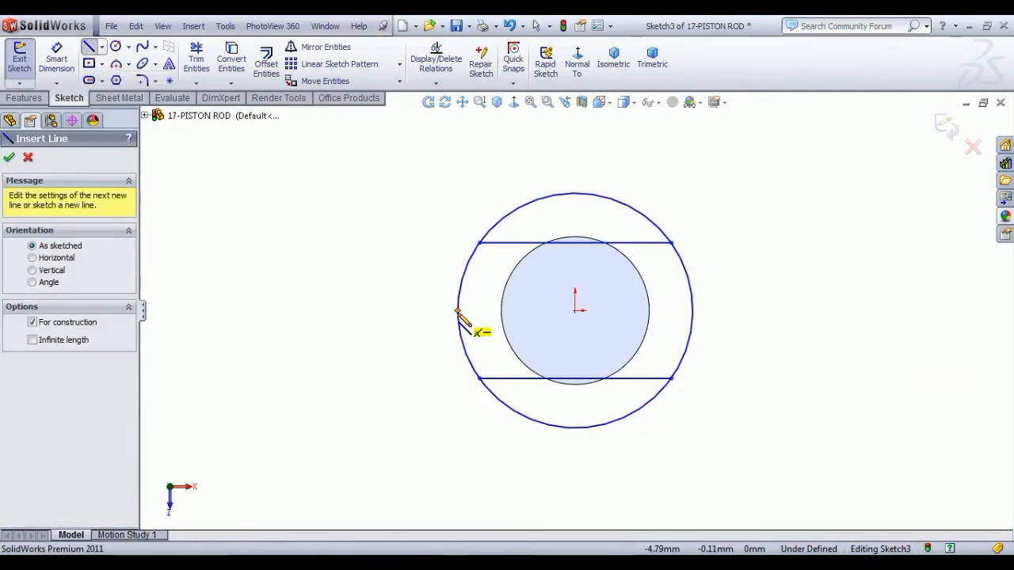
click(459, 310)
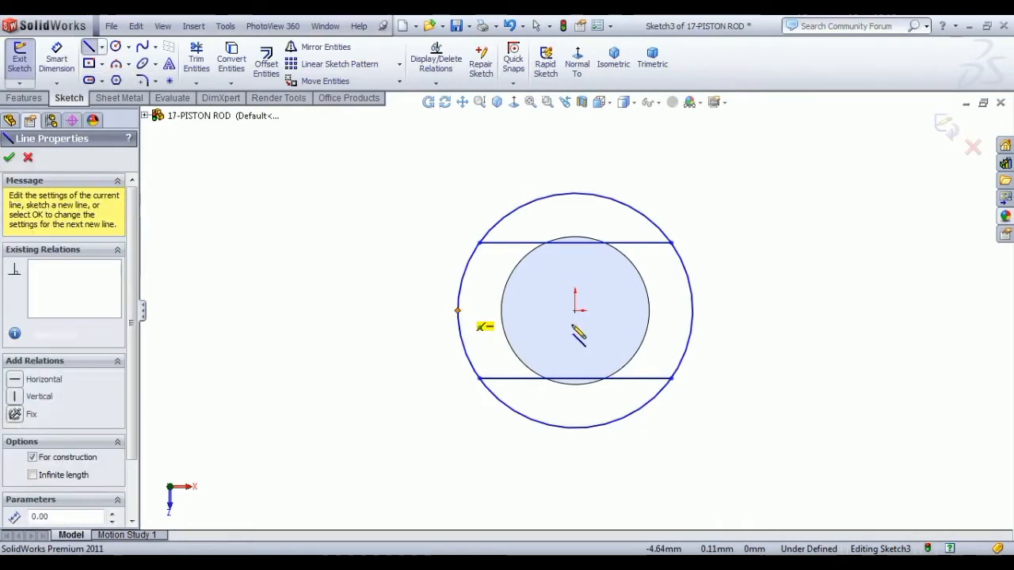
click(693, 309)
right_click(765, 245)
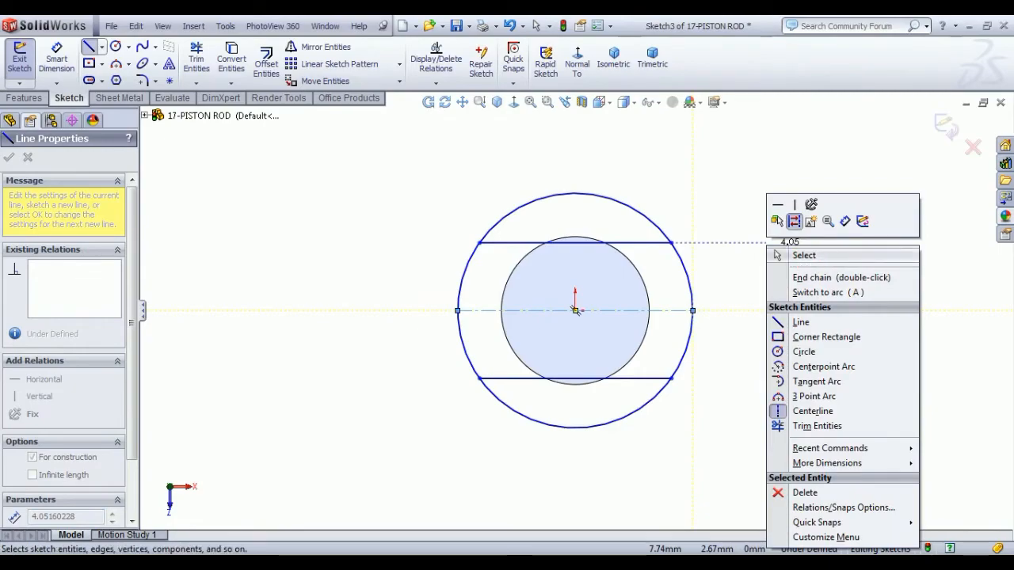
click(810, 263)
Make the two horizontal lines symmetric about the centerline and check the upper line's relations
drag(632, 389, 579, 229)
click(718, 164)
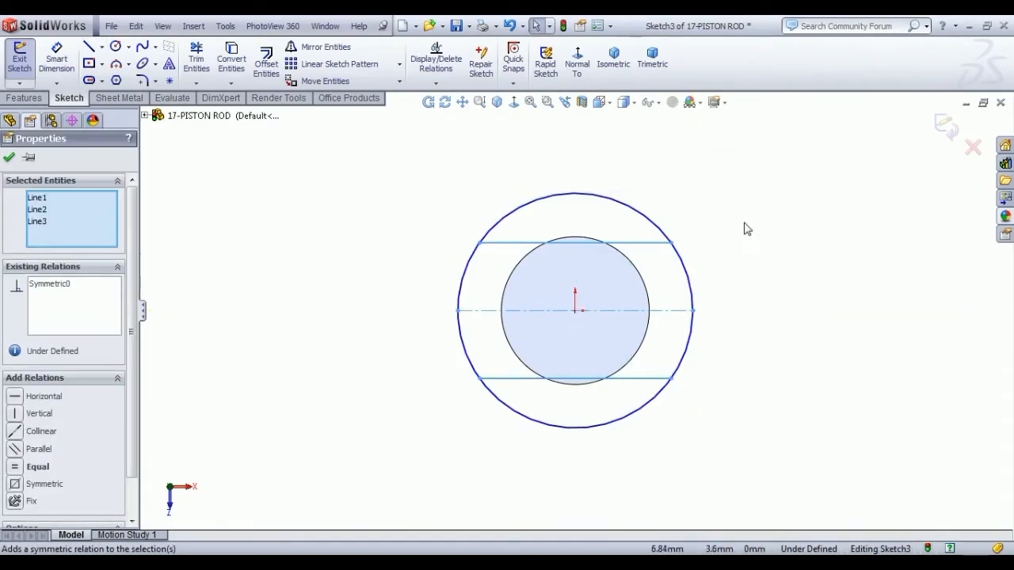
click(746, 231)
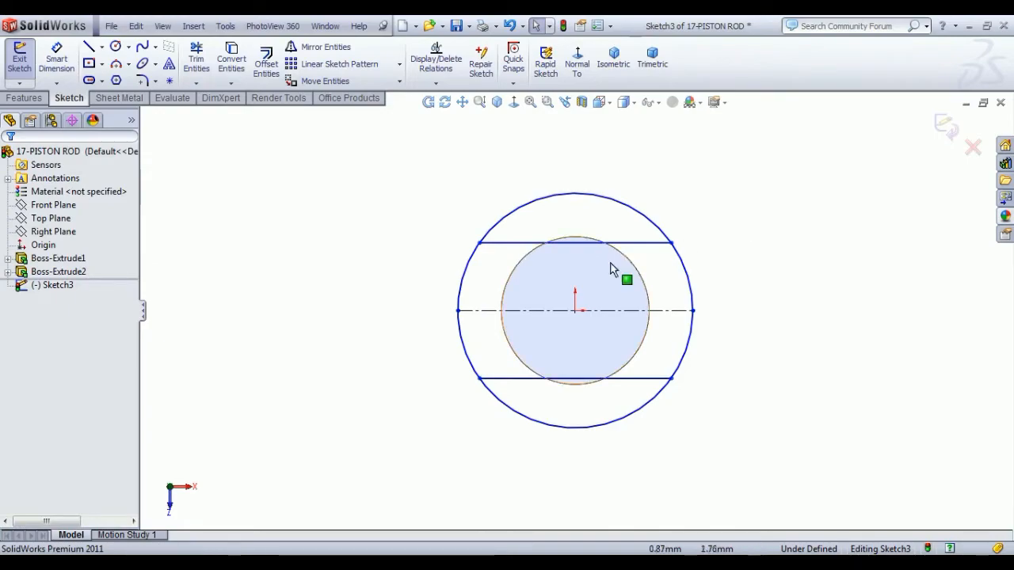
click(640, 243)
click(763, 281)
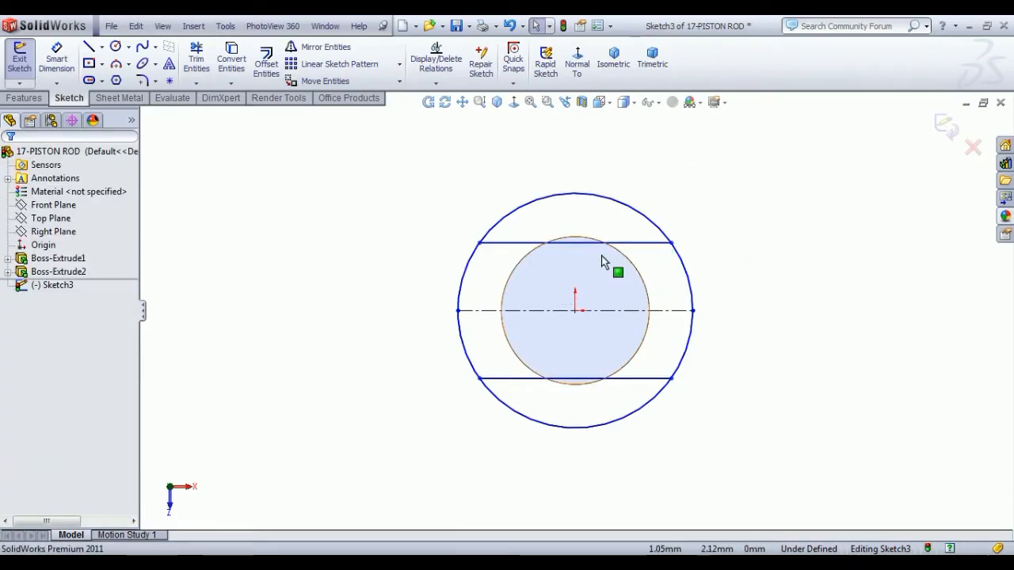
click(620, 243)
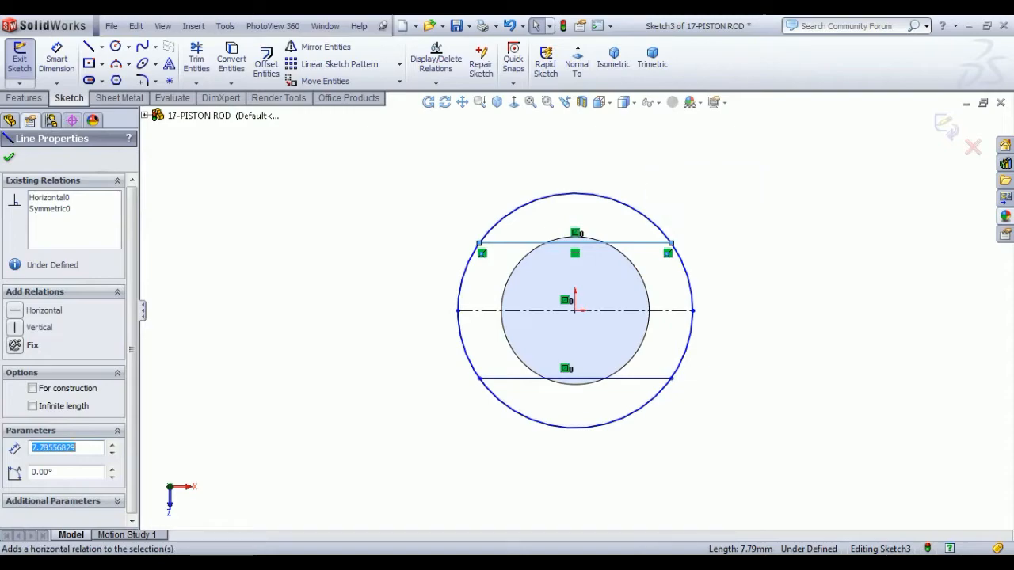
click(653, 329)
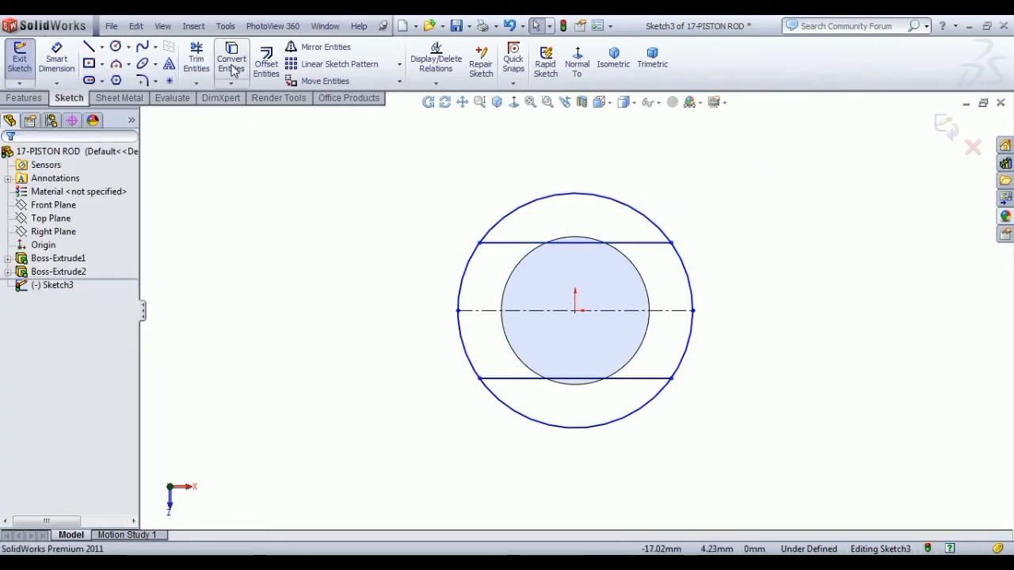
Trim away the circle's arcs above the upper line and below the lower line
click(198, 61)
drag(511, 197, 546, 238)
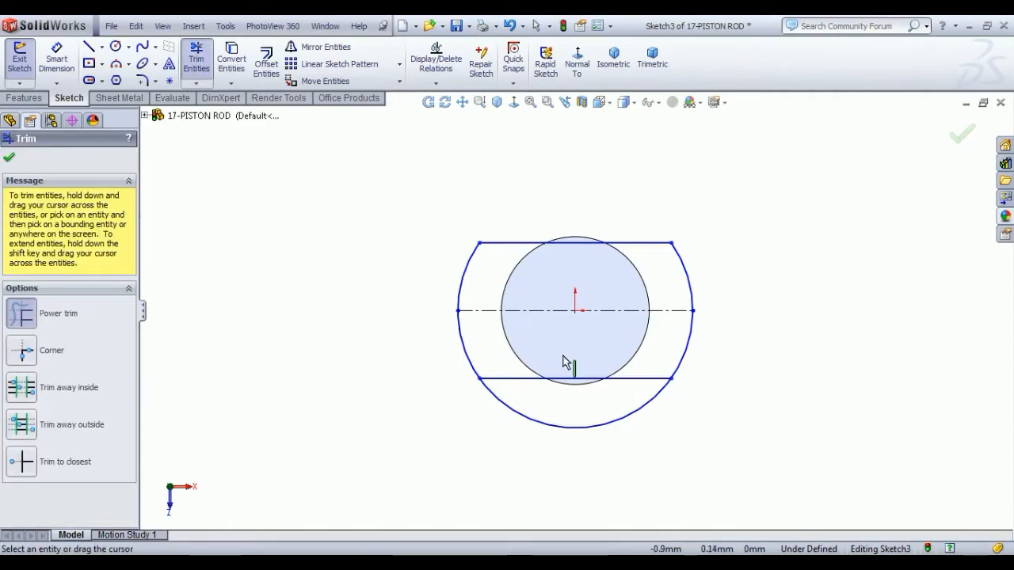
drag(588, 465, 578, 412)
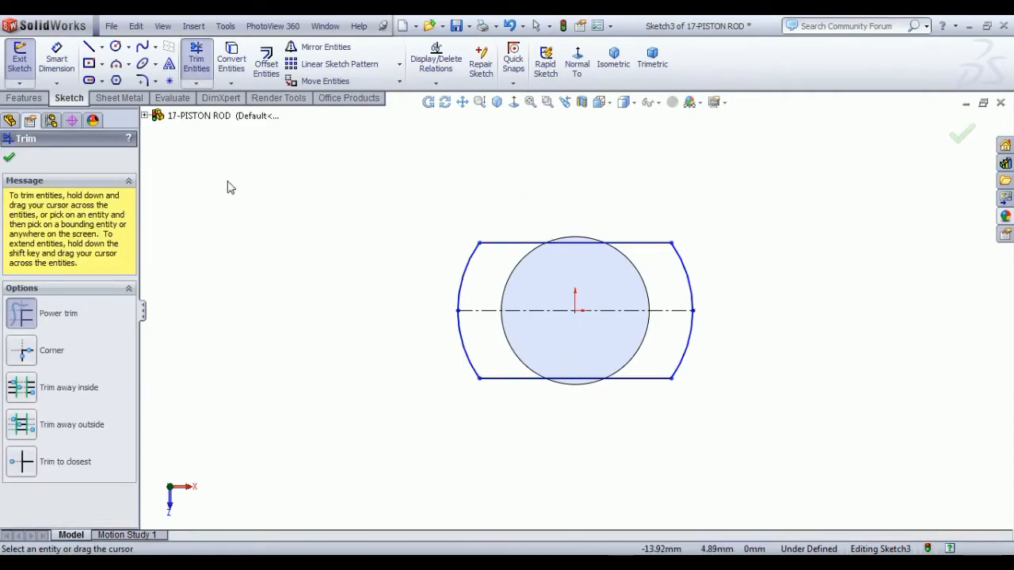
click(9, 157)
Dimension the distance between the two horizontal lines to 10 mm
click(57, 60)
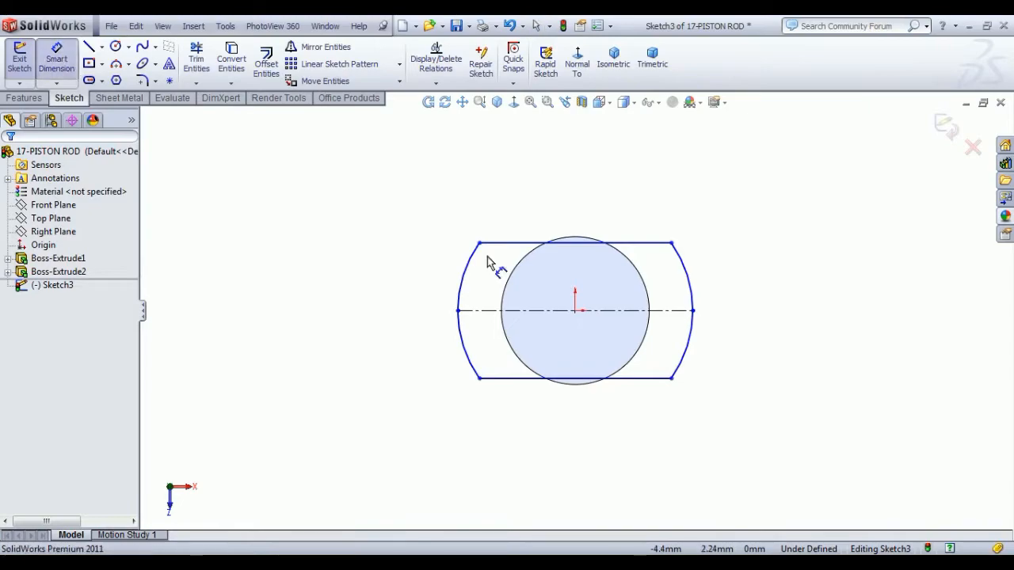
click(582, 242)
click(602, 376)
click(736, 303)
text(10)
key(Return)
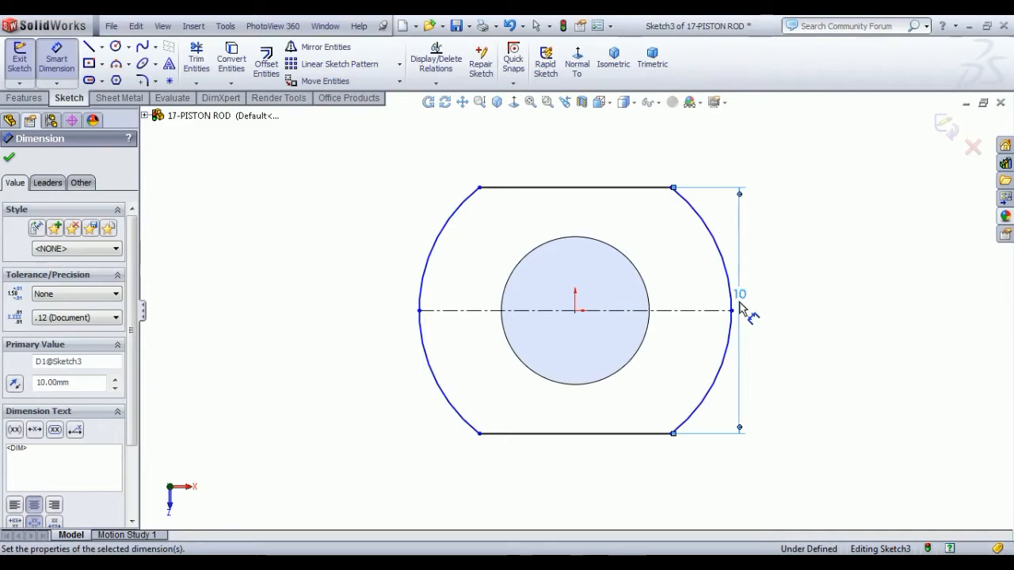
key(Escape)
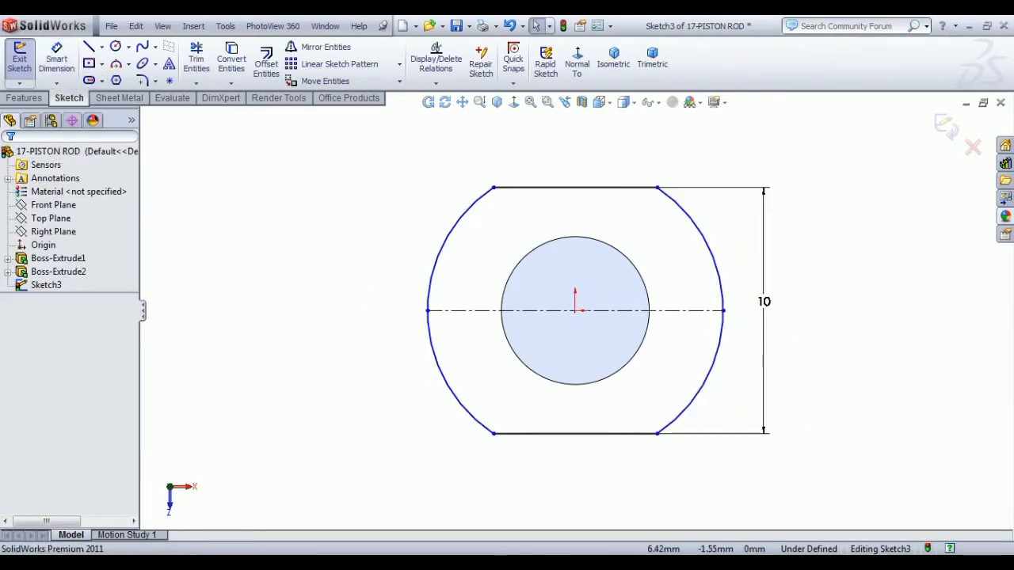
Dimension the horizontal centerline to 12 mm to set the profile's width and leave the dimension tool
click(57, 63)
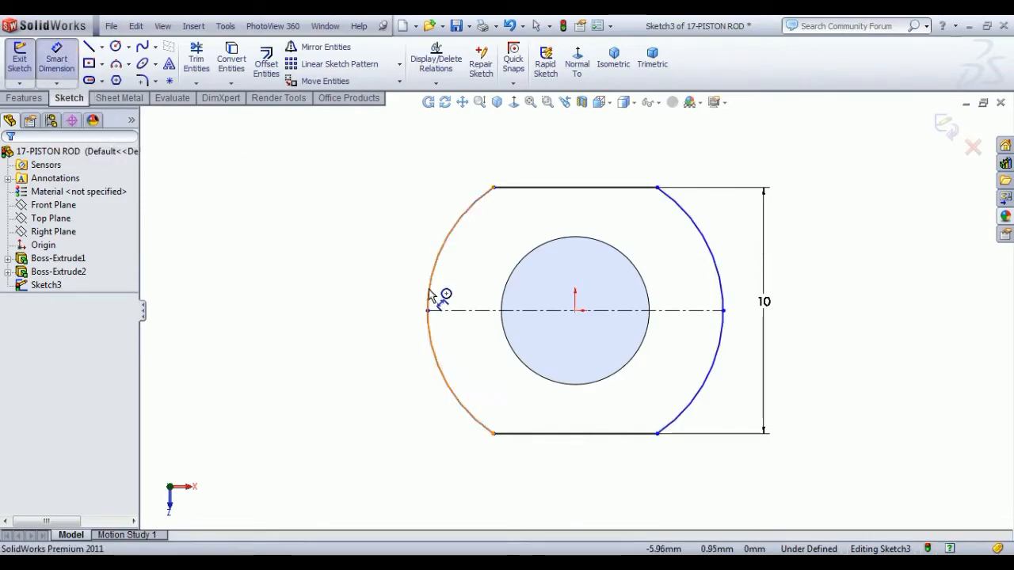
click(467, 311)
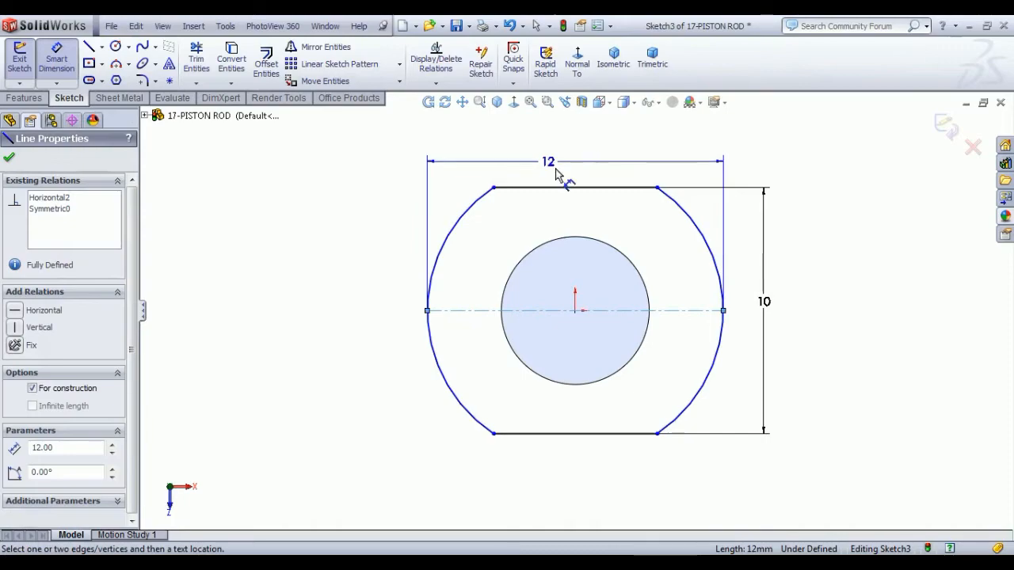
click(559, 170)
text(1)
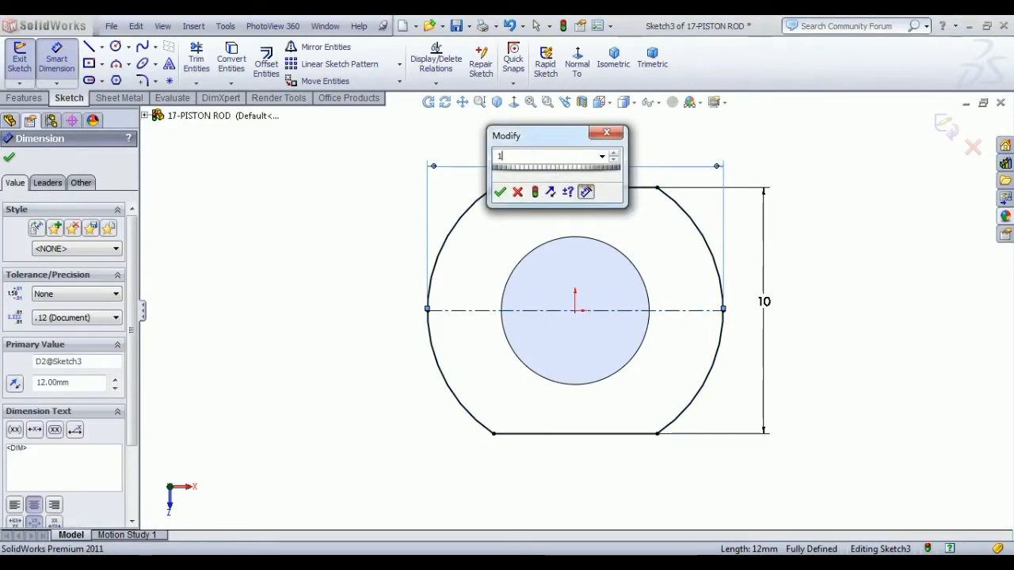
text(2)
key(Return)
right_click(329, 155)
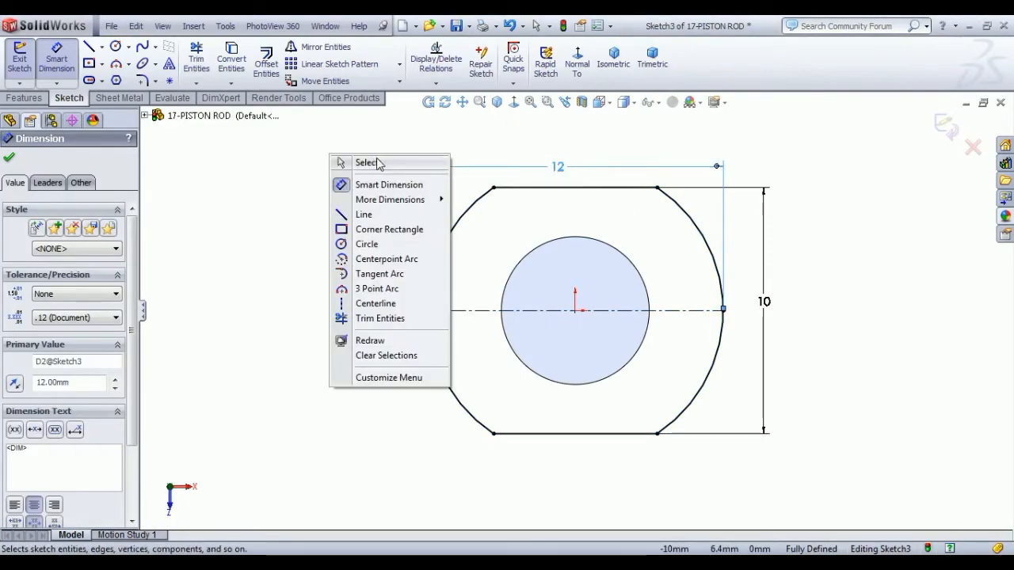
click(368, 163)
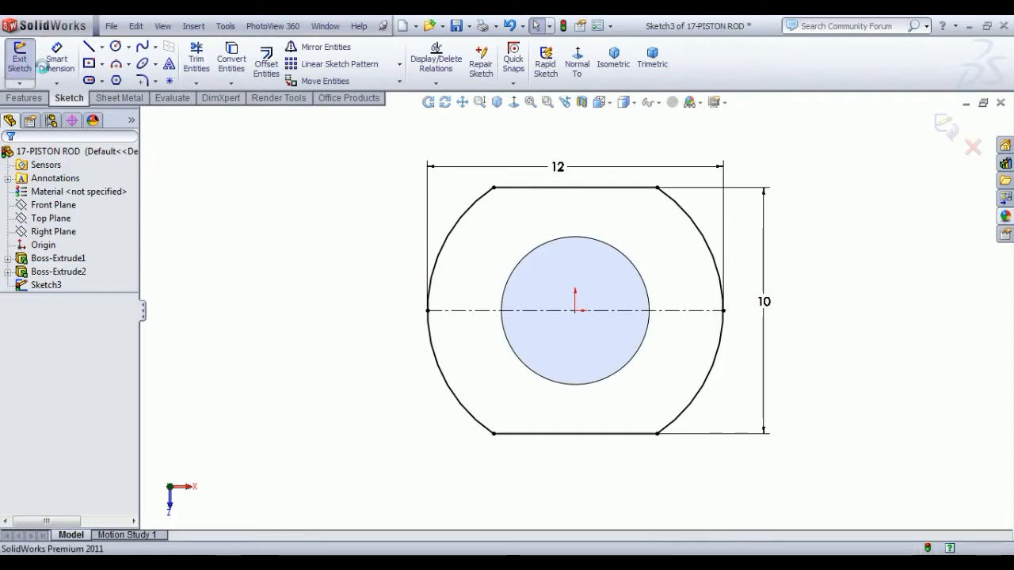
Exit the sketch and extrude the flat-sided profile upward to a blind depth of 16 mm, merged with the rod
click(35, 65)
click(37, 75)
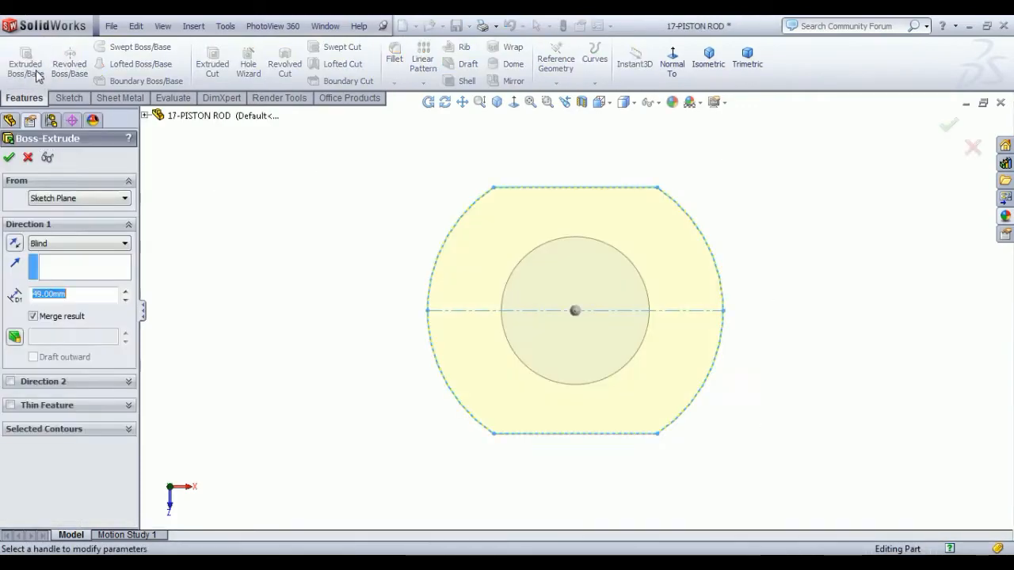
click(710, 55)
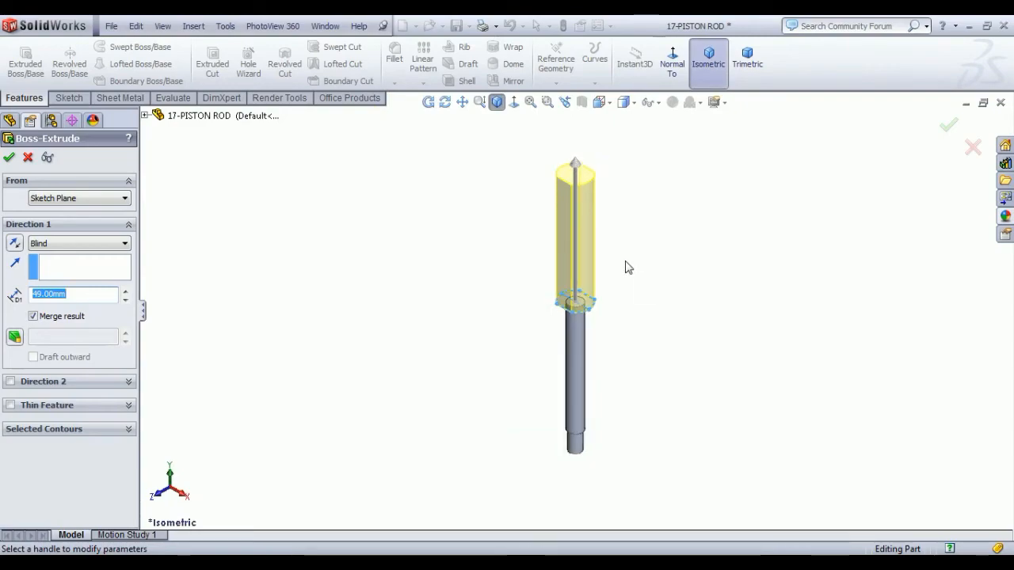
text(16)
key(Return)
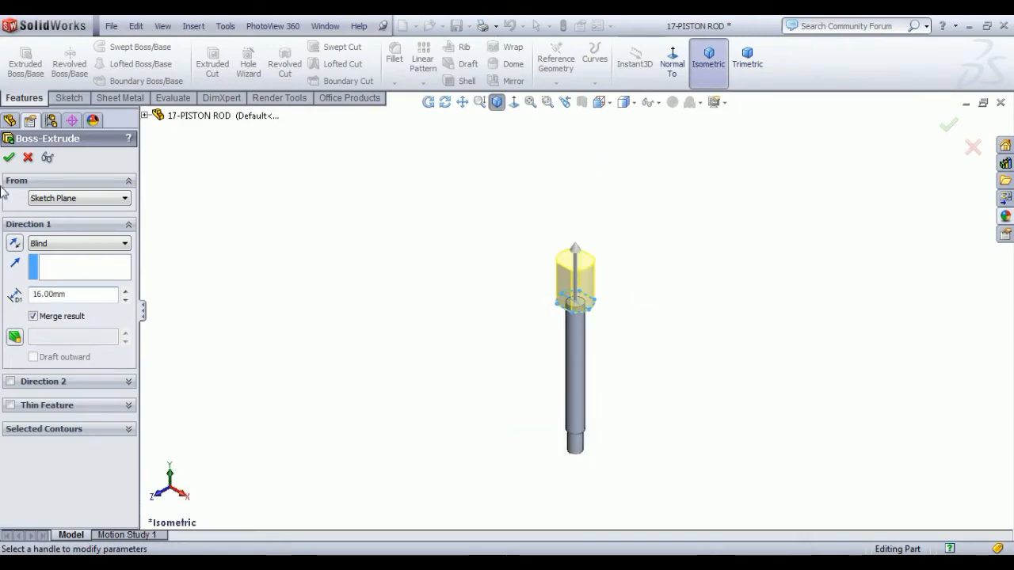
click(9, 157)
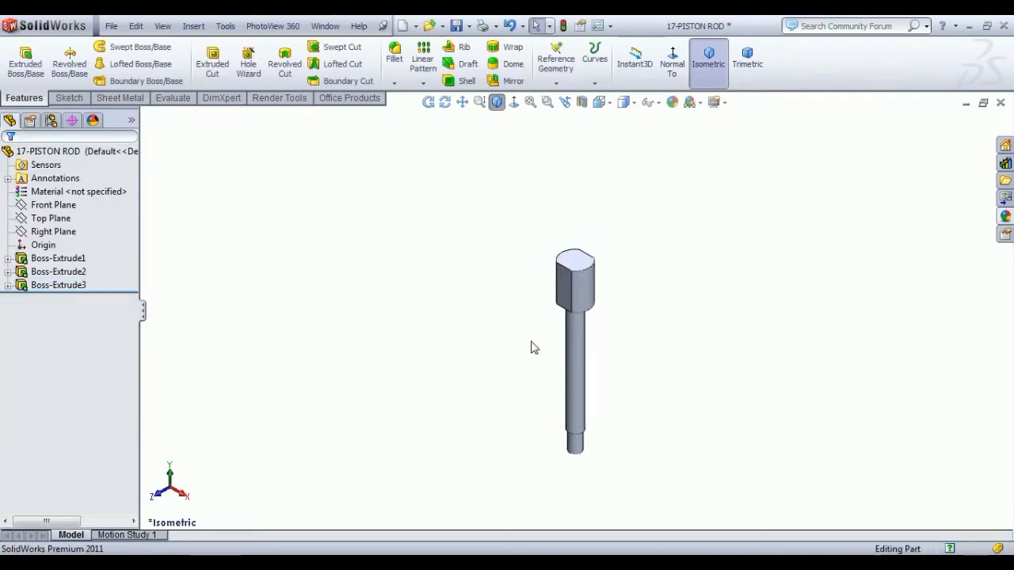
scroll(546, 339, down, 5)
scroll(634, 289, up, 2)
middle_drag(657, 267, 638, 273)
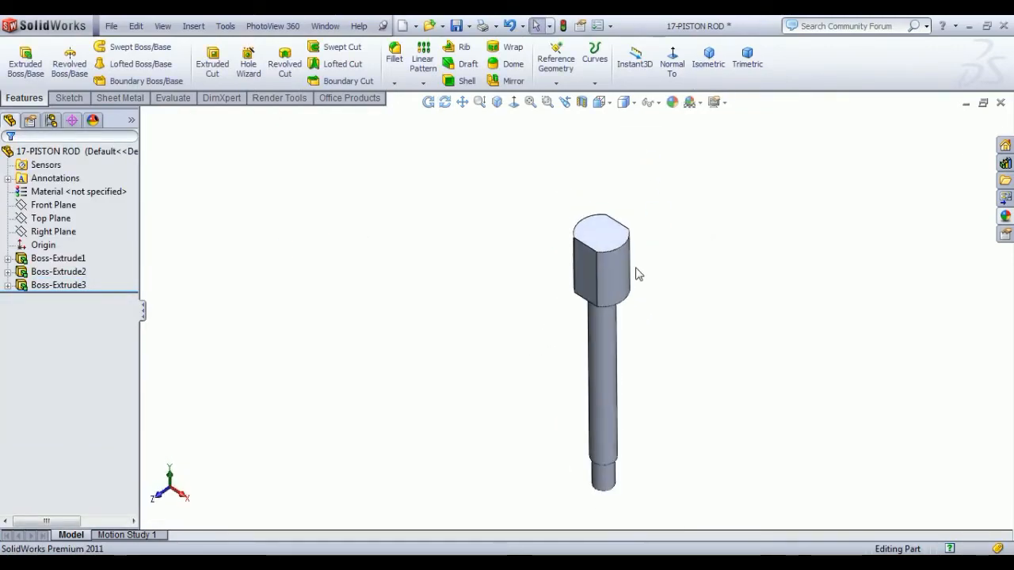
click(602, 232)
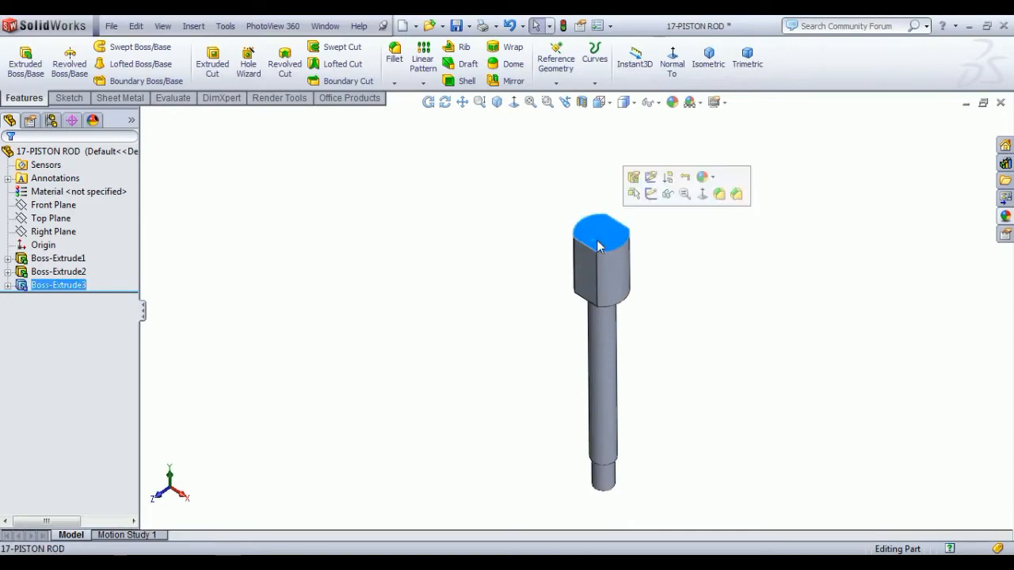
click(664, 195)
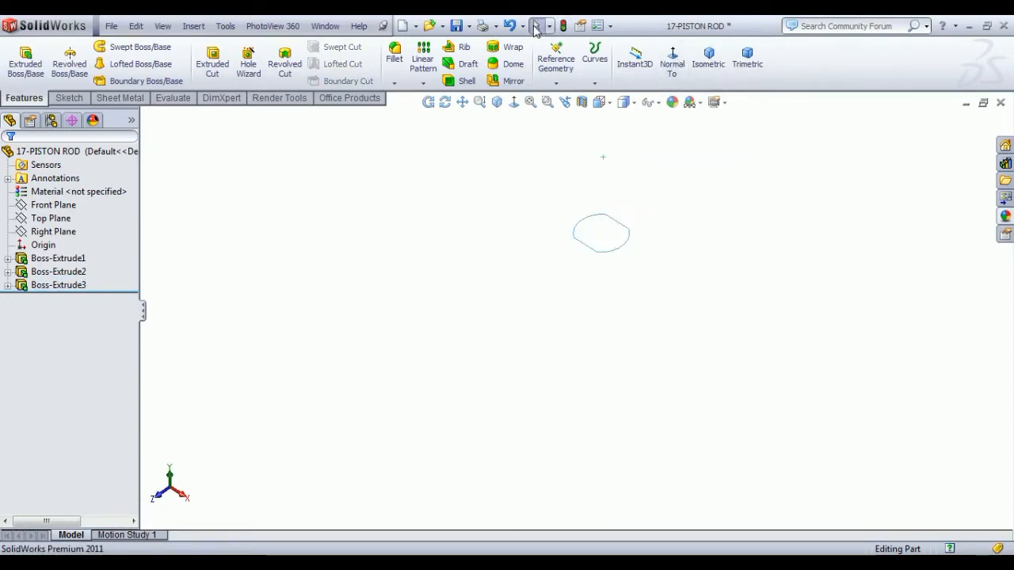
click(504, 28)
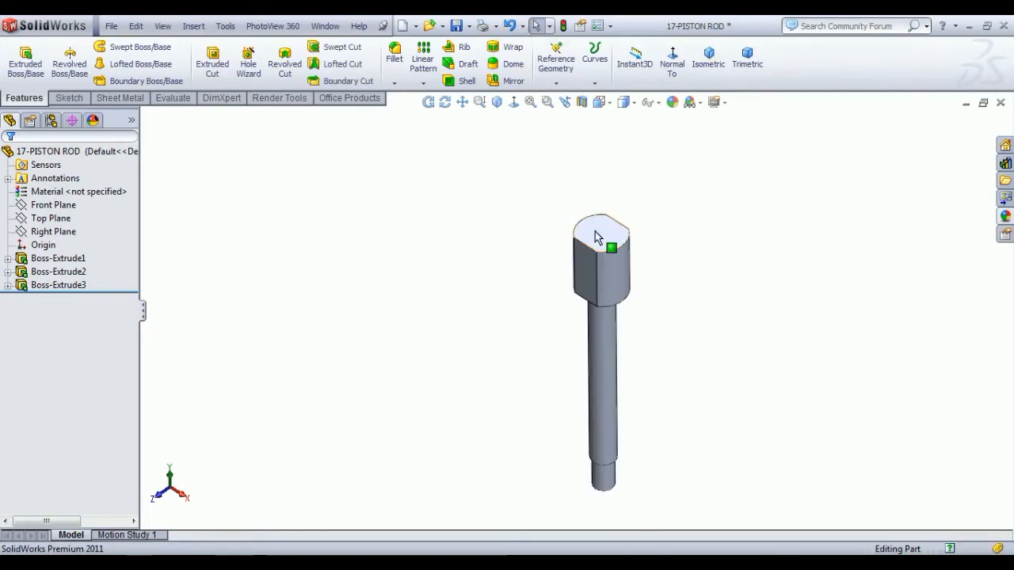
Start a sketch on the head's top face and draw a center rectangle about 22.8 by 4.6 mm from the origin, spanning past both curved sides
click(598, 232)
click(651, 185)
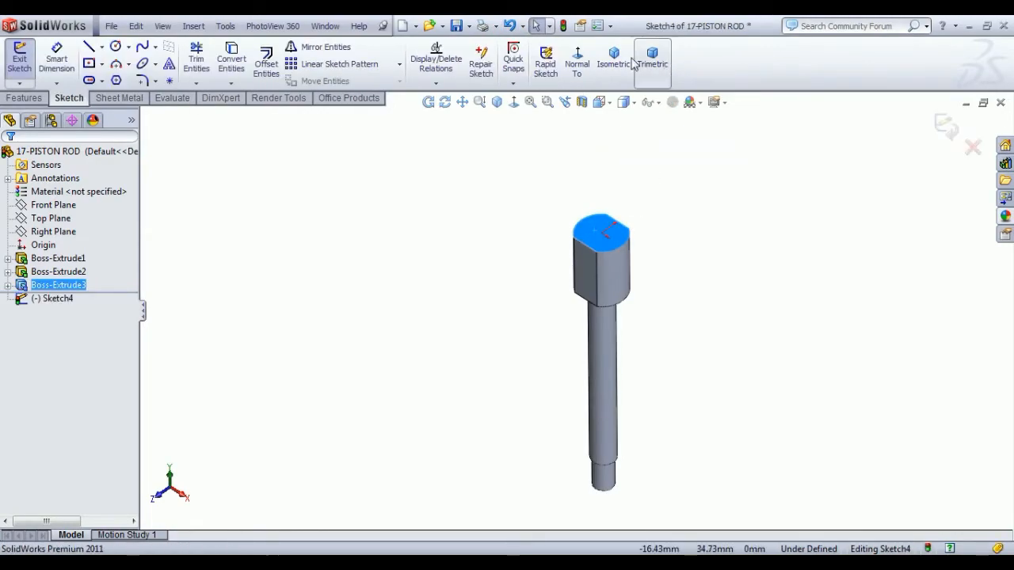
click(577, 59)
key(z)
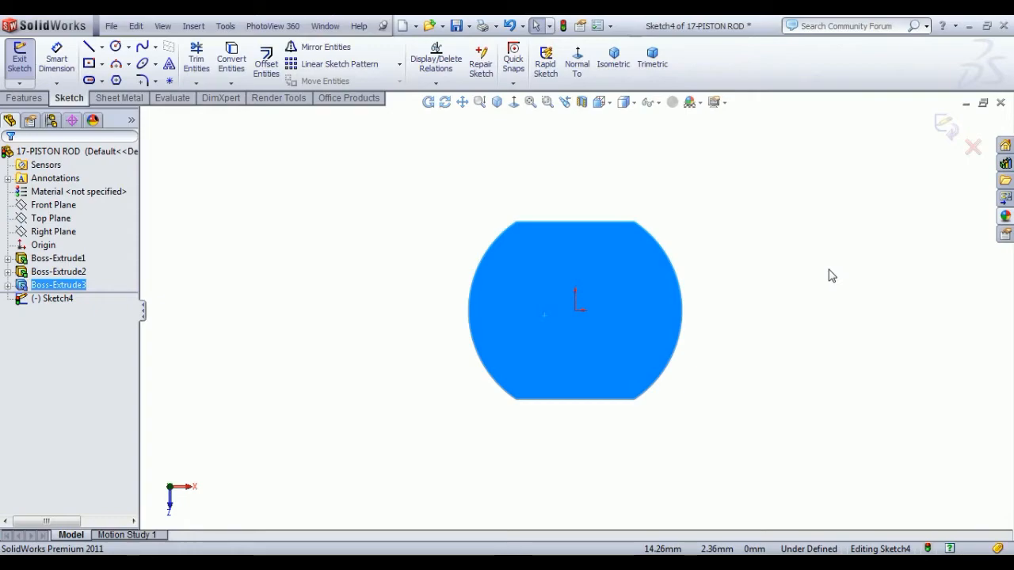
click(831, 275)
click(90, 63)
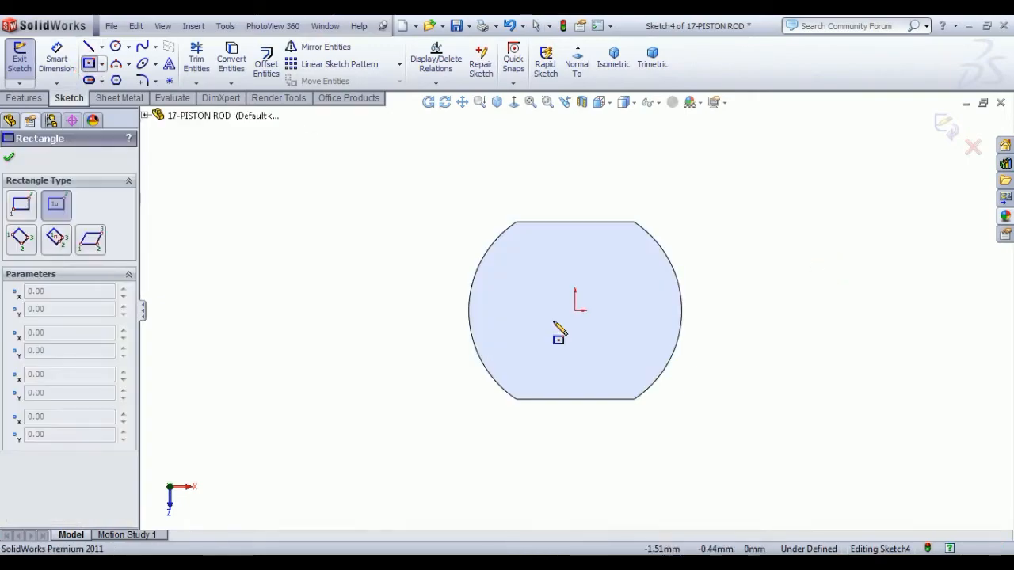
click(575, 309)
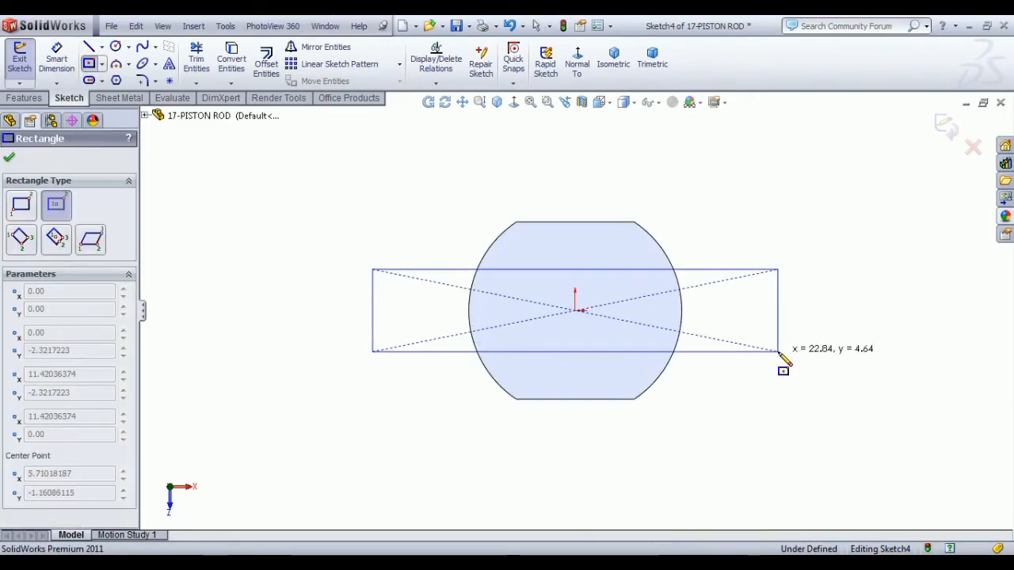
click(779, 351)
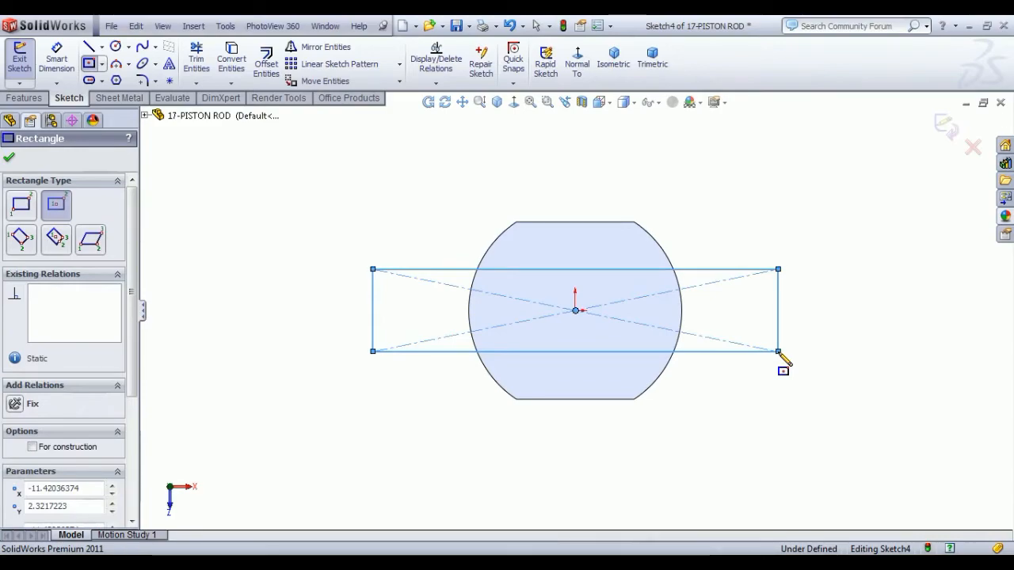
Dimension the rectangle's short side to 5 mm and leave the dimension tool
click(57, 57)
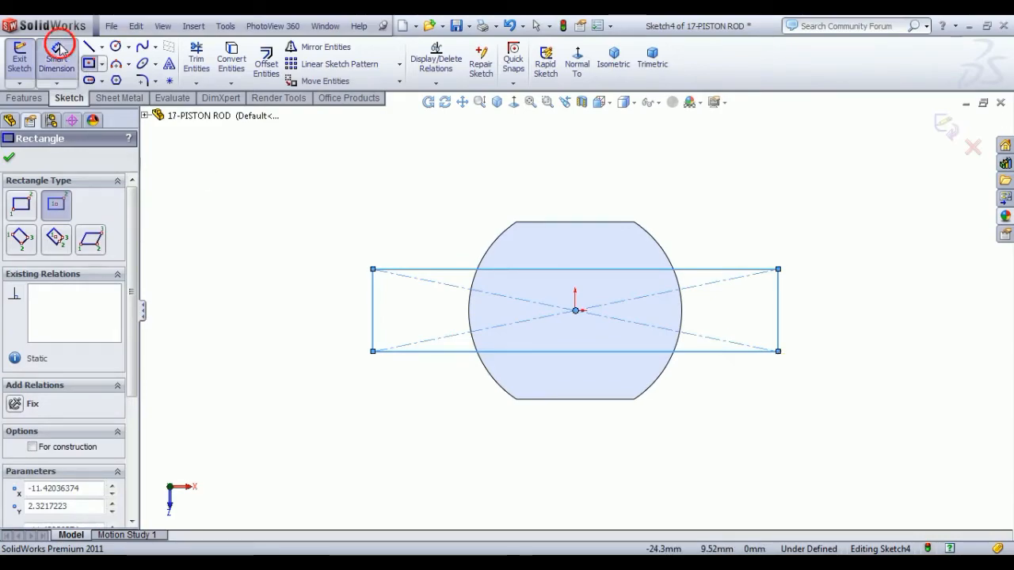
click(373, 307)
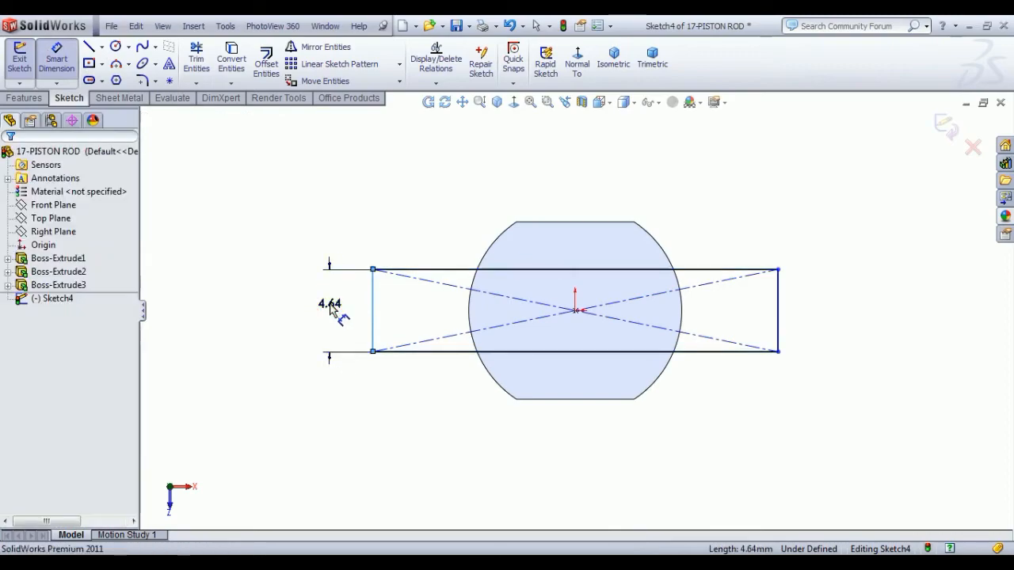
click(332, 310)
text(5)
key(Return)
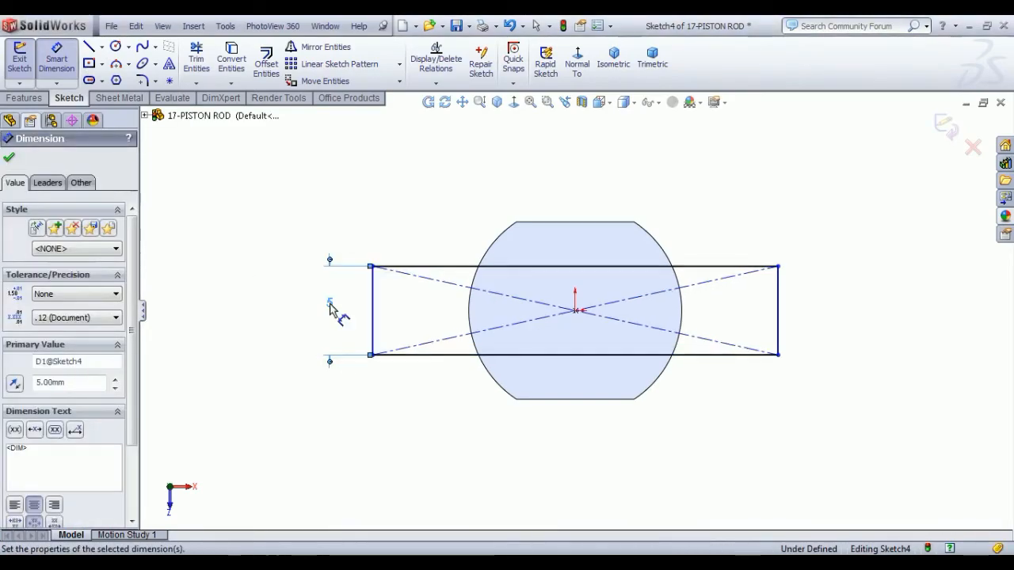
right_click(344, 183)
click(407, 198)
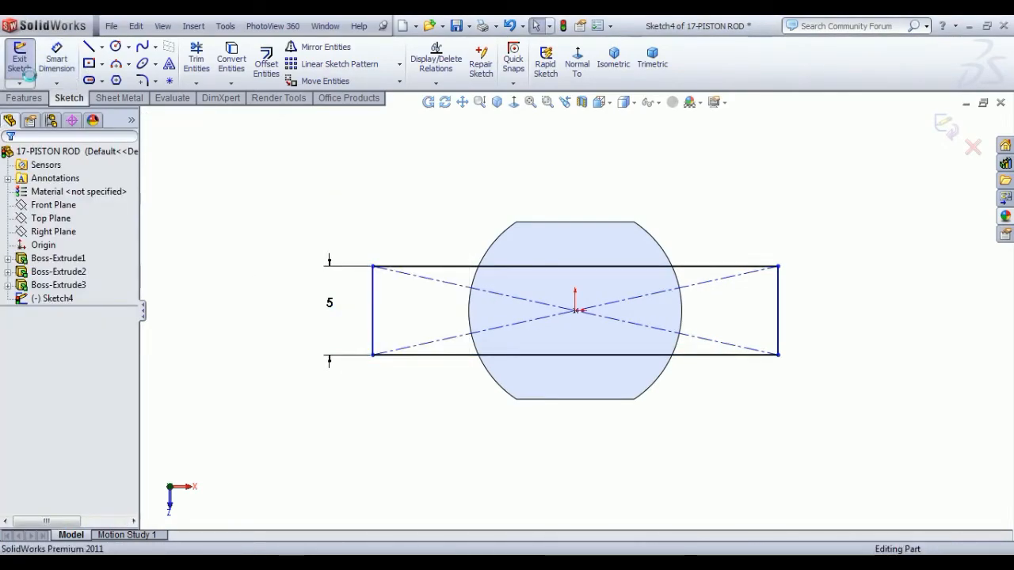
Exit the sketch and cut the rectangle down through the head with a blind Extruded Cut 16 mm deep
click(26, 72)
click(212, 65)
middle_drag(304, 388, 351, 301)
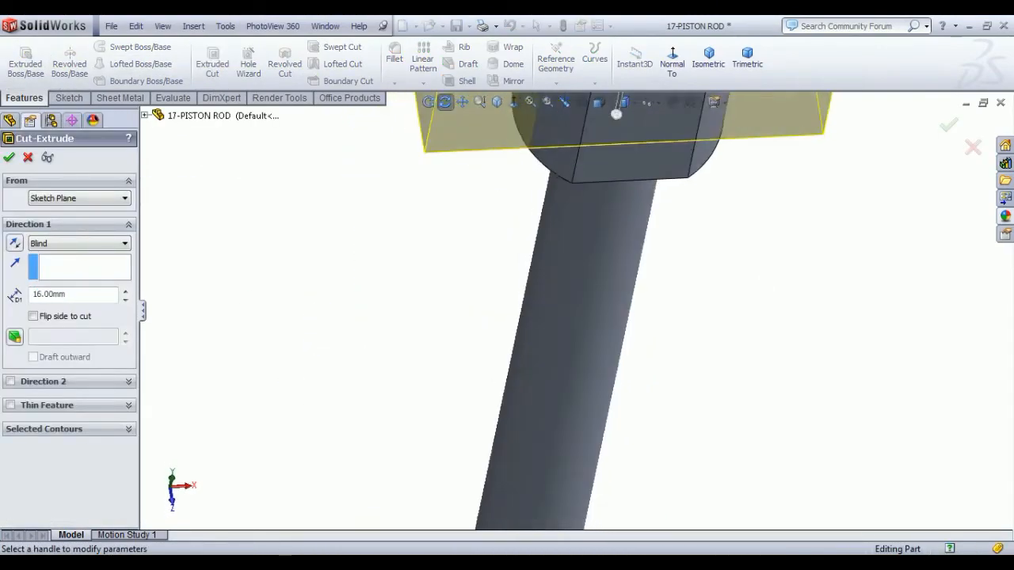
scroll(340, 323, up, 5)
scroll(664, 318, up, 2)
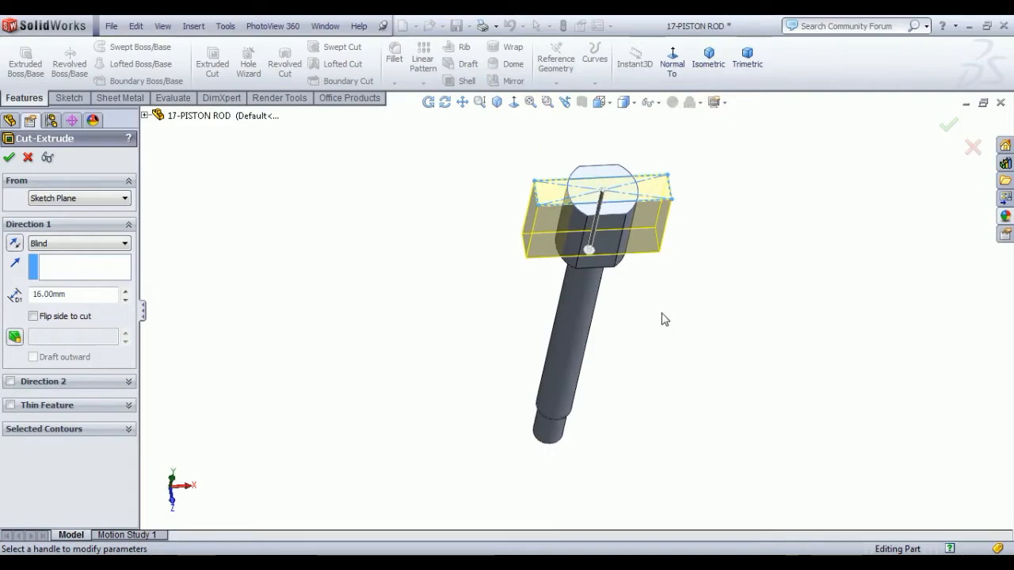
key(Return)
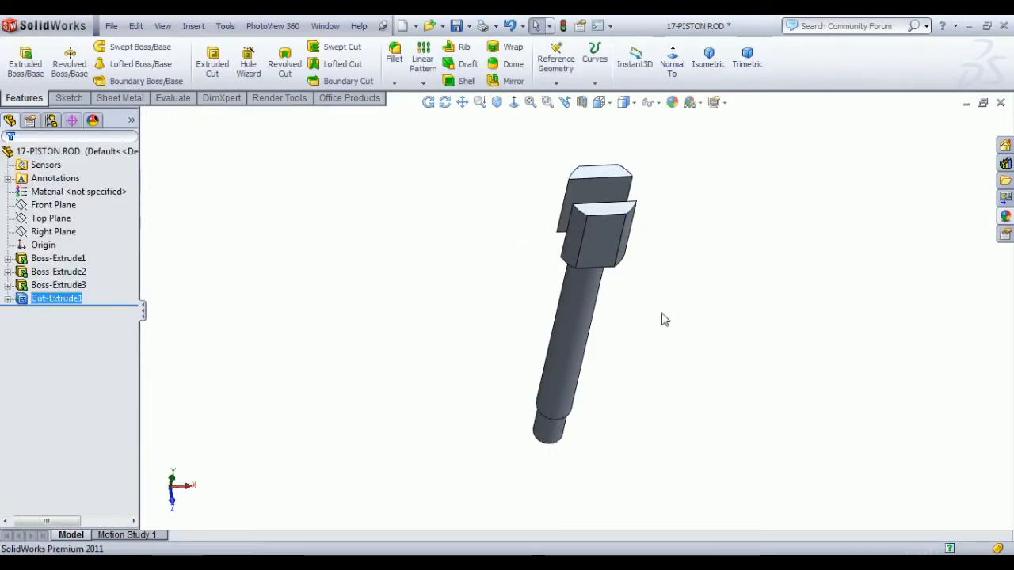
Edit the slot cut's feature and set its blind depth to 13 mm
middle_drag(391, 385, 443, 373)
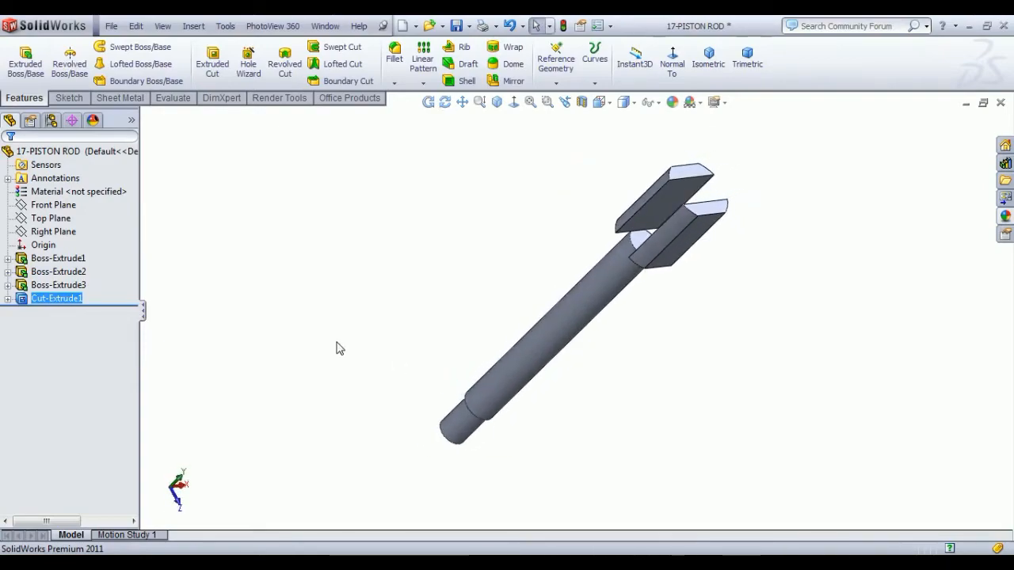
click(68, 303)
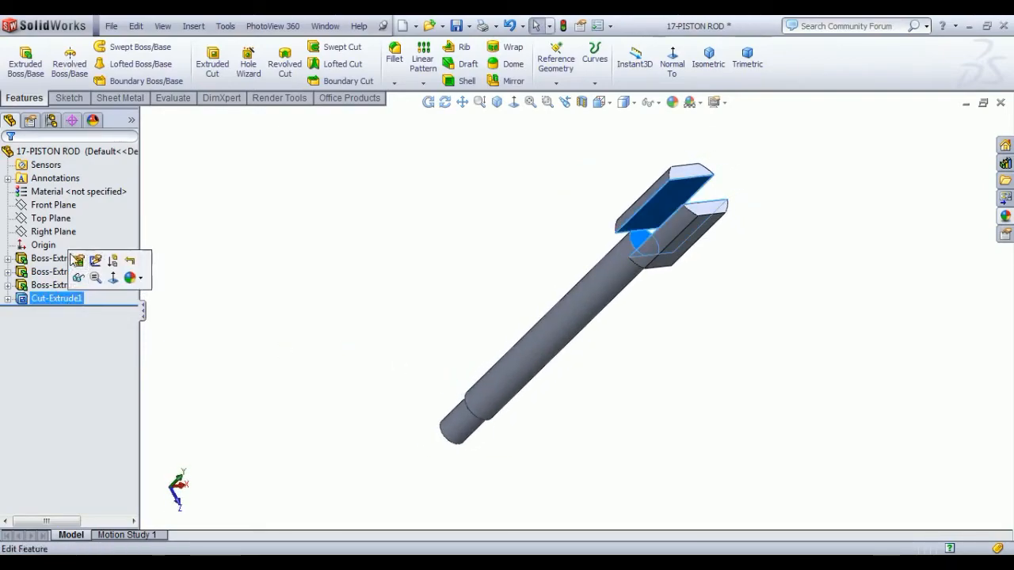
click(80, 261)
text(13)
key(Return)
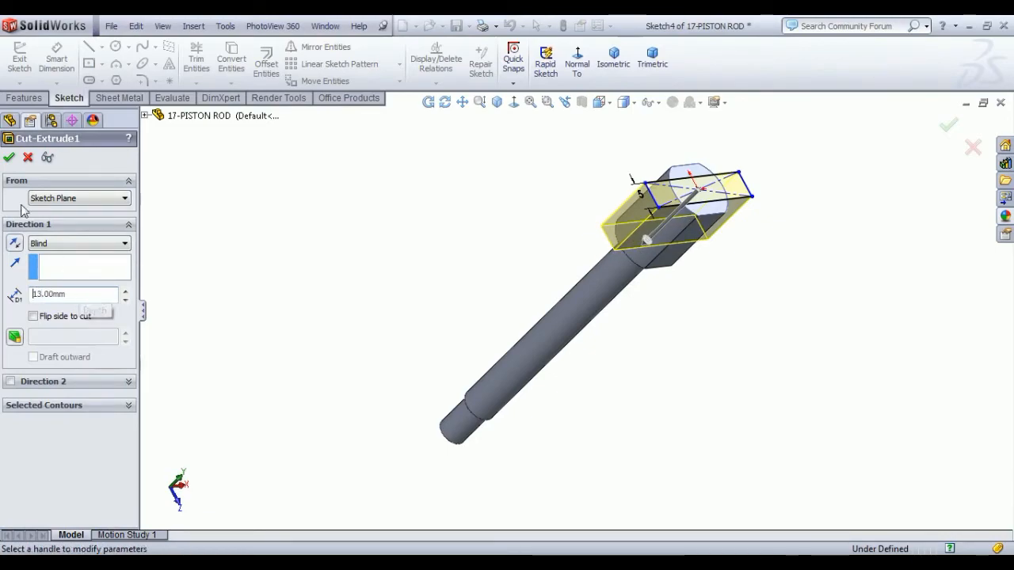
click(9, 158)
middle_drag(554, 333, 548, 437)
Start a sketch on the head's flat outer face and draw a circle about 5.1 mm in diameter near its upper end, centered across the width
click(708, 59)
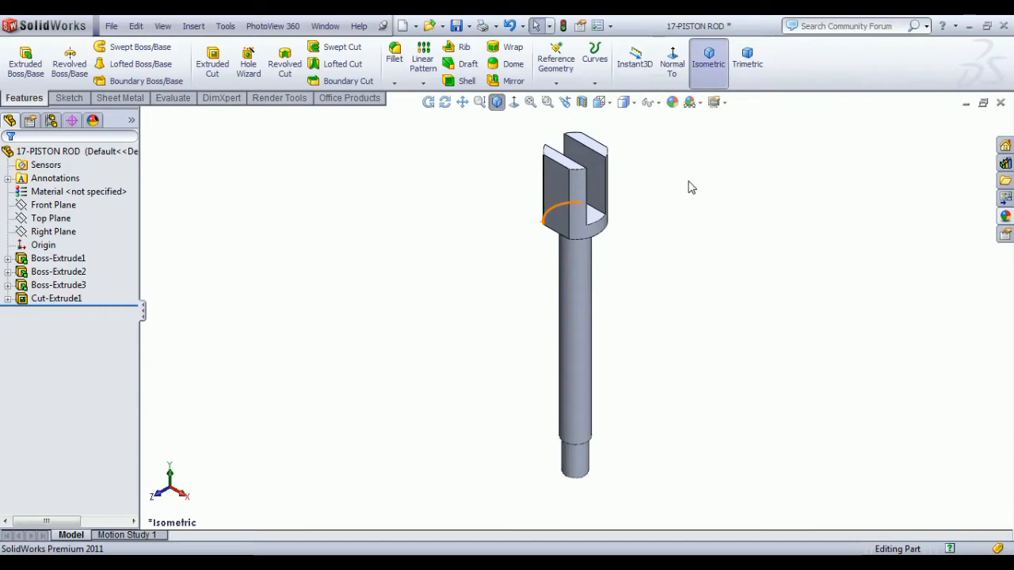
click(550, 190)
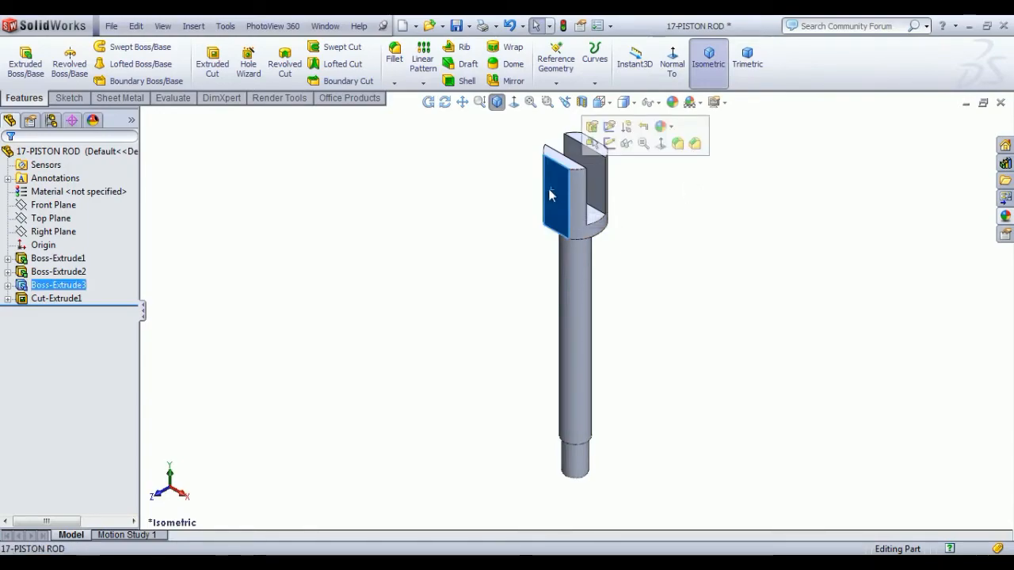
click(609, 143)
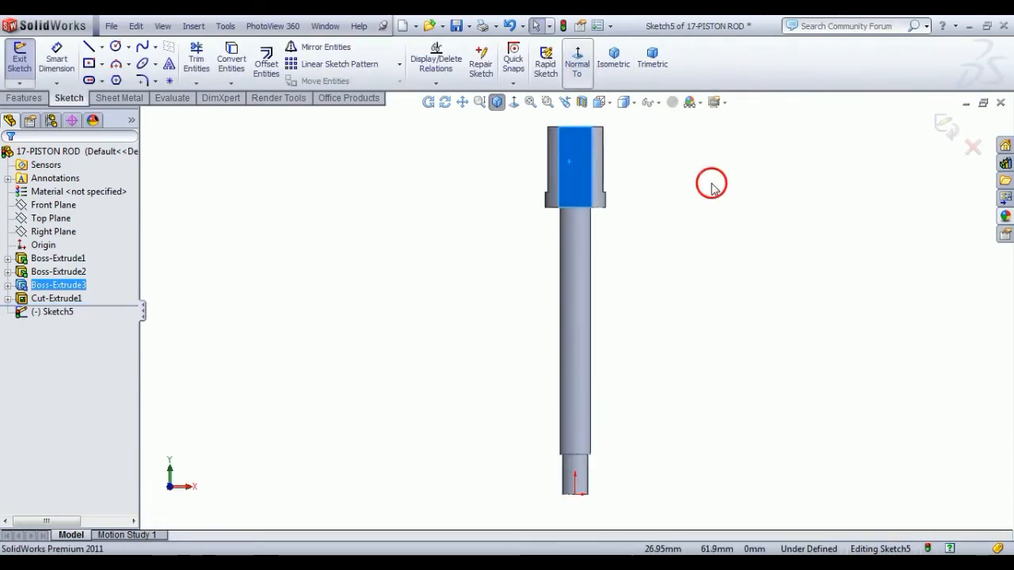
click(115, 46)
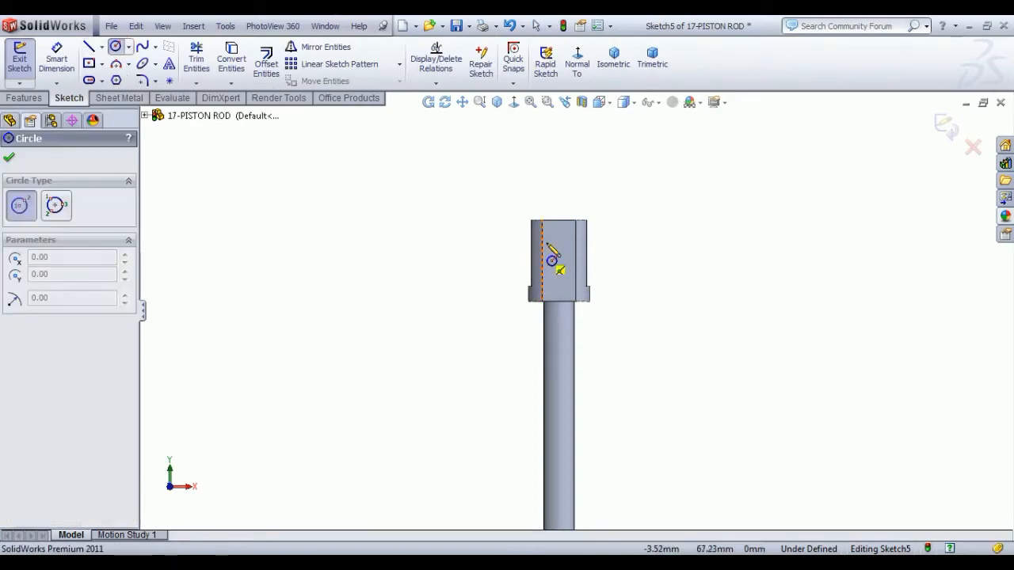
click(558, 238)
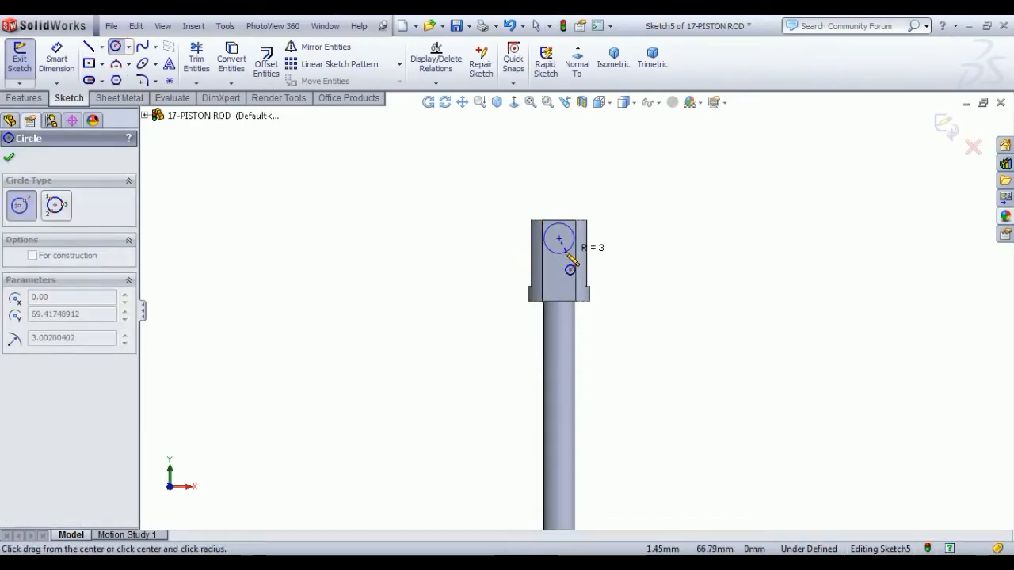
click(571, 242)
right_click(652, 149)
click(679, 190)
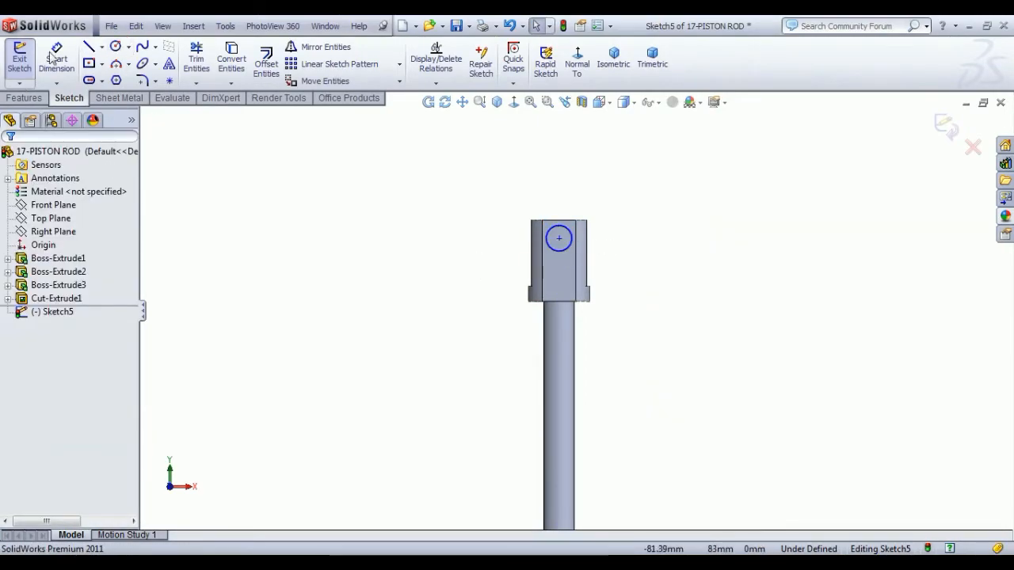
Dimension the circle's diameter to 4 mm
click(559, 252)
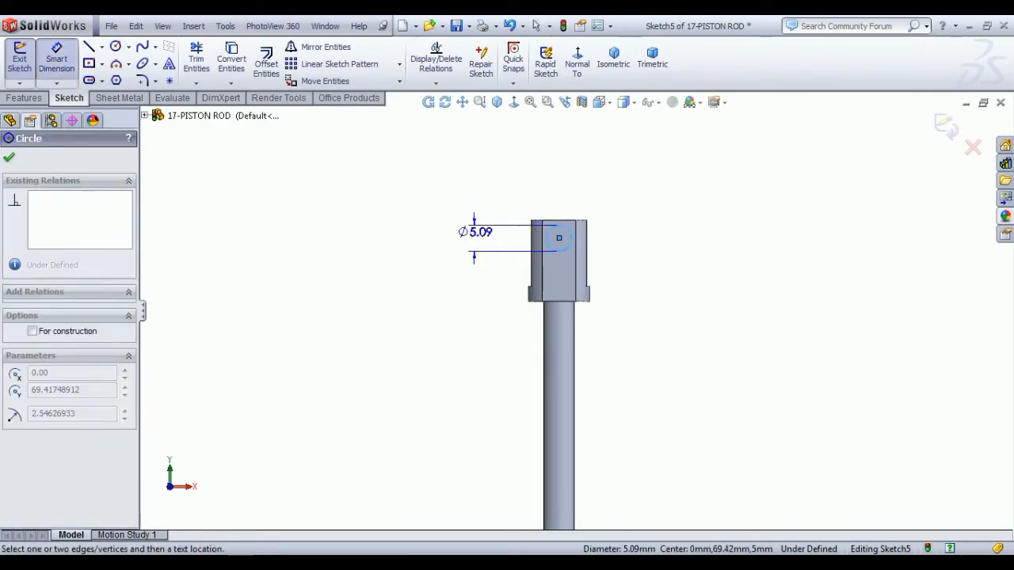
click(478, 230)
text(4)
key(Return)
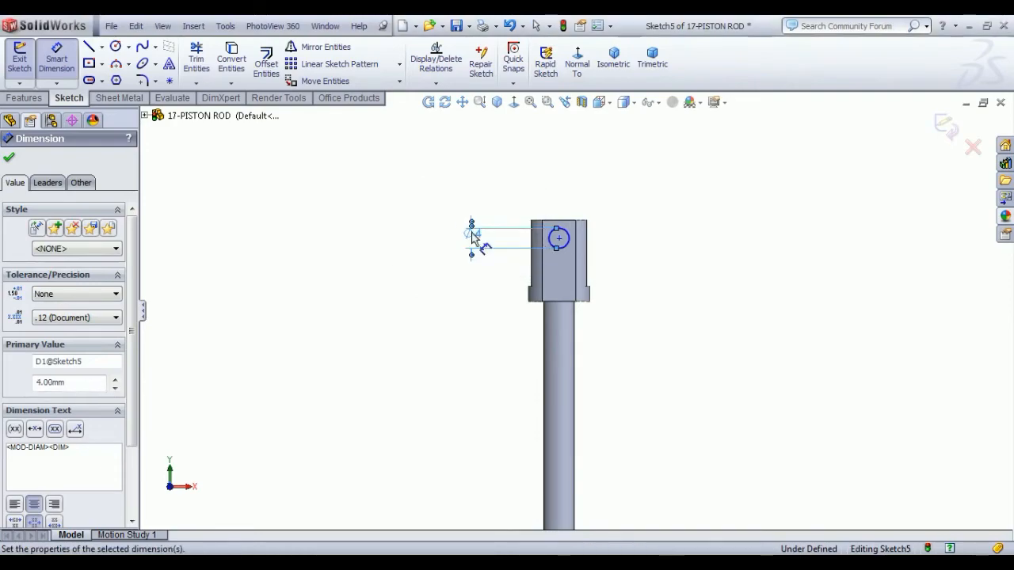
Dimension the circle's center 3.5 mm below the head's top edge and leave the dimension tool
scroll(575, 249, down, 3)
click(552, 275)
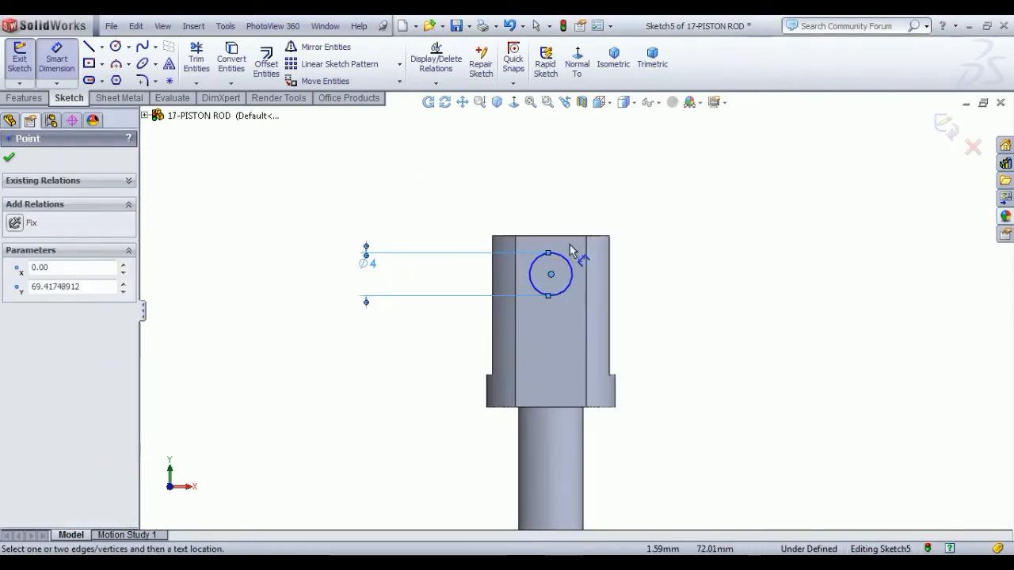
click(575, 242)
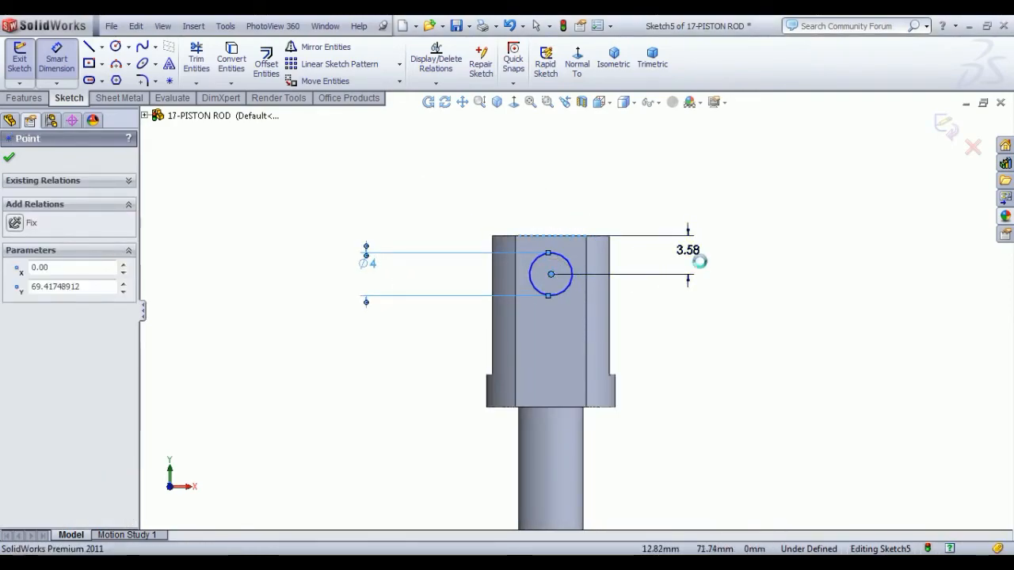
click(689, 252)
text(3.)
key(Return)
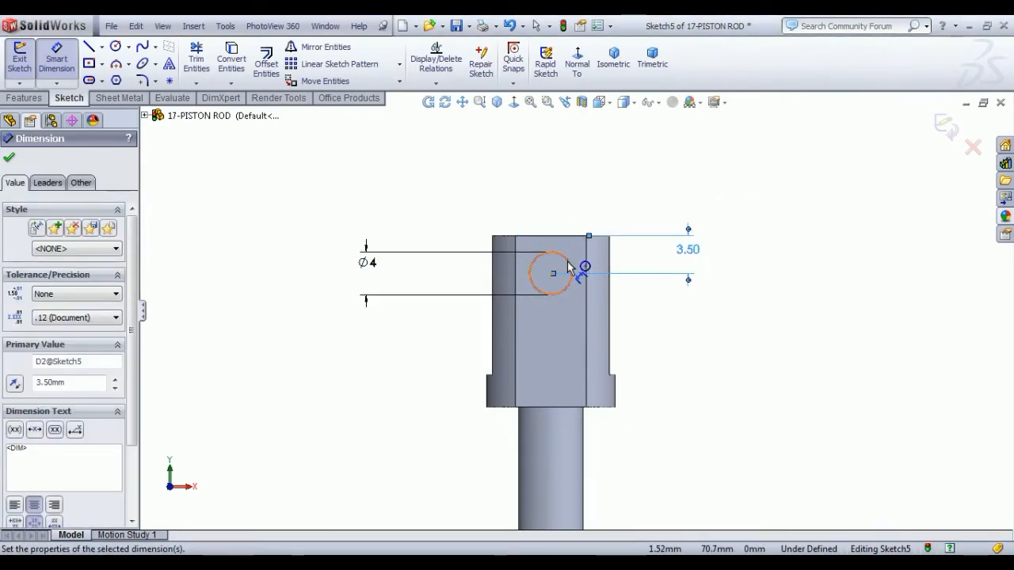
right_click(554, 219)
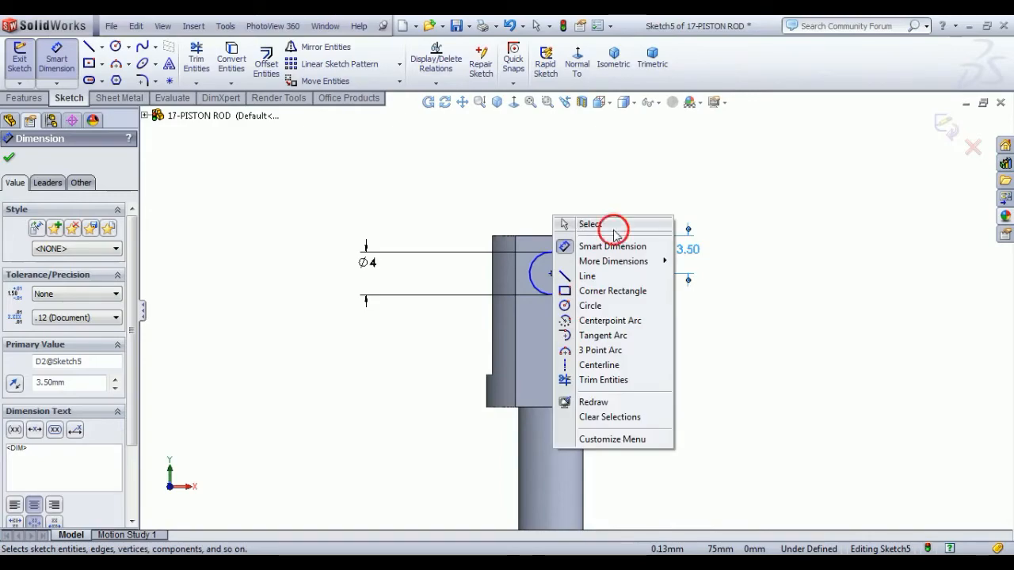
click(614, 230)
Add a Vertical relation between the origin and the circle's center to fully define the sketch
scroll(554, 283, up, 5)
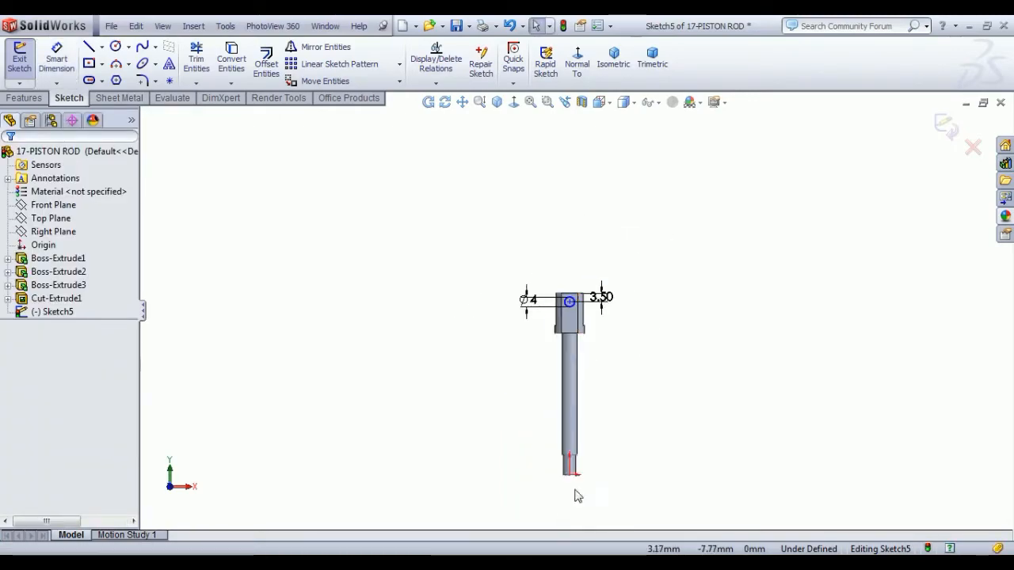
click(570, 475)
scroll(571, 309, down, 3)
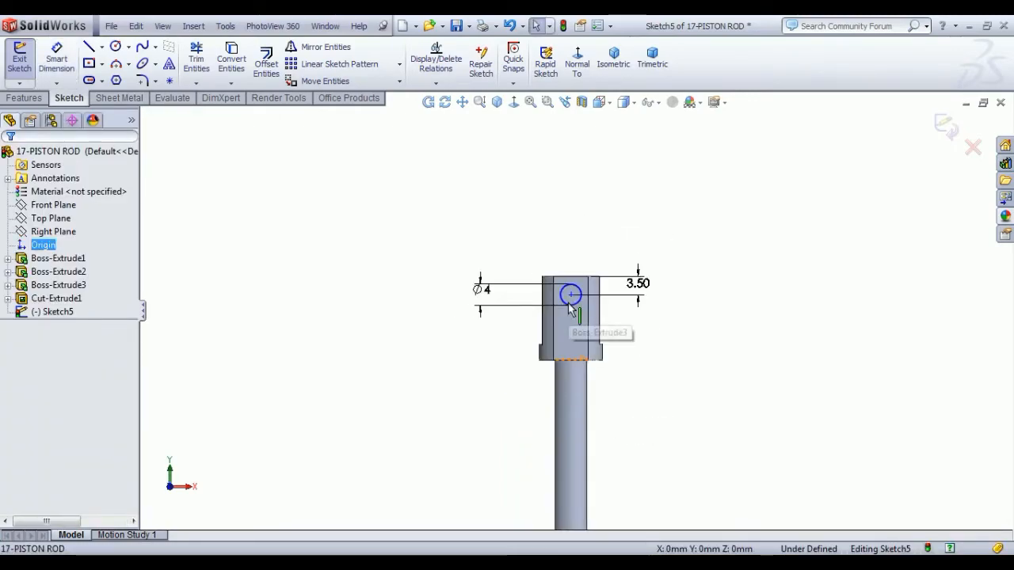
scroll(568, 304, down, 3)
ctrl+click(578, 286)
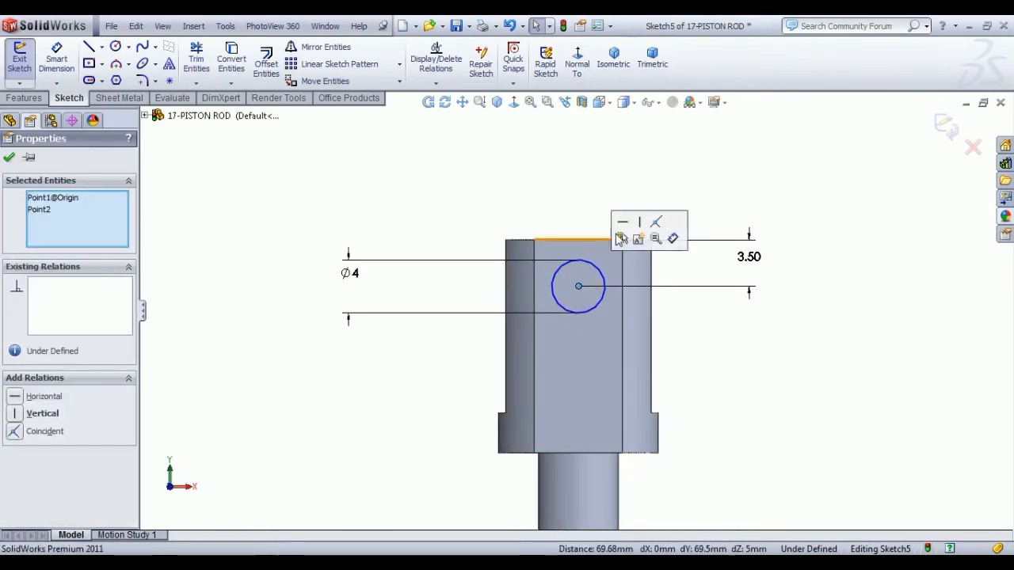
click(639, 223)
click(648, 198)
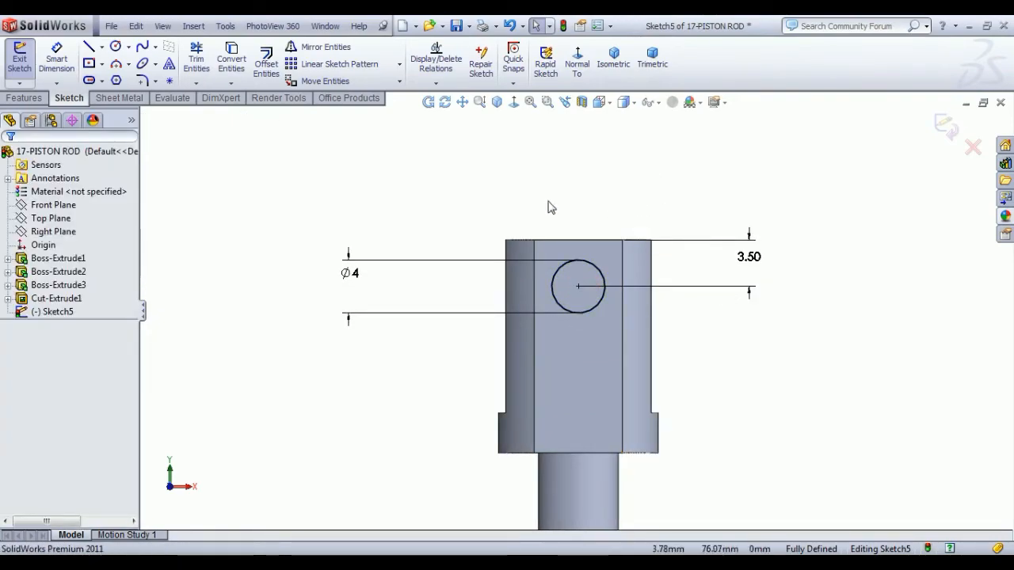
Exit the sketch and extrude the 4 mm circle 13 mm in the reversed direction, through both fork arms of the head
click(29, 57)
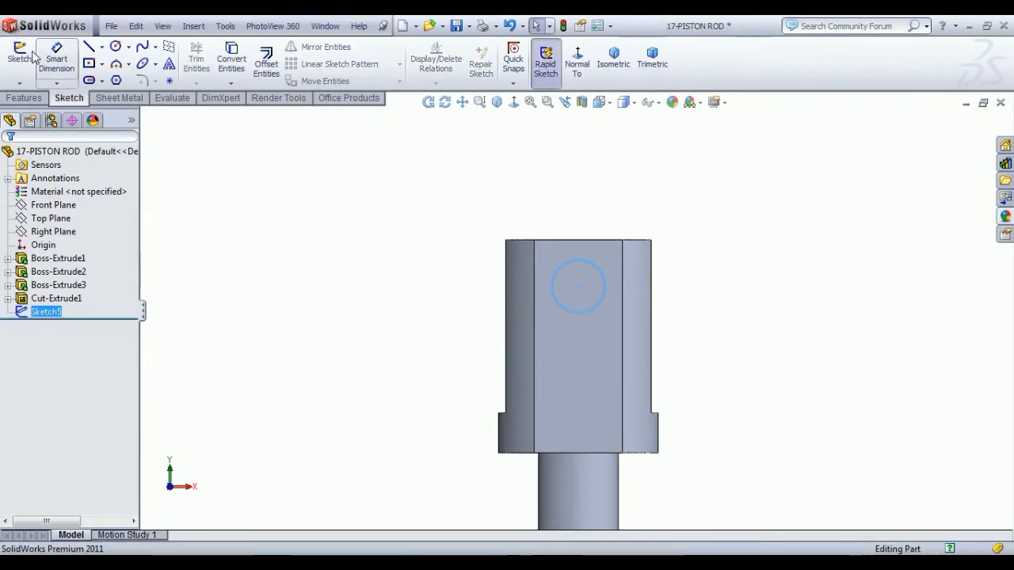
click(24, 100)
click(26, 65)
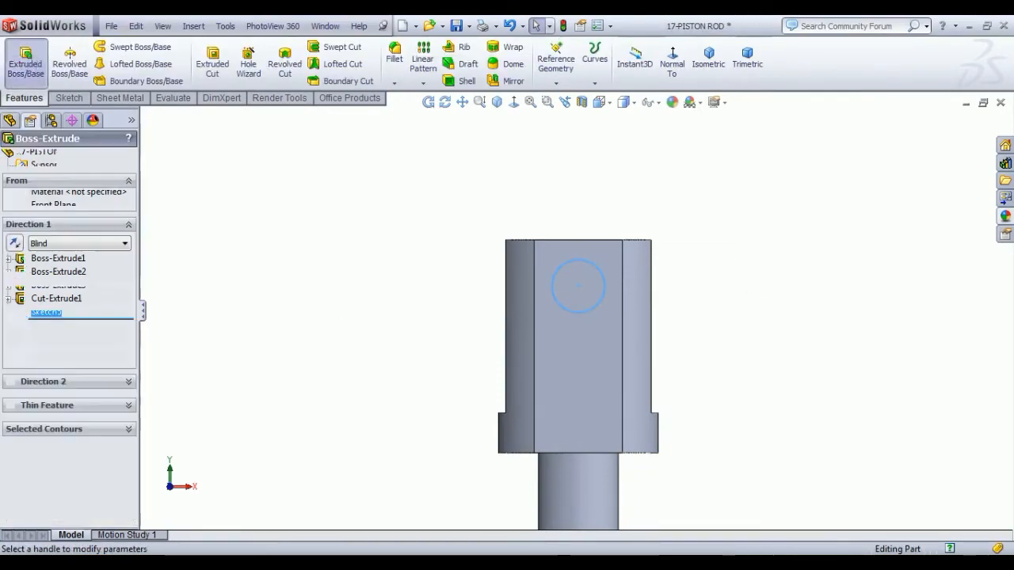
middle_drag(240, 229, 342, 310)
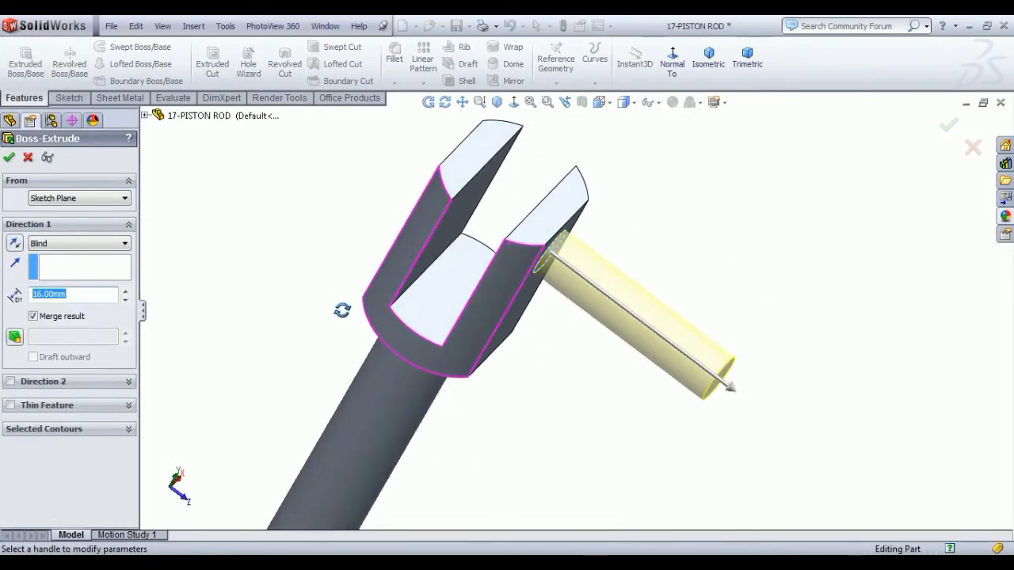
click(13, 243)
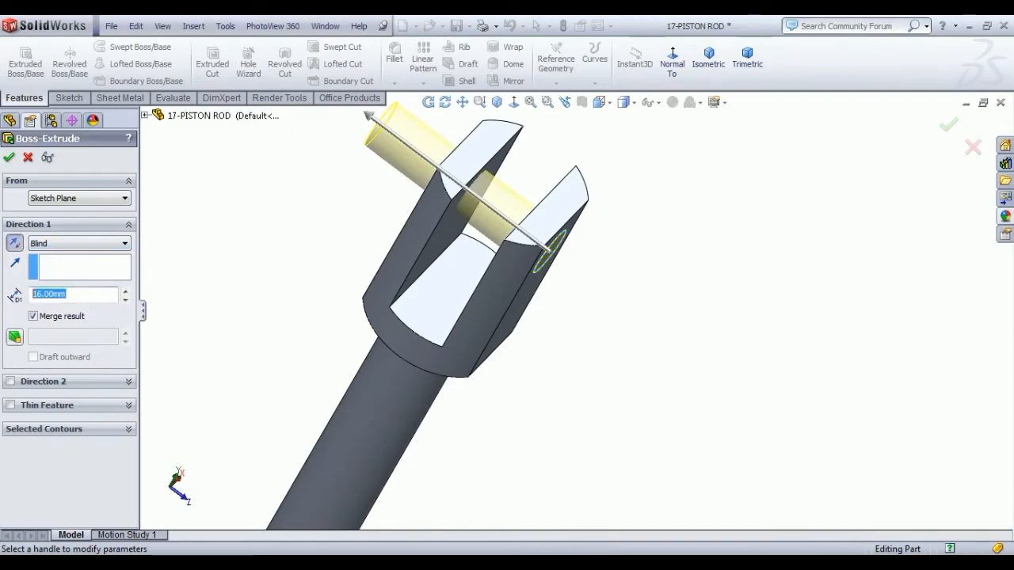
text(13)
key(Return)
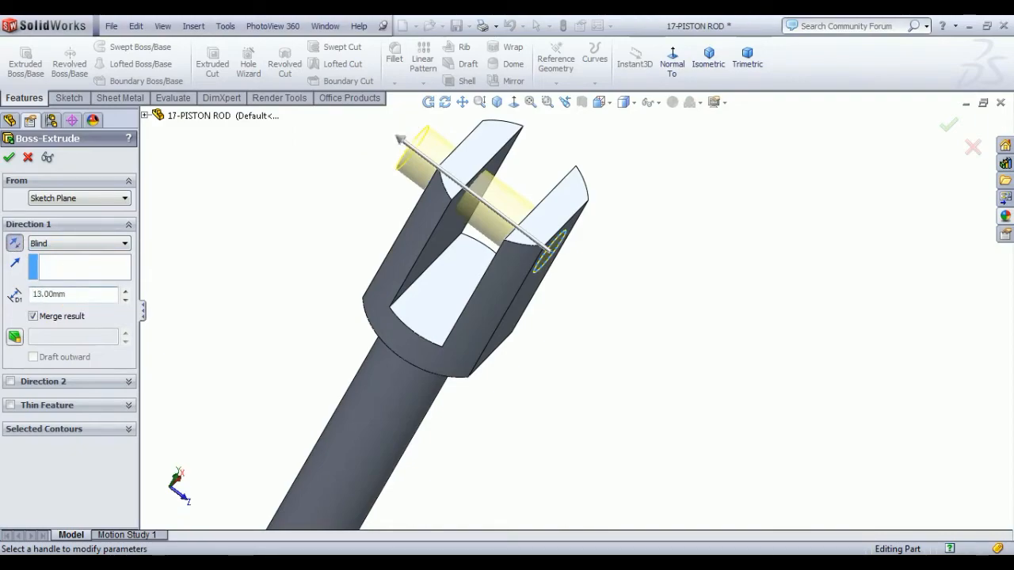
click(8, 156)
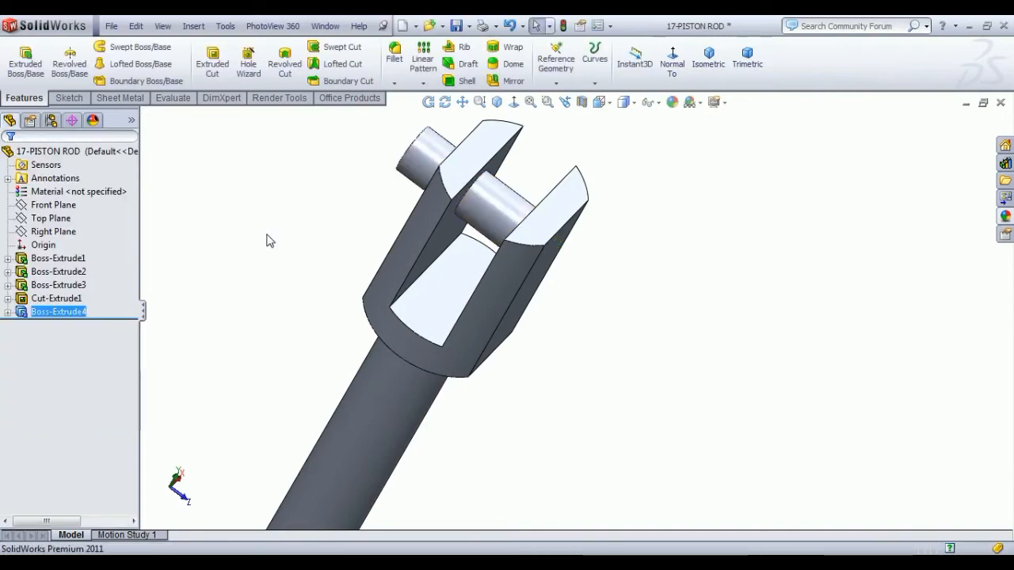
Start a sketch on the head's flat outer face and draw a circle about 3.95 mm in diameter near its upper end, centered across the width
middle_drag(362, 255, 386, 198)
click(386, 197)
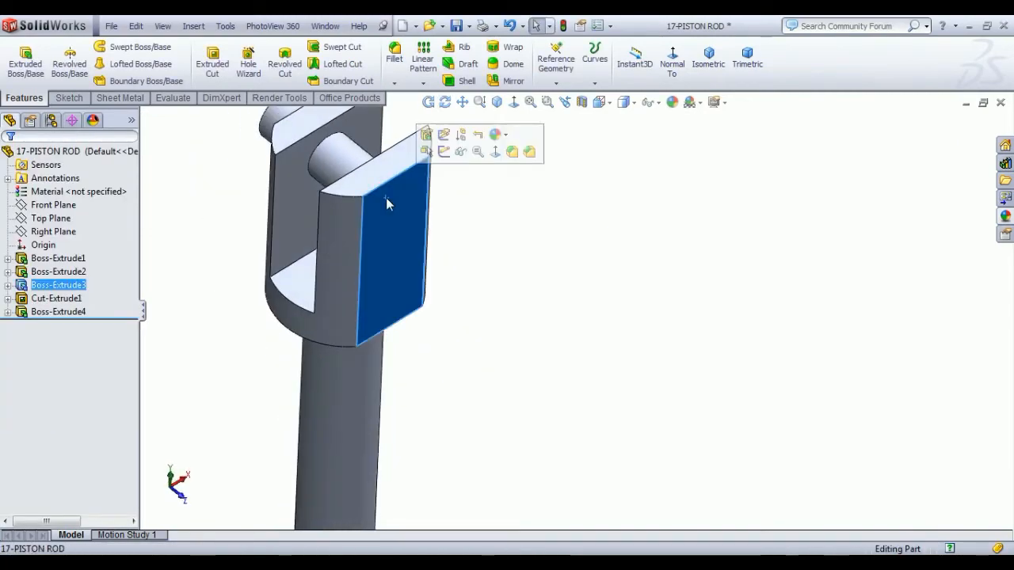
click(443, 152)
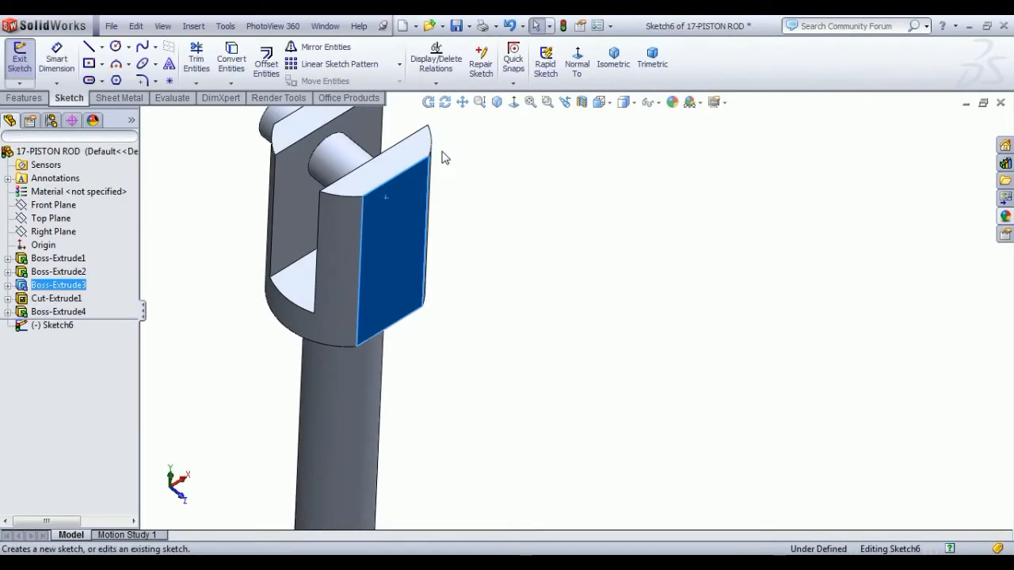
click(577, 64)
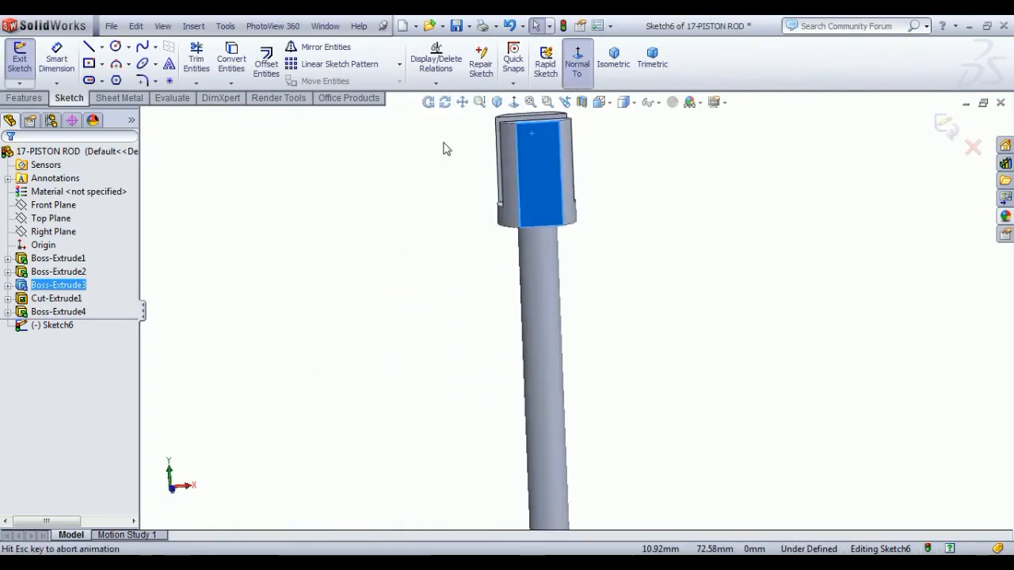
click(140, 49)
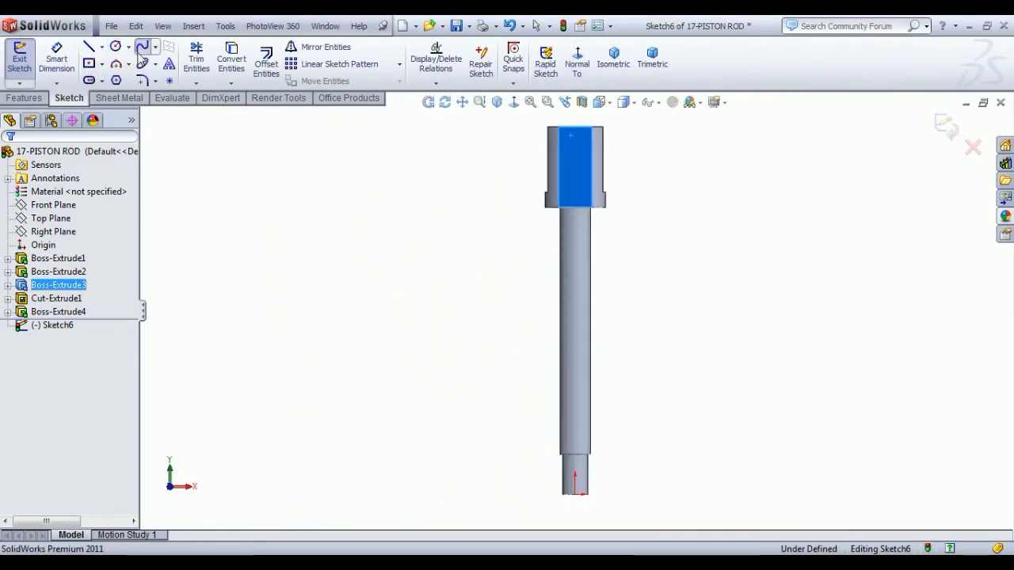
click(116, 47)
scroll(559, 158, down, 4)
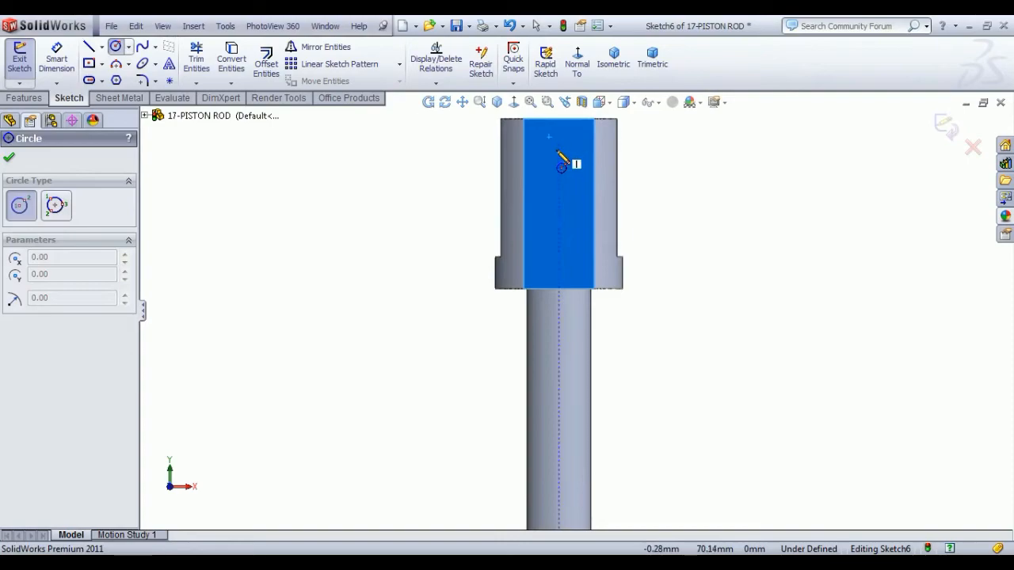
click(559, 150)
click(562, 170)
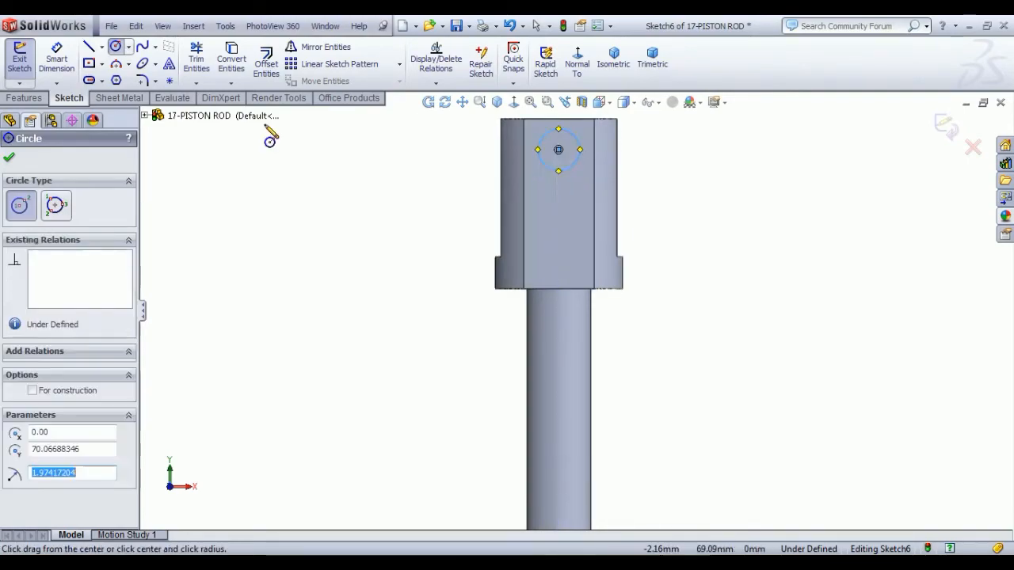
Dimension the new circle's diameter to 6 mm
click(56, 61)
click(575, 169)
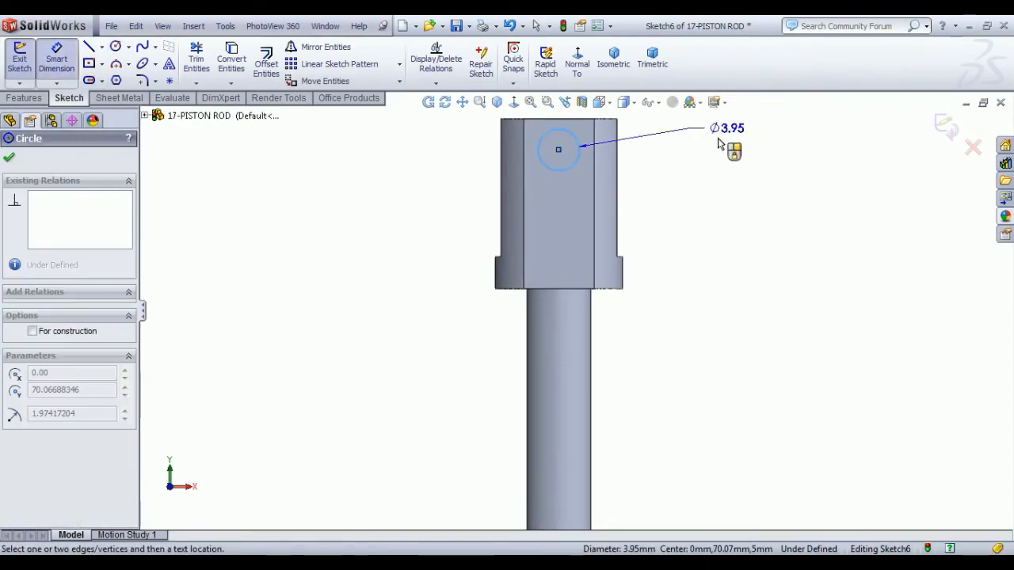
click(720, 149)
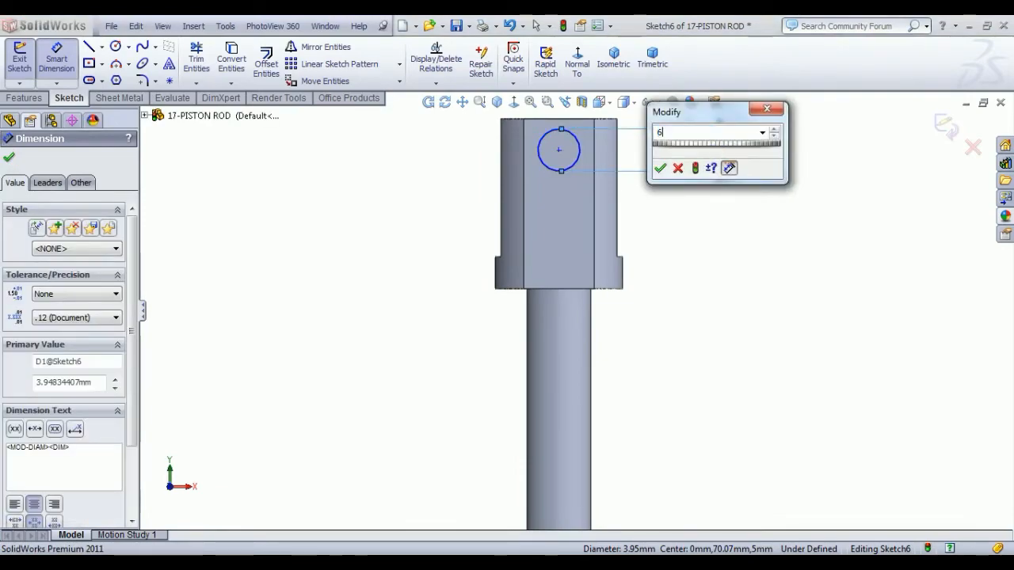
key(Return)
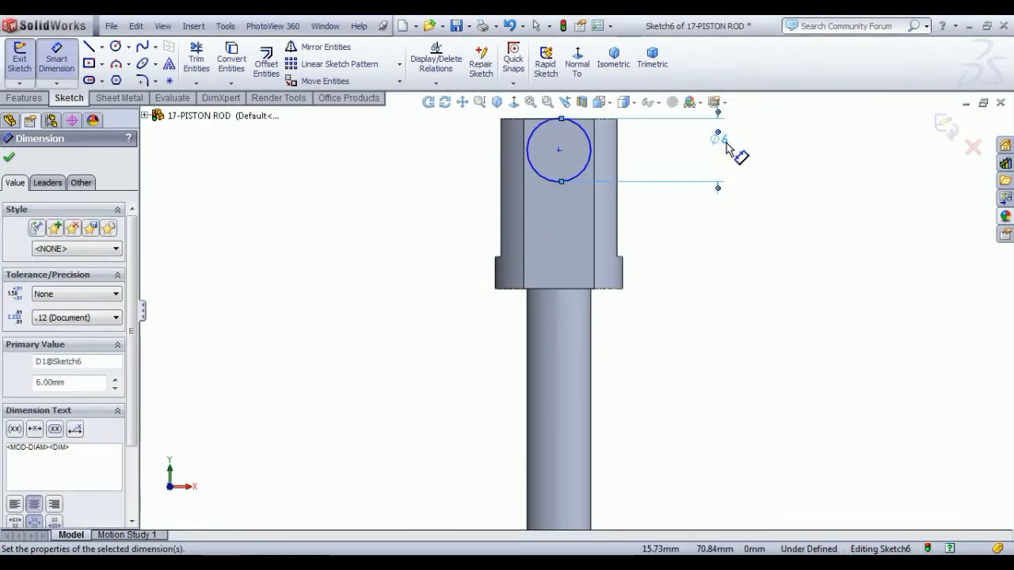
Dimension the 6 mm circle's center 3.5 mm below the head's top edge and leave the dimension tool
click(559, 150)
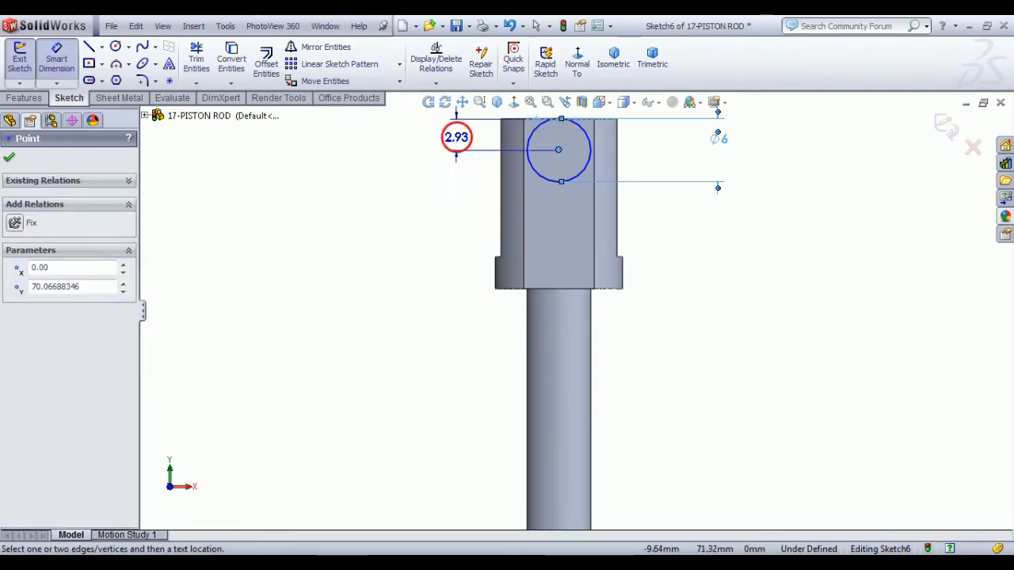
click(457, 137)
text(3.5)
key(Return)
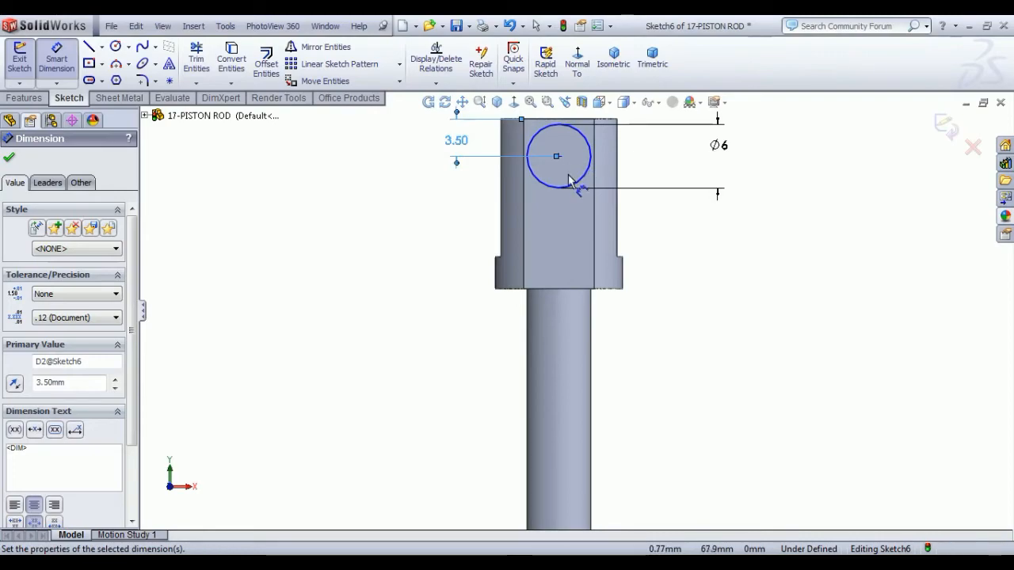
right_click(755, 232)
click(789, 237)
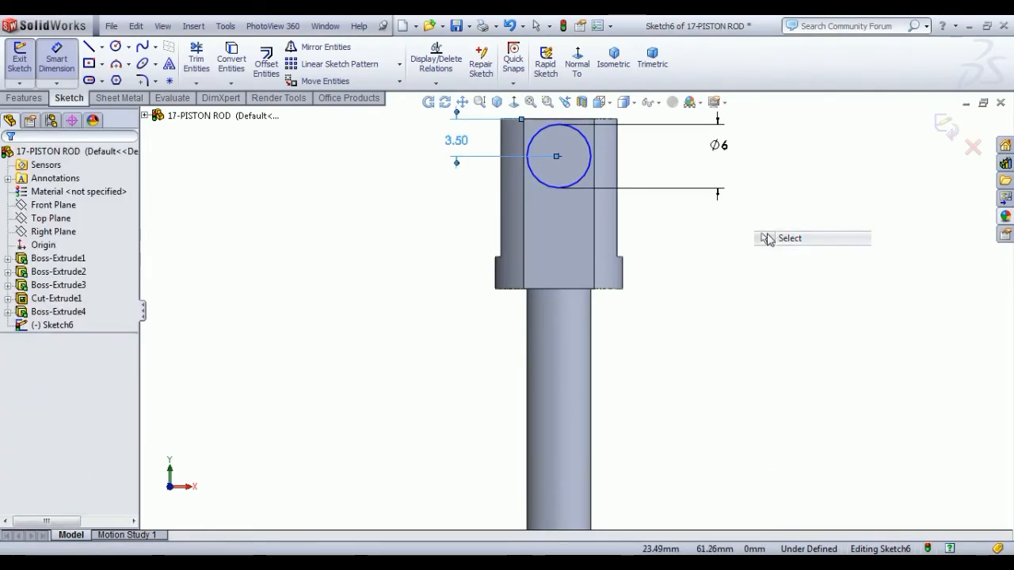
Add a Vertical relation between the 6 mm circle's center and the origin
click(556, 156)
scroll(589, 236, up, 2)
scroll(600, 374, up, 3)
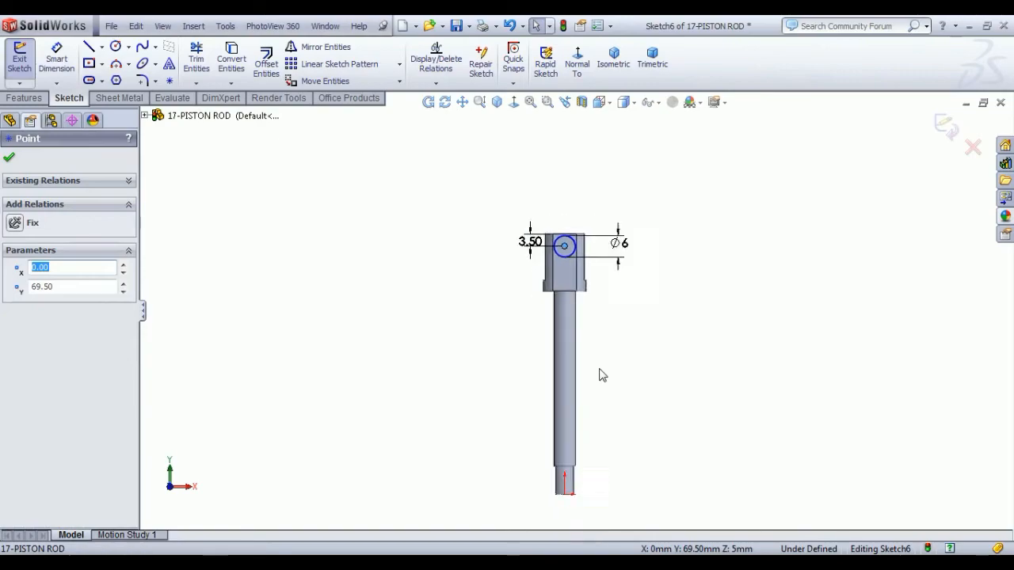
scroll(591, 401, down, 3)
scroll(562, 487, up, 3)
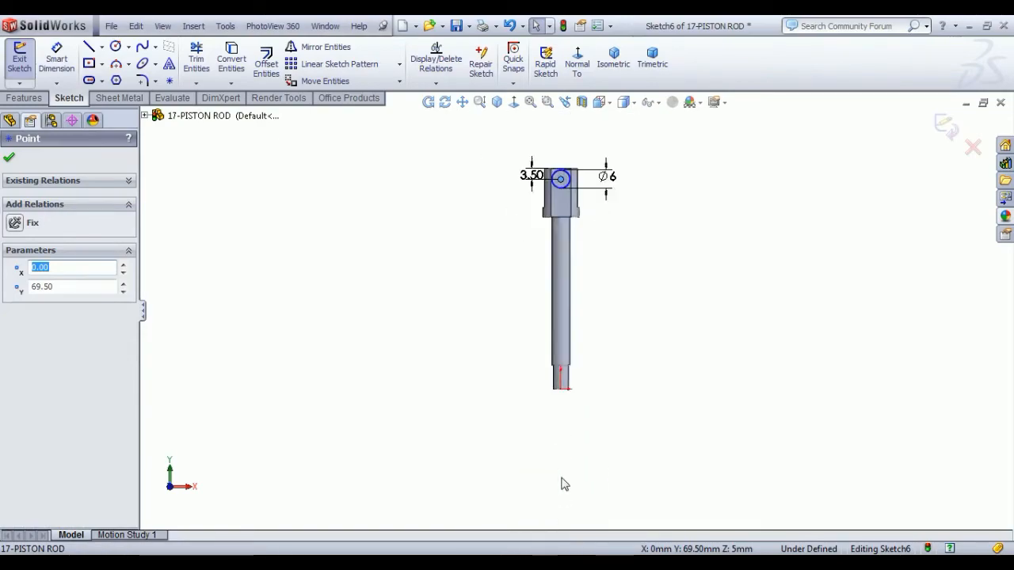
scroll(562, 482, down, 2)
ctrl+click(563, 295)
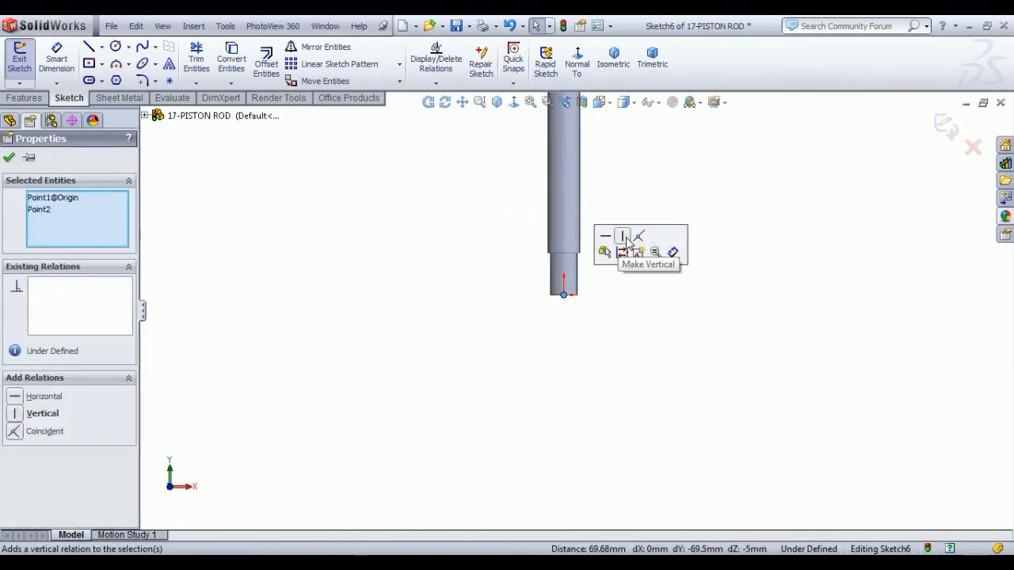
click(626, 239)
scroll(627, 240, up, 2)
scroll(525, 163, up, 3)
scroll(608, 205, down, 3)
scroll(609, 199, down, 2)
click(11, 157)
Exit the sketch and extrude the 6 mm circle 2 mm outward from the head's flat face to form the pin's cap
click(20, 57)
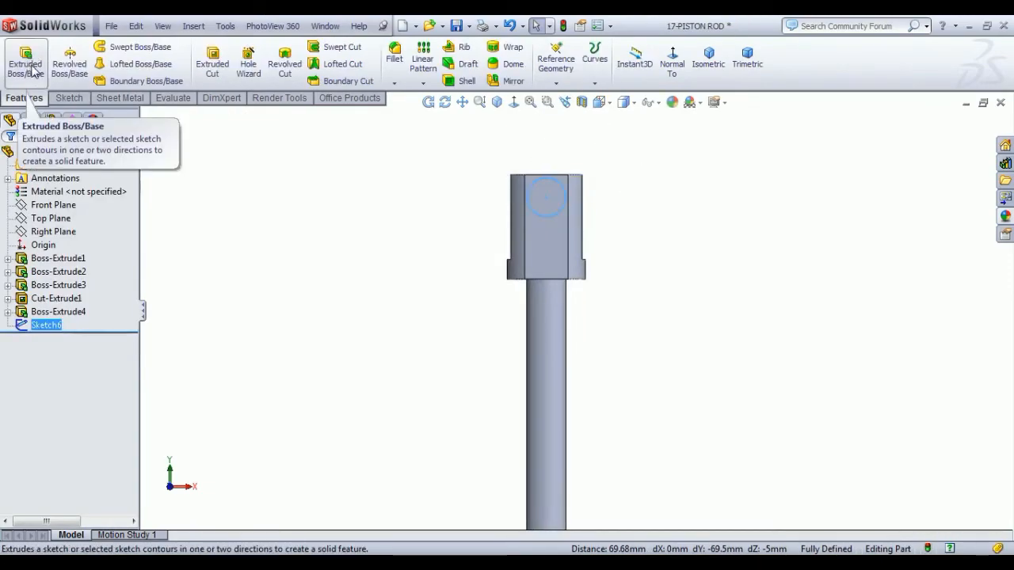
click(26, 62)
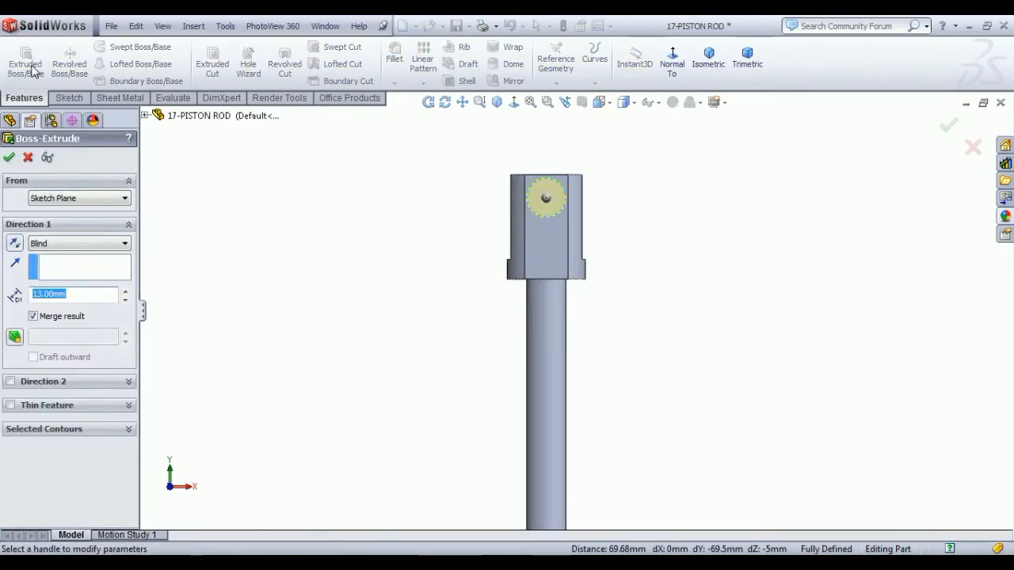
key(Escape)
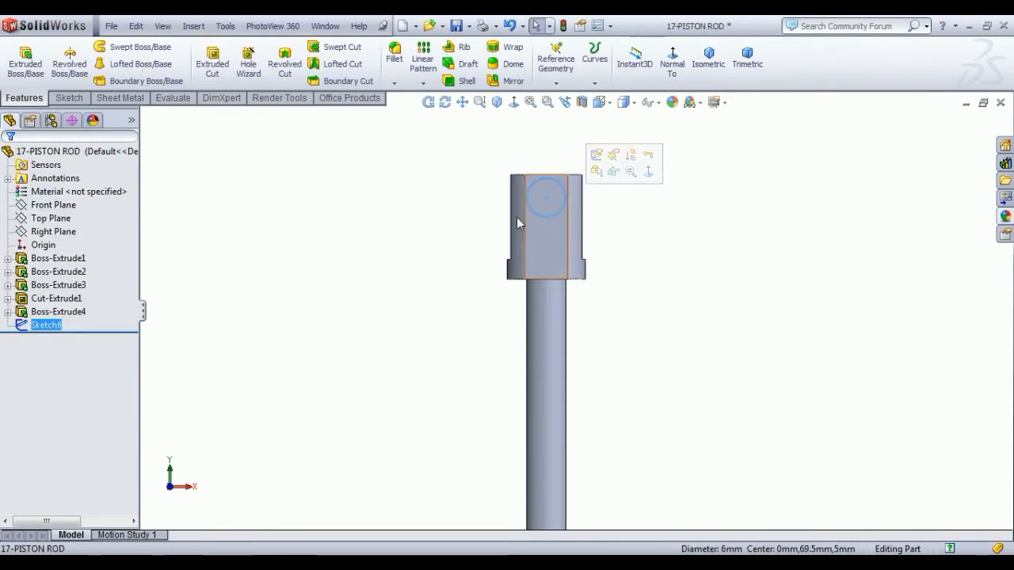
click(17, 65)
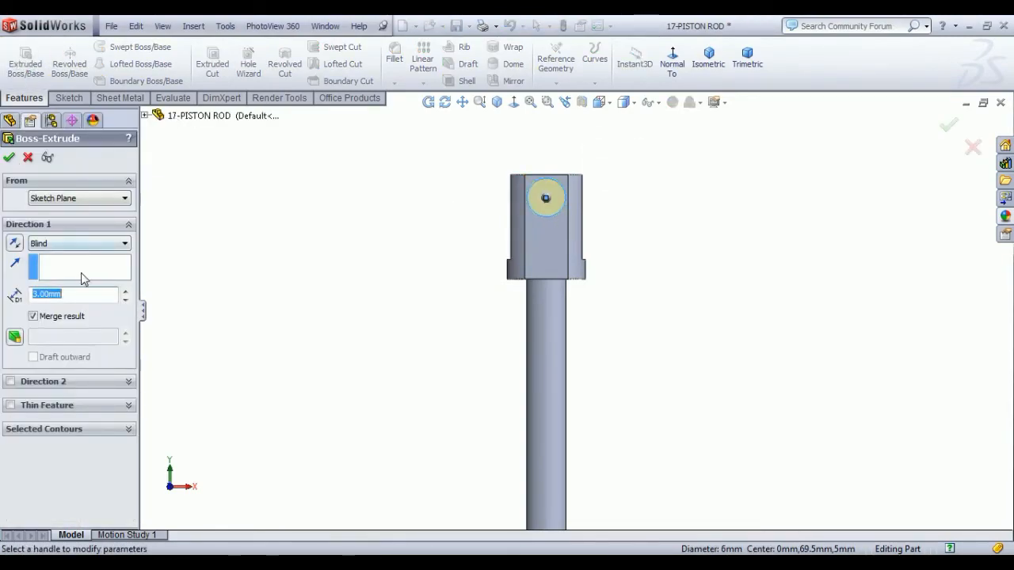
middle_drag(337, 252, 196, 313)
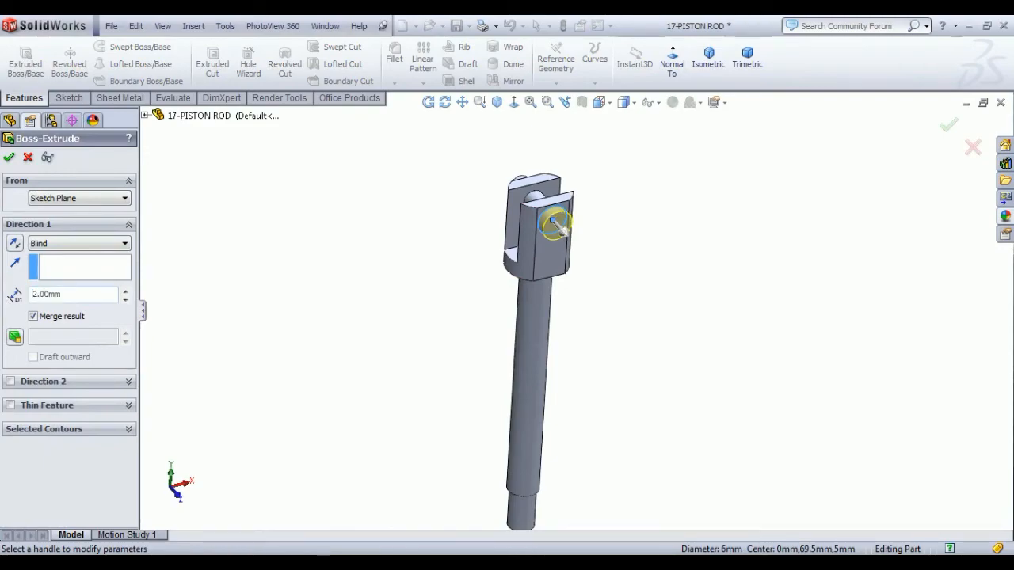
click(9, 157)
Fillet the pin cap's outer rim, the head's lower perimeter edges and the edge where the rod meets the head with a 0.5 mm constant radius
middle_drag(317, 233, 278, 206)
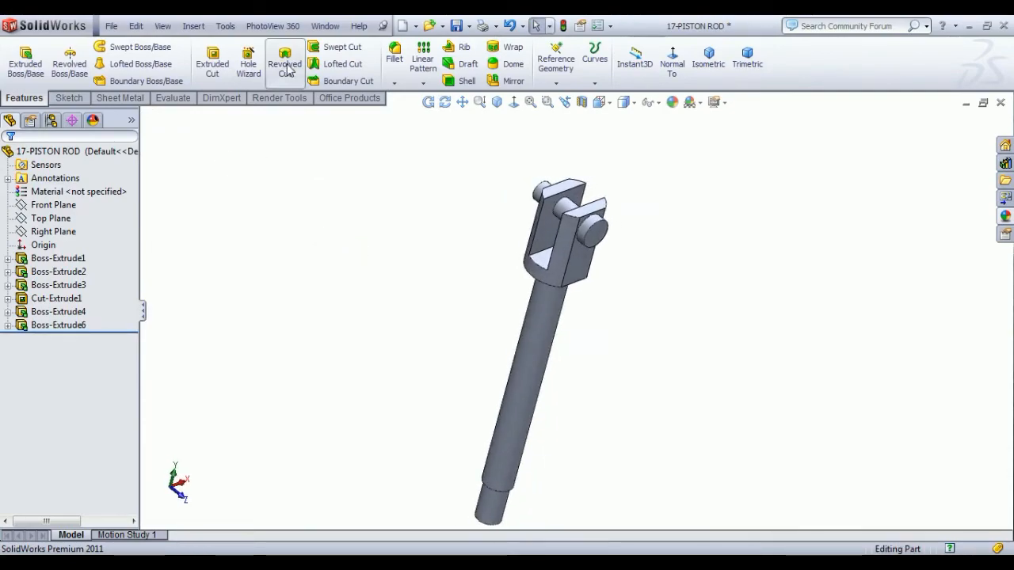
click(393, 52)
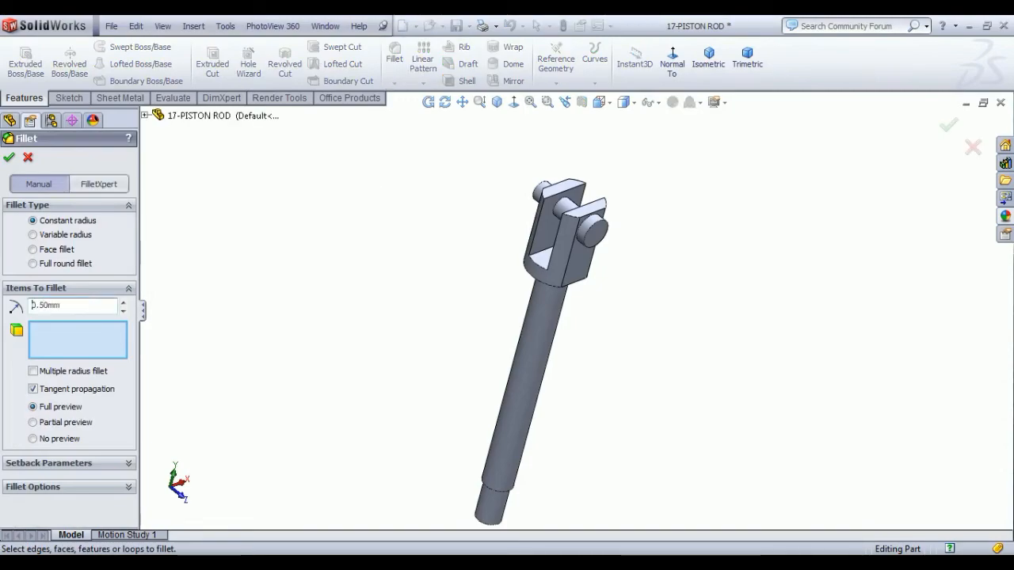
click(593, 231)
scroll(600, 201, down, 3)
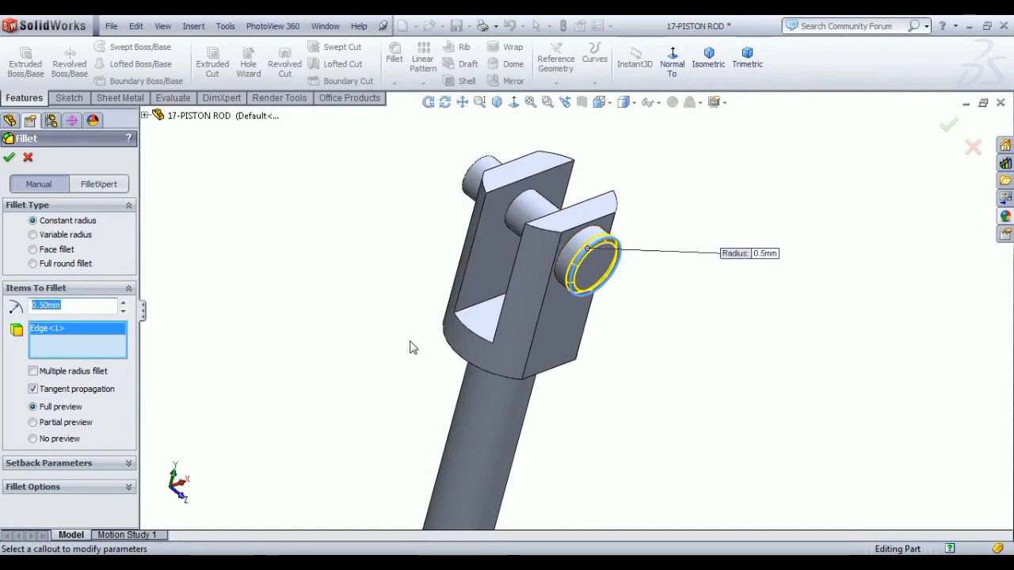
click(480, 373)
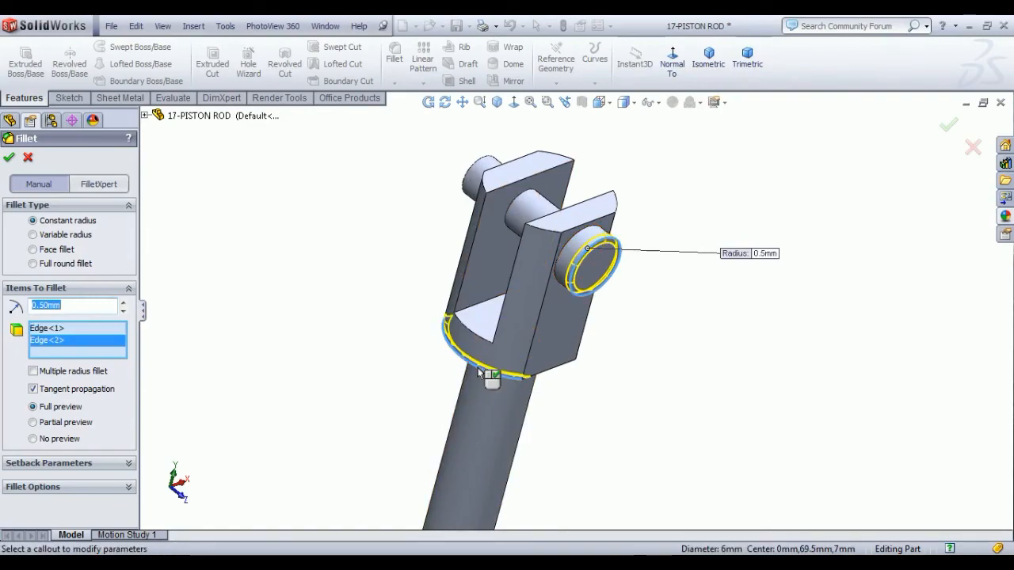
click(547, 372)
middle_drag(606, 403, 507, 396)
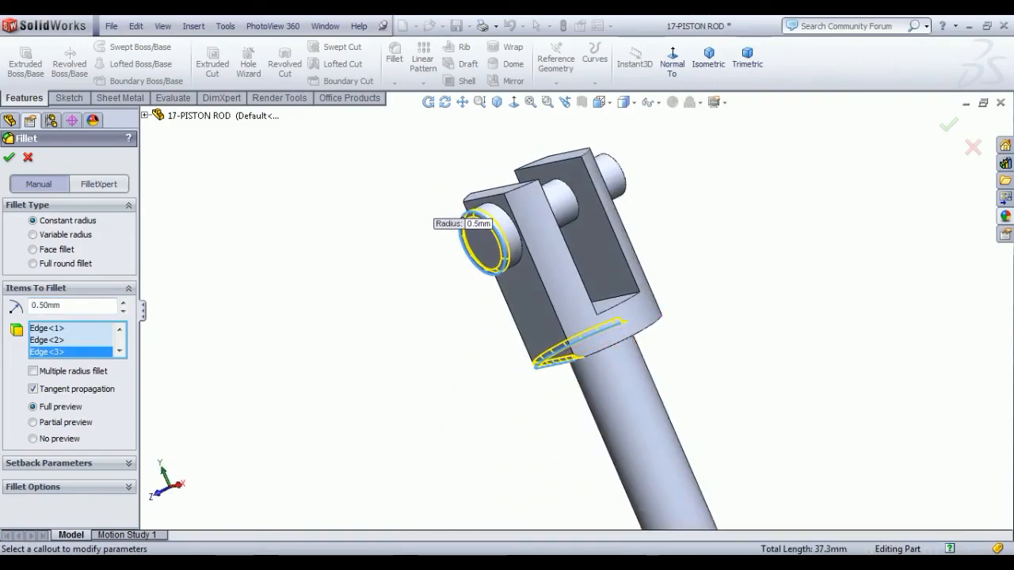
click(635, 337)
middle_drag(732, 286, 653, 365)
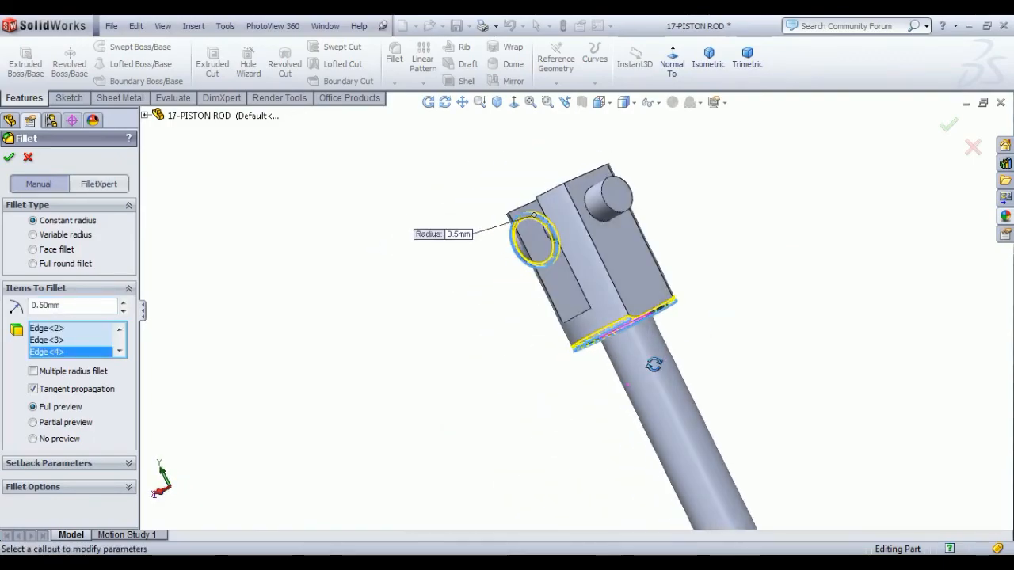
click(661, 311)
middle_drag(662, 312, 598, 342)
click(586, 333)
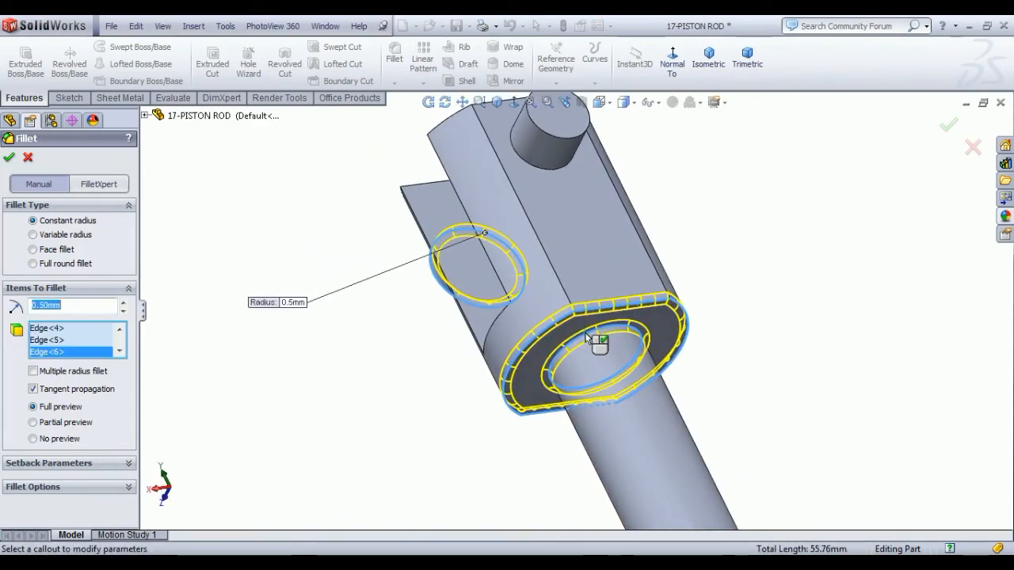
click(9, 157)
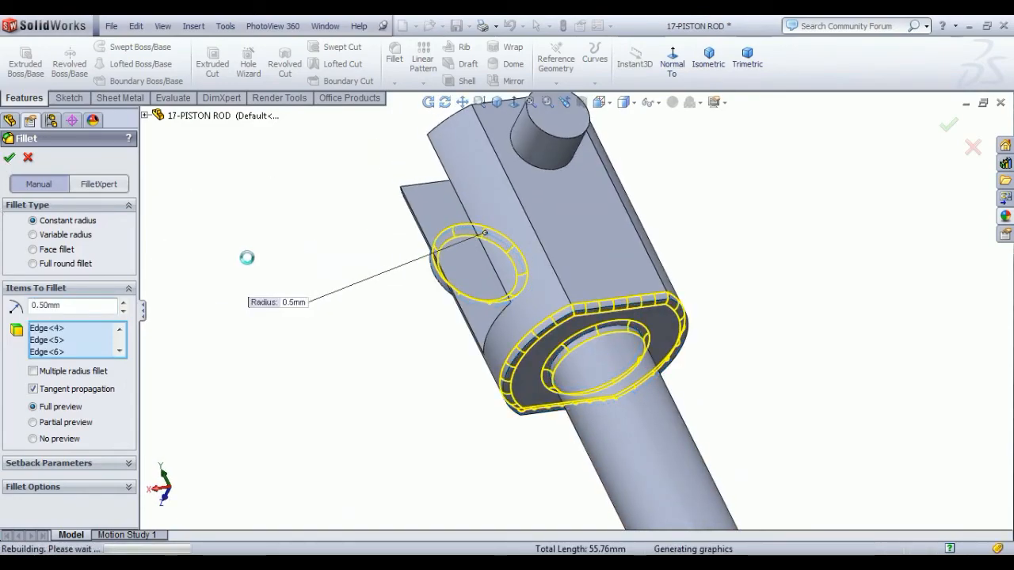
scroll(247, 257, up, 4)
middle_drag(333, 317, 495, 404)
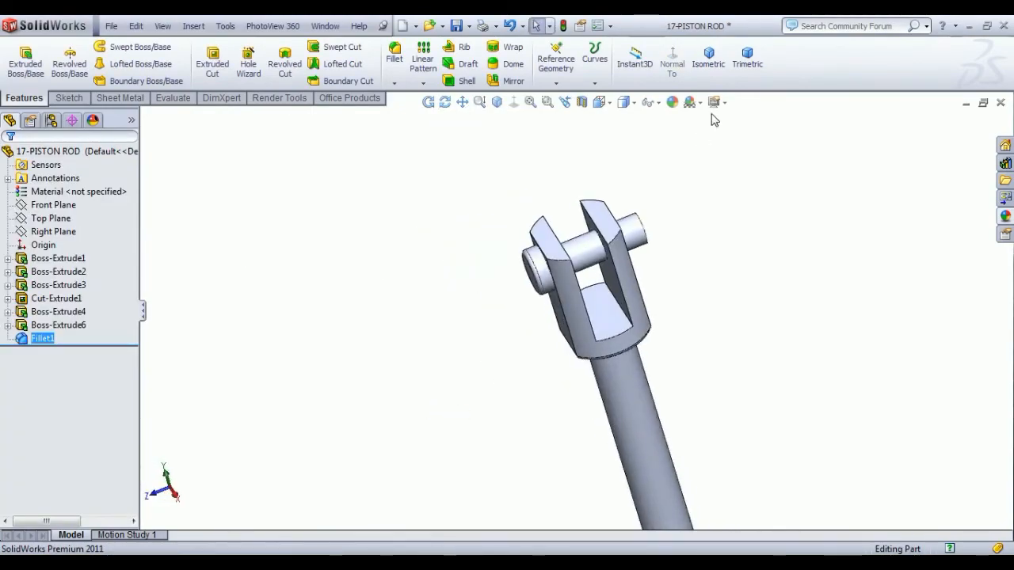
Show the part in isometric view and apply the second appearance in the Metal > Steel library to the whole part
click(710, 63)
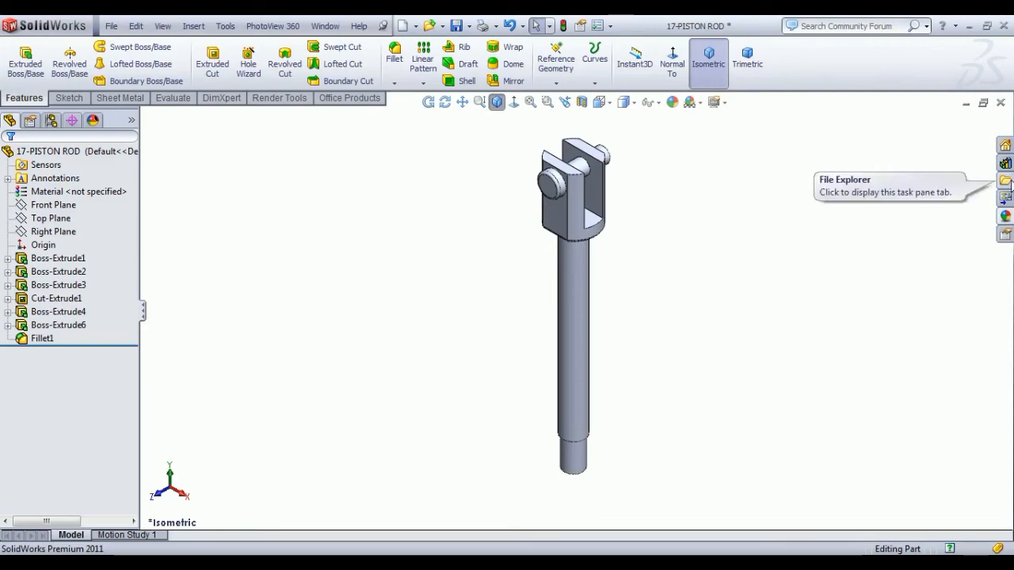
click(1004, 215)
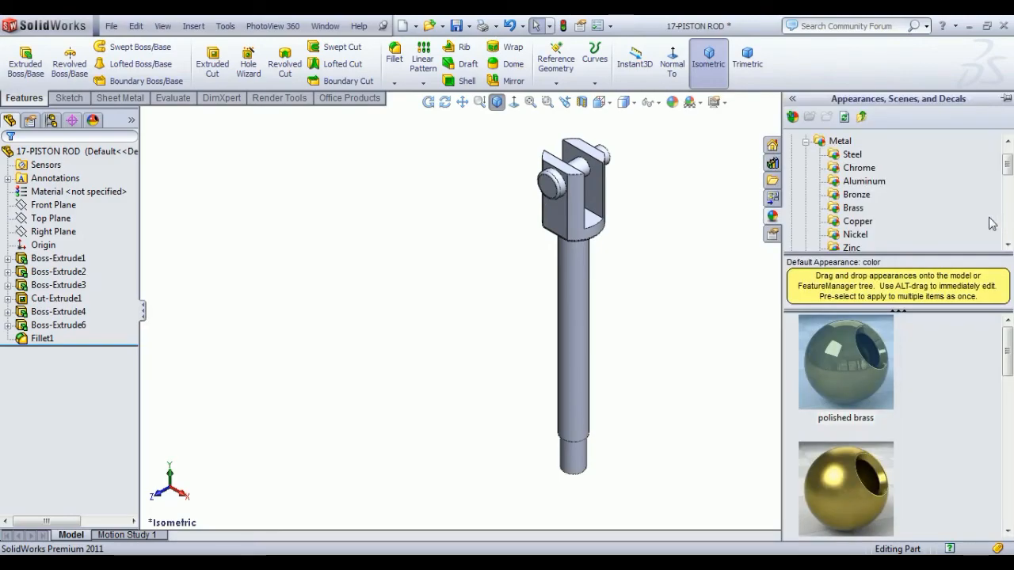
click(853, 155)
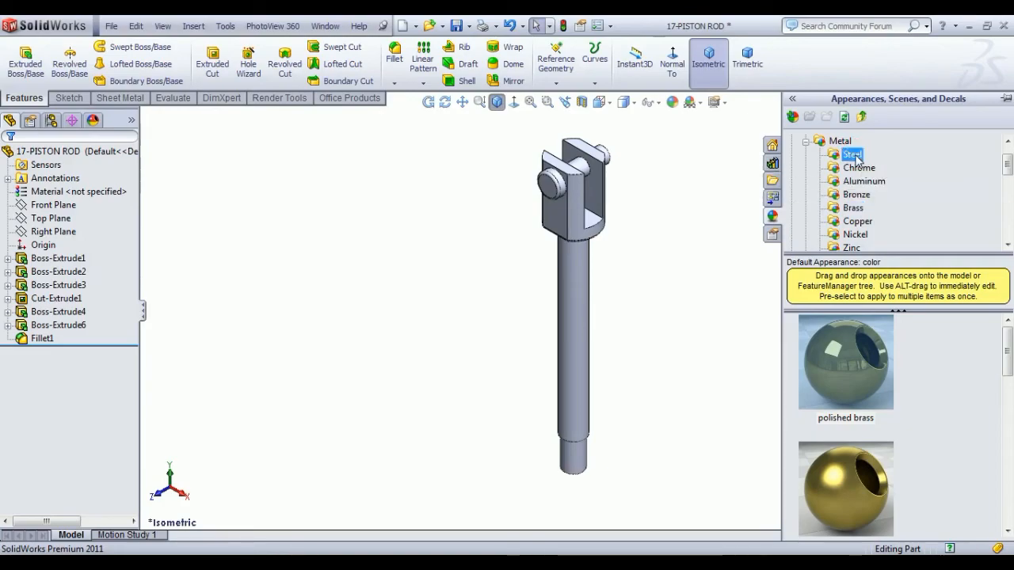
click(846, 366)
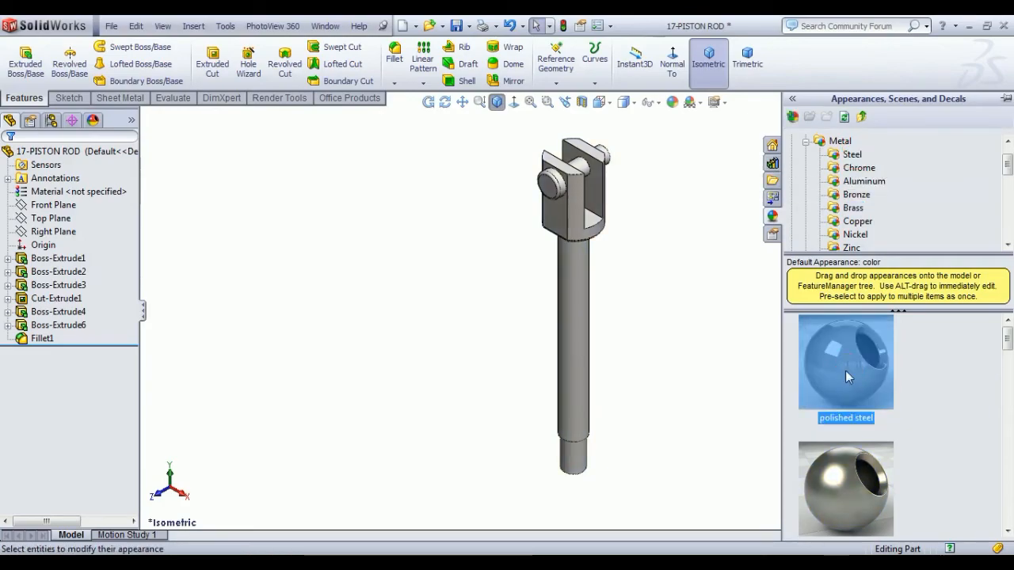
click(834, 500)
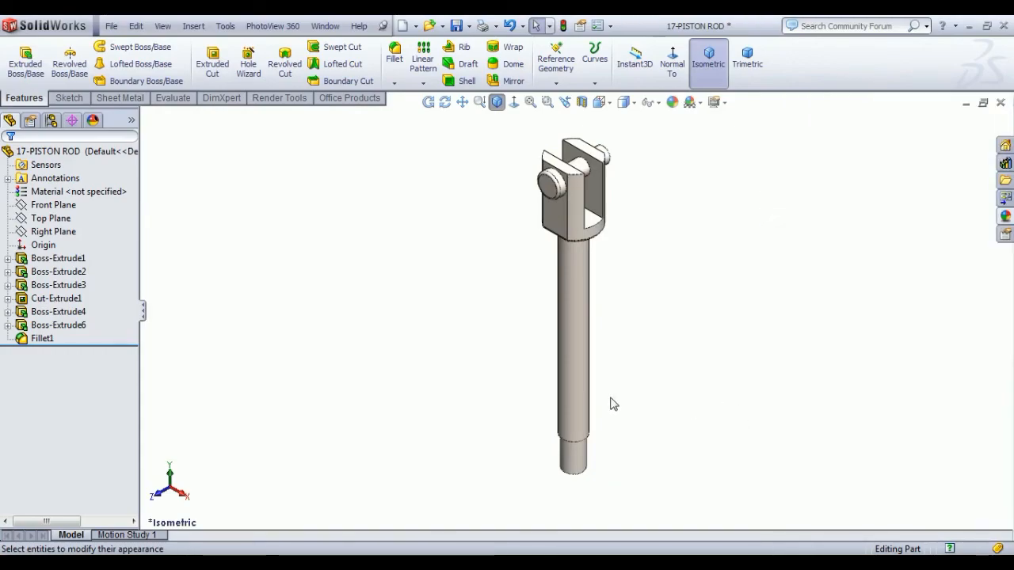
click(84, 327)
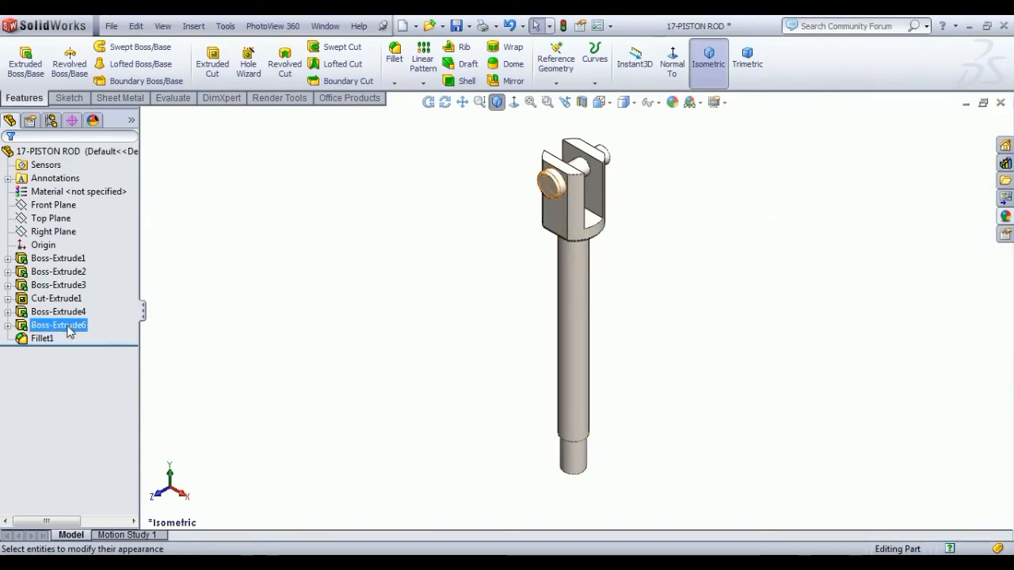
click(68, 326)
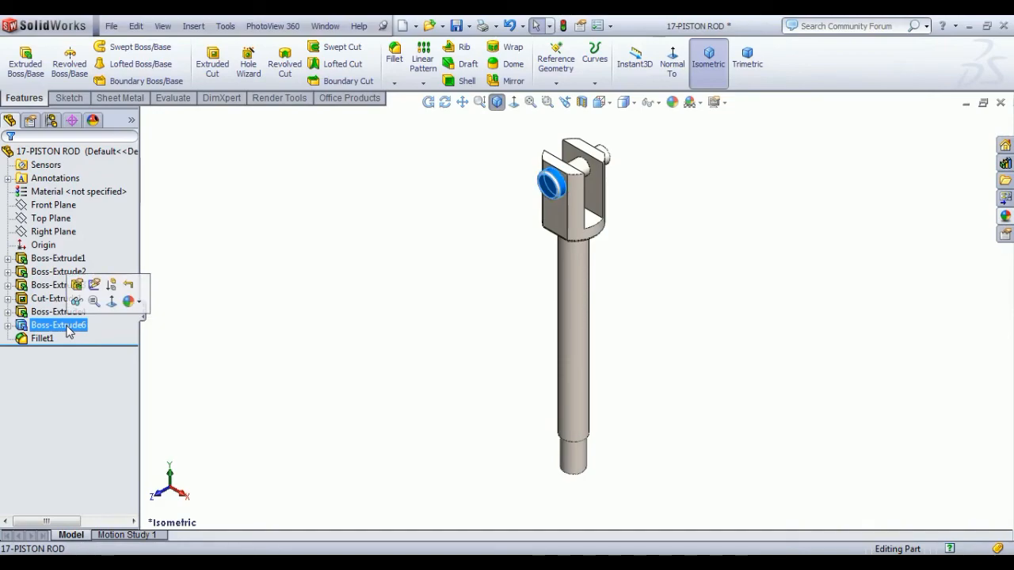
ctrl+click(56, 311)
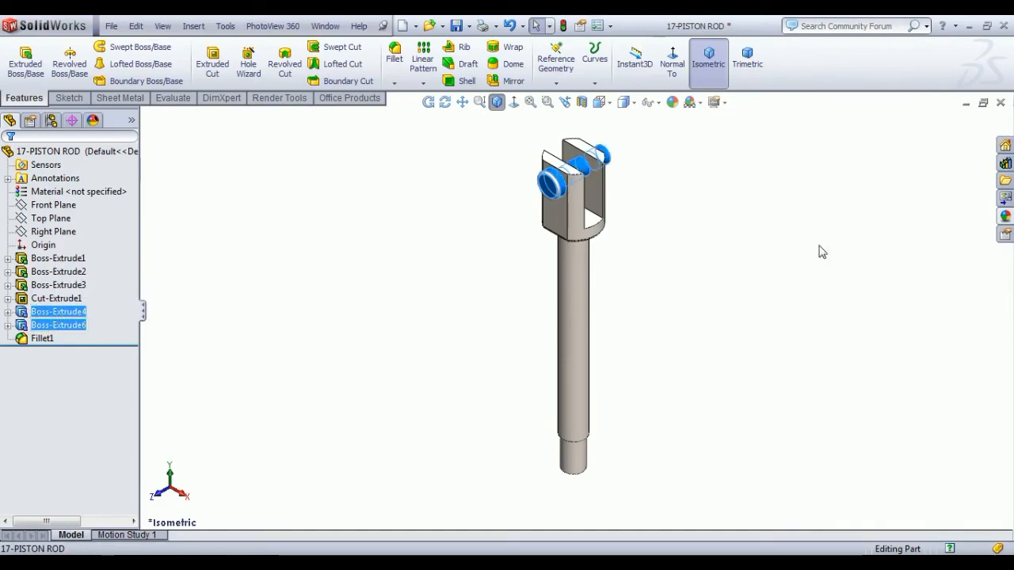
ctrl+click(43, 338)
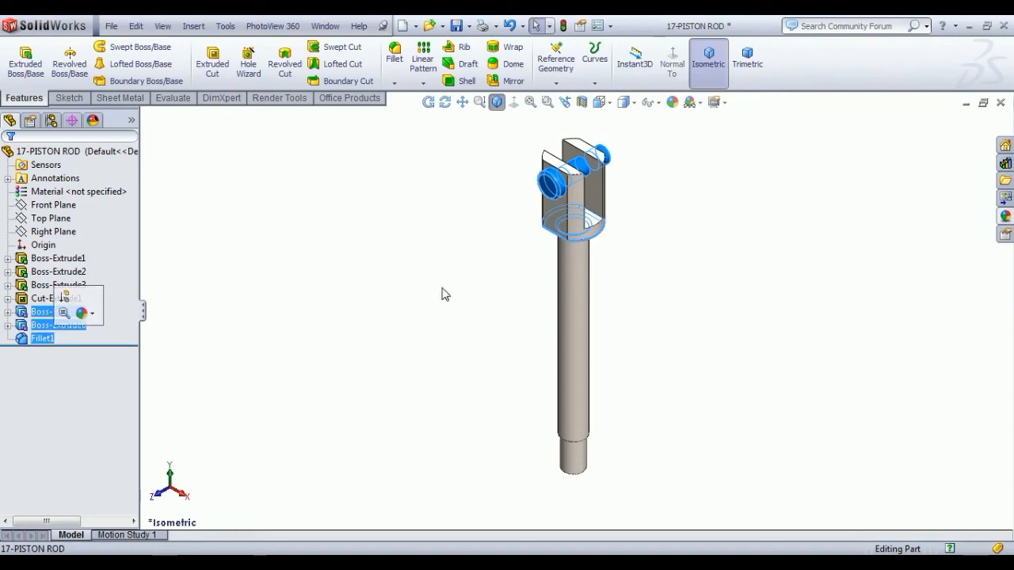
click(742, 260)
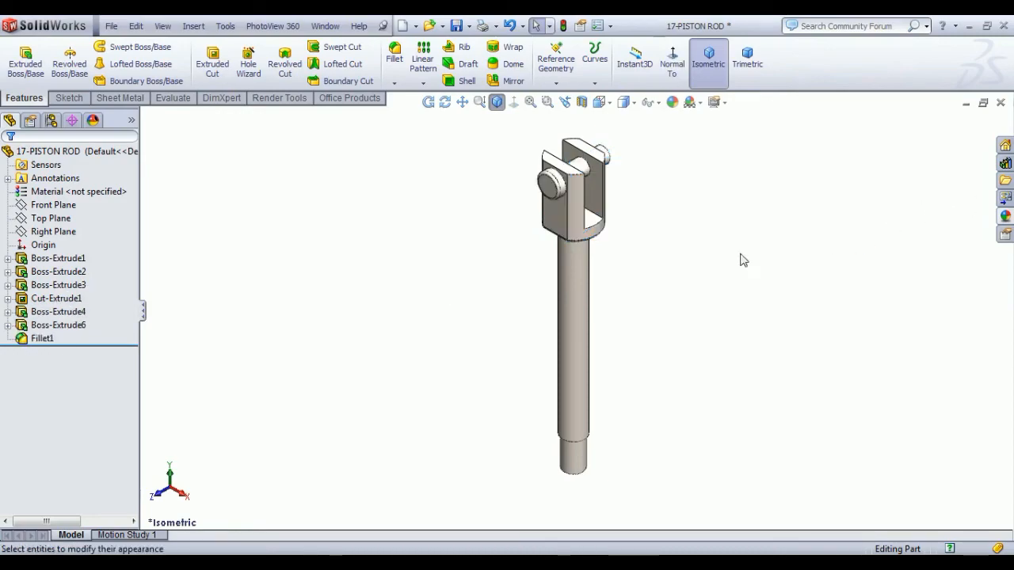
Apply the polished steel appearance to the cross pin, its cap and the cap's fillet face, and return to the isometric view
click(59, 325)
ctrl+click(70, 312)
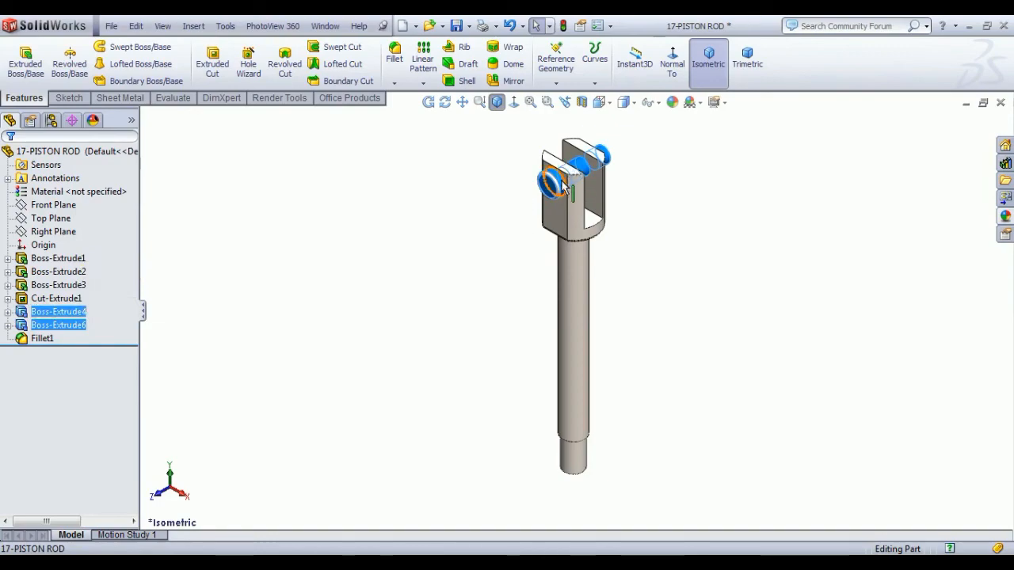
scroll(563, 188, down, 6)
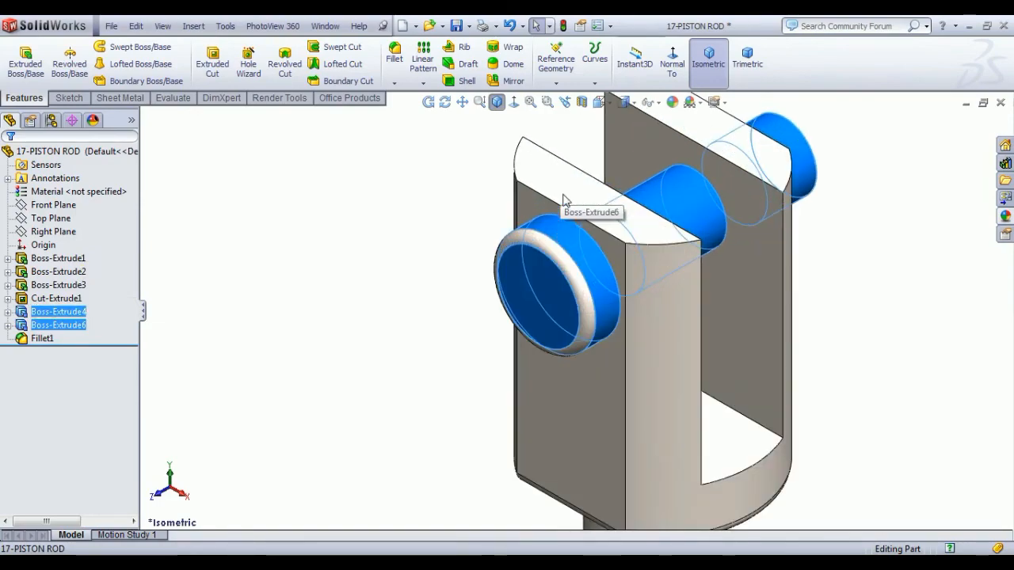
ctrl+click(572, 269)
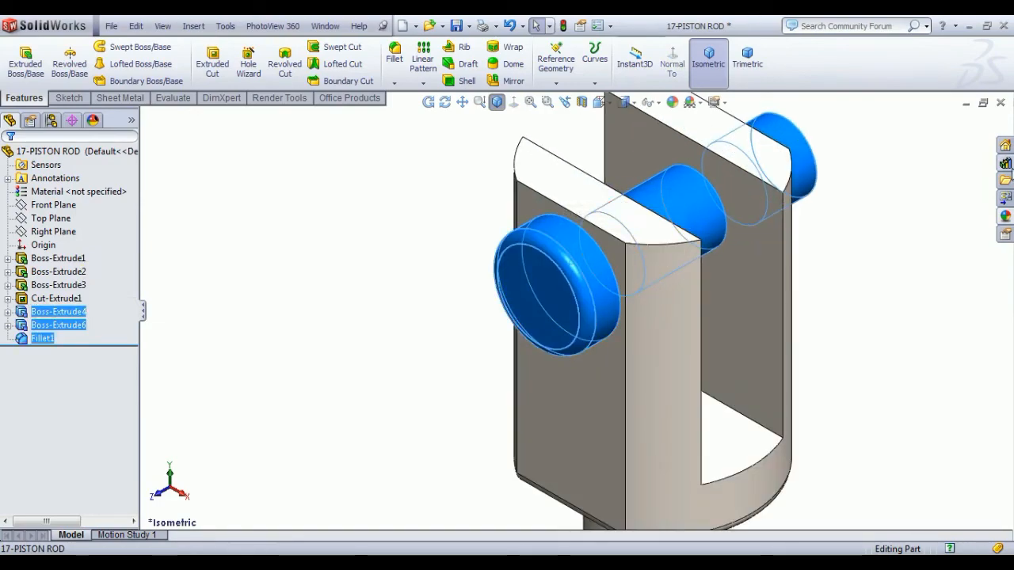
click(1005, 216)
click(882, 376)
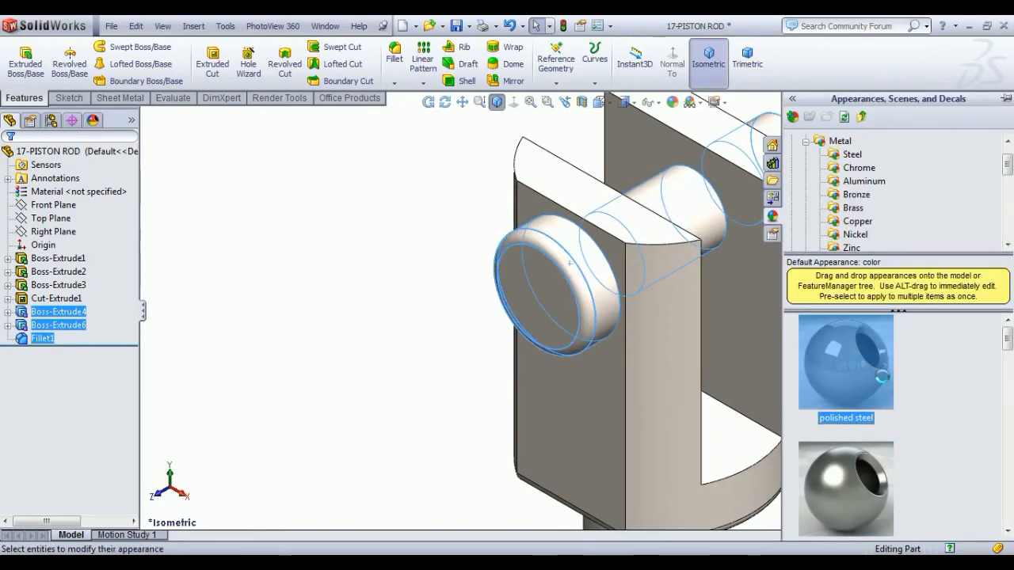
click(384, 349)
scroll(582, 340, up, 3)
middle_drag(585, 342, 741, 396)
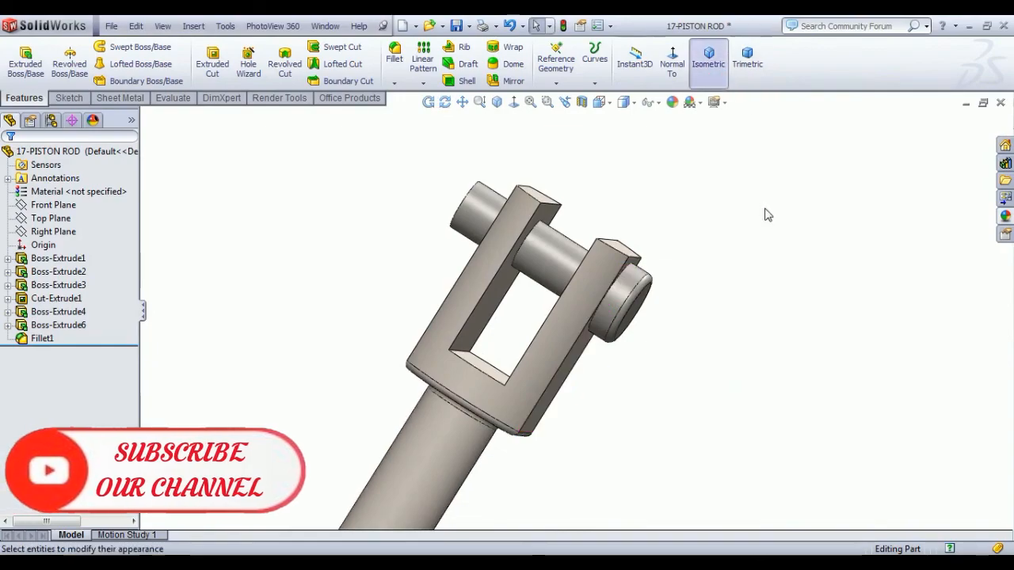
key(ctrl+7)
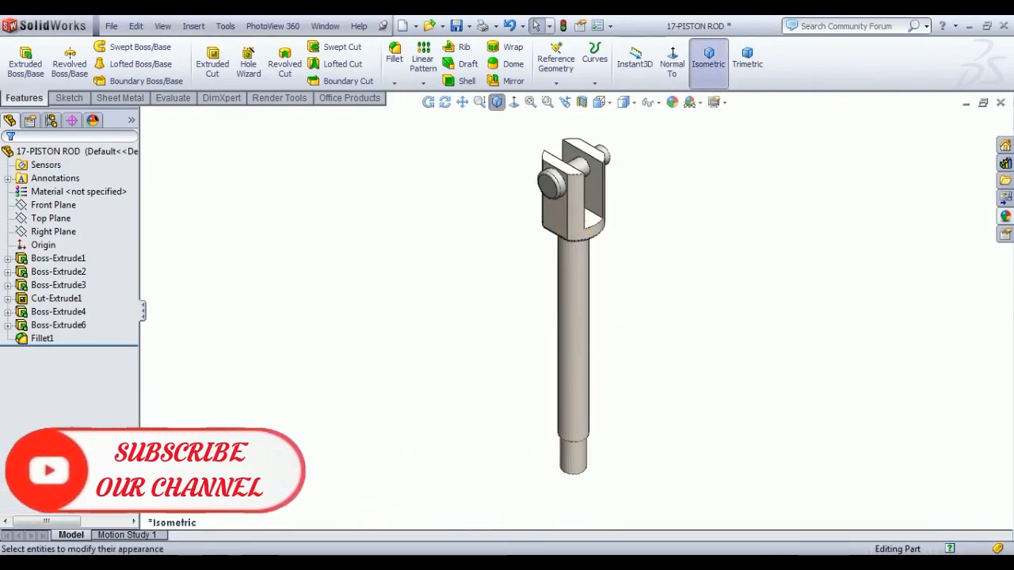